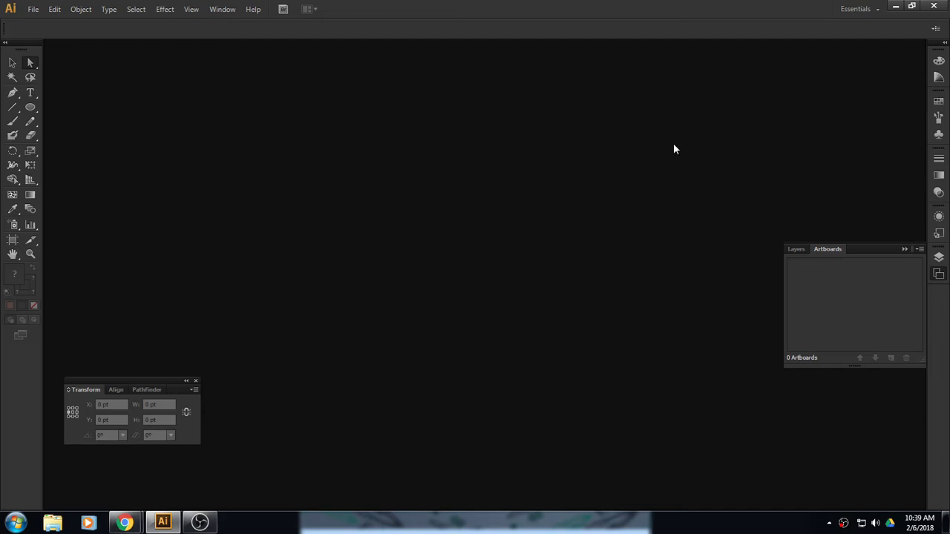
- Open the teacher example from Lesson03 in the Illustrator lessons folder on the Courses drive, view it and close it
left_click(33, 9)
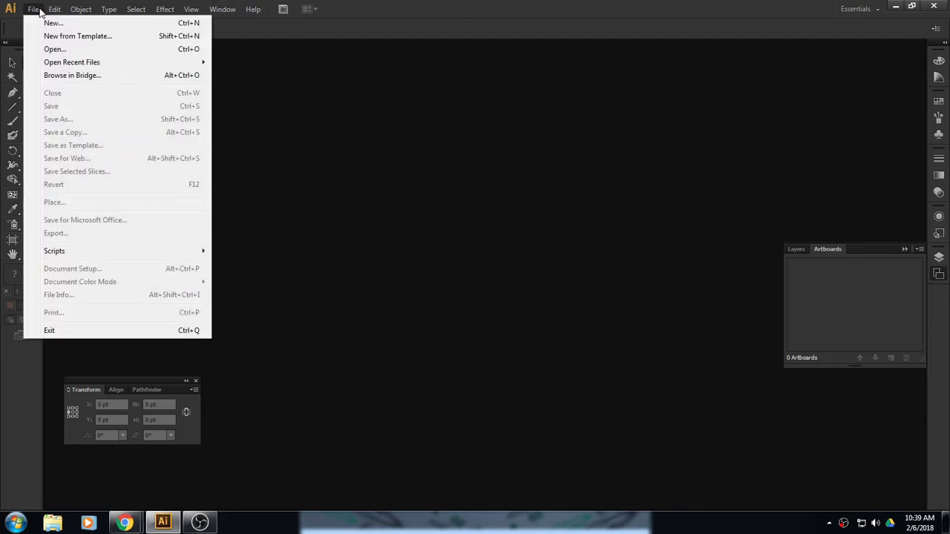
left_click(49, 50)
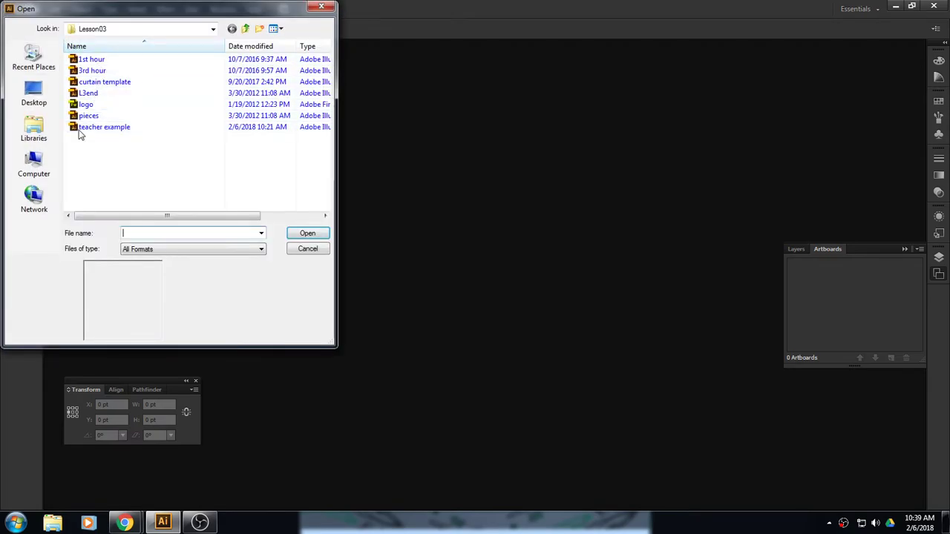
left_click(39, 169)
double_click(127, 203)
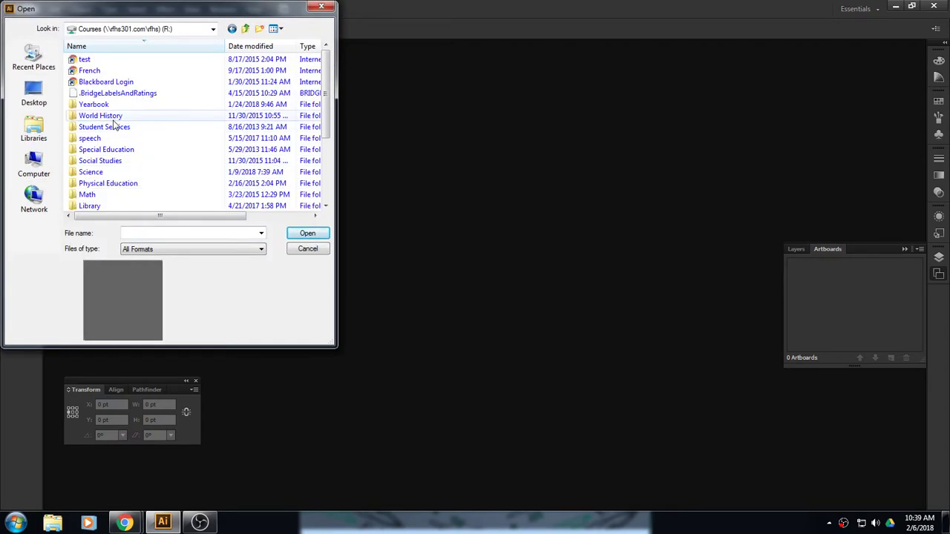
scroll(125, 200, "down", 3)
double_click(96, 199)
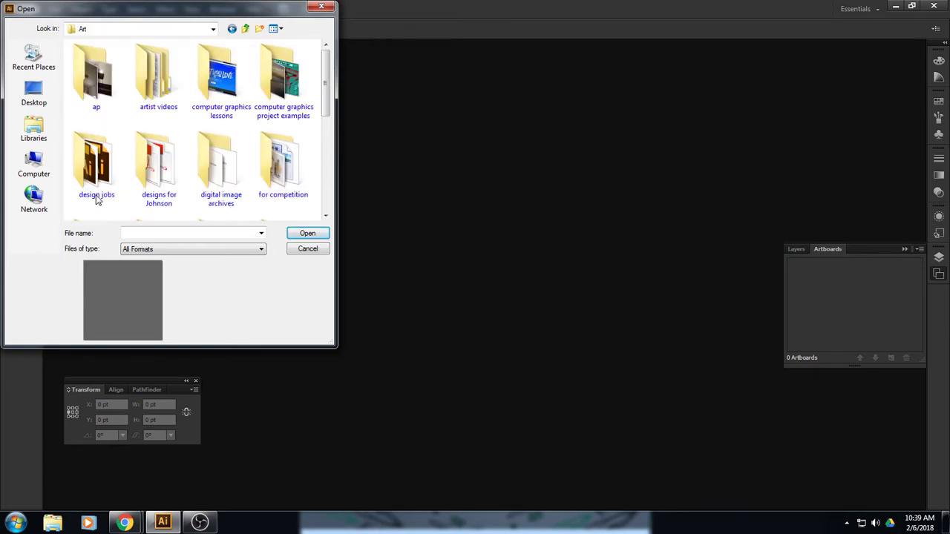
double_click(214, 89)
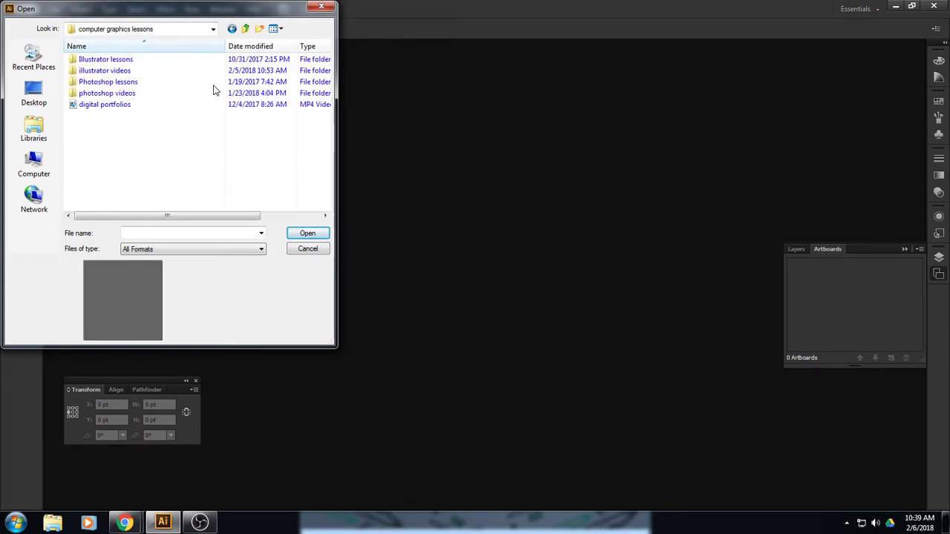
double_click(126, 60)
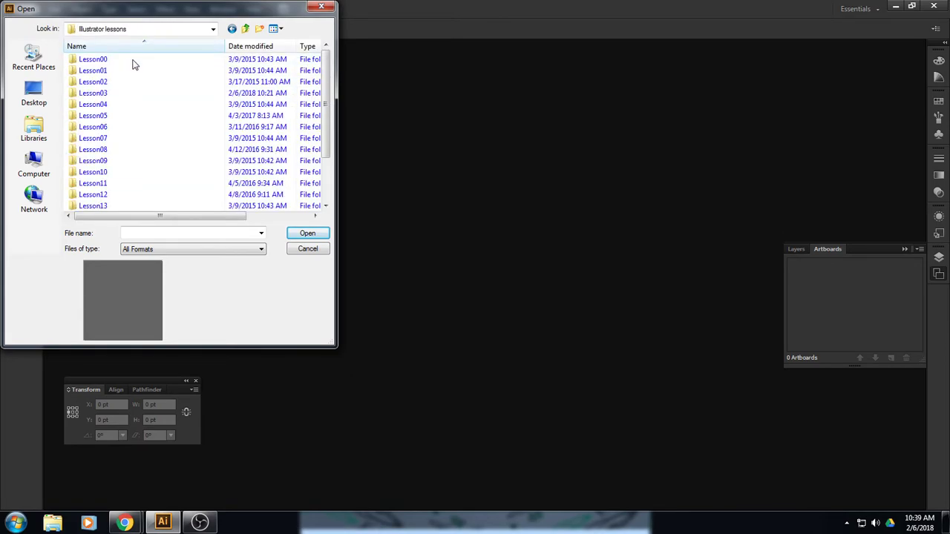
double_click(101, 93)
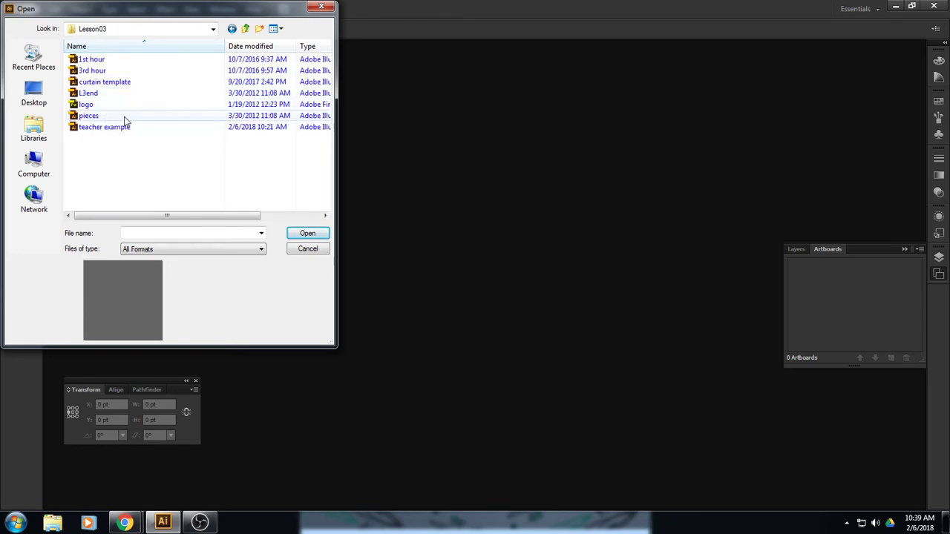
left_click(103, 126)
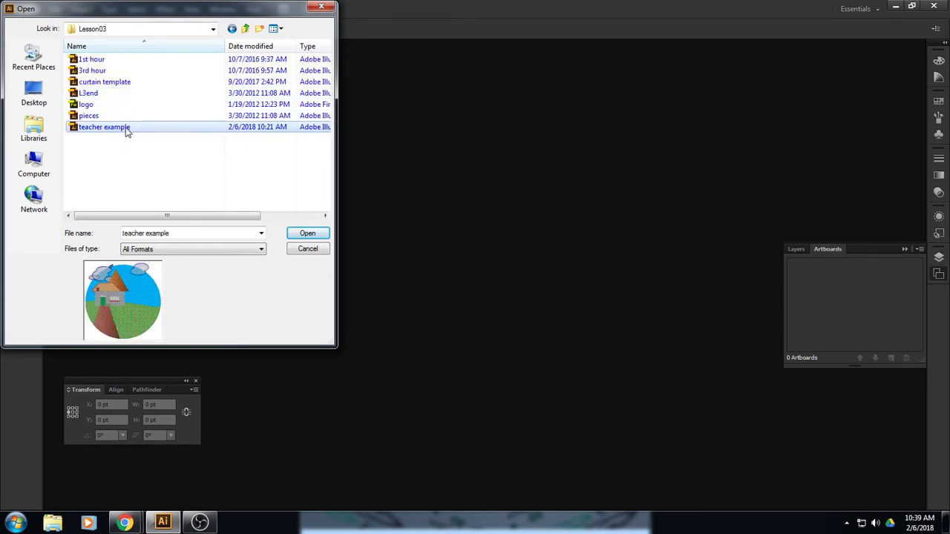
left_click(307, 233)
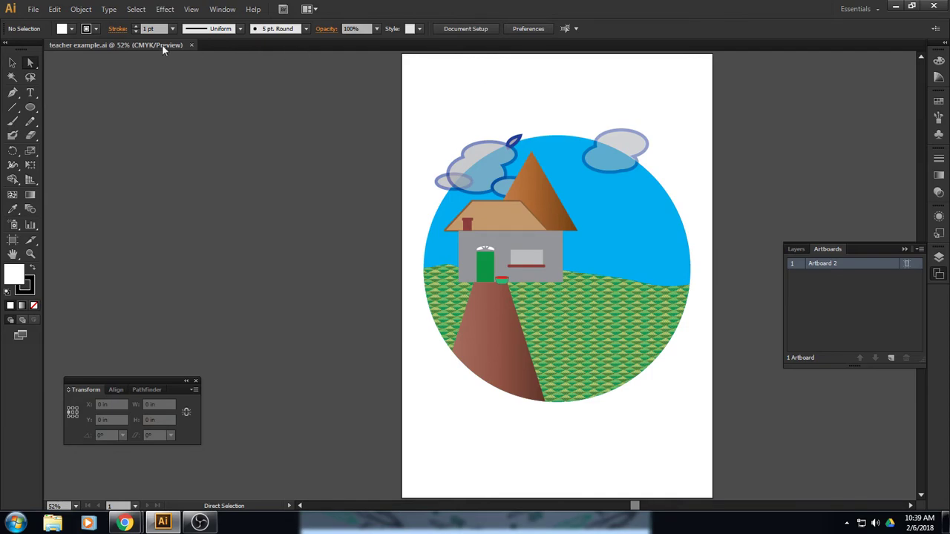
left_click_drag(159, 44, 220, 172)
left_click(942, 167)
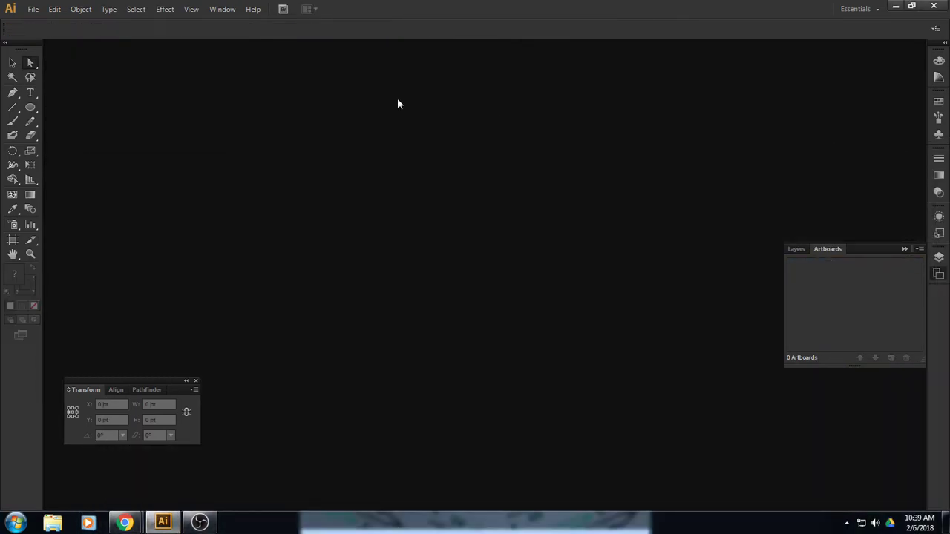
- Create a new portrait document 14 in wide and 20 in high with one artboard
left_click(34, 10)
left_click(45, 23)
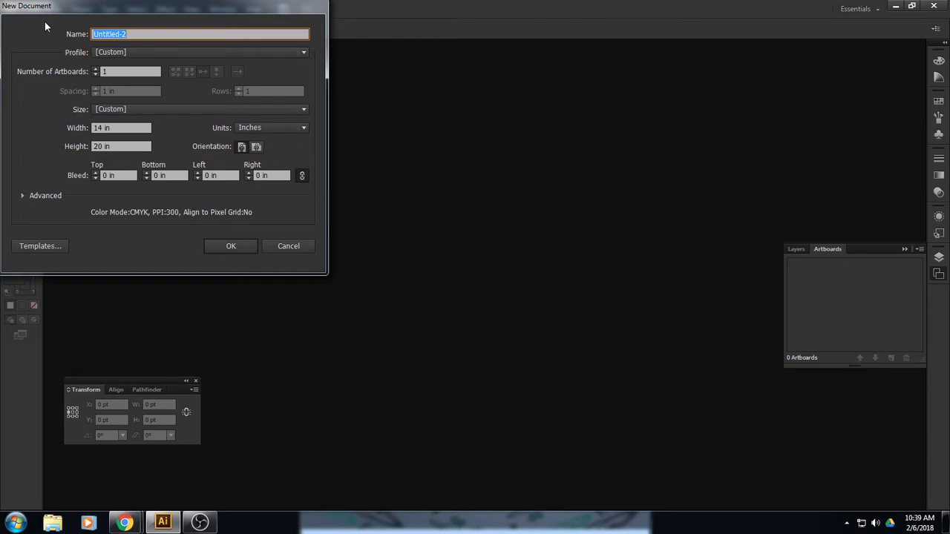
left_click(240, 148)
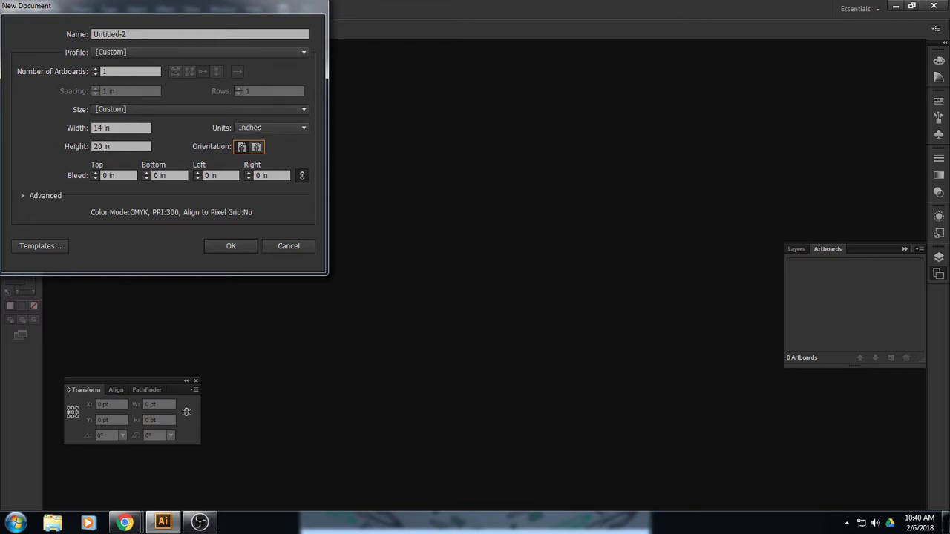
left_click(230, 246)
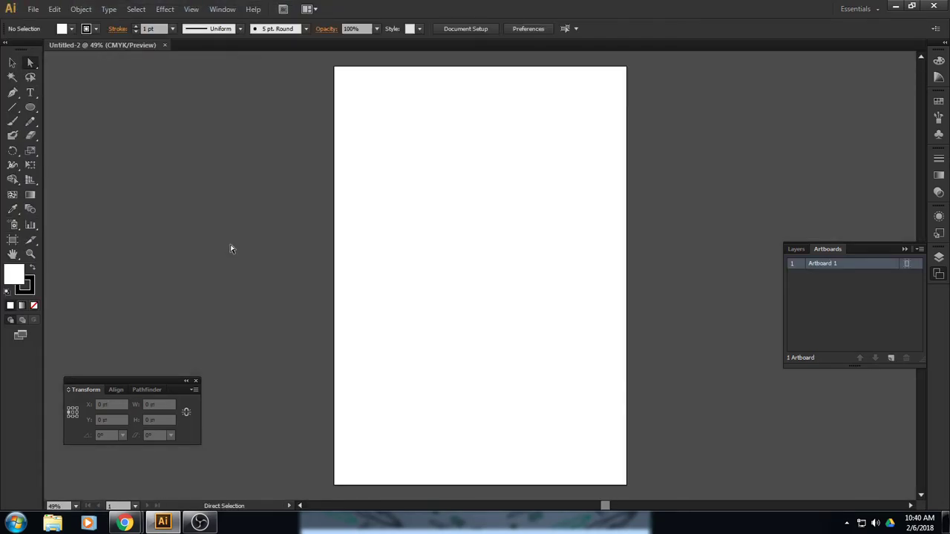
- Save the document as lesson 3 in Illustrator CS6 format in the lessons folder inside print shop on the H: drive
left_click(33, 10)
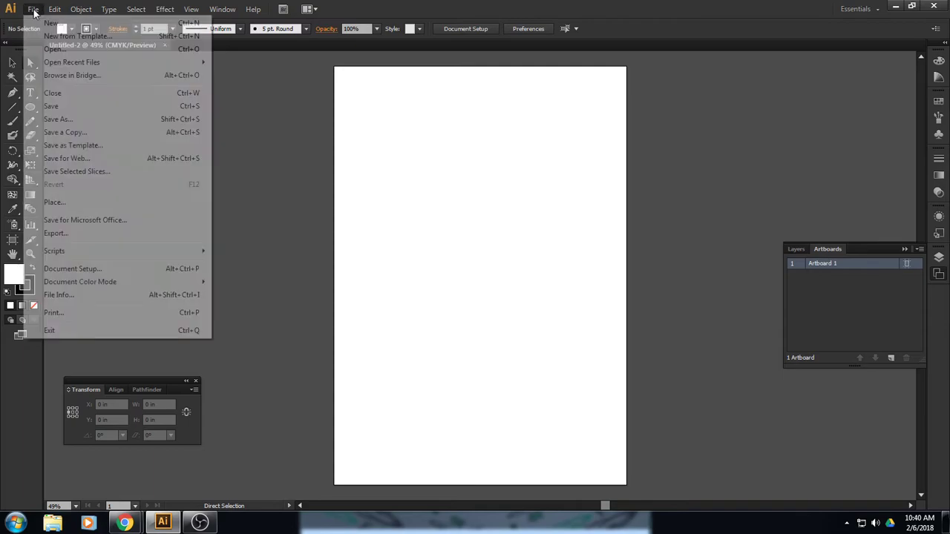
left_click(58, 119)
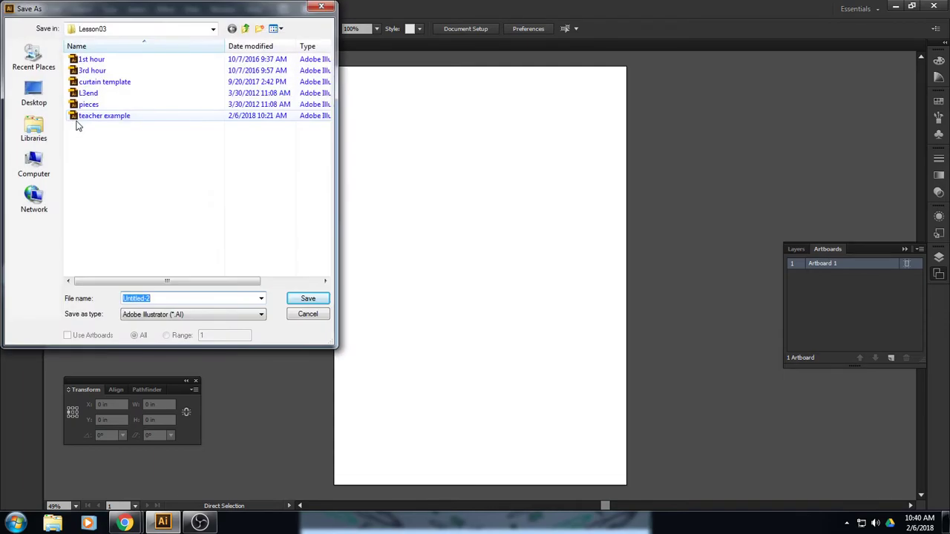
left_click(42, 168)
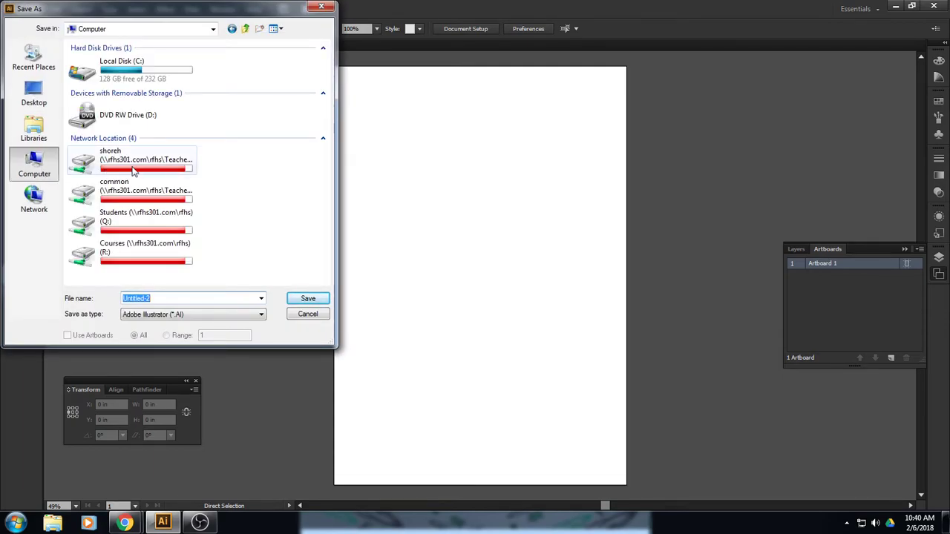
double_click(133, 167)
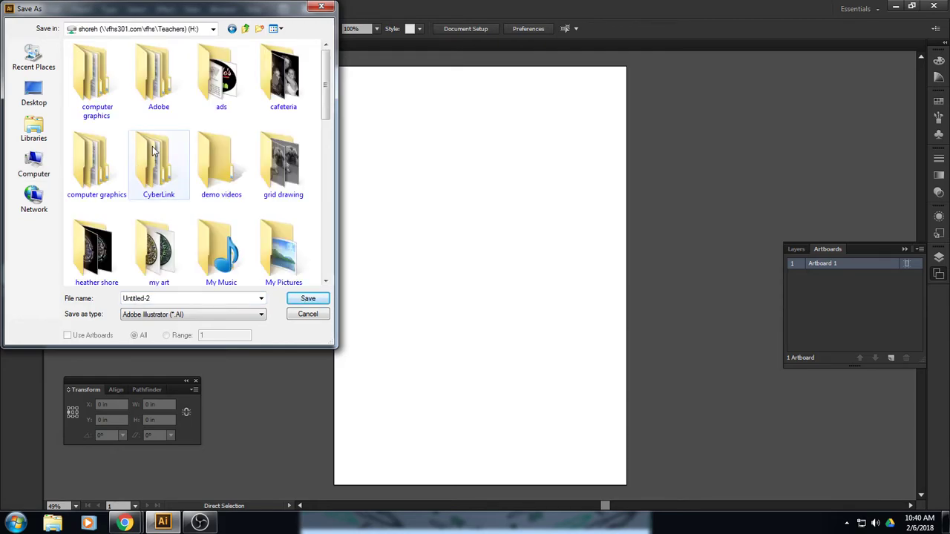
left_click_drag(326, 110, 330, 189)
double_click(96, 164)
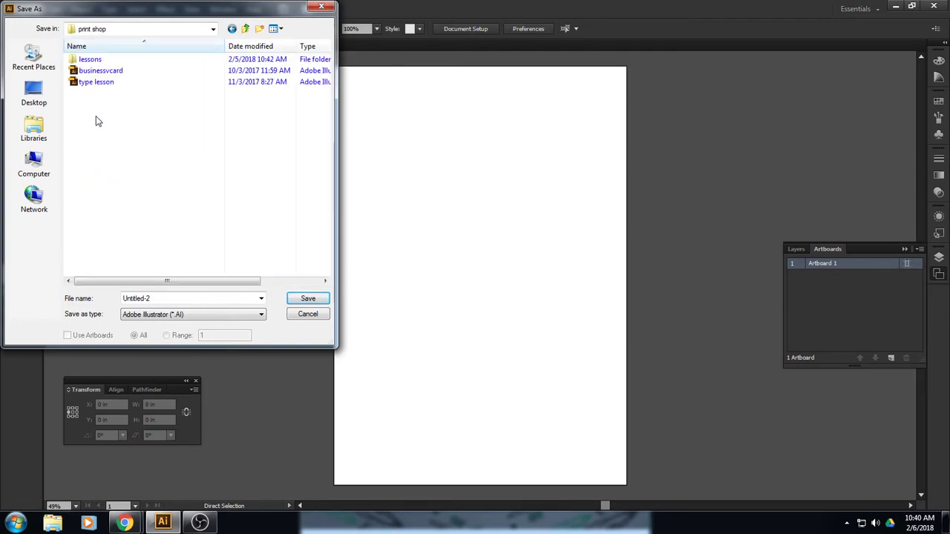
double_click(89, 60)
double_click(164, 297)
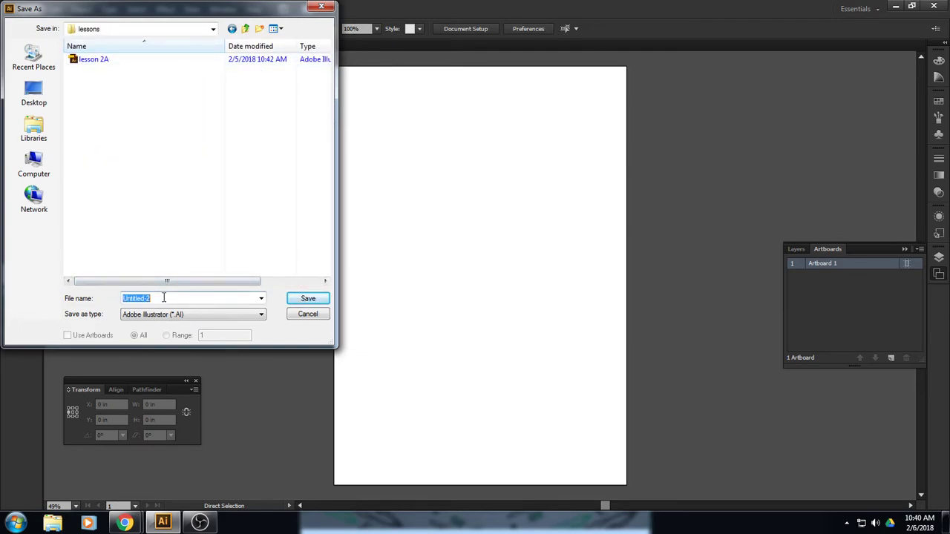
type("lesson 3")
left_click(304, 299)
left_click(304, 299)
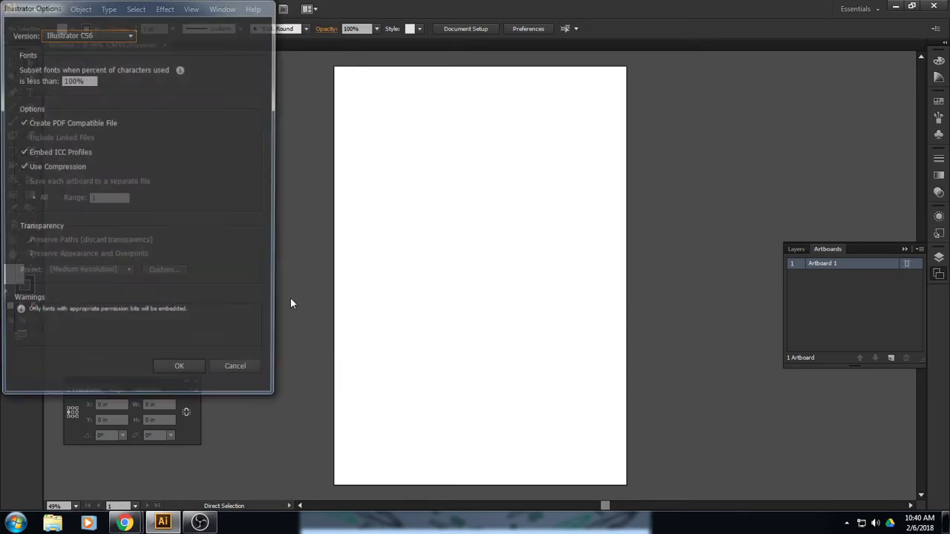
left_click(191, 372)
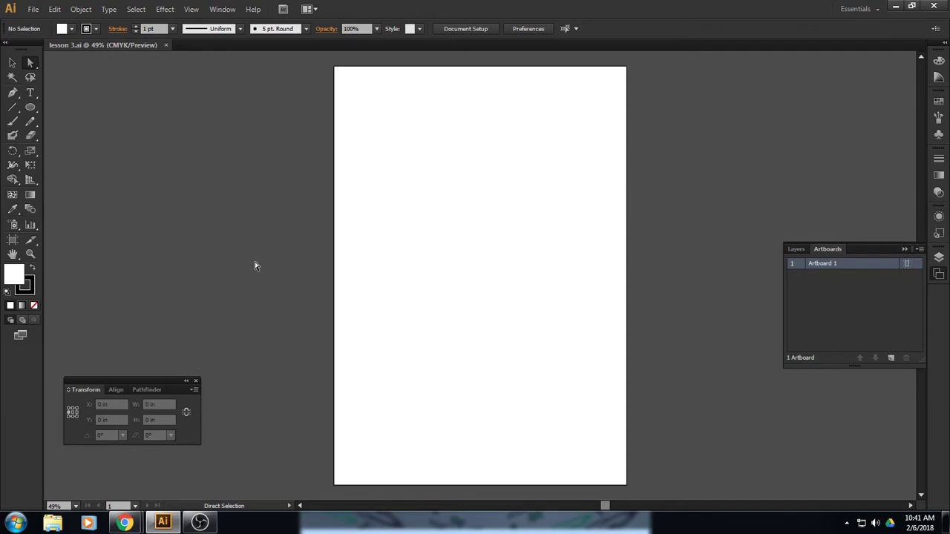
- Check whether Smart Guides are turned on
left_click(193, 8)
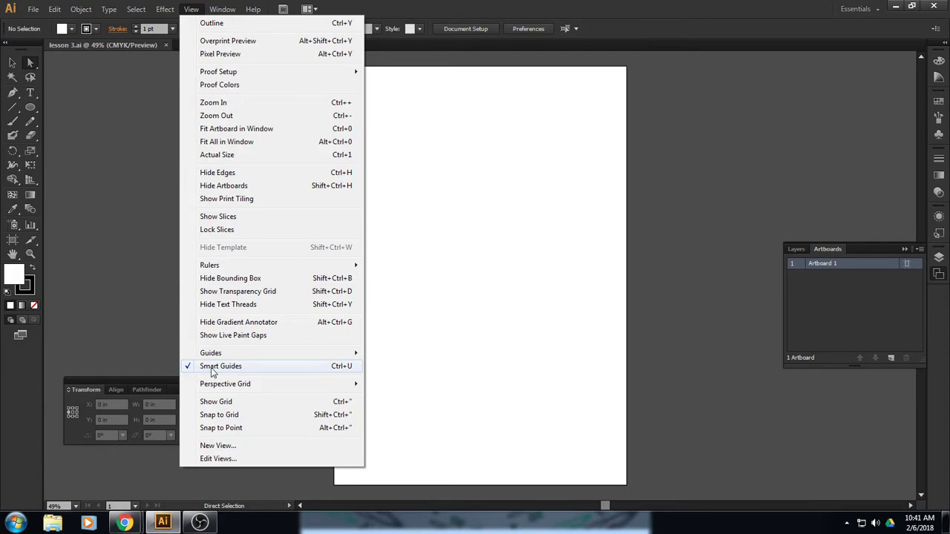
left_click(617, 34)
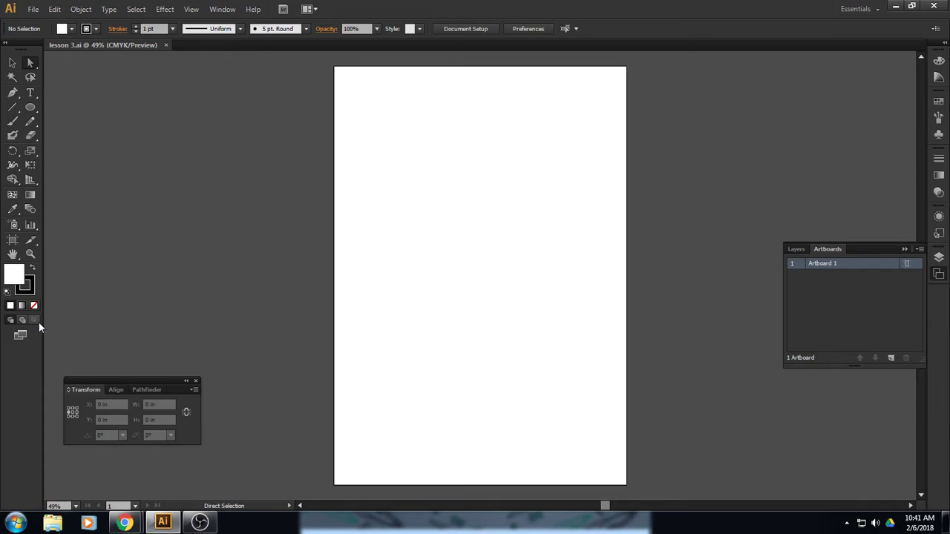
- Activate the Rectangle tool with a light grey fill and no stroke
left_click(17, 64)
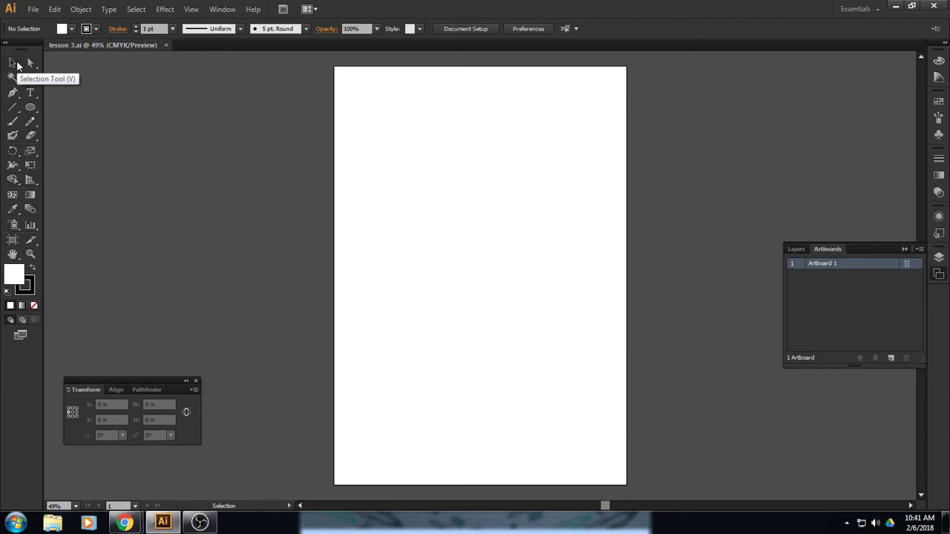
left_click(30, 110)
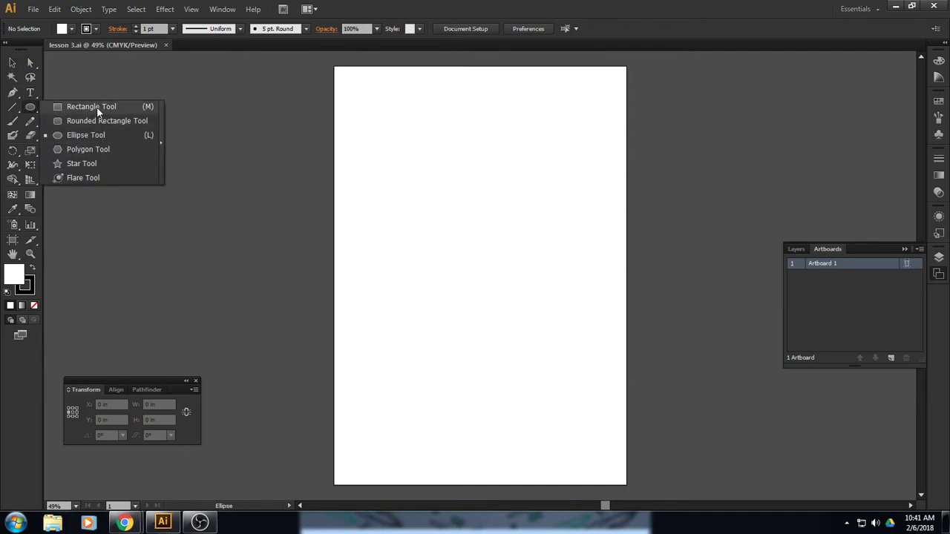
left_click(153, 109)
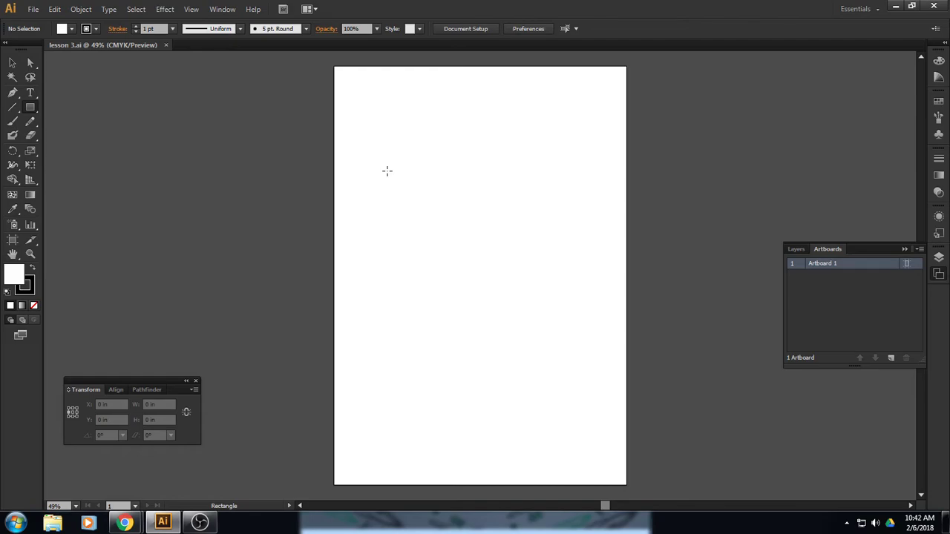
left_click(72, 29)
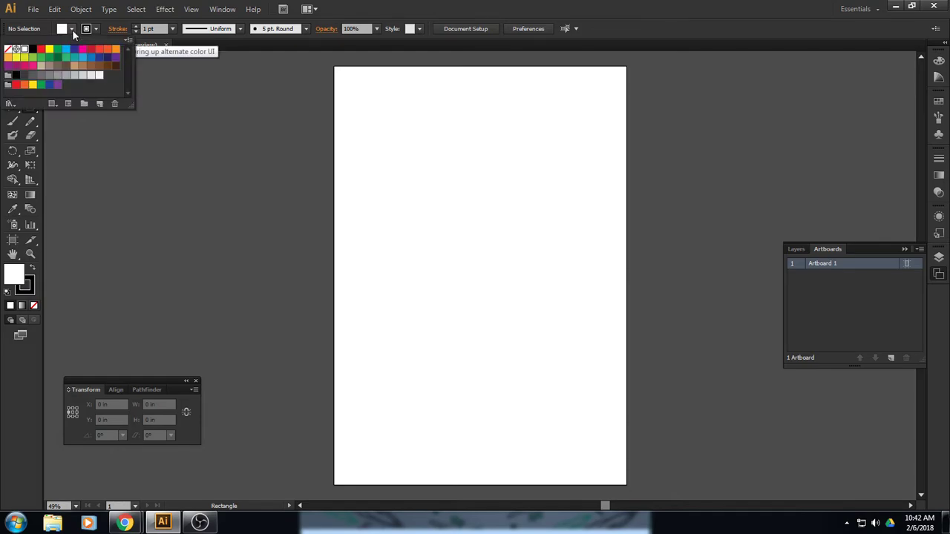
left_click(75, 76)
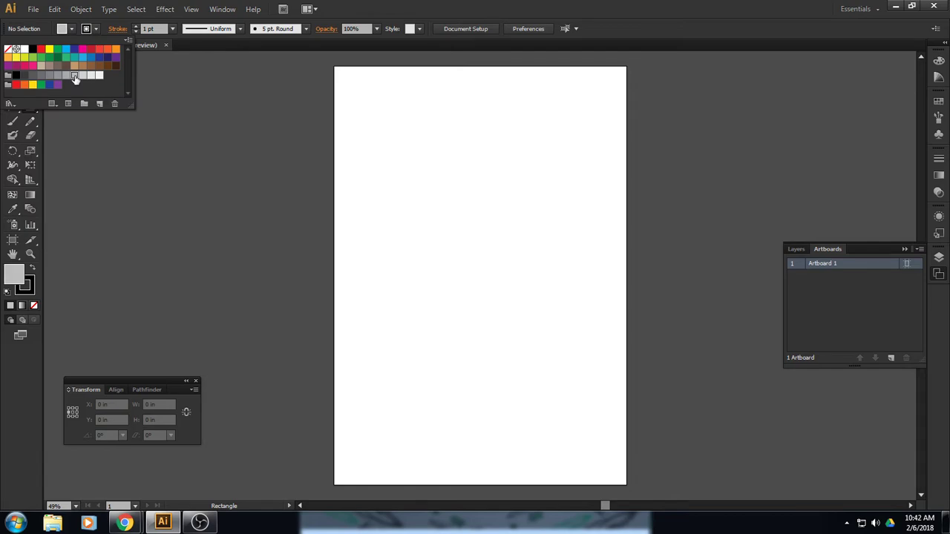
left_click(97, 28)
left_click(97, 28)
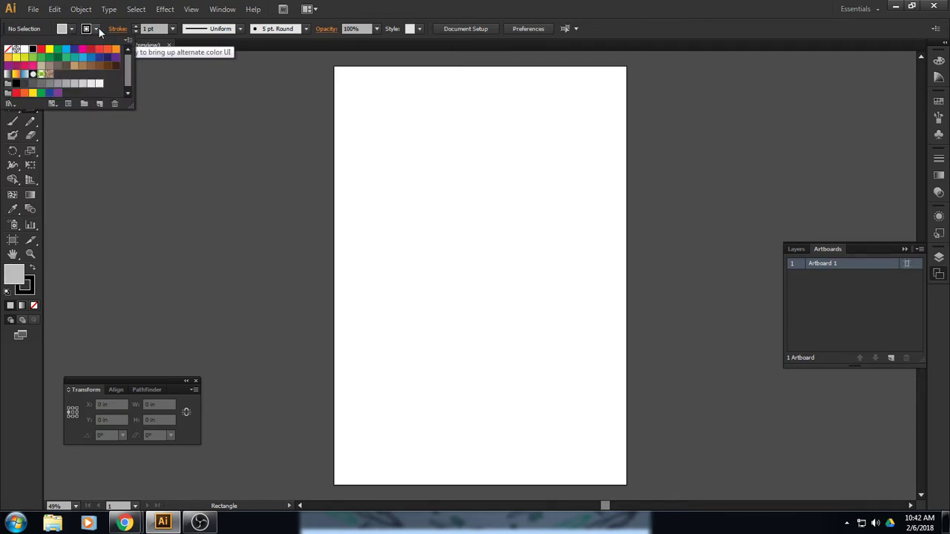
left_click(8, 50)
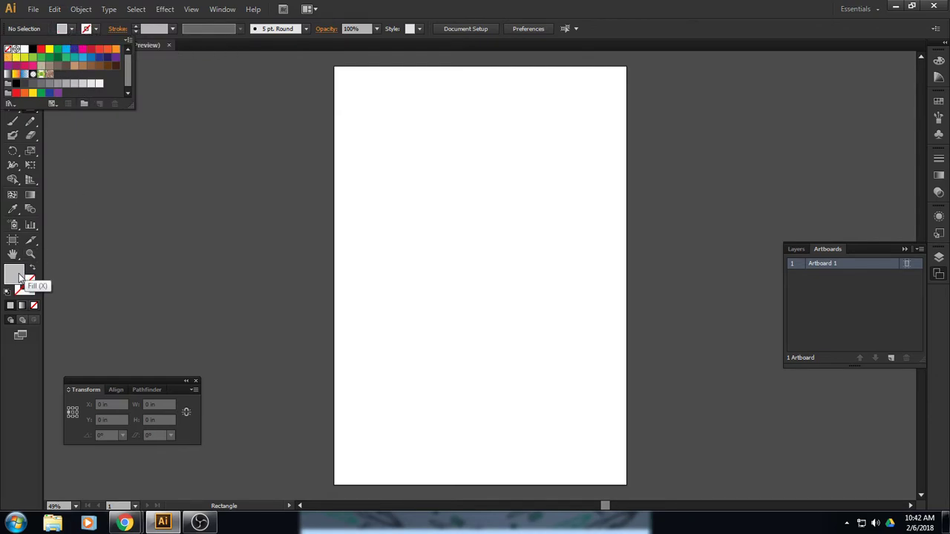
left_click(404, 9)
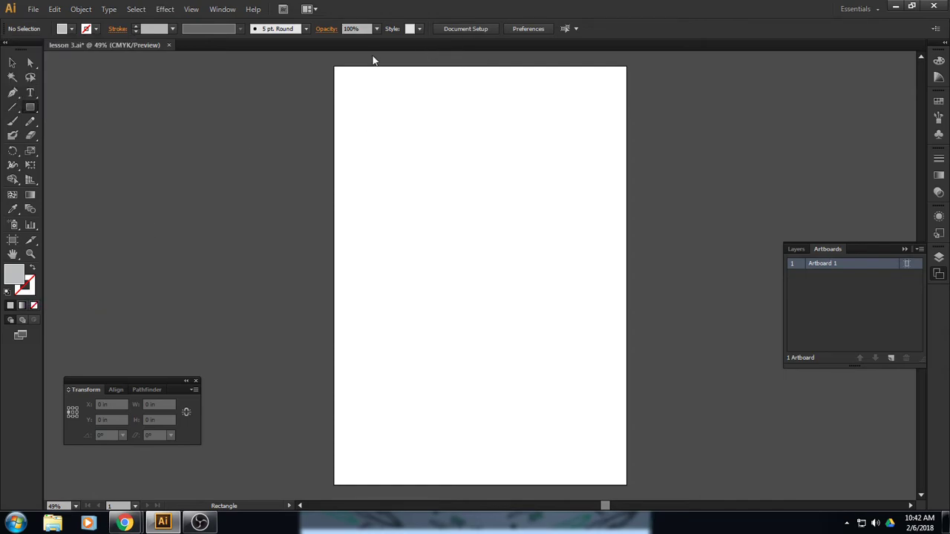
- Create a rectangle 4.7 in wide and 2.3 in high on the artboard
left_click(396, 172)
left_click_drag(104, 20, 424, 144)
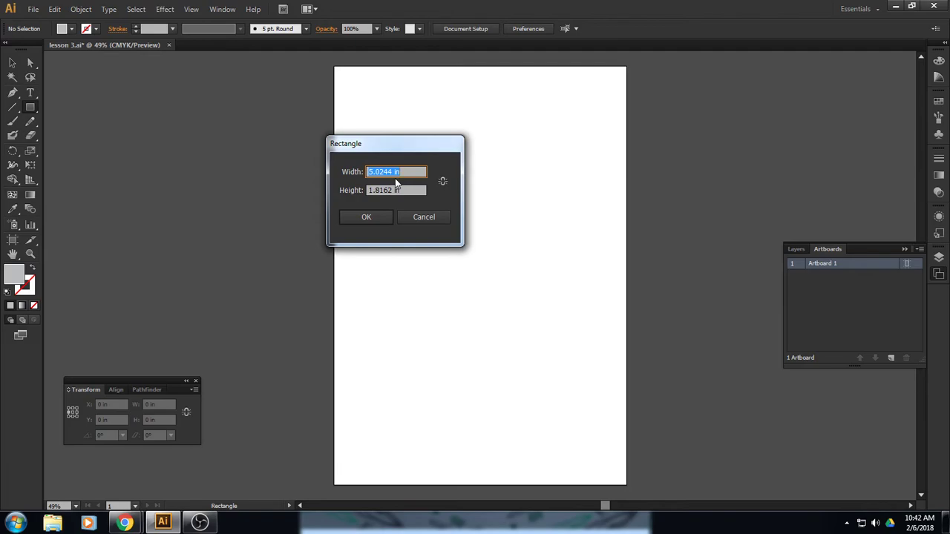
type(".7 in")
double_click(380, 190)
type("2.3")
left_click(366, 216)
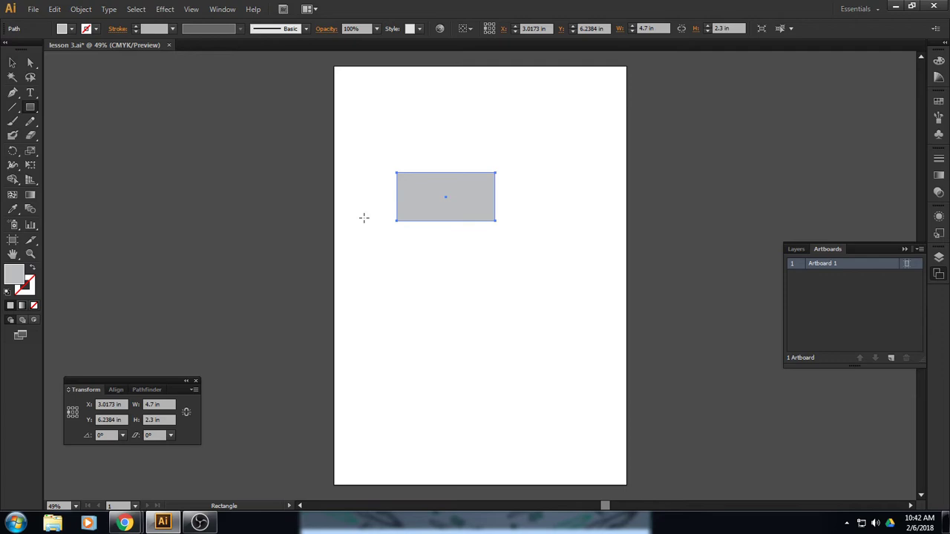
- Move the grey rectangle down to near the middle of the artboard and deselect it
left_click(11, 63)
left_click_drag(425, 182, 450, 236)
left_click(450, 191)
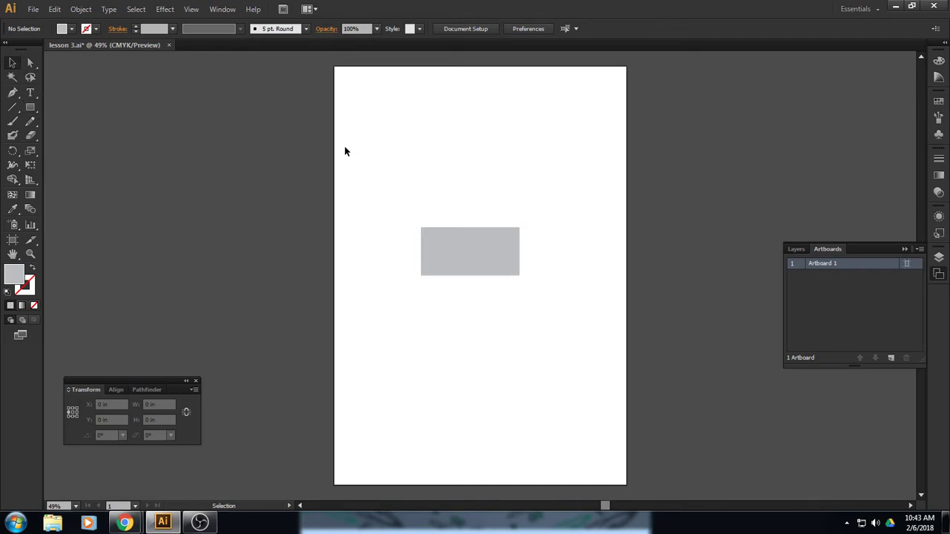
left_click(144, 10)
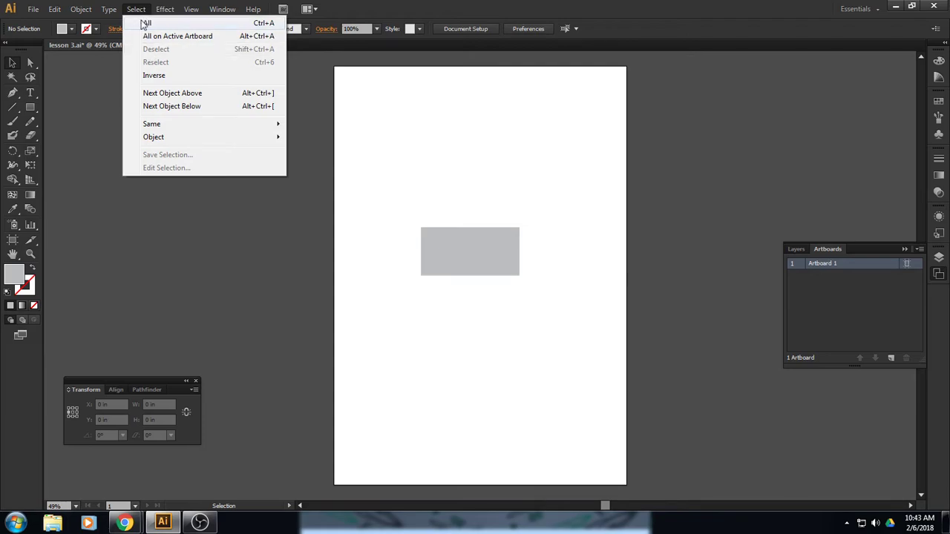
left_click(136, 10)
left_click(72, 29)
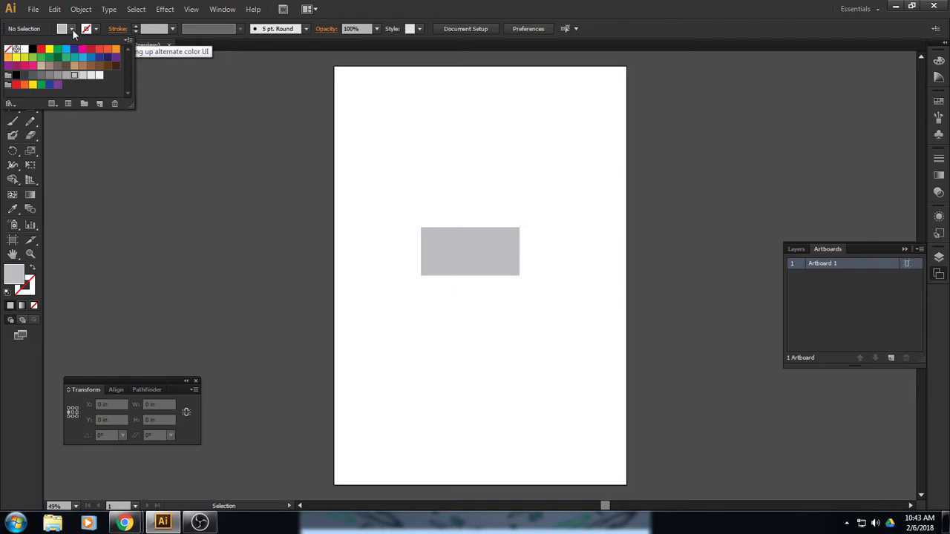
left_click(83, 66)
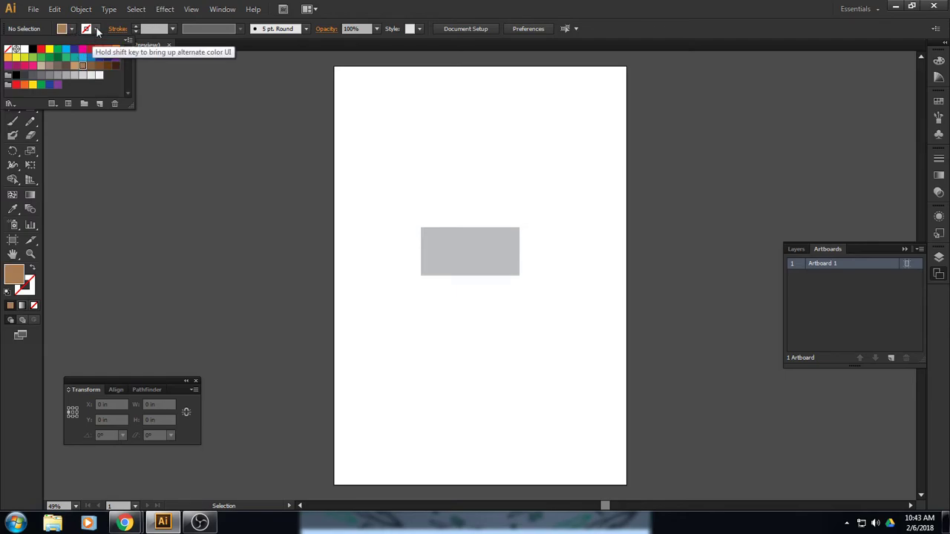
left_click(344, 5)
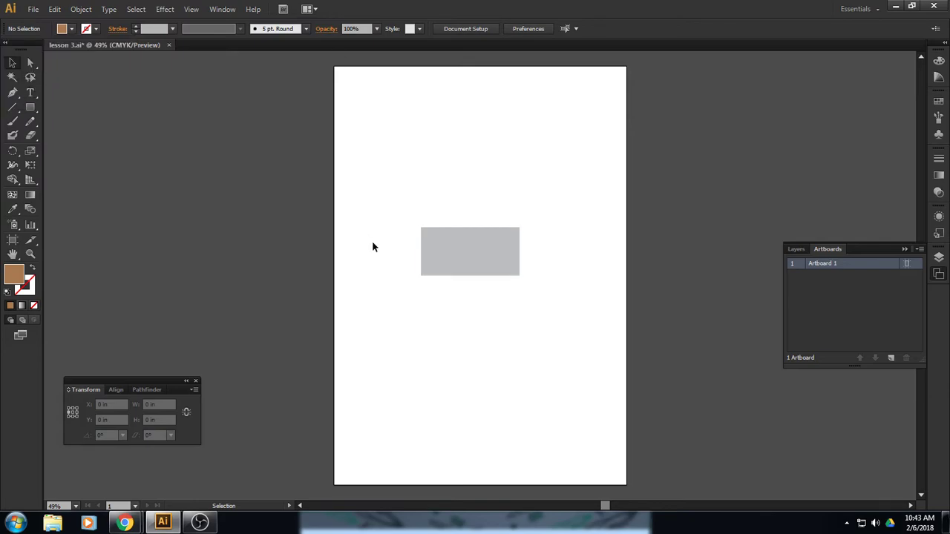
left_click(434, 246)
left_click(435, 136)
- Draw a light brown door about 0.82 in wide and 1.37 in high, standing on the grey wall's bottom edge near its left end
left_click(30, 106)
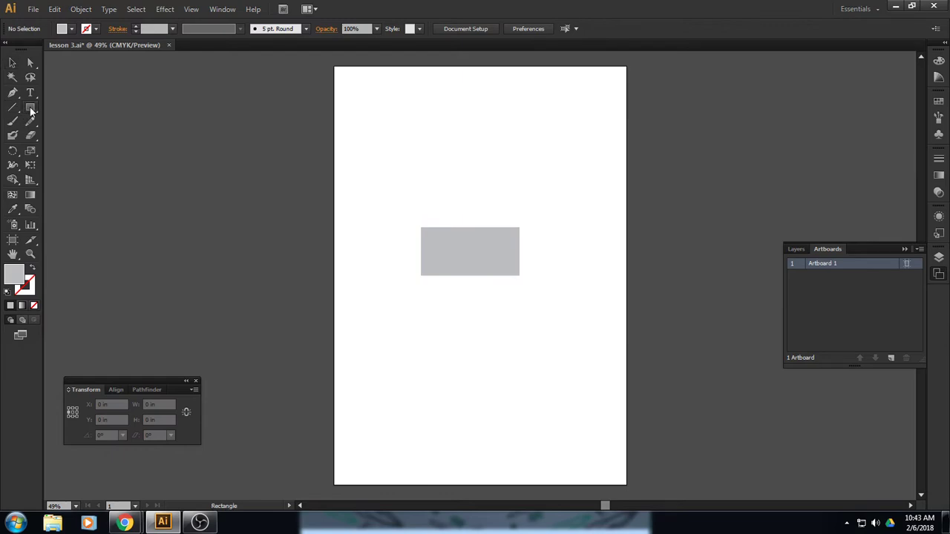
left_click(64, 28)
left_click(74, 68)
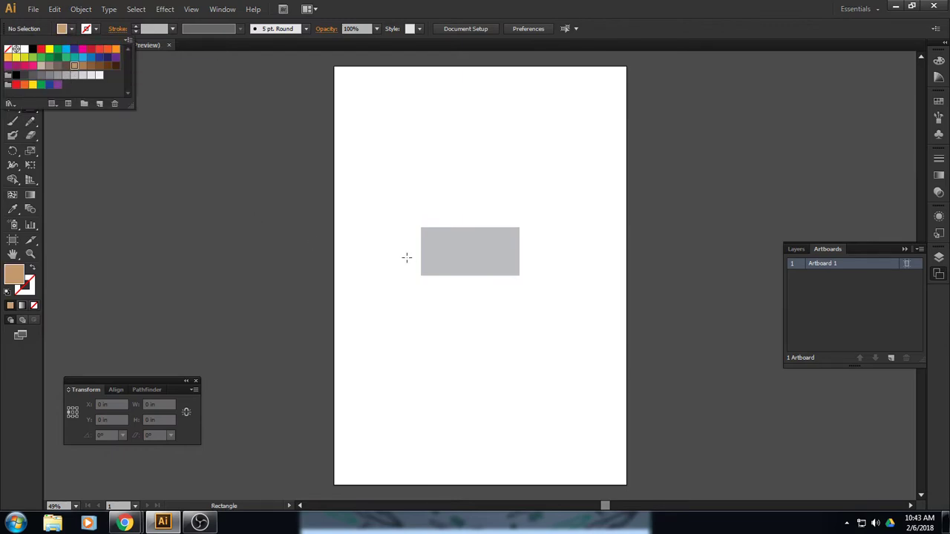
left_click(434, 247)
left_click_drag(433, 247, 450, 277)
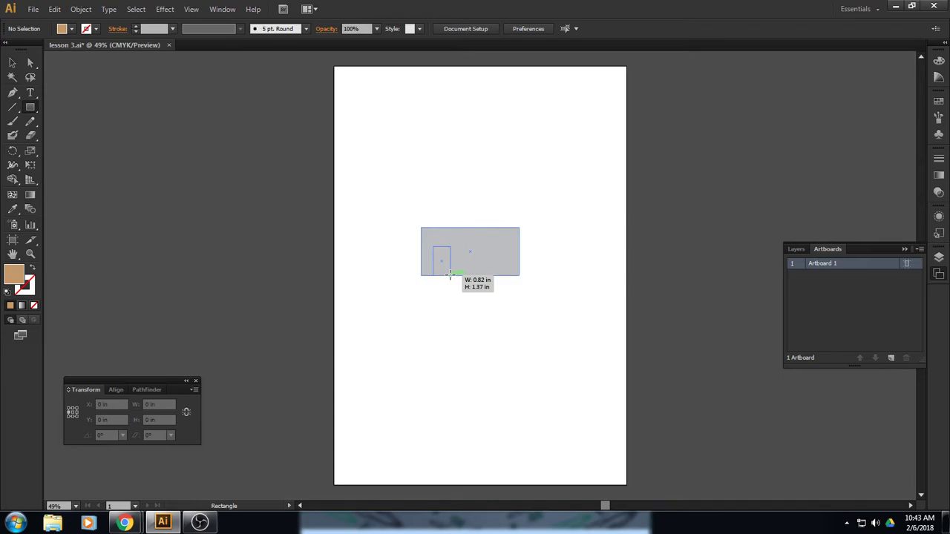
left_click_drag(449, 275, 449, 275)
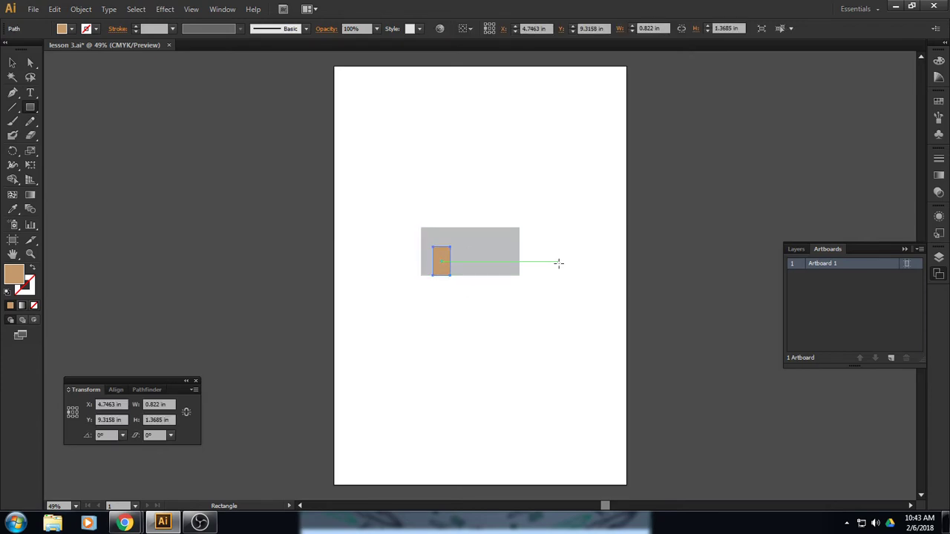
- Duplicate the door horizontally into the right half of the grey wall and fill the copy with a very light grey
left_click(30, 254)
left_click_drag(390, 196, 579, 332)
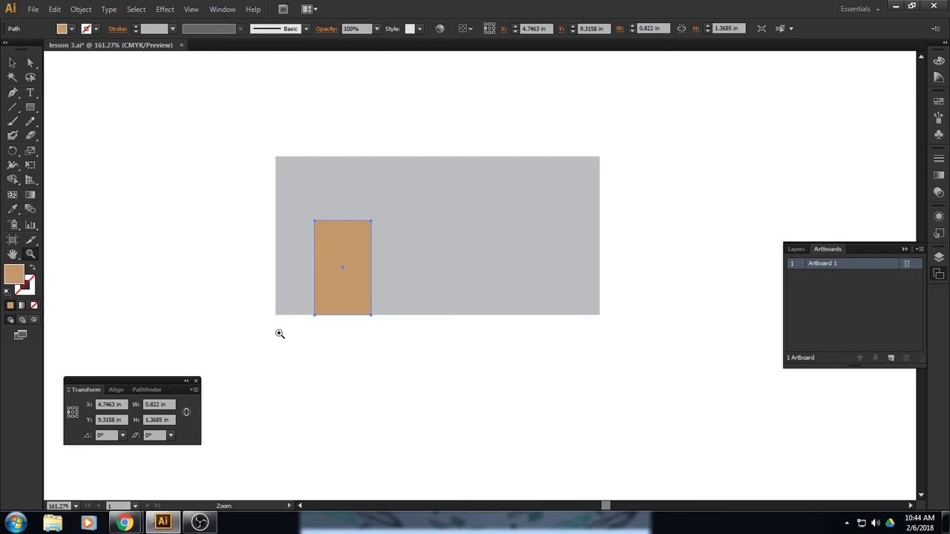
left_click(13, 64)
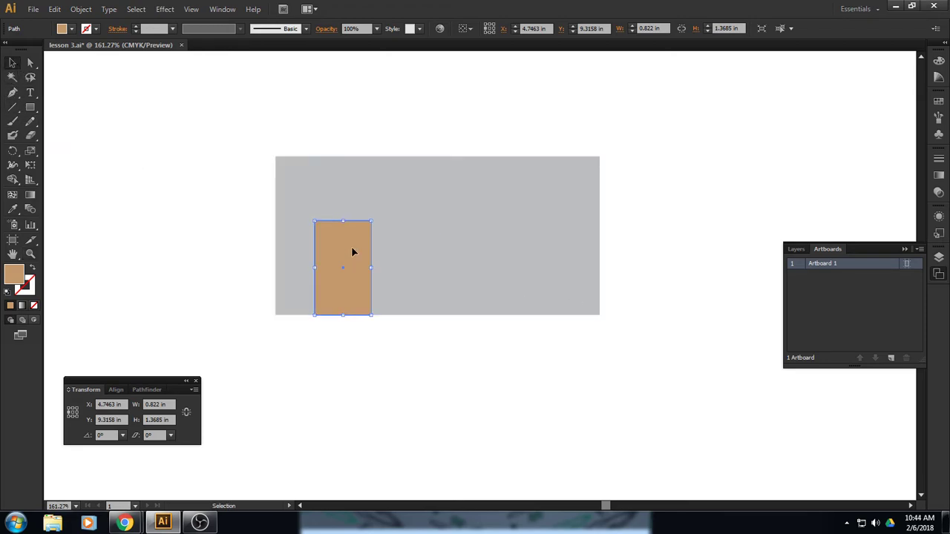
left_click_drag(353, 253, 494, 254)
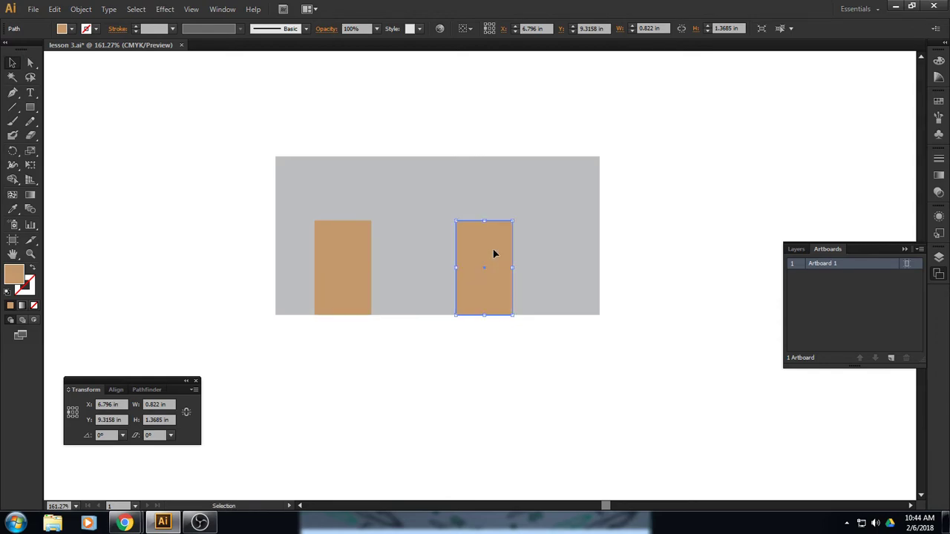
left_click(72, 29)
left_click(82, 57)
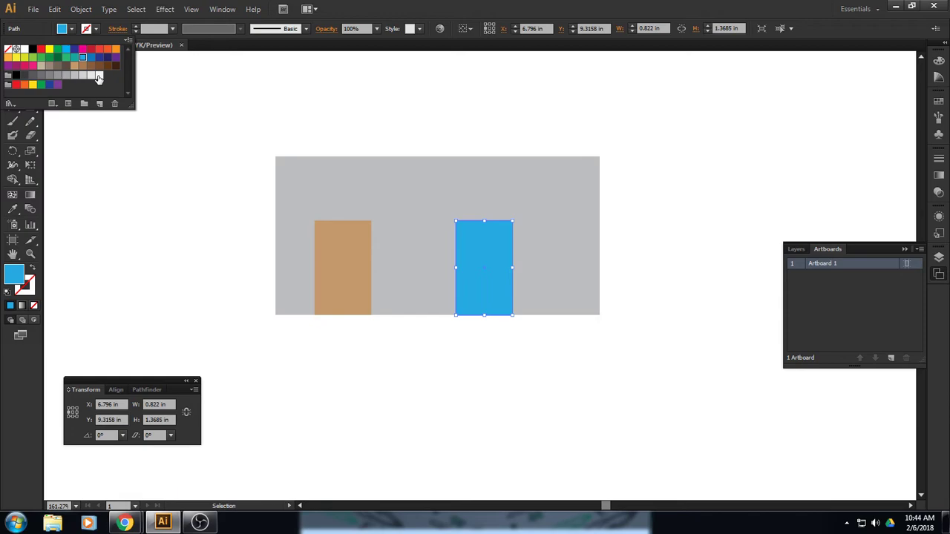
left_click(99, 76)
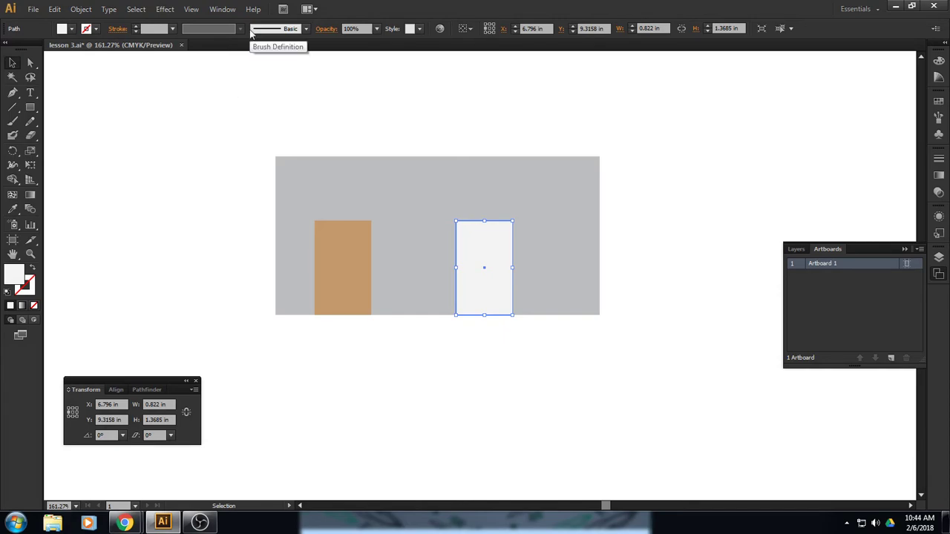
- Rotate the very light grey copy by 90° using the Transform options
left_click(222, 10)
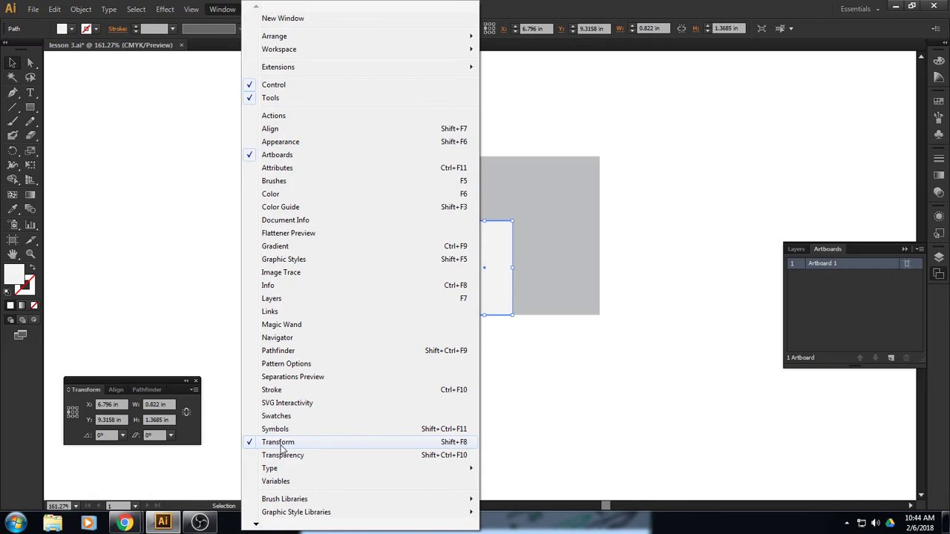
left_click(136, 381)
left_click_drag(136, 381, 793, 141)
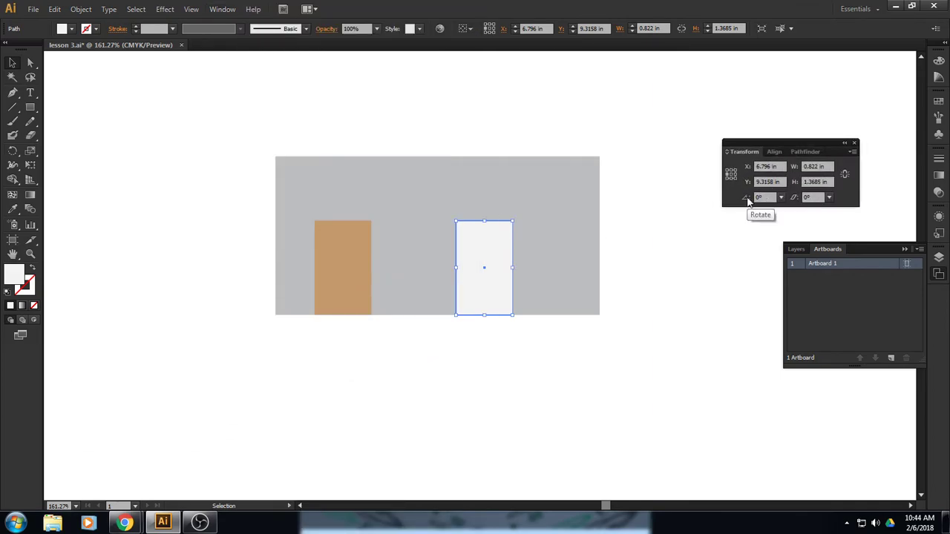
left_click(781, 197)
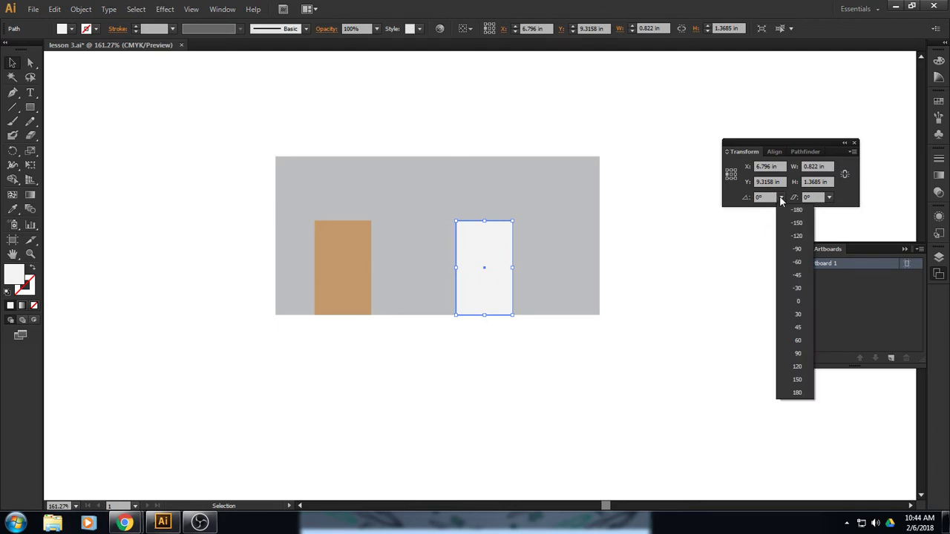
left_click(799, 355)
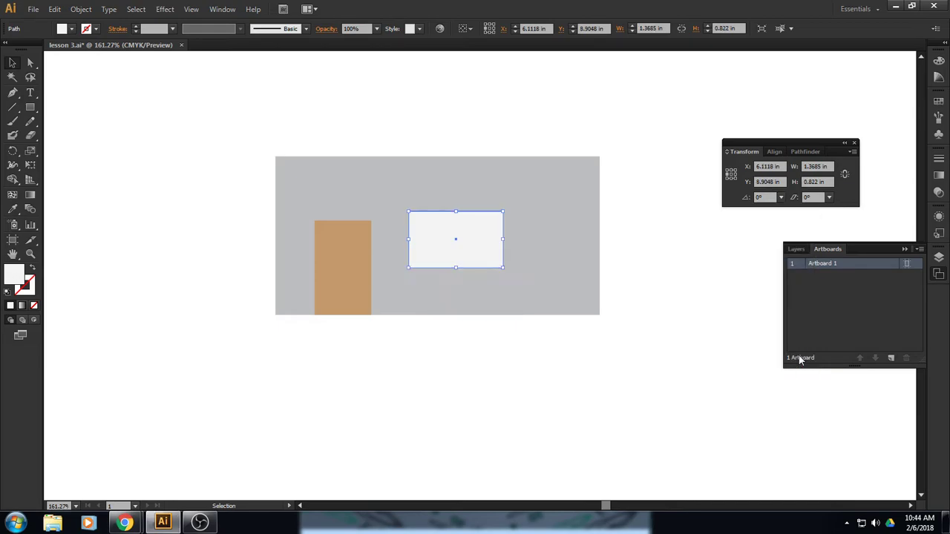
- Rotate the light window rectangle by -90° and again by 90°, and place it right of the door with their top edges level
left_click(781, 197)
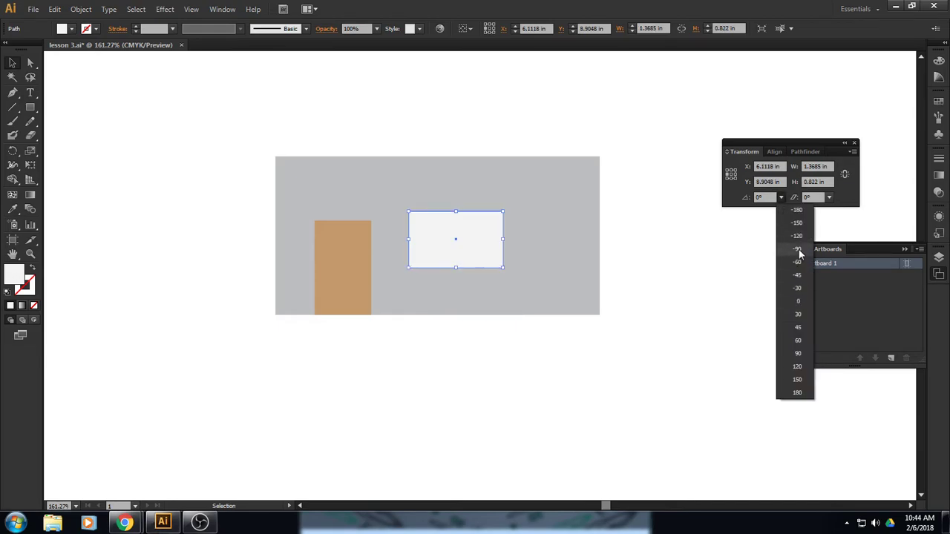
left_click(798, 250)
left_click(781, 197)
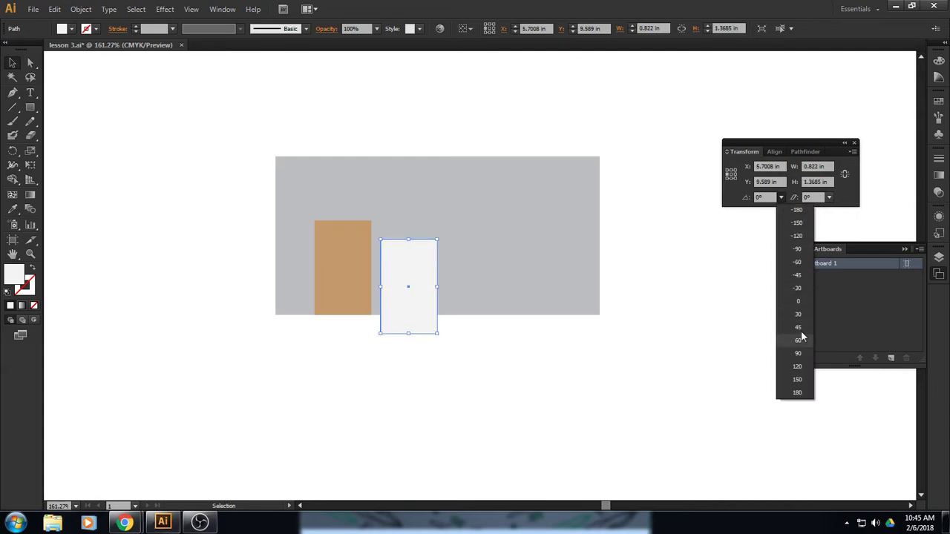
left_click(798, 353)
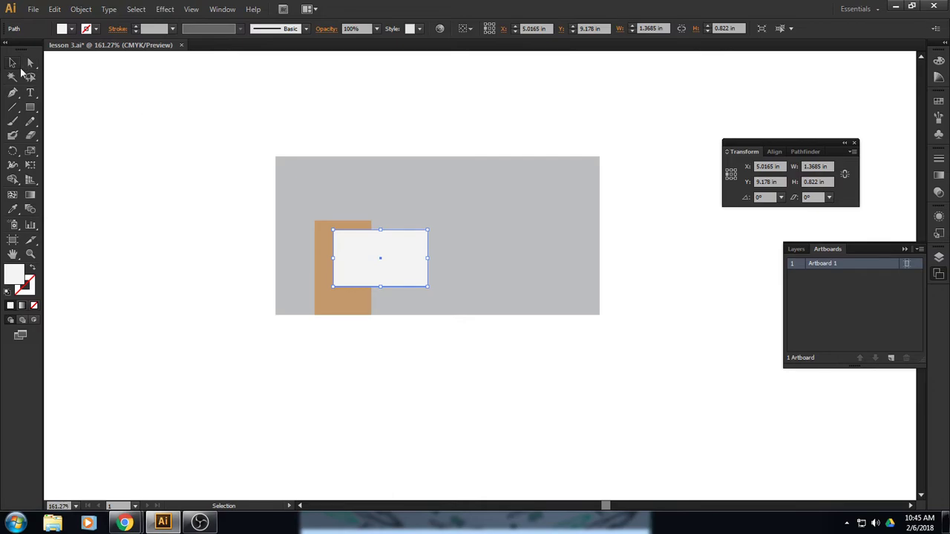
left_click_drag(388, 259, 496, 251)
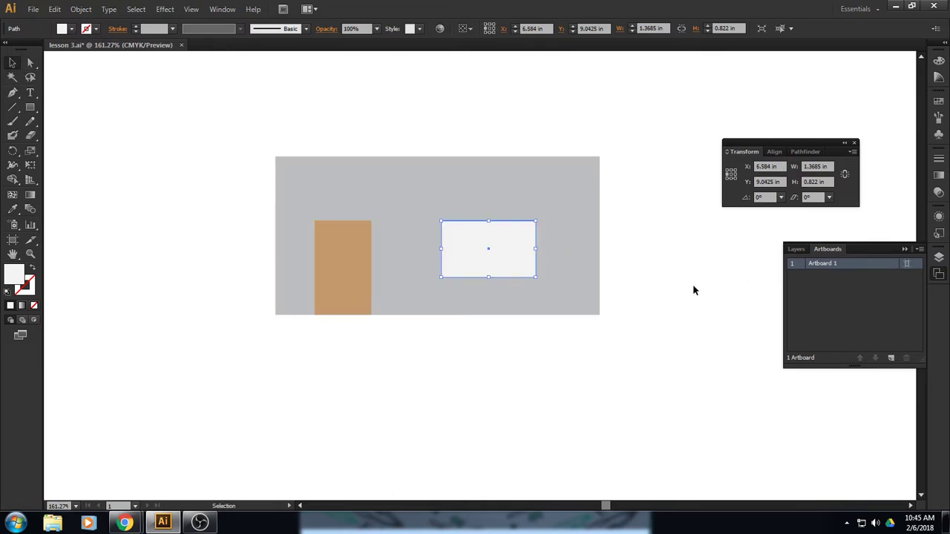
- Duplicate the window above the wall's top edge near its left end and rotate the copy about 90° with the Rotate tool
left_click_drag(518, 256, 369, 136)
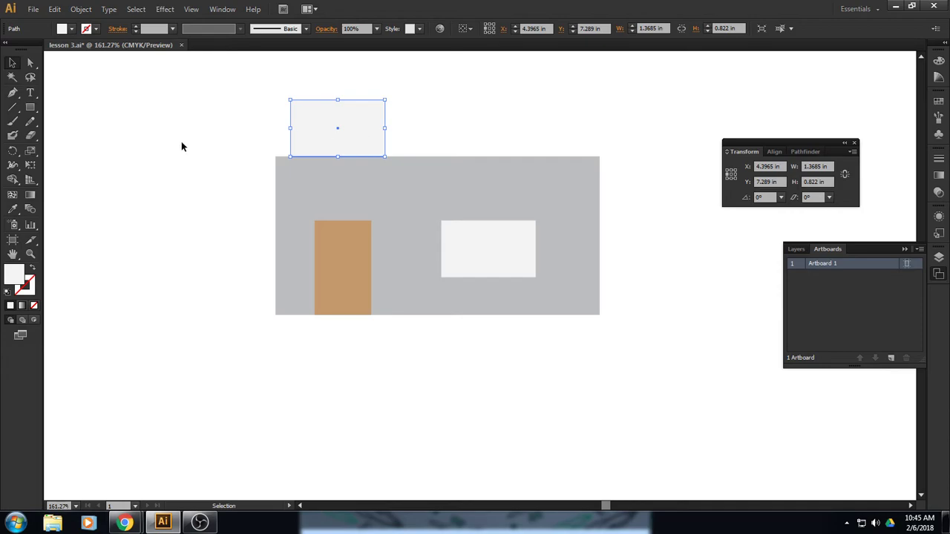
left_click(14, 156)
left_click_drag(259, 104, 316, 215)
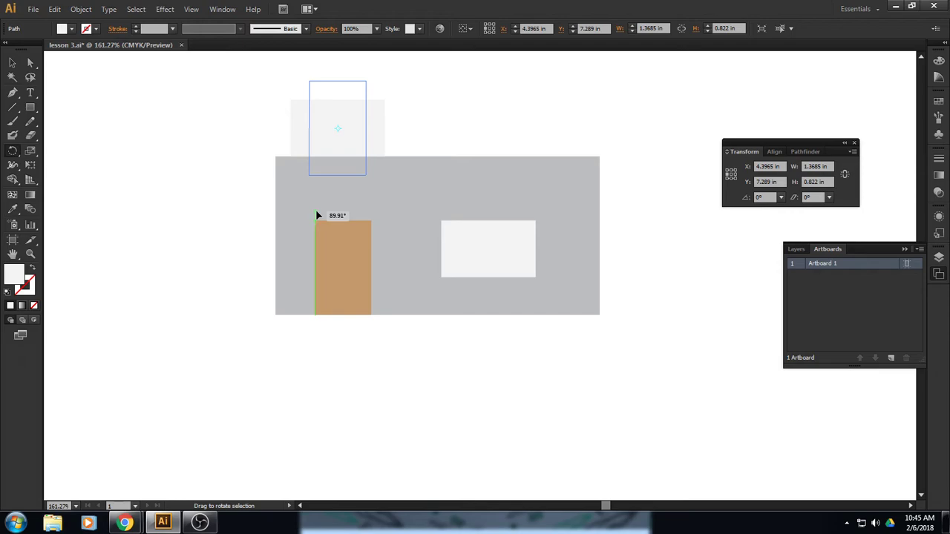
left_click_drag(317, 216, 317, 214)
- Shrink the upright copy into a small chimney, seat it on the wall's top edge near the left end, and deselect it
left_click(13, 62)
left_click_drag(337, 176, 335, 157)
left_click_drag(337, 80, 314, 133)
left_click(403, 132)
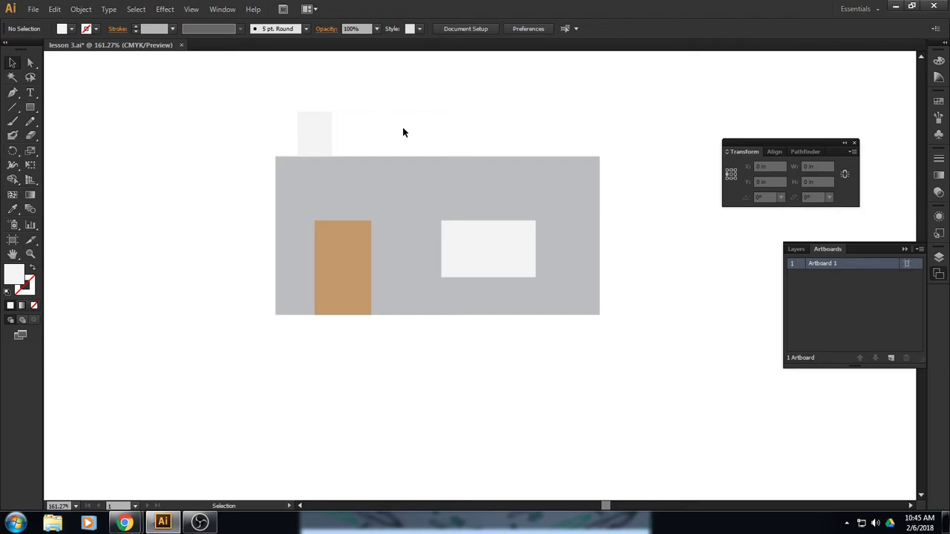
- Save the document
left_click(34, 9)
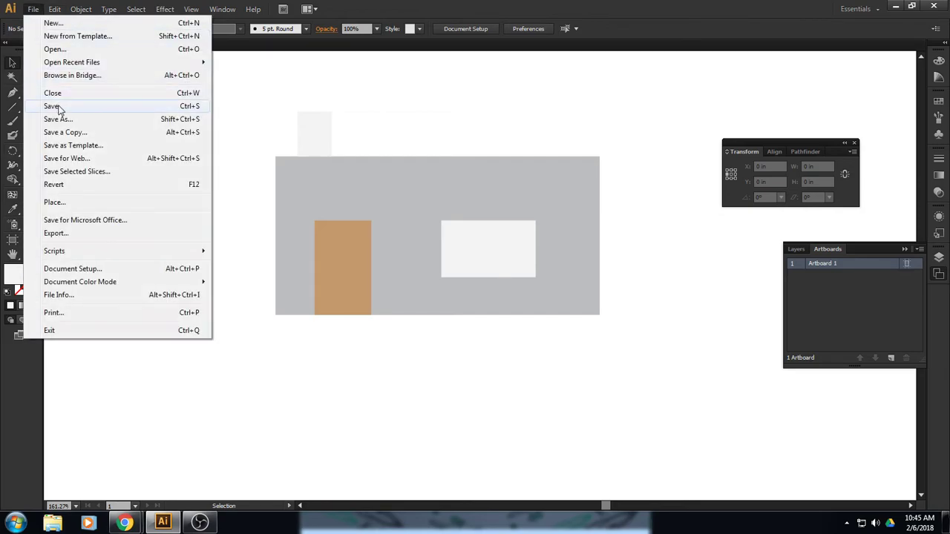
left_click(52, 106)
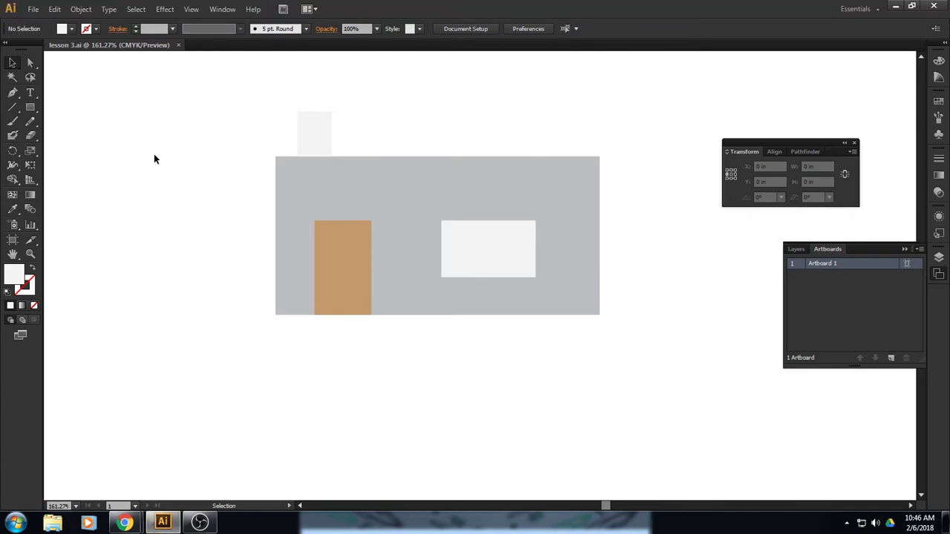
- Draw a brown rounded rectangle about 1.59 in wide and 0.14 in high as a sill across the window's lower edge
left_click(31, 109)
left_click_drag(31, 109, 108, 120)
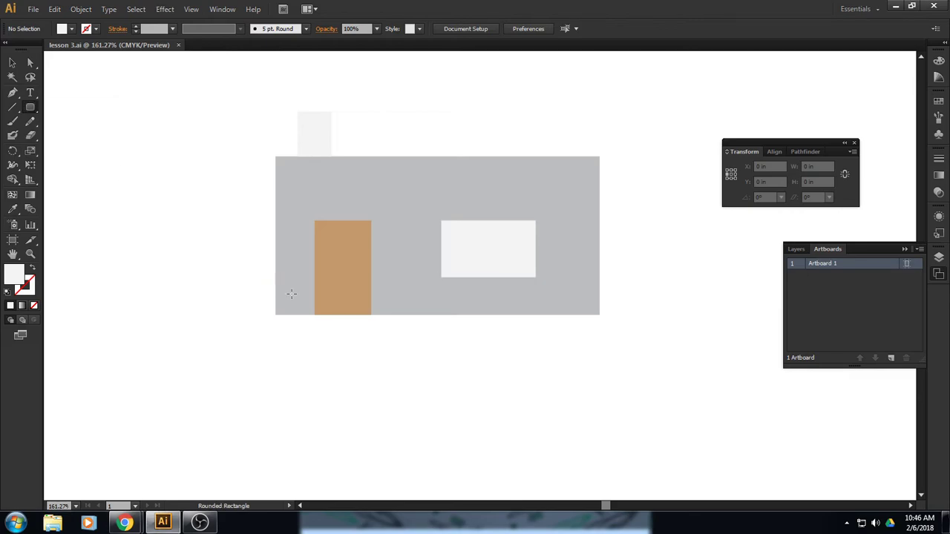
left_click(71, 29)
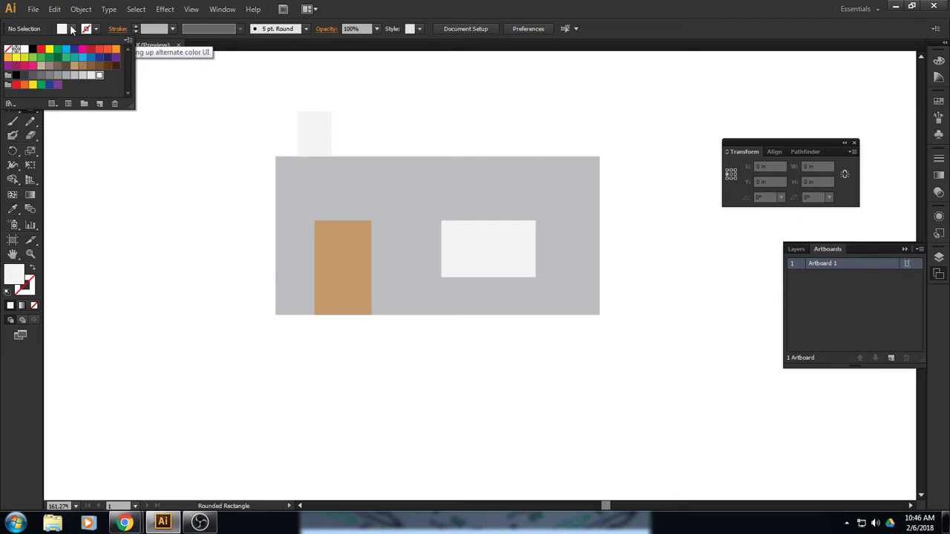
left_click(91, 65)
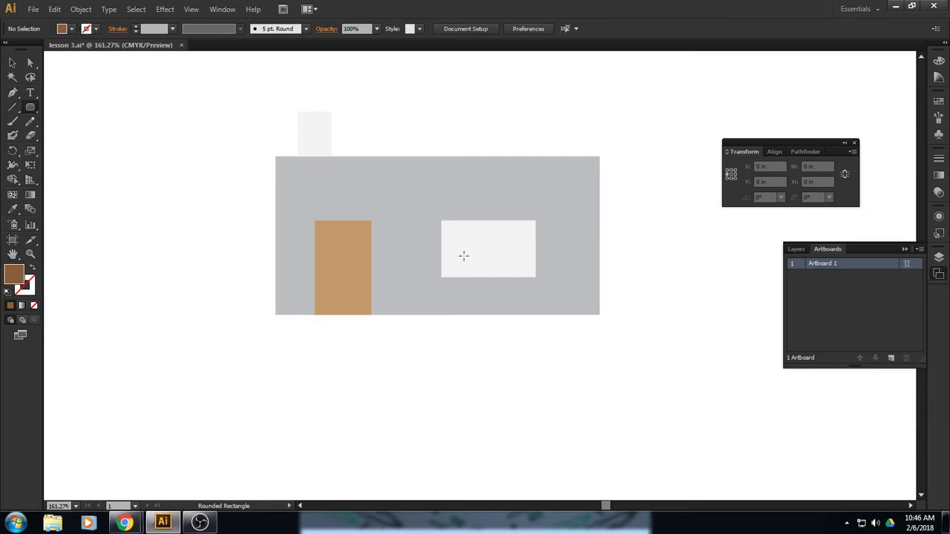
left_click_drag(432, 268, 547, 280)
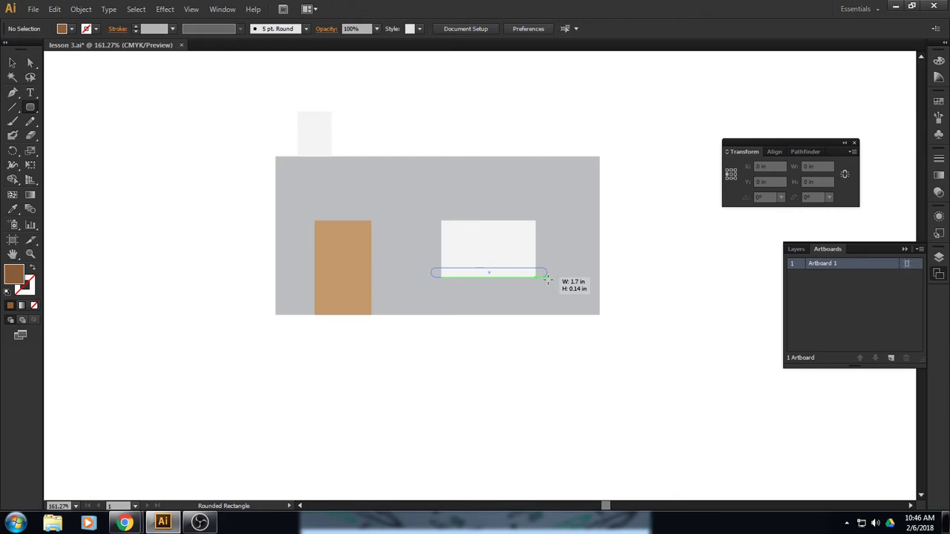
left_click_drag(547, 279, 548, 279)
left_click_drag(547, 279, 540, 278)
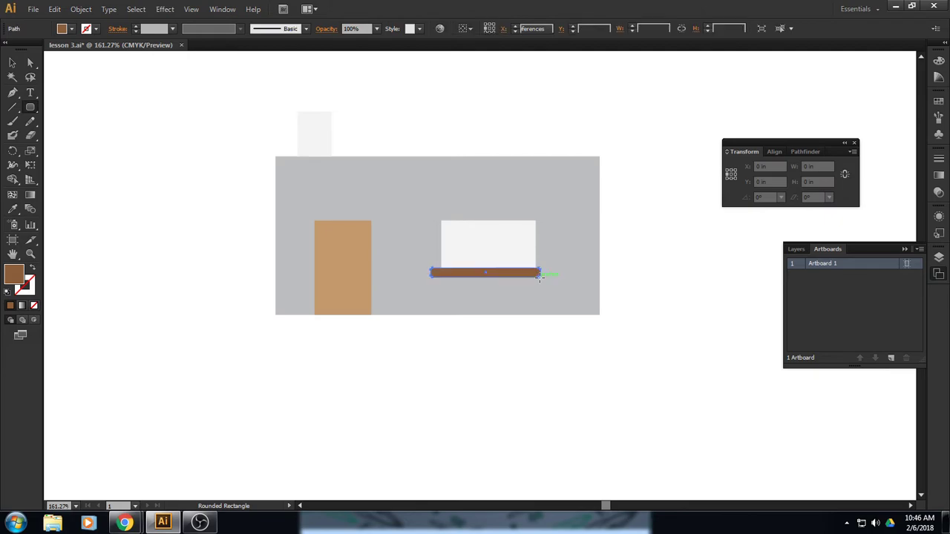
- Nudge the brown sill slightly to the right to centre it on the window
left_click(15, 65)
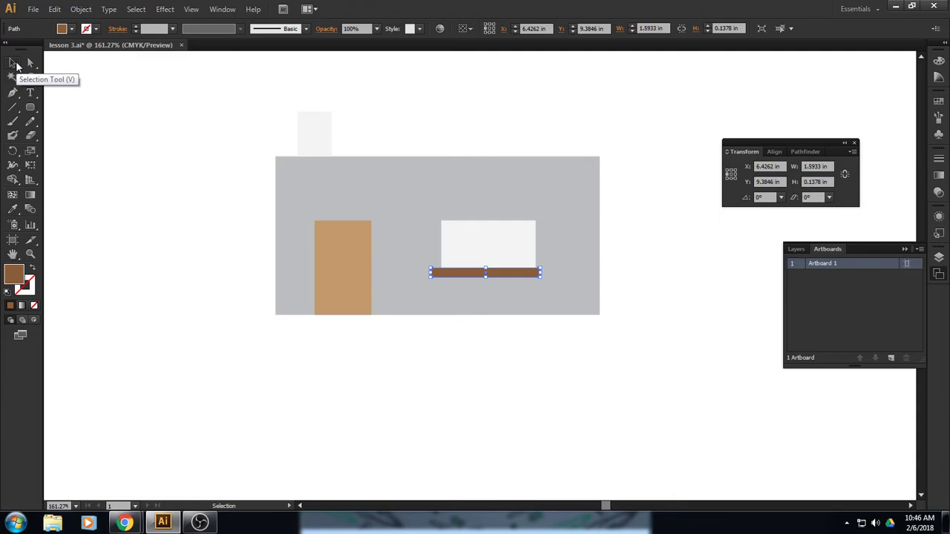
key("Right")
key("Right")
key("Right")
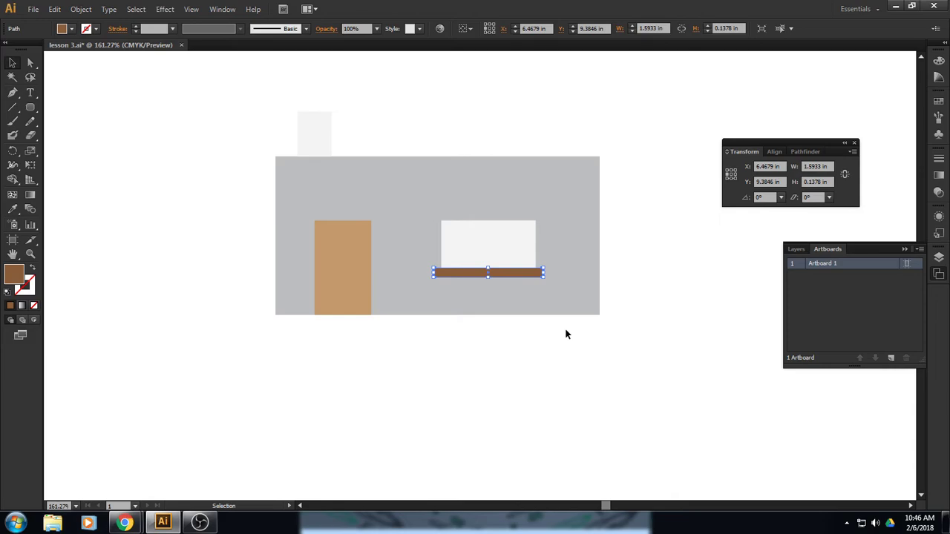
- Duplicate the sill onto the chimney's top, narrow the copy to about 0.54 in wide as a cap, and deselect it
left_click_drag(513, 272, 333, 111)
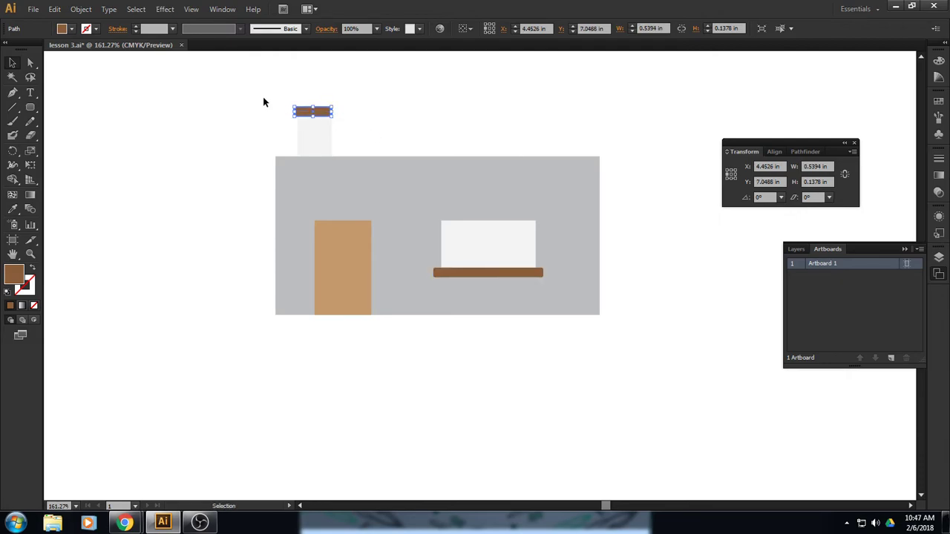
left_click(368, 106)
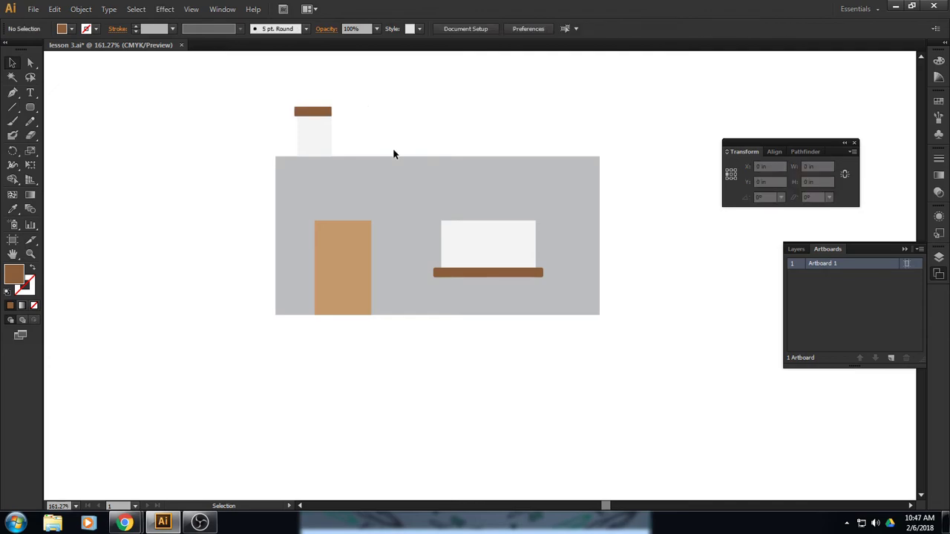
- Nudge the brown chimney cap slightly right and down to centre it on the chimney, and deselect it
left_click(321, 115)
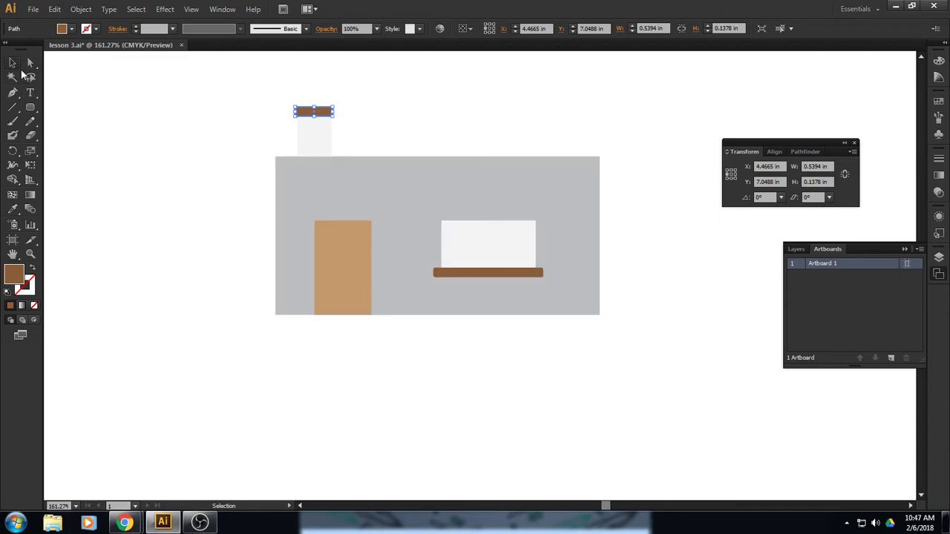
left_click(12, 65)
key("Right")
key("Down")
key("Right")
key("Left")
left_click(466, 135)
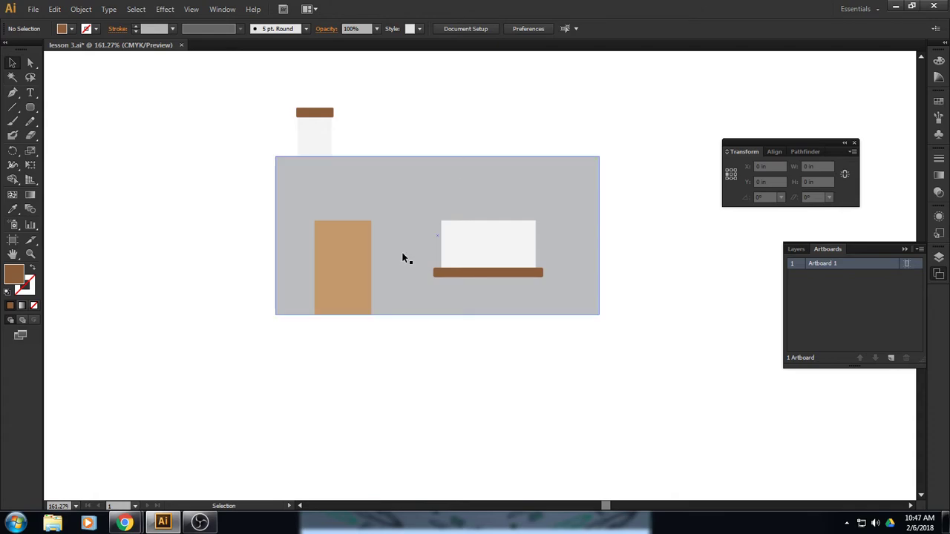
- Draw a brown ellipse about 0.82 in wide and 0.37 in high across the door's top edge, spanning the door's width
left_click(31, 253)
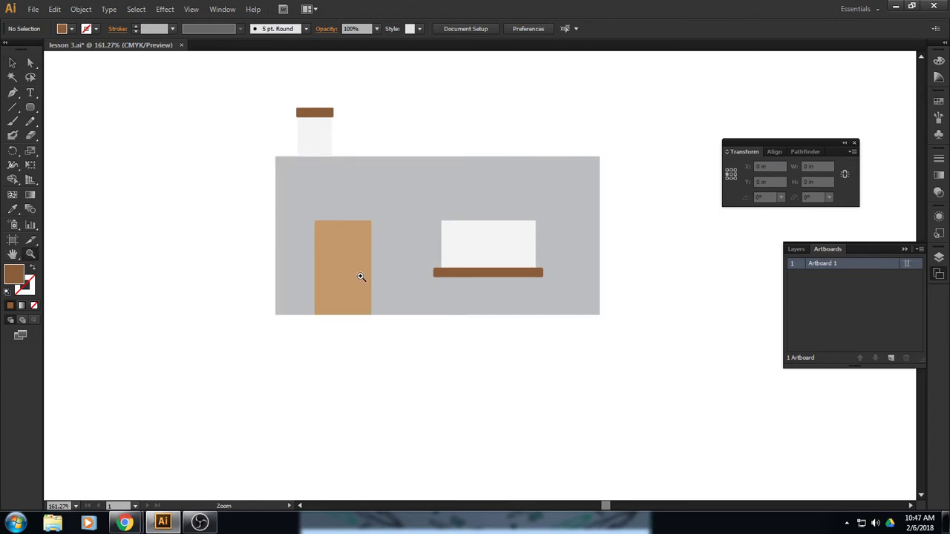
left_click(359, 268)
left_click(474, 287)
left_click(486, 290)
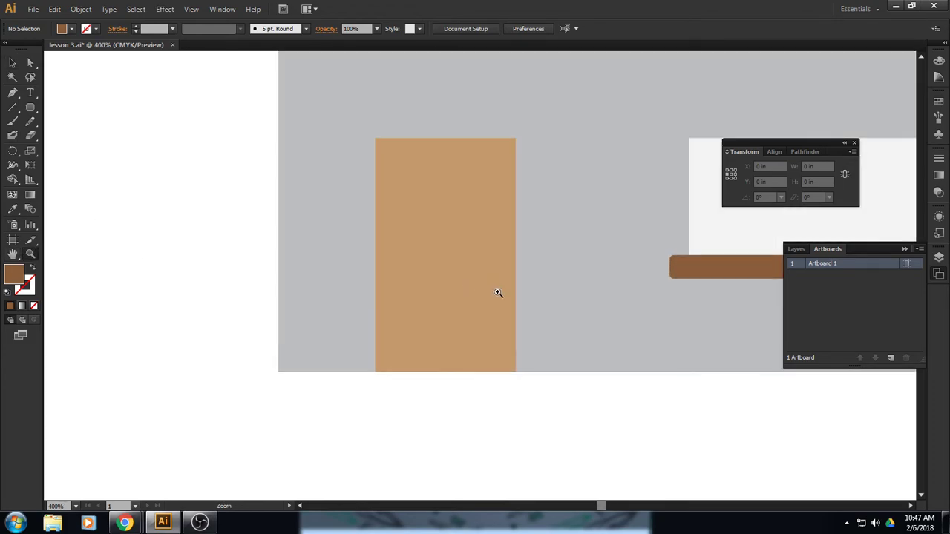
scroll(499, 291, "up", 2)
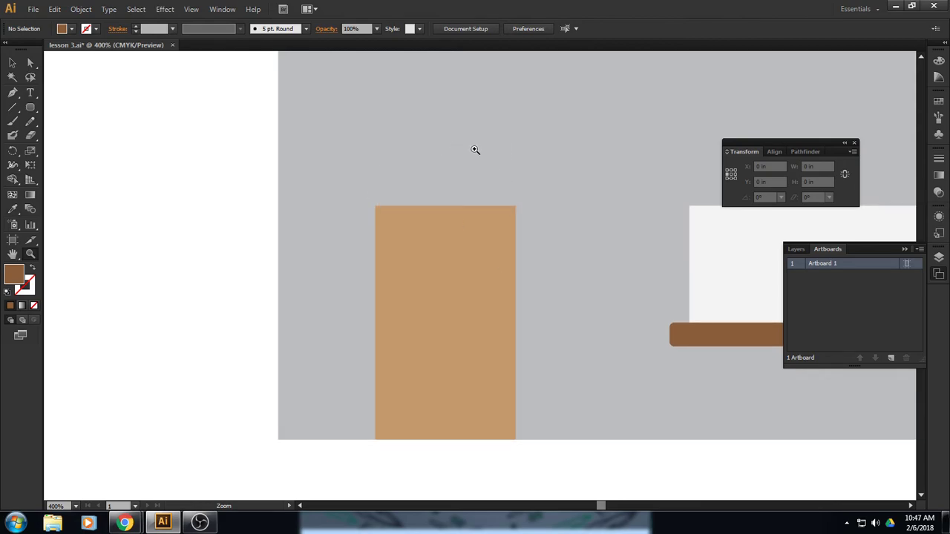
left_click(30, 107)
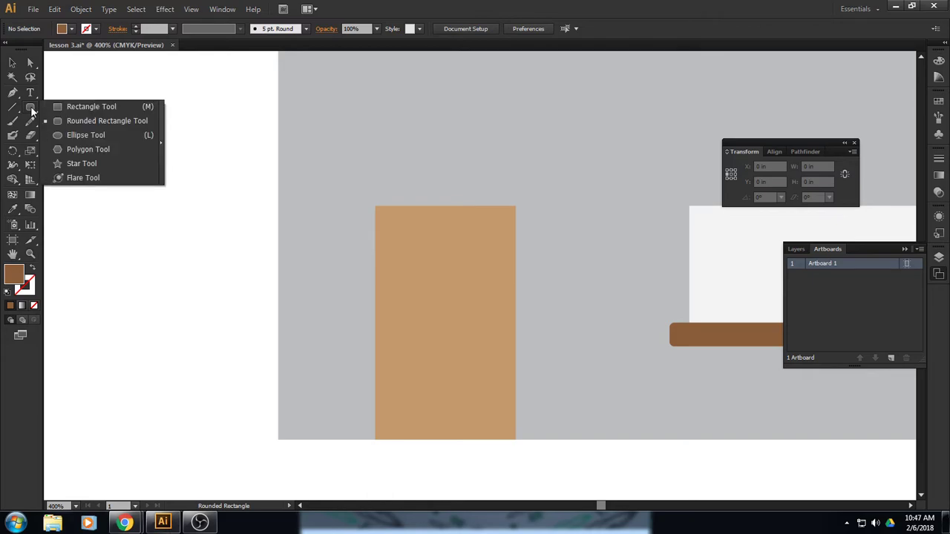
left_click(81, 133)
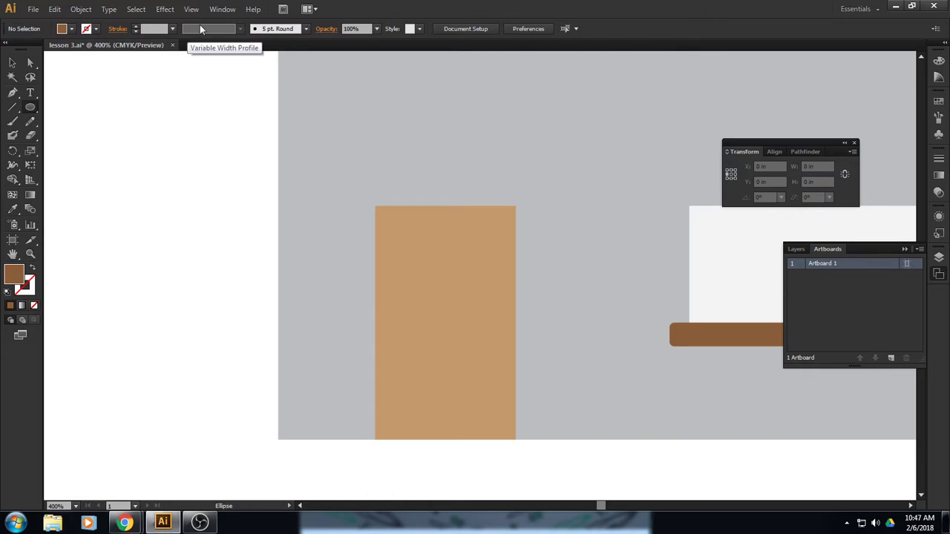
left_click(141, 12)
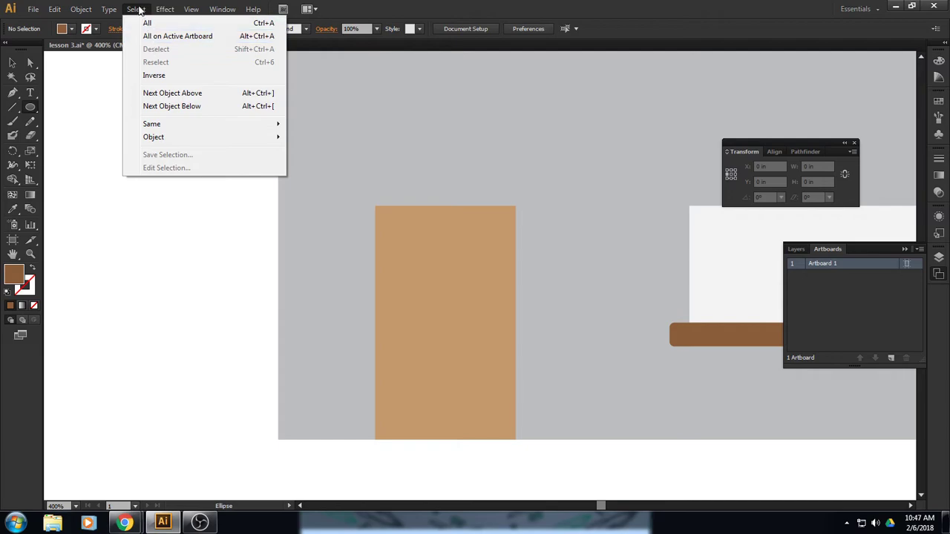
left_click(142, 11)
left_click_drag(375, 170, 514, 232)
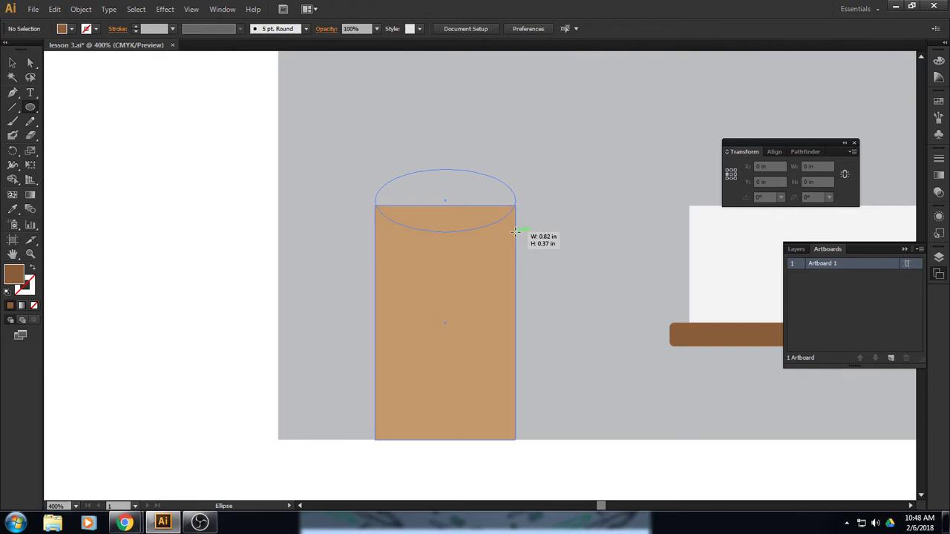
left_click_drag(516, 232, 515, 232)
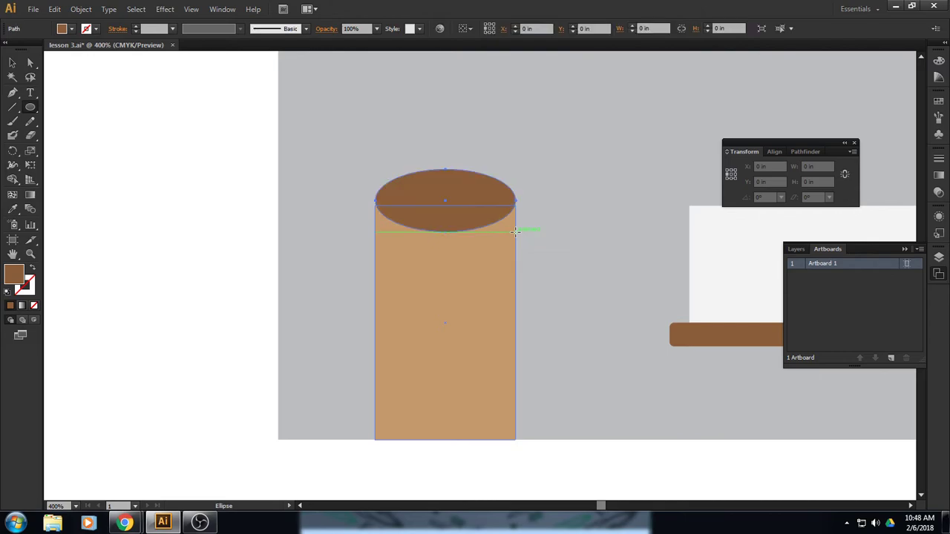
- Nudge the ellipse down until its centre lies on the door's top edge, checking it in Outline view, and save the document
left_click(14, 64)
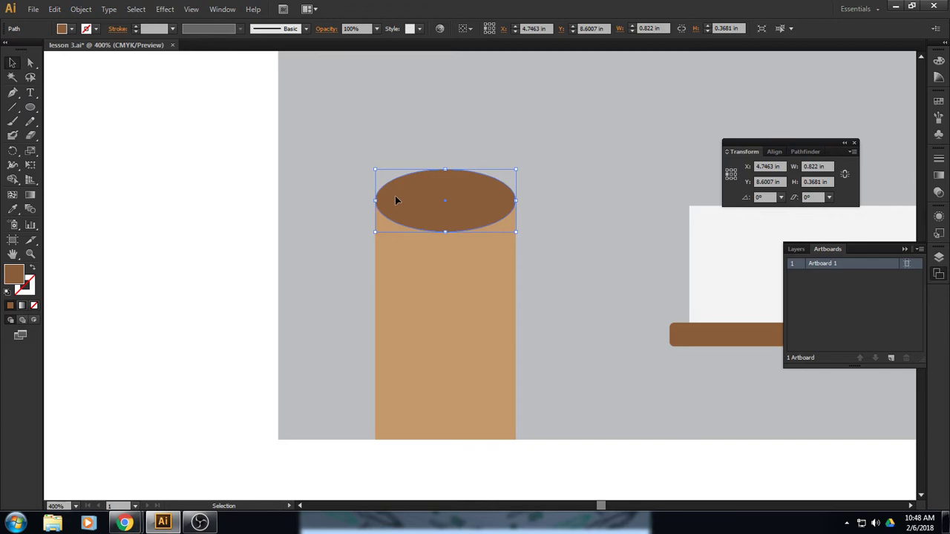
key("Down")
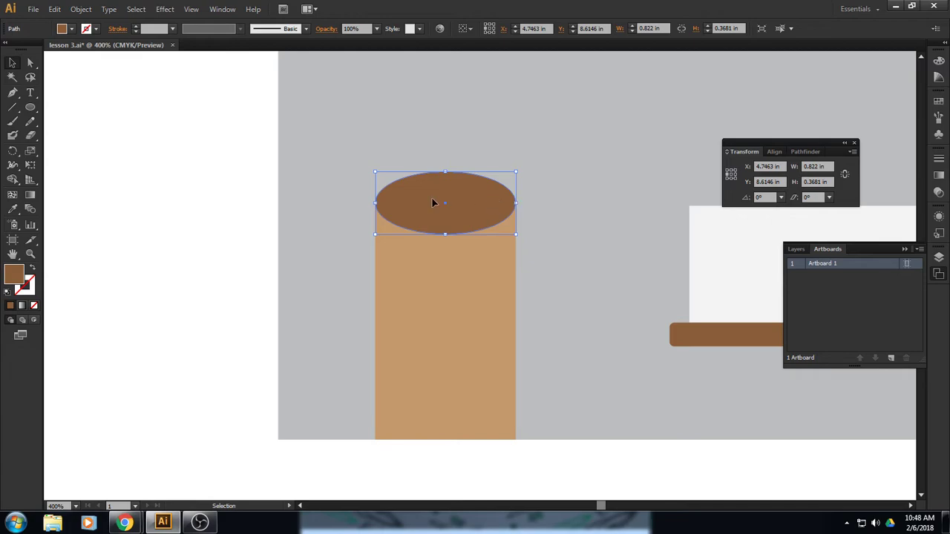
left_click(191, 10)
left_click(201, 23)
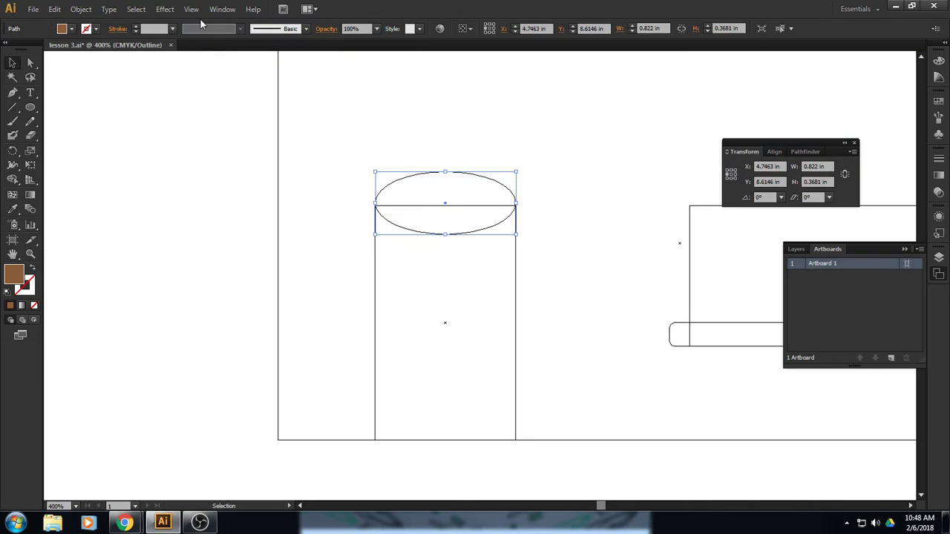
key("Down")
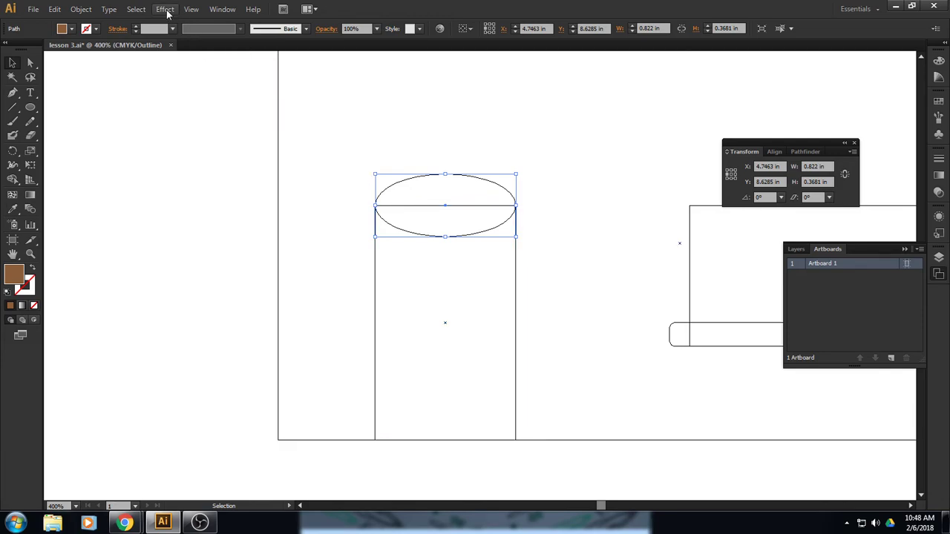
left_click(196, 10)
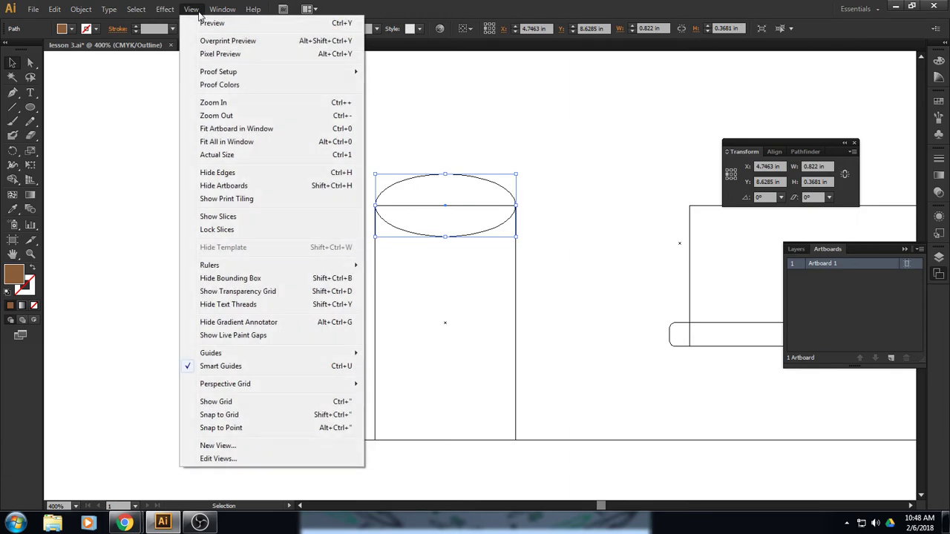
left_click(211, 23)
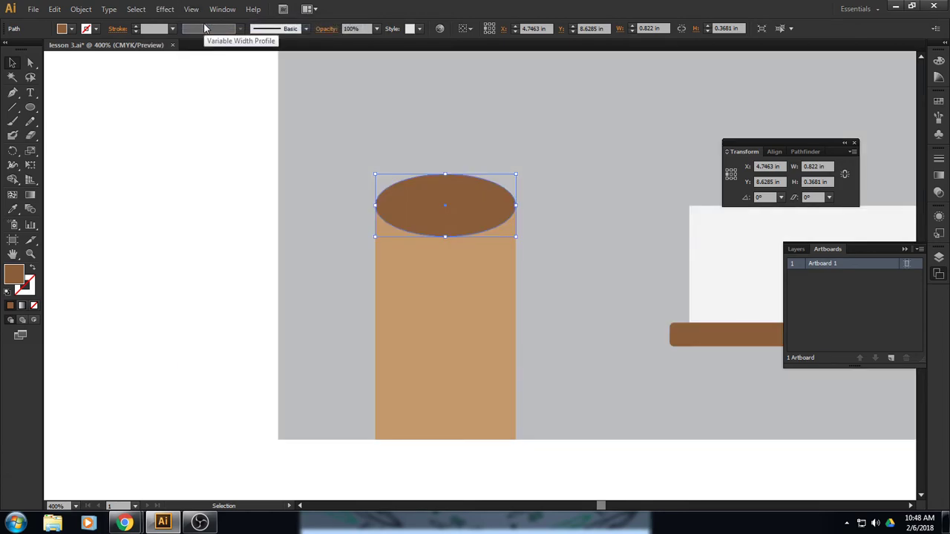
left_click(221, 124)
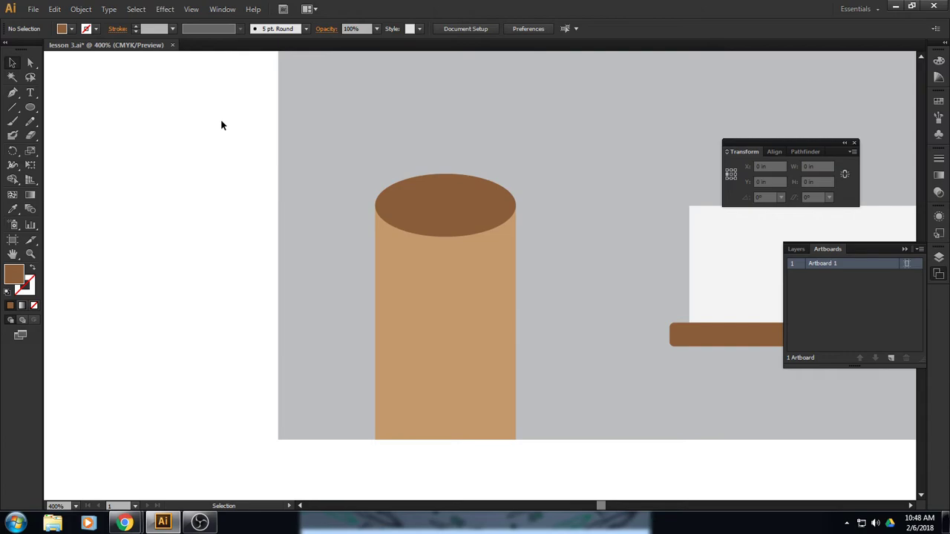
left_click(34, 10)
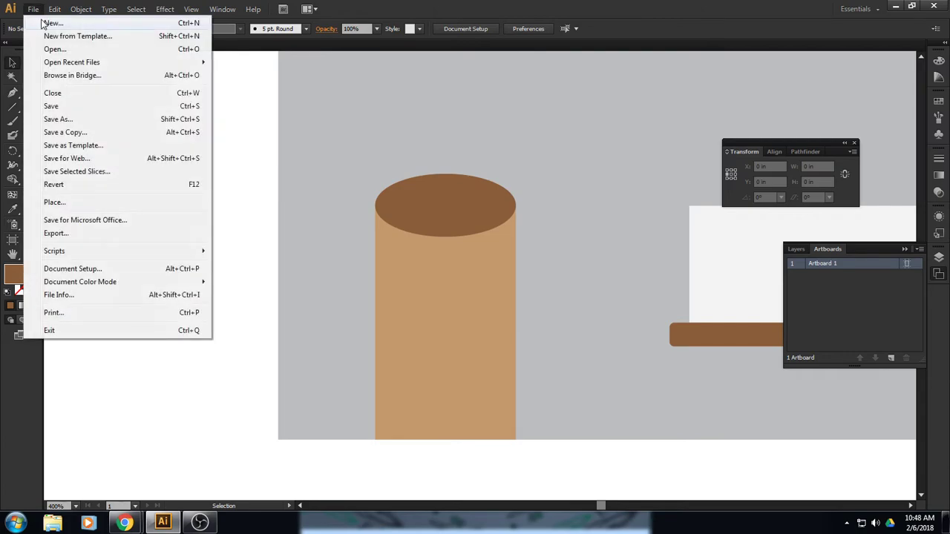
left_click(60, 105)
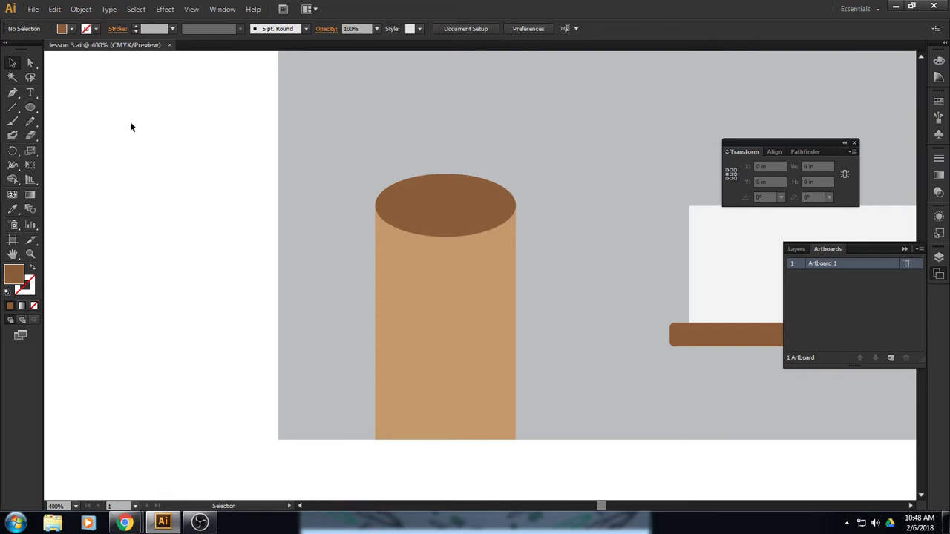
- Draw a red (C=15 M=100 Y=90 K=10) rectangle about 0.83 in wide and 0.07 in high across the ellipse's middle, and save the document
scroll(527, 216, "up", 2)
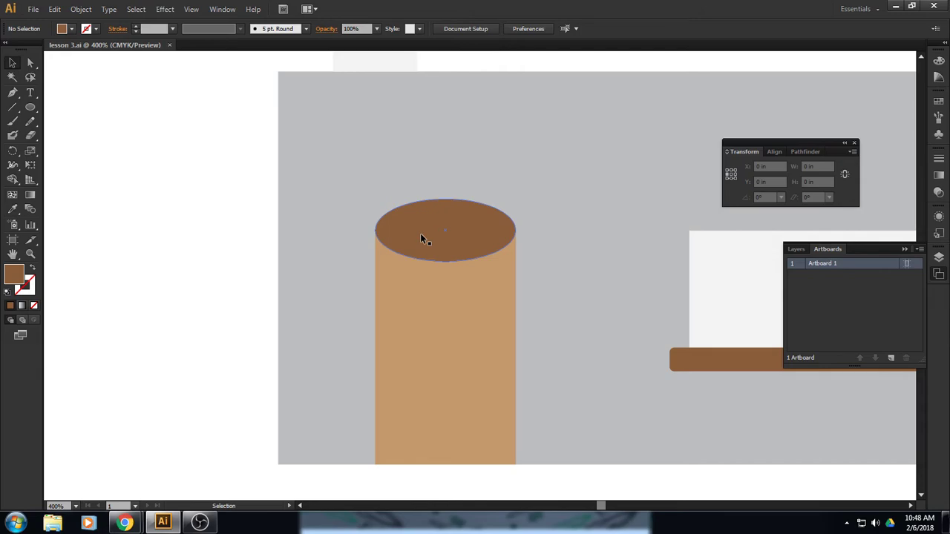
left_click(35, 108)
left_click(68, 106)
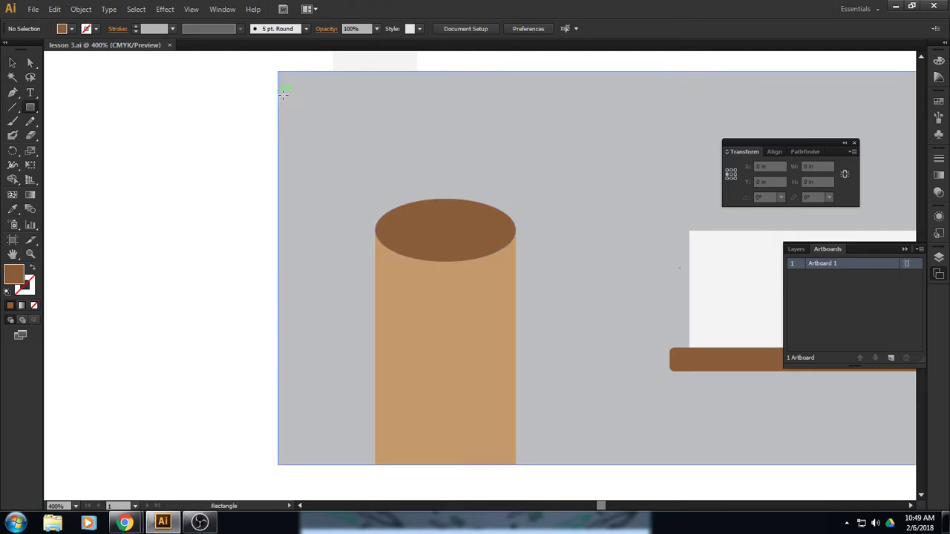
left_click(86, 29)
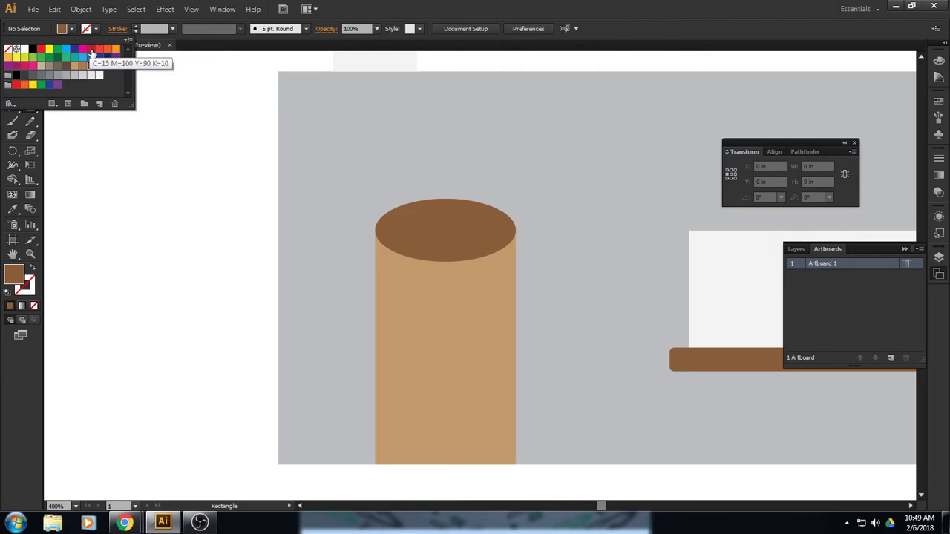
left_click(91, 51)
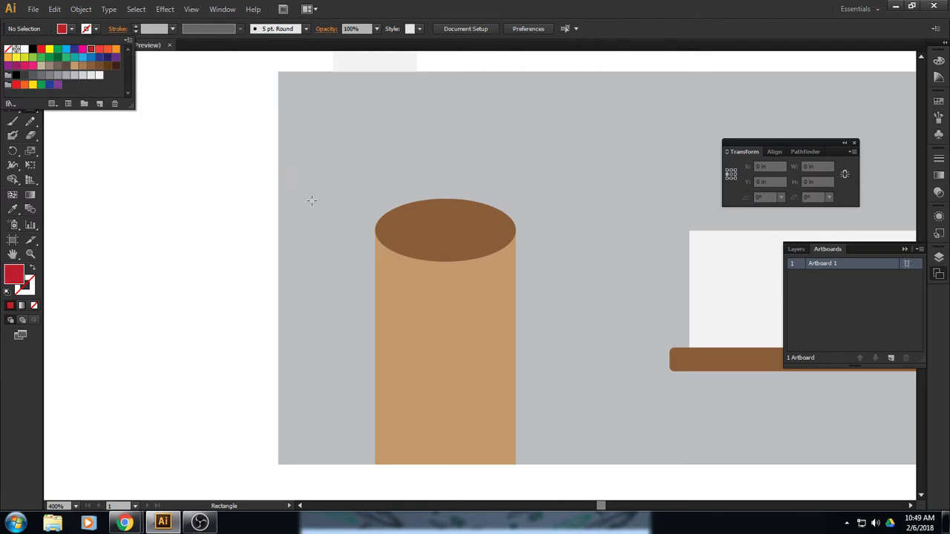
left_click(376, 230)
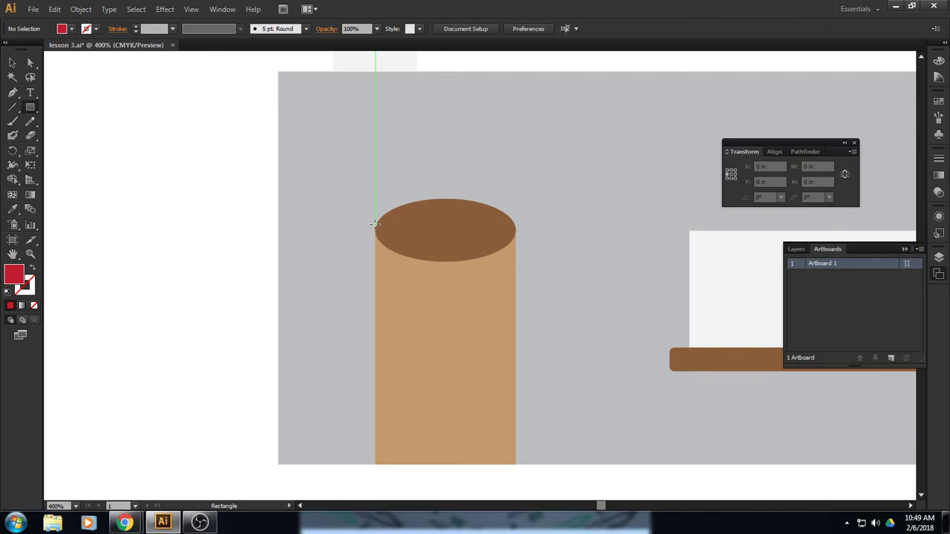
left_click_drag(375, 223, 517, 236)
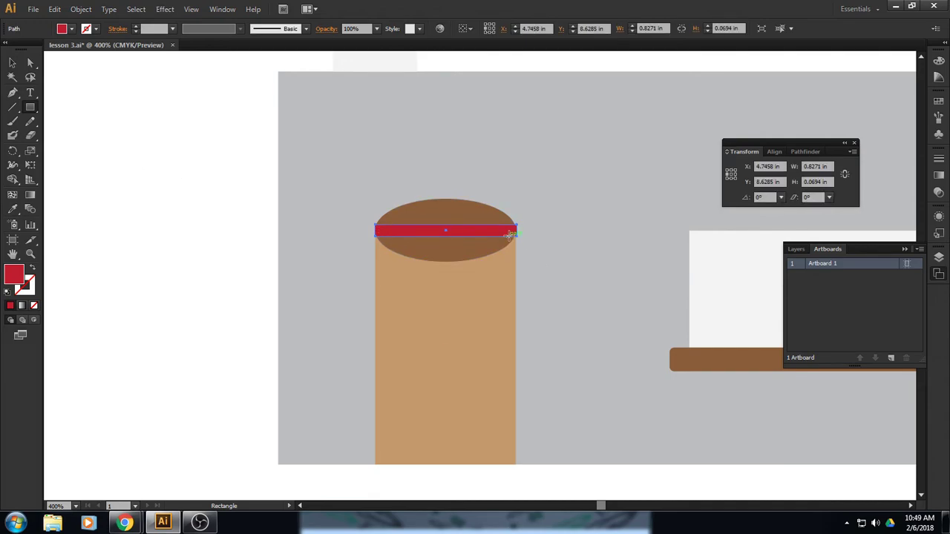
left_click(12, 62)
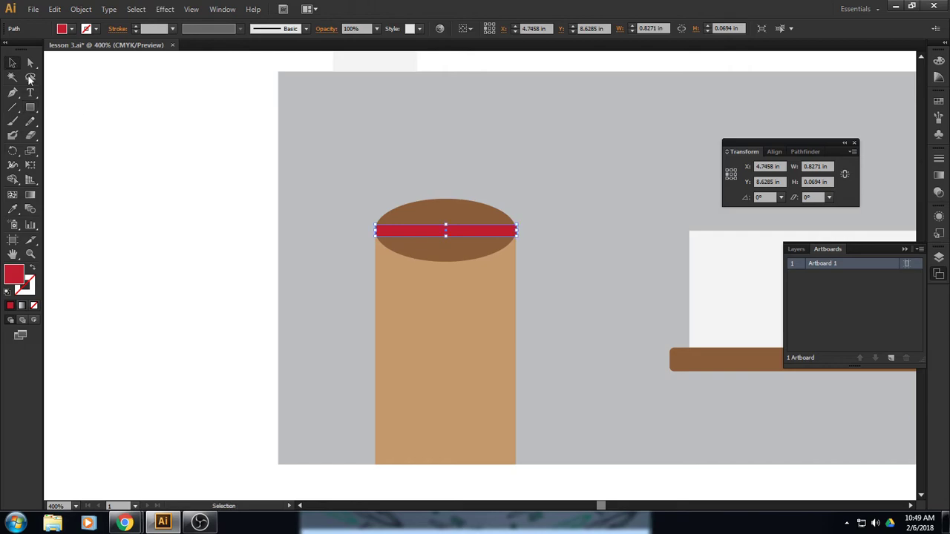
left_click(88, 116)
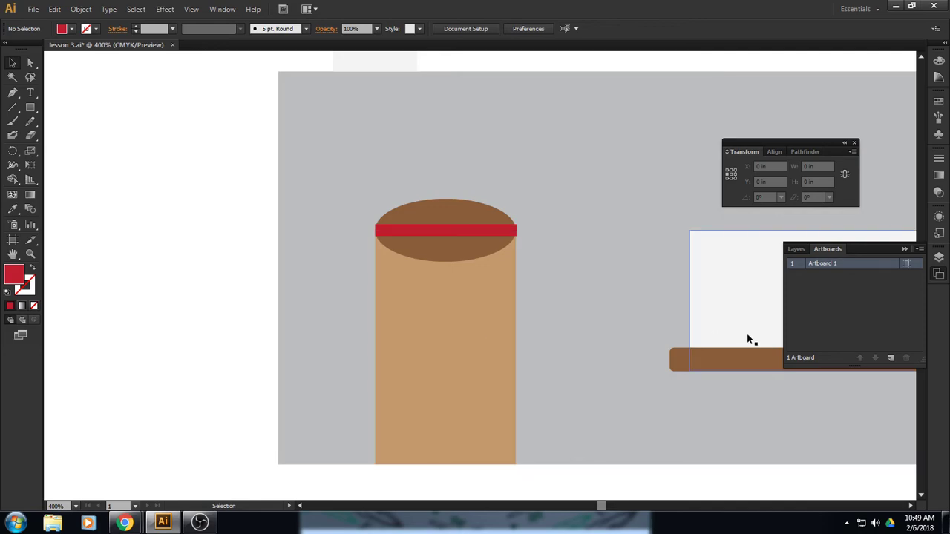
left_click(33, 9)
left_click(63, 106)
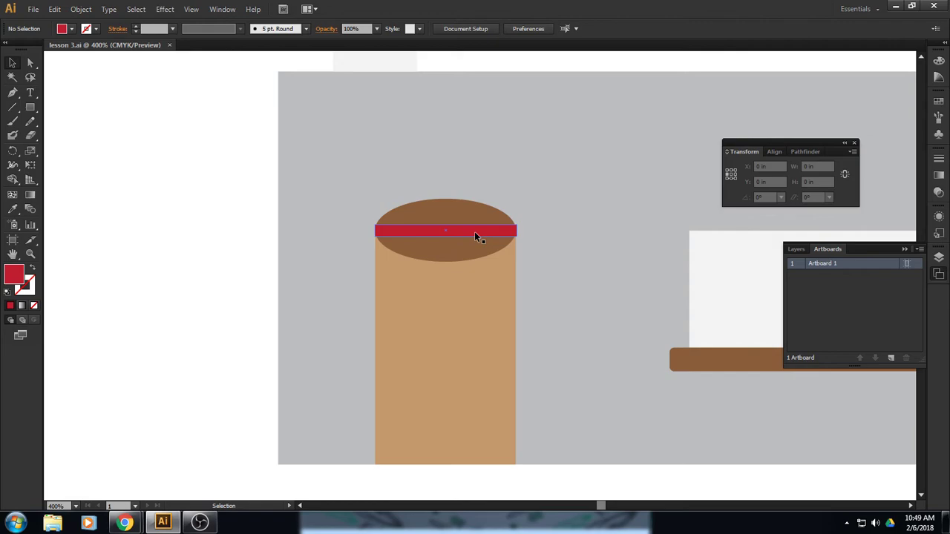
- Choose the Polygon tool for the roof and reset the Essentials workspace
scroll(474, 231, "up", 3)
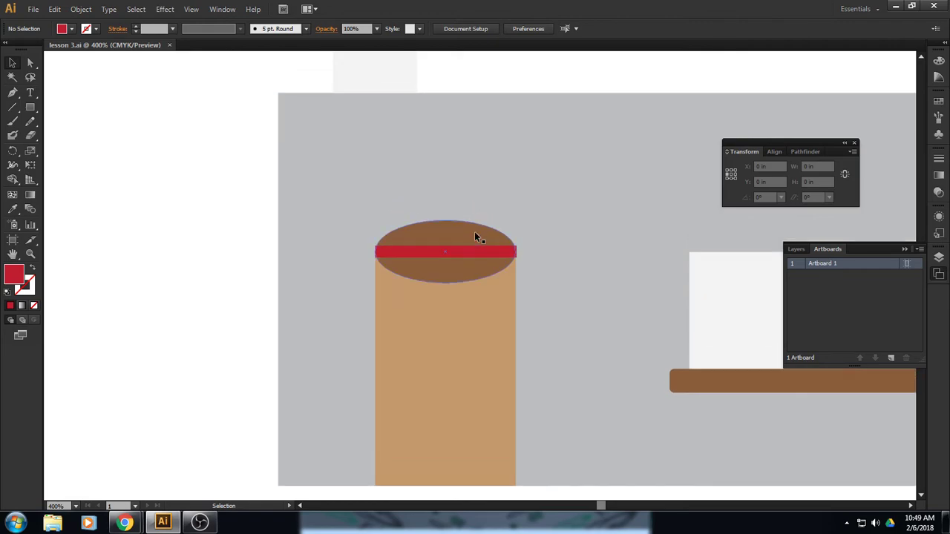
scroll(475, 231, "up", 6)
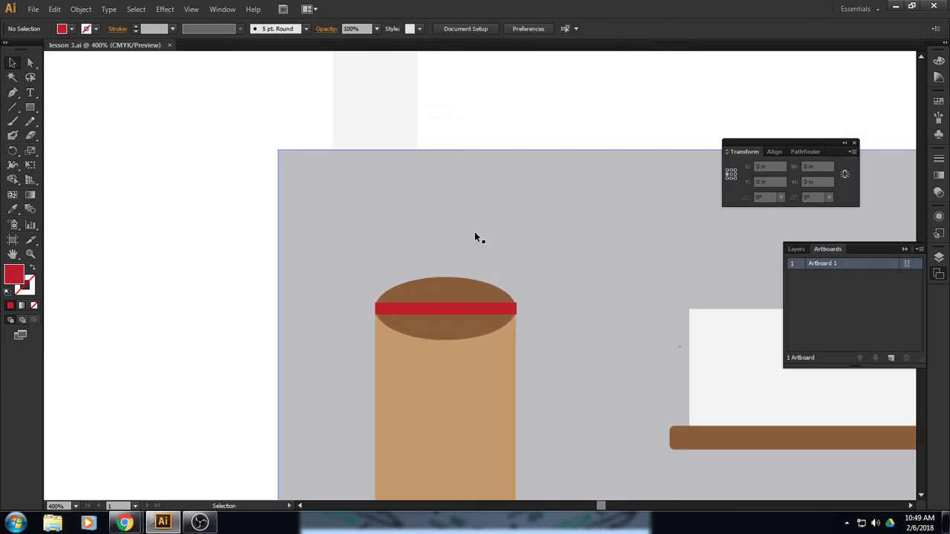
double_click(12, 255)
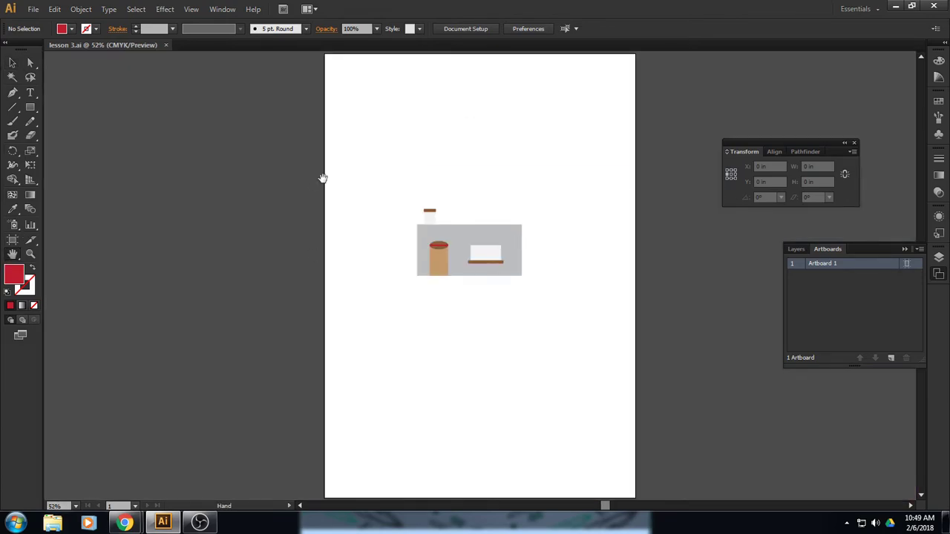
left_click(31, 255)
left_click_drag(379, 171, 571, 298)
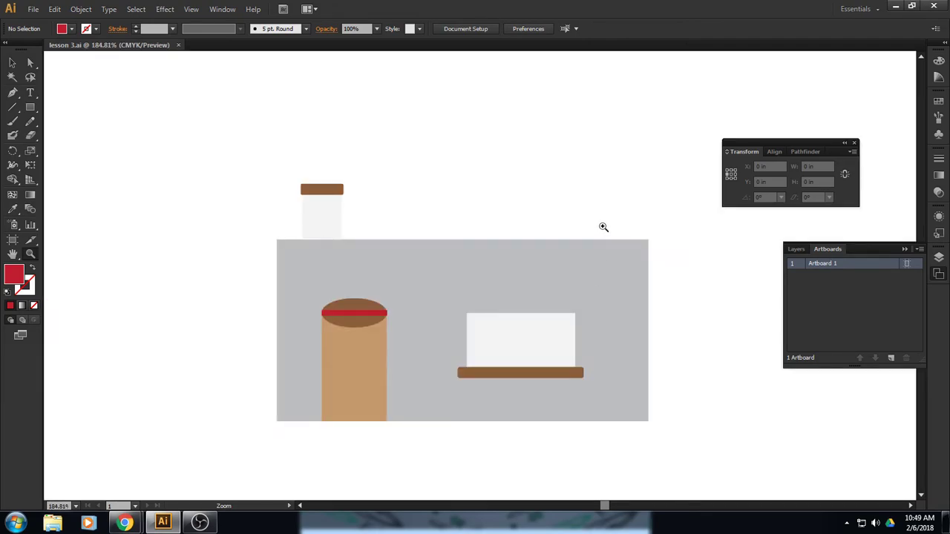
scroll(603, 227, "up", 1)
scroll(386, 179, "up", 1)
scroll(365, 151, "up", 1)
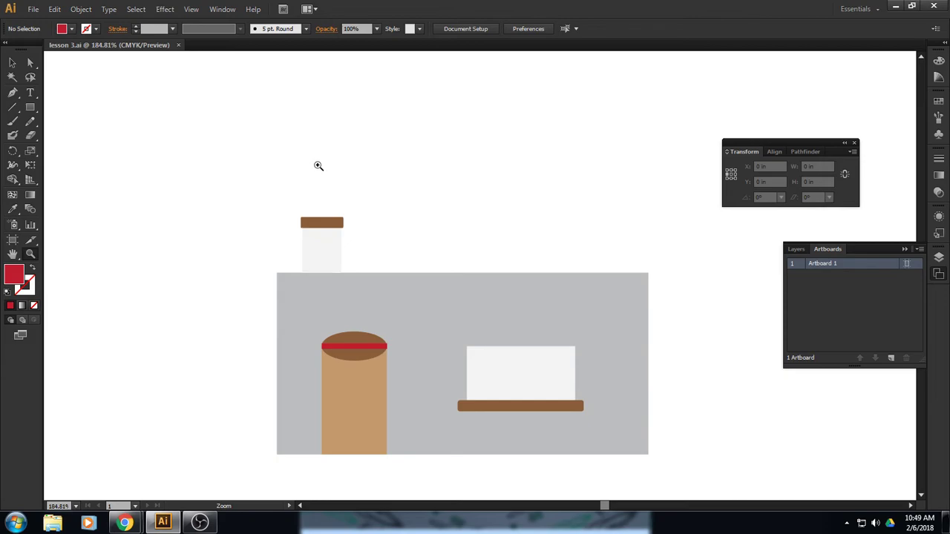
left_click(30, 107)
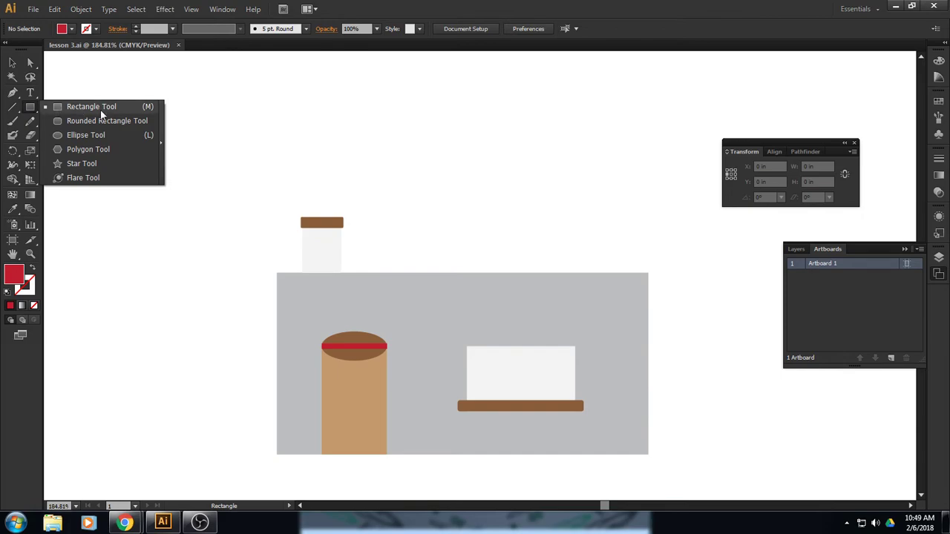
left_click(95, 149)
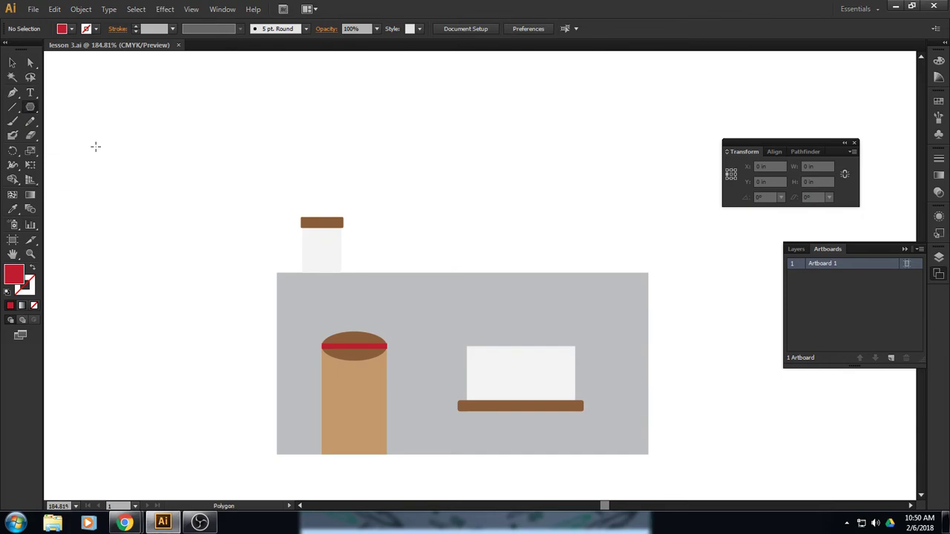
left_click(877, 10)
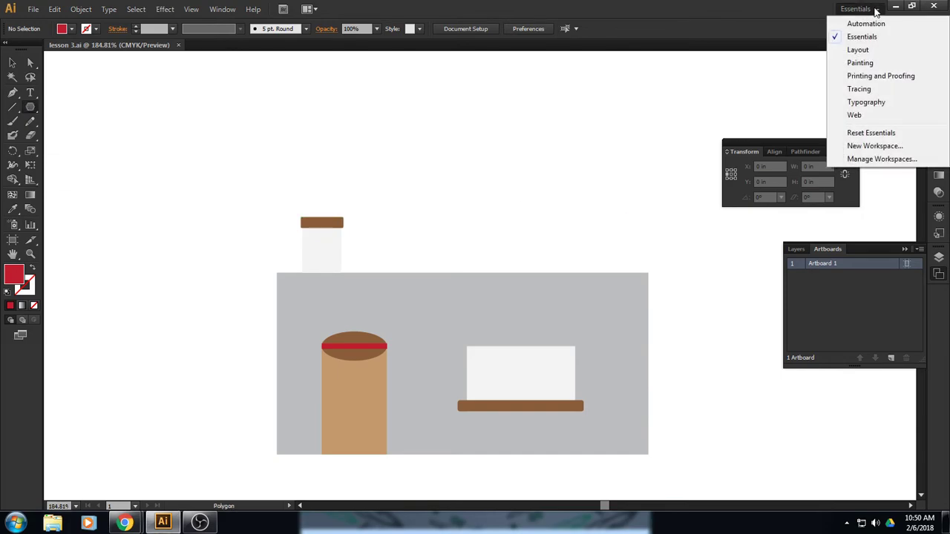
left_click(872, 133)
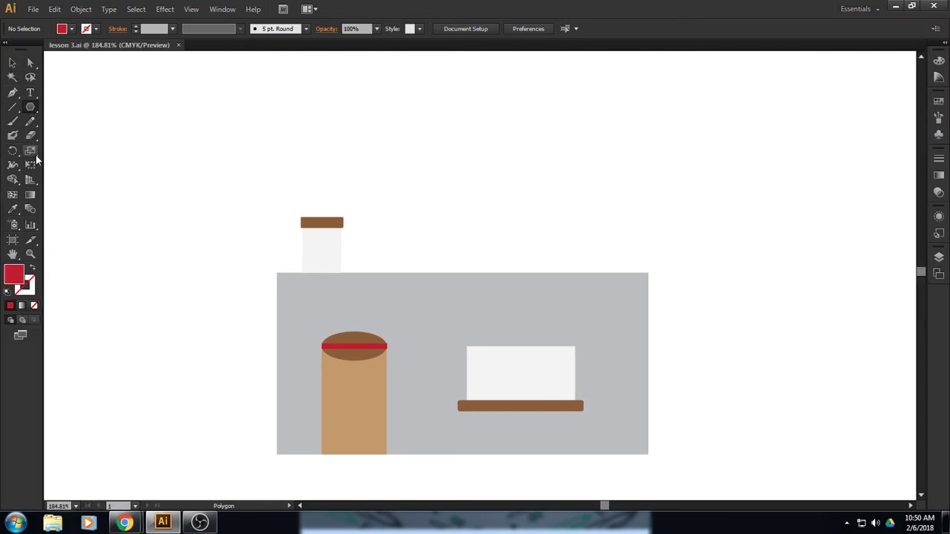
- Draw a dark grey (K=90) triangle about 5.25 in wide and 4.54 in high, and place its base on the wall's top edge as the roof
left_click(30, 107)
left_click(72, 29)
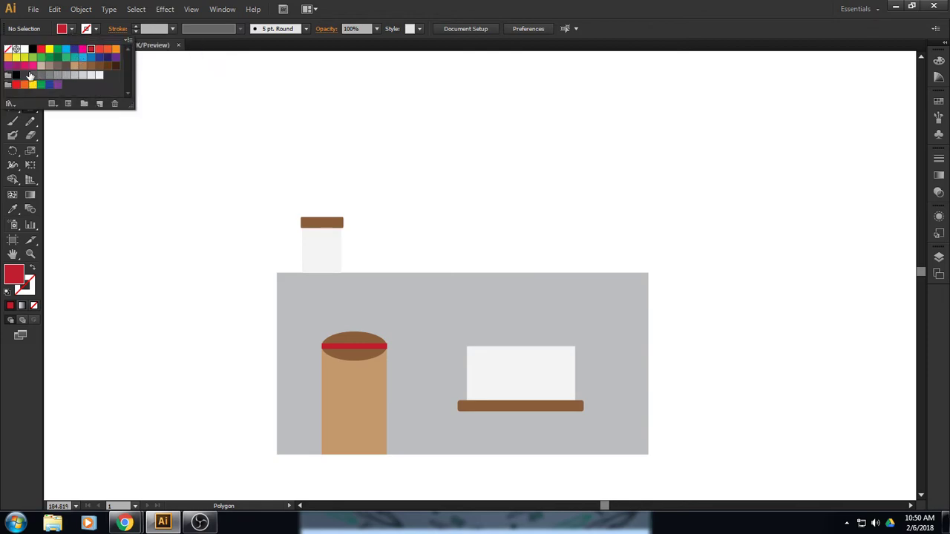
left_click(24, 78)
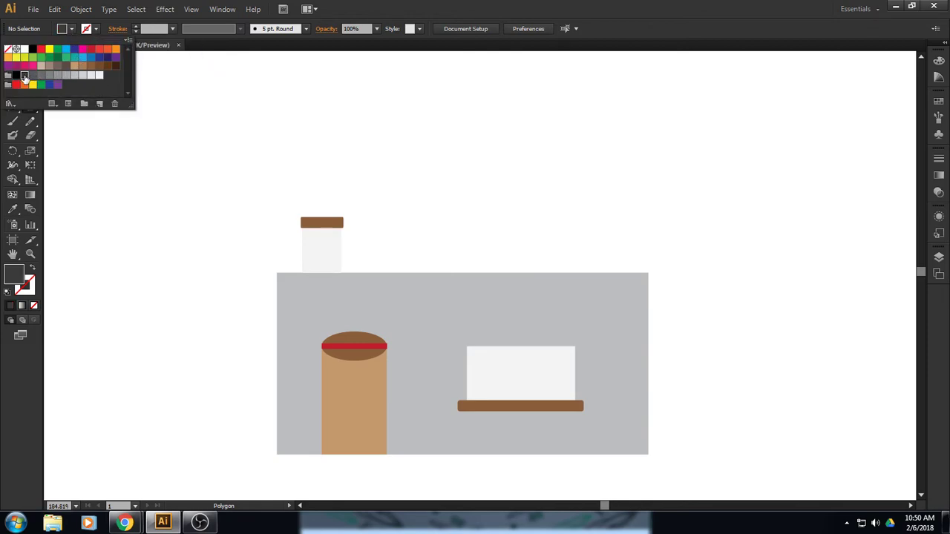
left_click(412, 10)
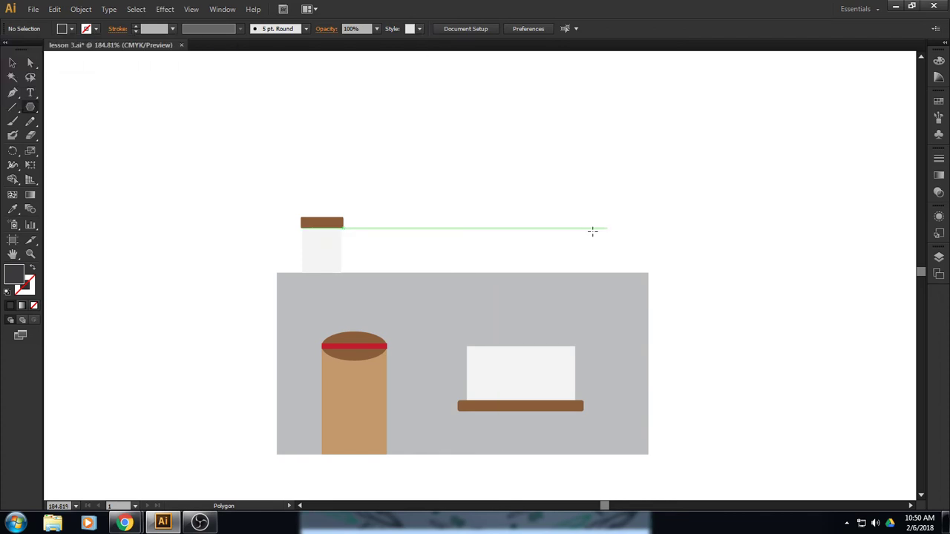
left_click_drag(448, 126, 475, 142)
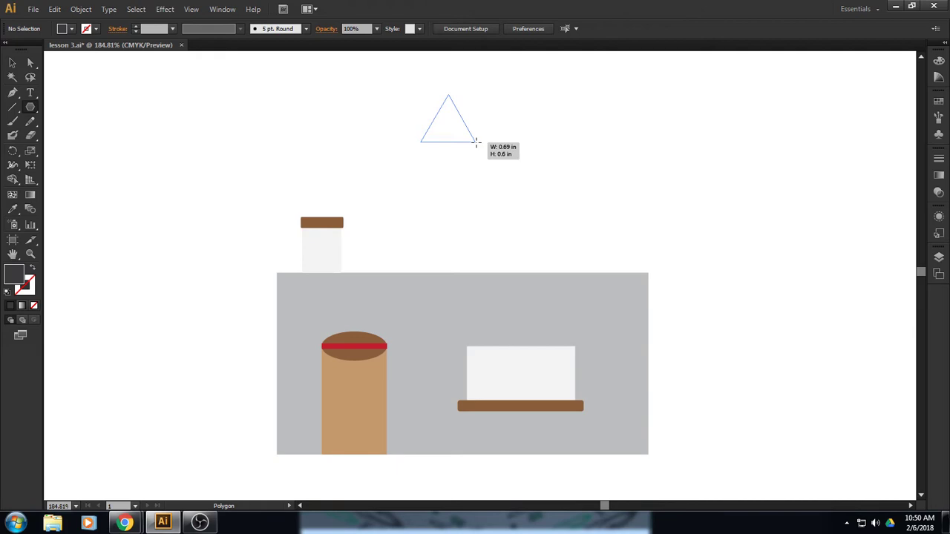
left_click_drag(476, 142, 608, 218)
key("Up")
key("Up")
key("Up")
key("Up")
key("Up")
key("Up")
key("Up")
key("Up")
key("Up")
key("Up")
key("Down")
key("Down")
key("Down")
key("Down")
key("Down")
key("Down")
key("Down")
key("Down")
key("Down")
key("Down")
key("Down")
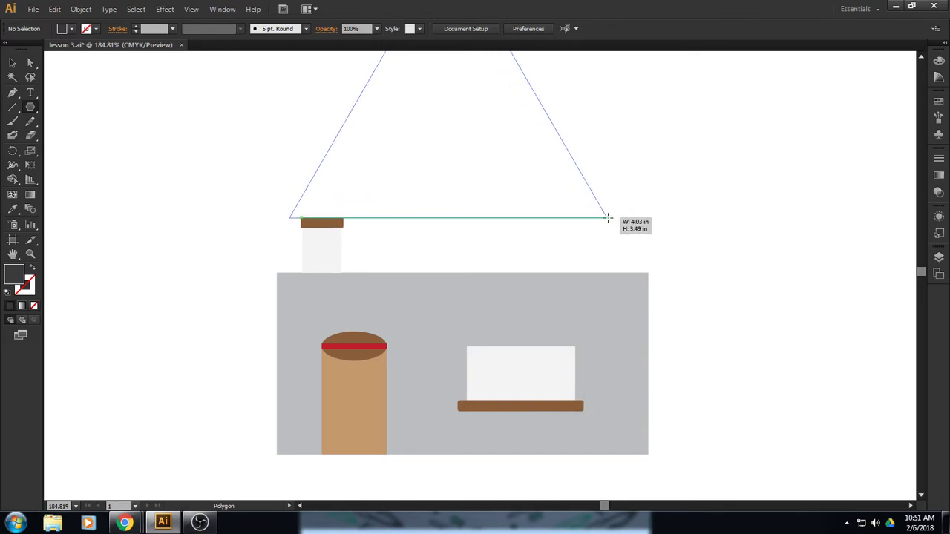
left_click_drag(608, 219, 654, 246)
left_click(16, 64)
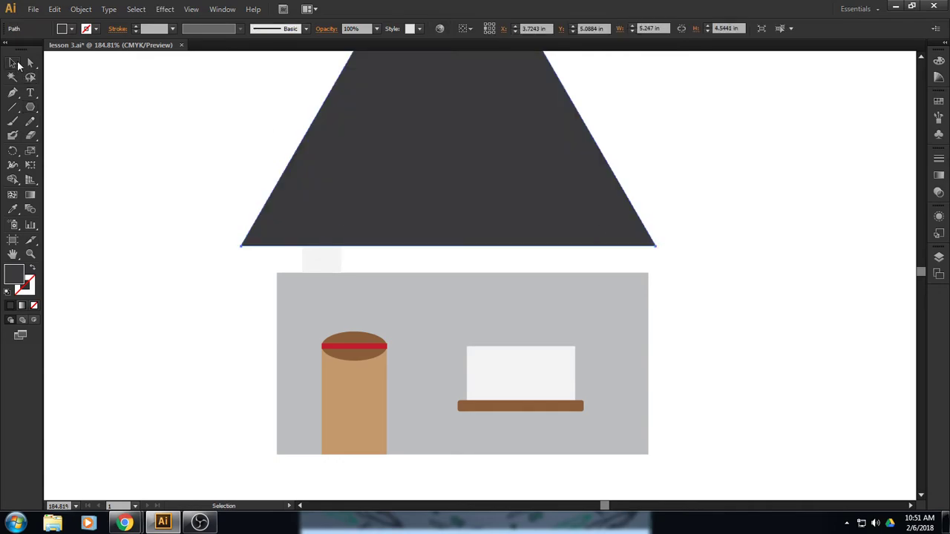
left_click_drag(486, 156, 505, 180)
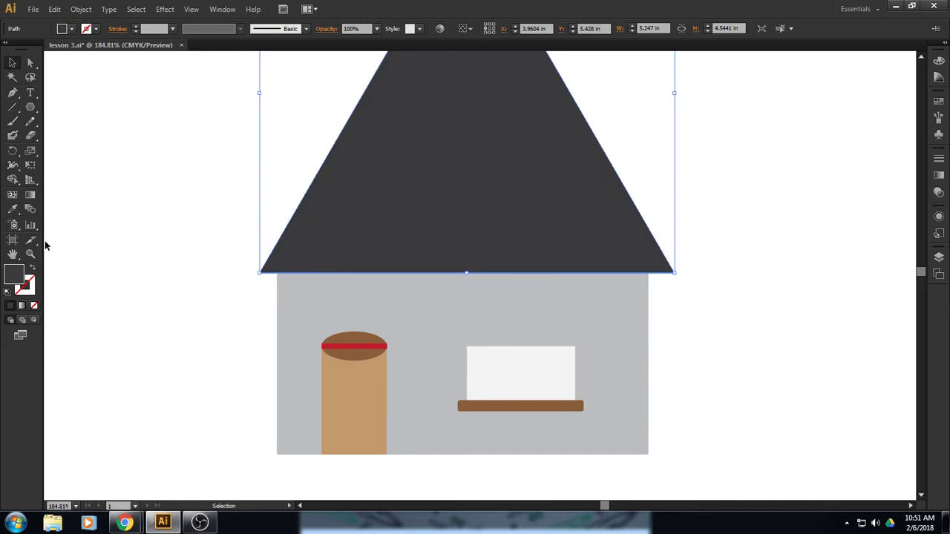
- Move the roof triangle's apex anchor point down and to the right, giving the roof unequal slopes, and deselect it
double_click(12, 254)
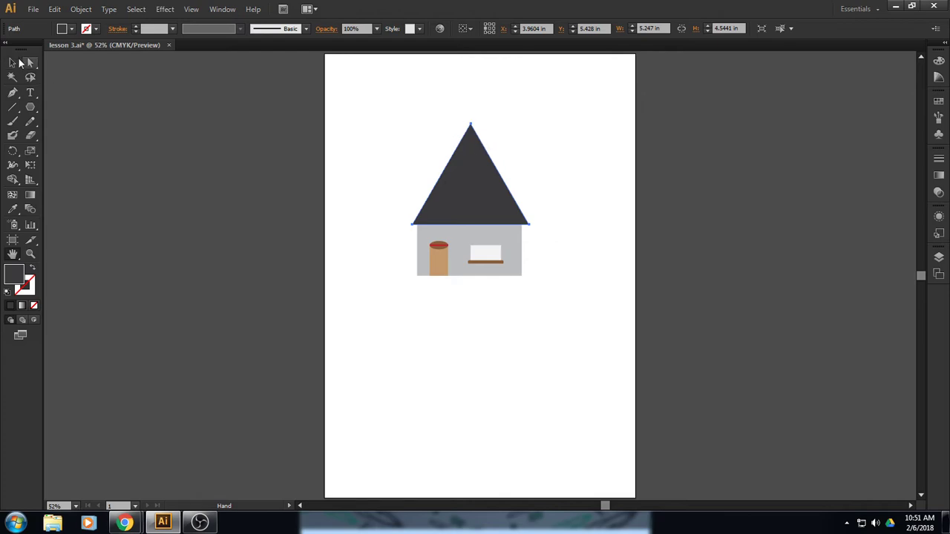
left_click(30, 64)
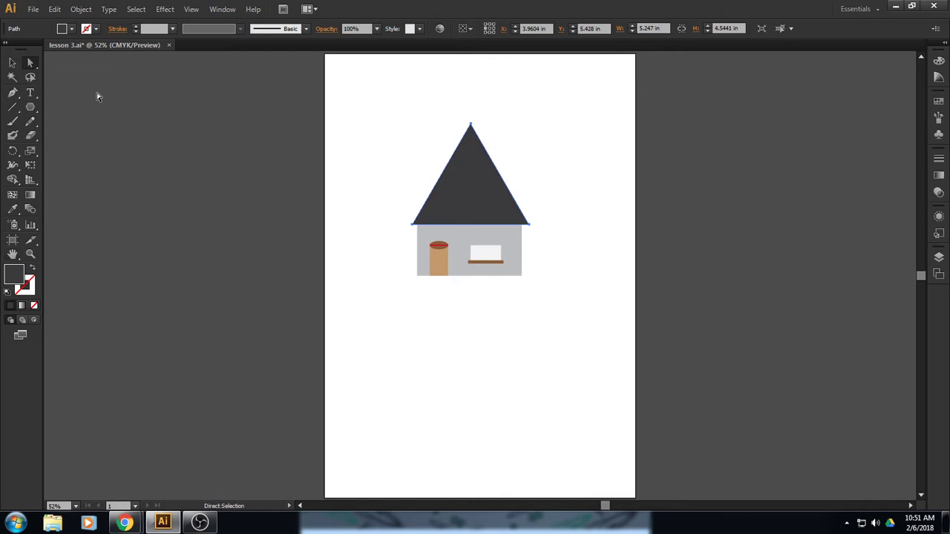
left_click(472, 126)
left_click_drag(472, 128, 493, 149)
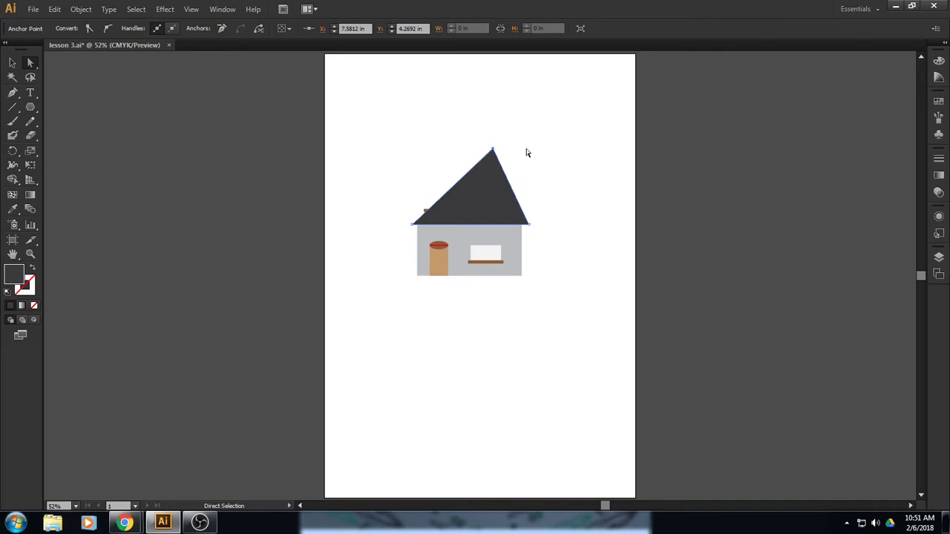
left_click(545, 156)
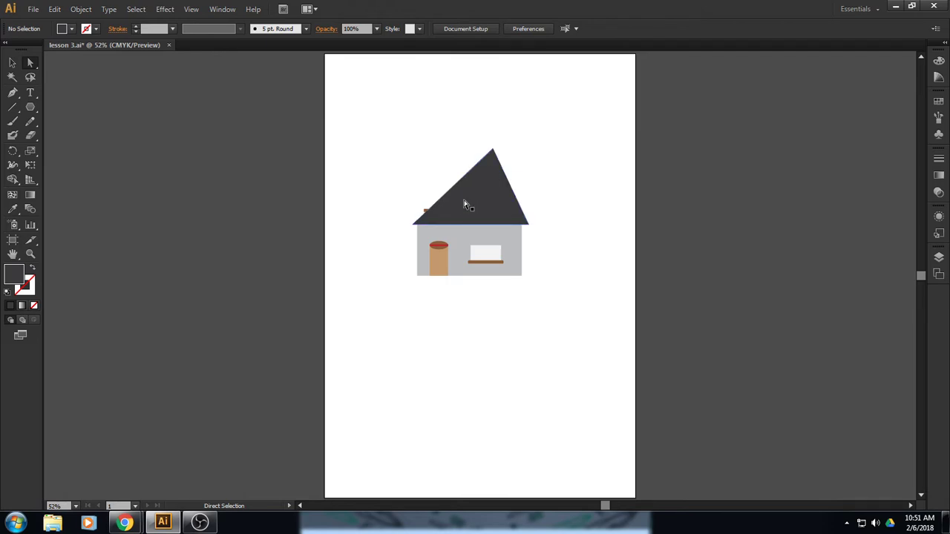
- Set the Polygon tool's fill to a darker grey, #29292B, with nothing selected
left_click(31, 107)
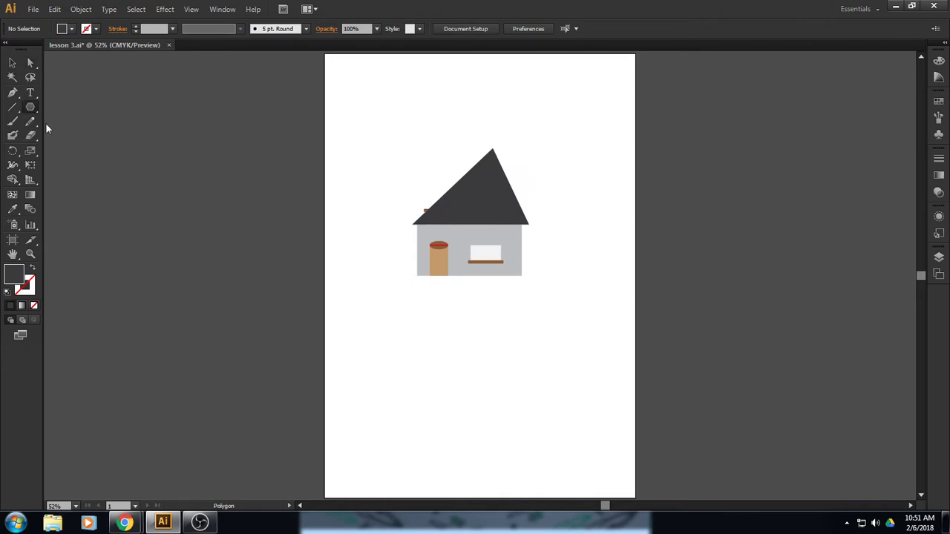
left_click(72, 29)
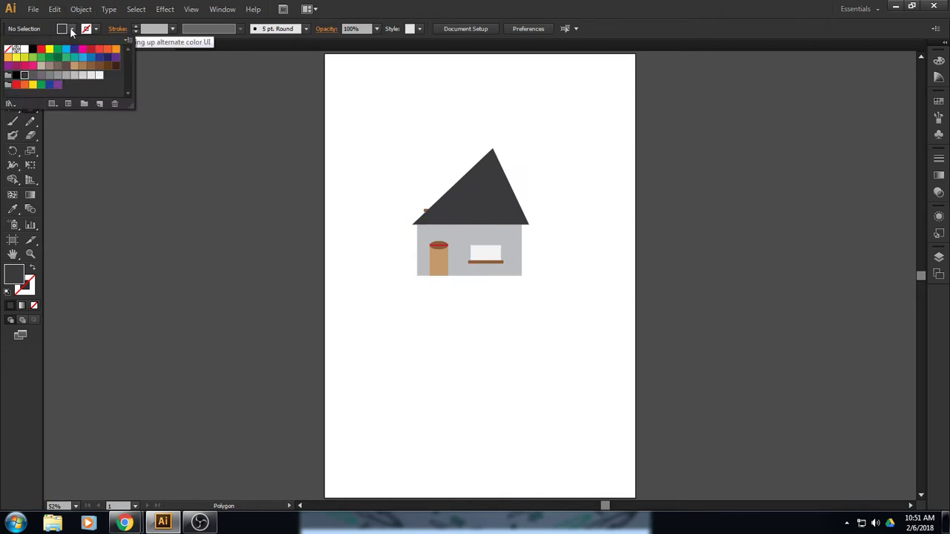
double_click(24, 76)
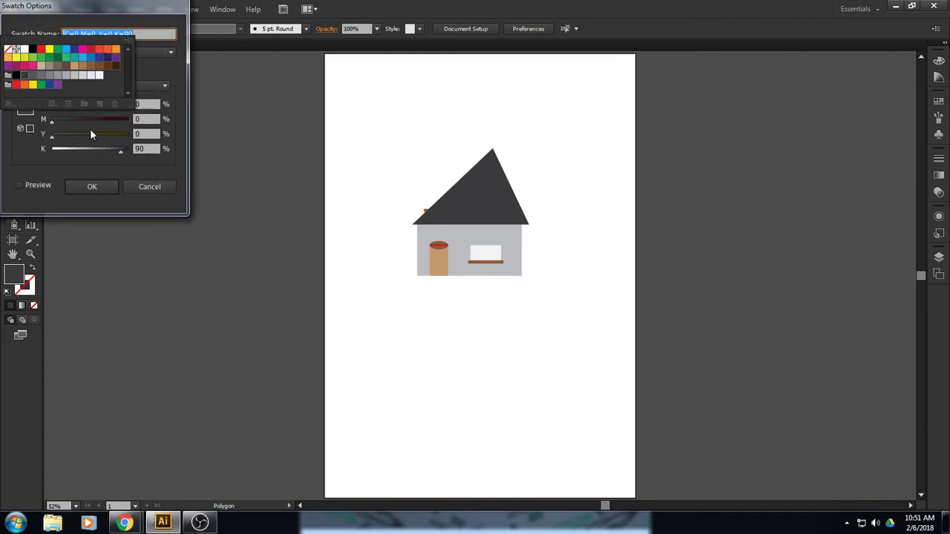
left_click(148, 186)
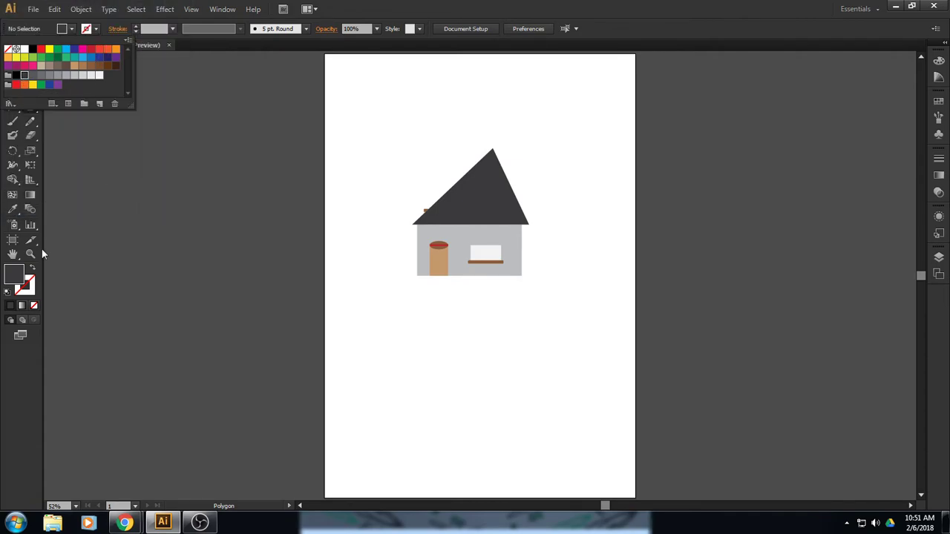
left_click(18, 274)
double_click(18, 275)
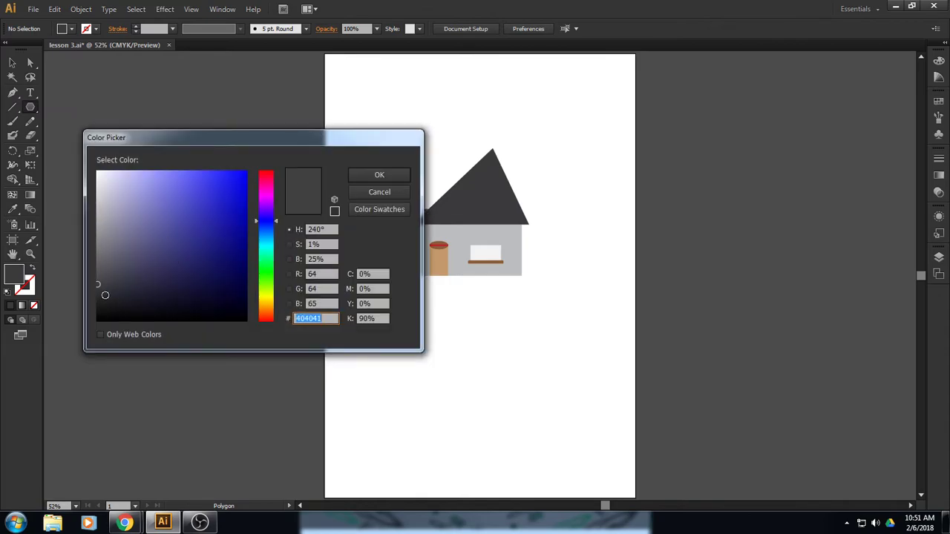
left_click(104, 296)
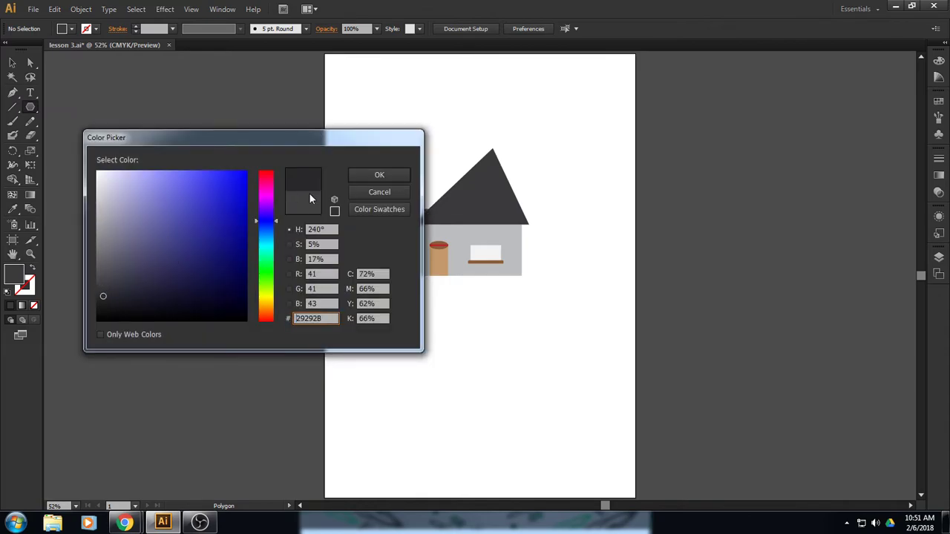
left_click(375, 175)
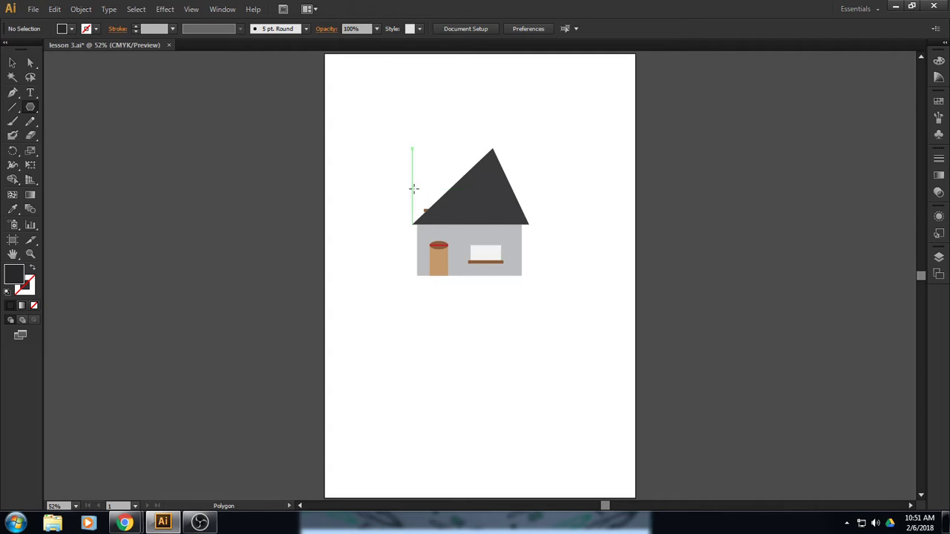
left_click_drag(409, 148, 456, 176)
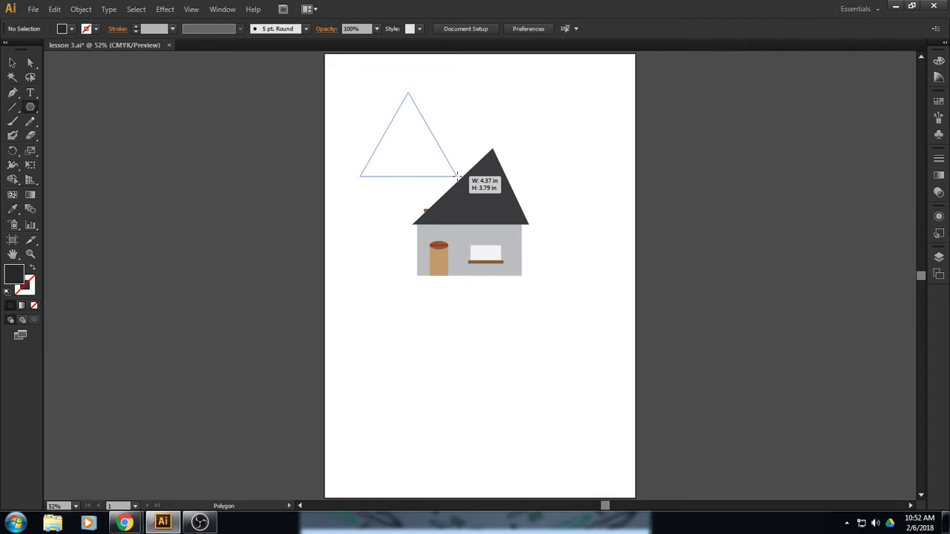
left_click_drag(456, 176, 457, 176)
left_click(16, 66)
left_click_drag(426, 158, 462, 203)
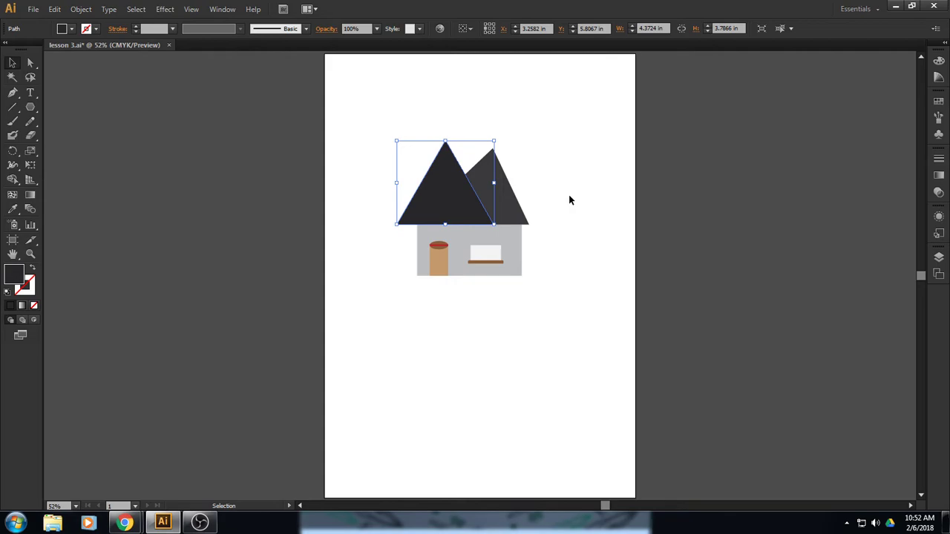
key("Delete")
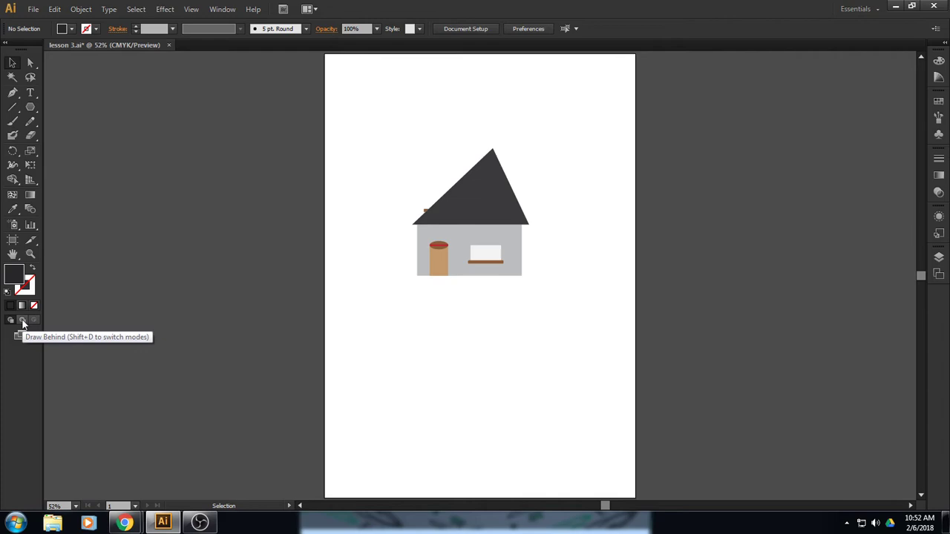
- In Draw Behind mode, draw a #29292B triangle about 4.28 in wide and 3.71 in high, and place it behind the roof's left side, level with its base
left_click(30, 107)
left_click_drag(412, 144, 448, 185)
left_click(12, 62)
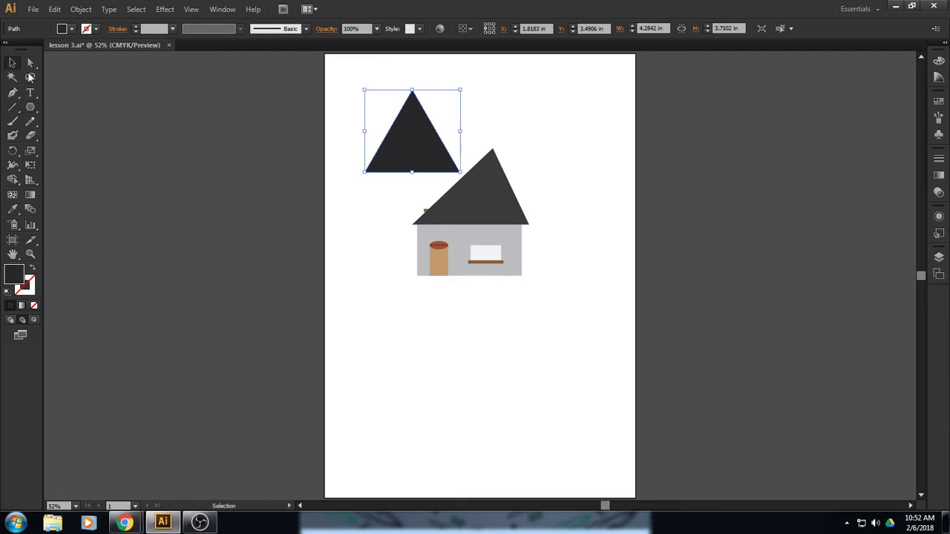
left_click_drag(417, 147, 448, 198)
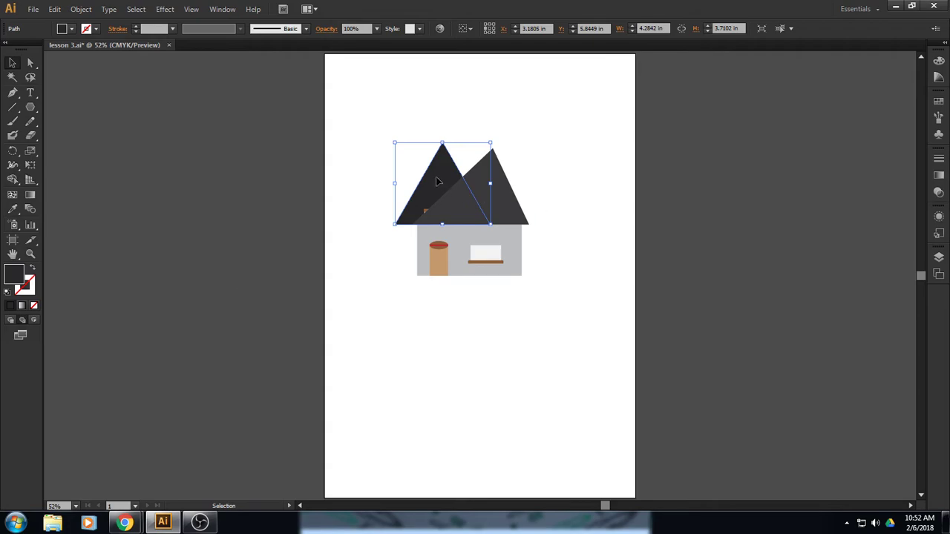
left_click_drag(438, 182, 463, 182)
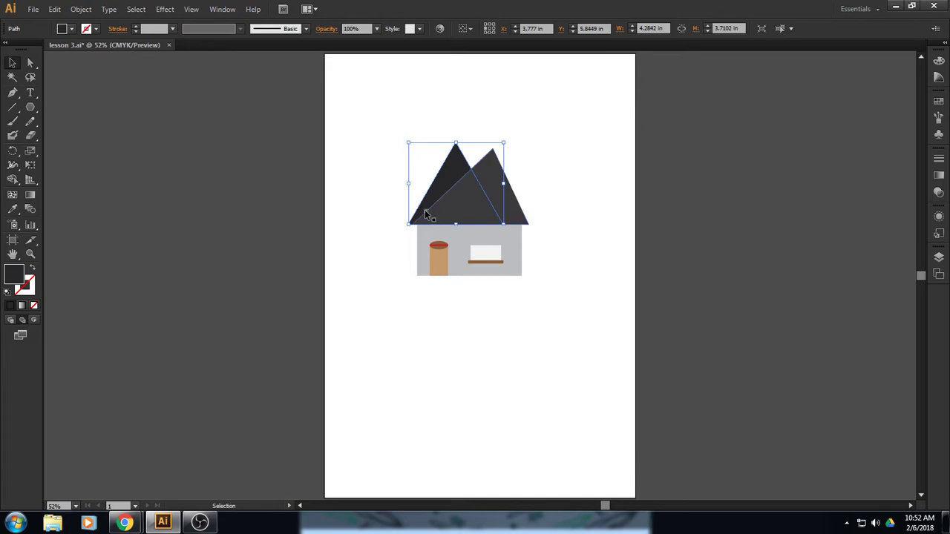
- In Outline view, select the chimney's cap and body hidden beneath the roof, and group them
left_click(191, 9)
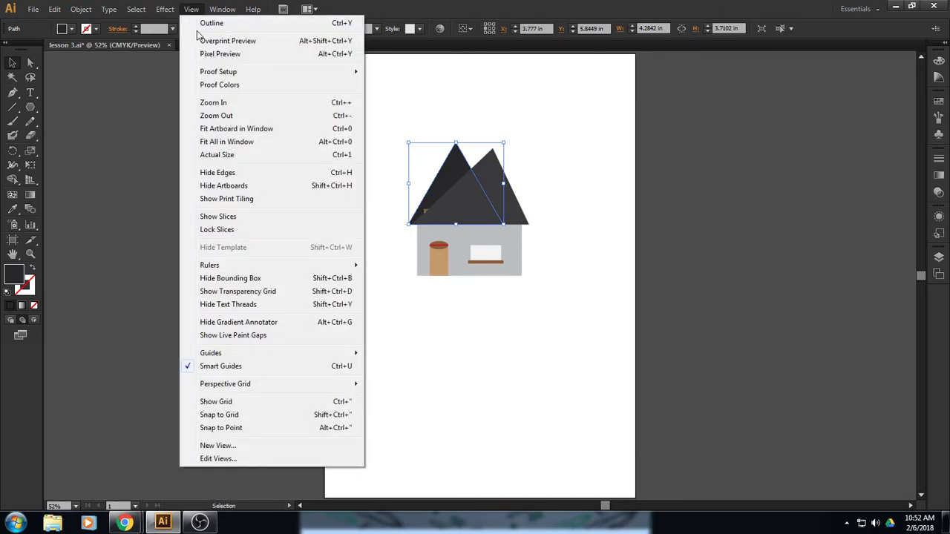
left_click(316, 21)
left_click(431, 215)
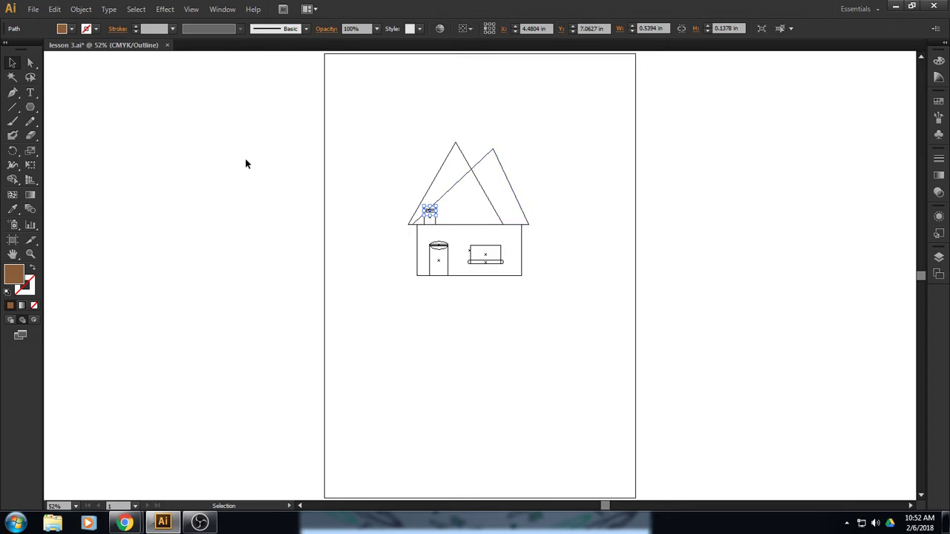
left_click(30, 63)
left_click(435, 226)
left_click(81, 9)
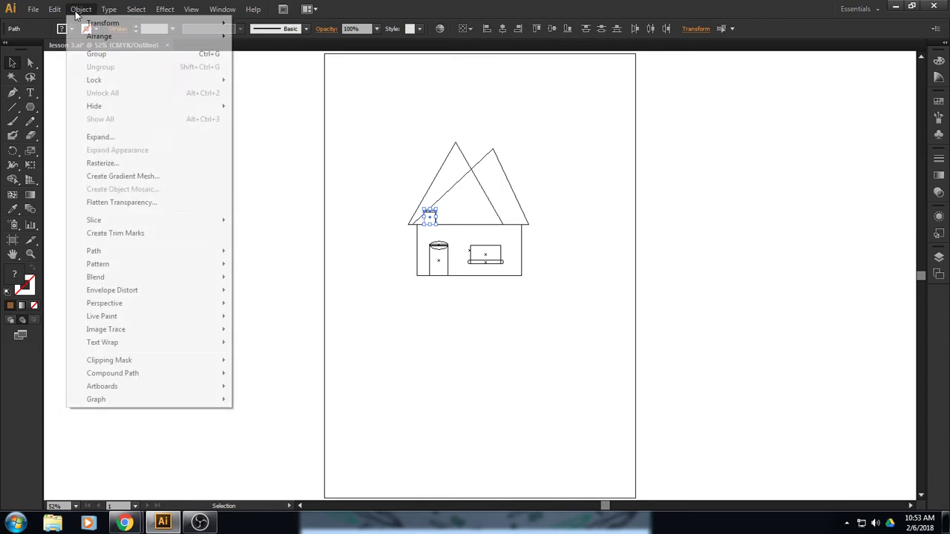
left_click(95, 53)
- Bring the chimney group to the front of the artwork in Preview mode, and save the document
left_click(81, 8)
mouse_move(201, 37)
left_click(271, 36)
left_click(191, 9)
left_click(202, 24)
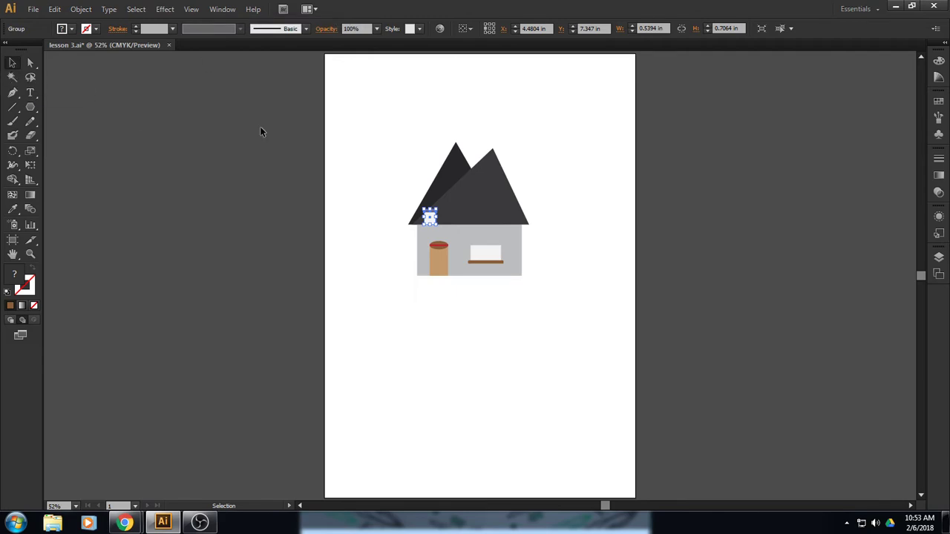
left_click(261, 132)
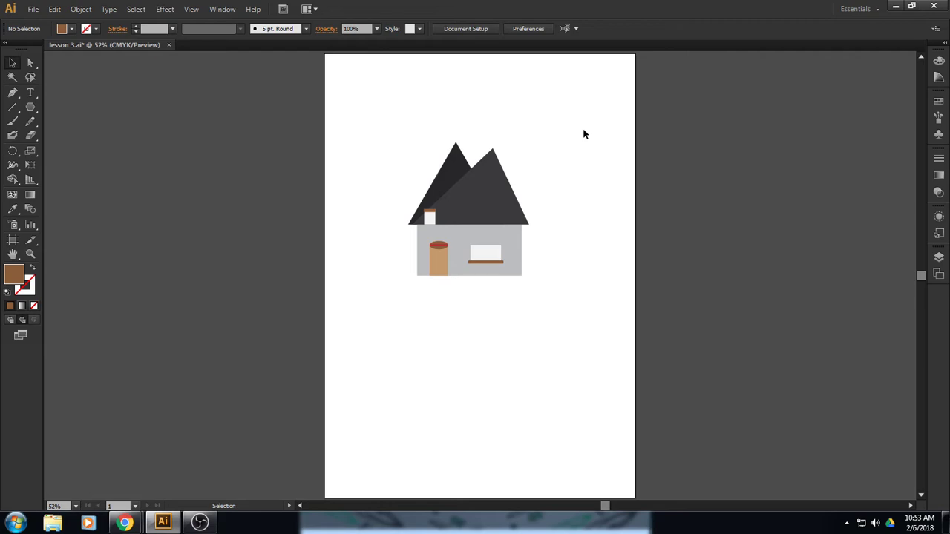
left_click(33, 9)
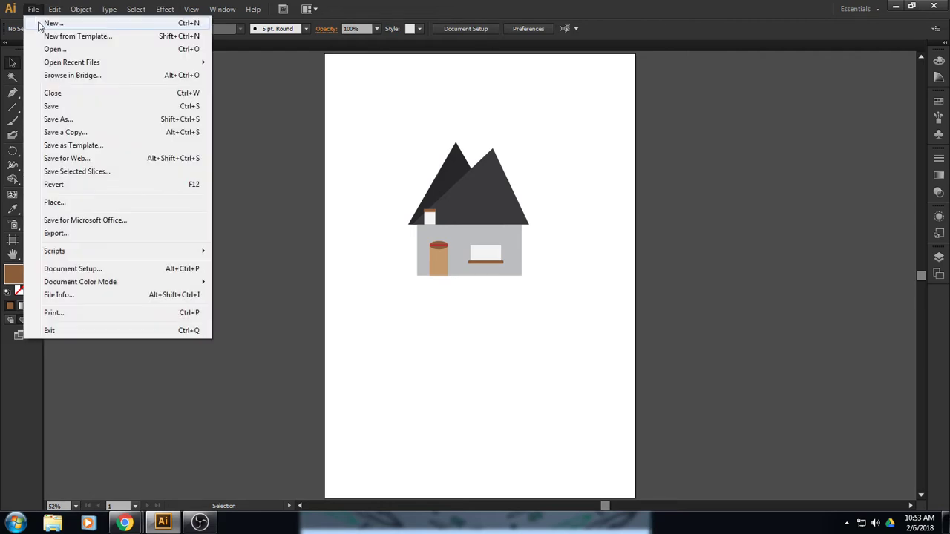
left_click(61, 106)
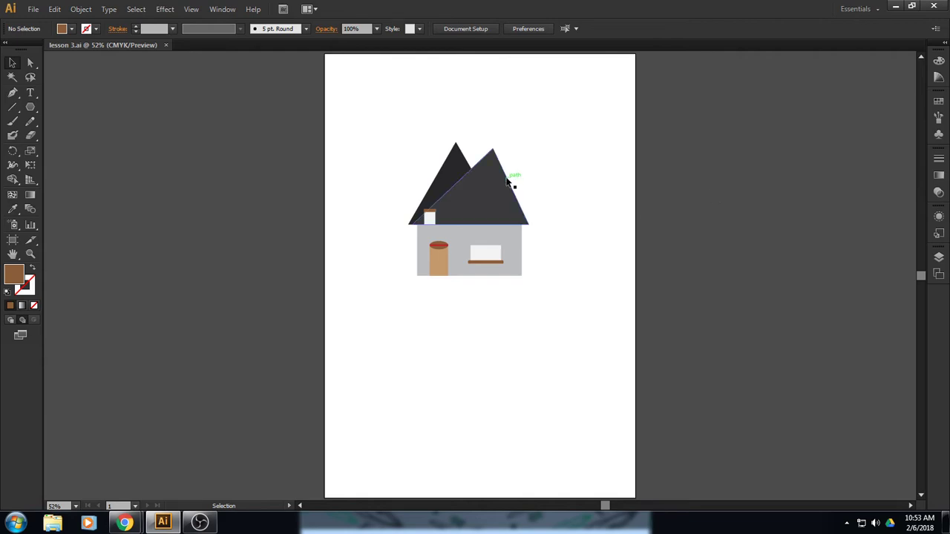
- Give the front roof triangle with the unequal slopes a light blue stroke
left_click(31, 253)
left_click(510, 207)
left_click(442, 259)
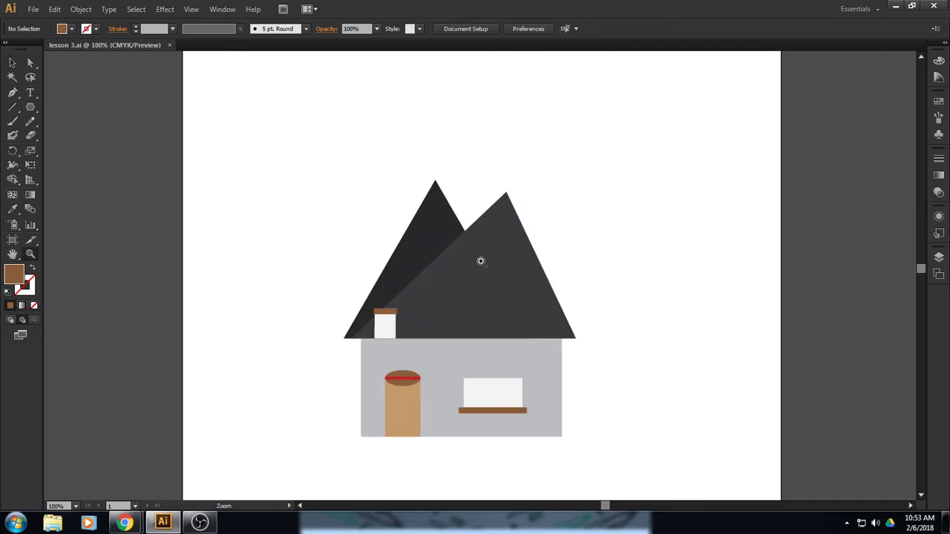
left_click(480, 262)
left_click(13, 62)
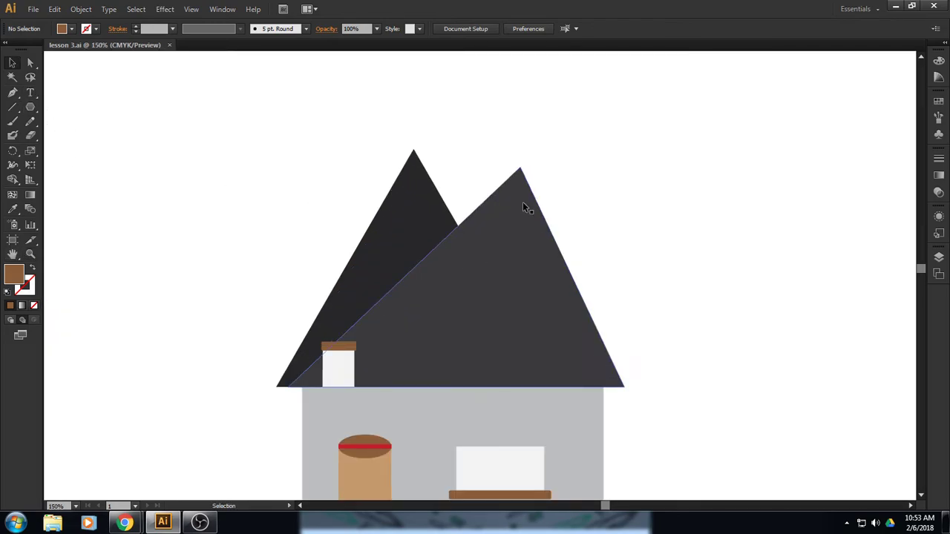
left_click(495, 191)
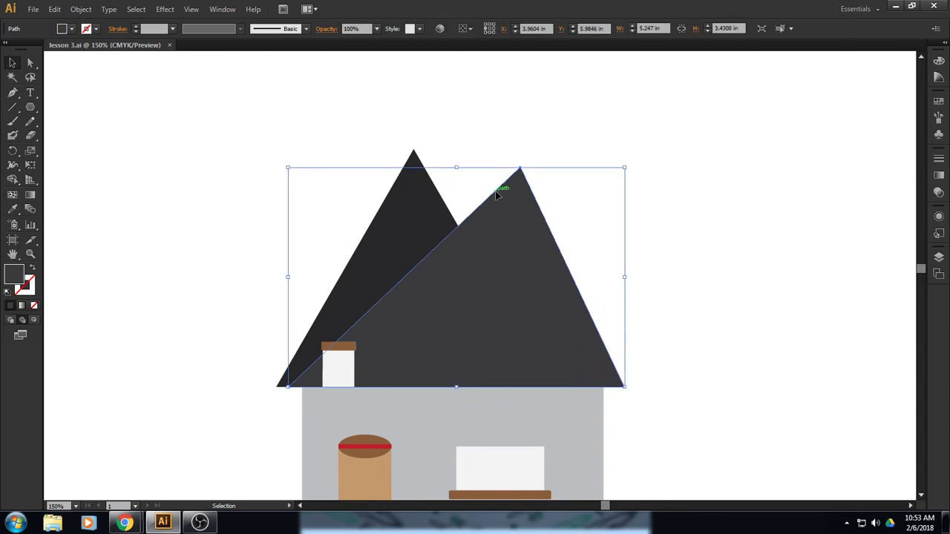
left_click(97, 30)
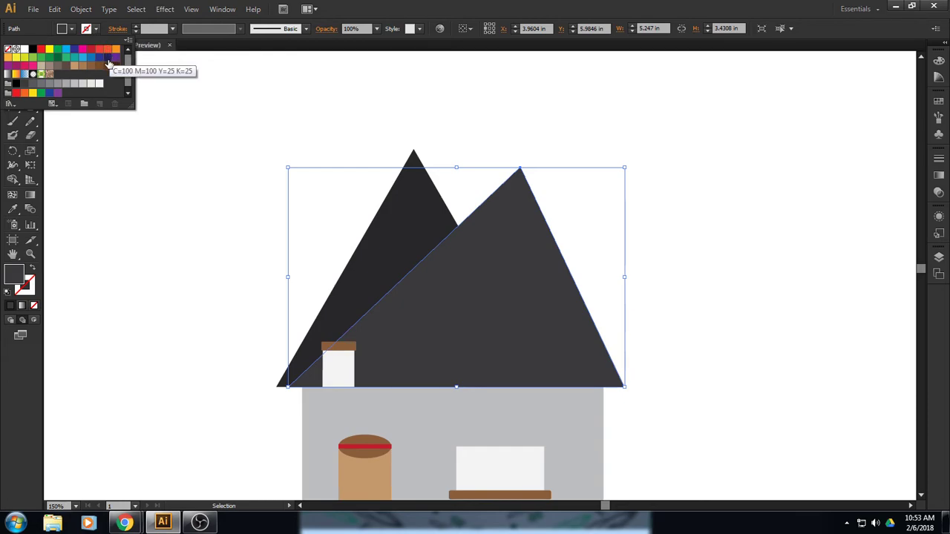
left_click(82, 59)
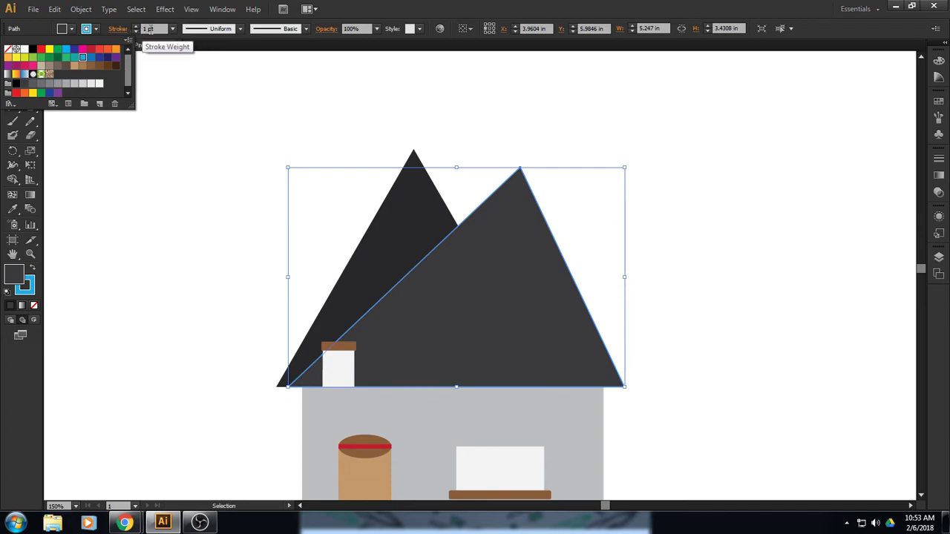
- Set the front roof triangle's stroke weight to 3 pt
left_click(135, 30)
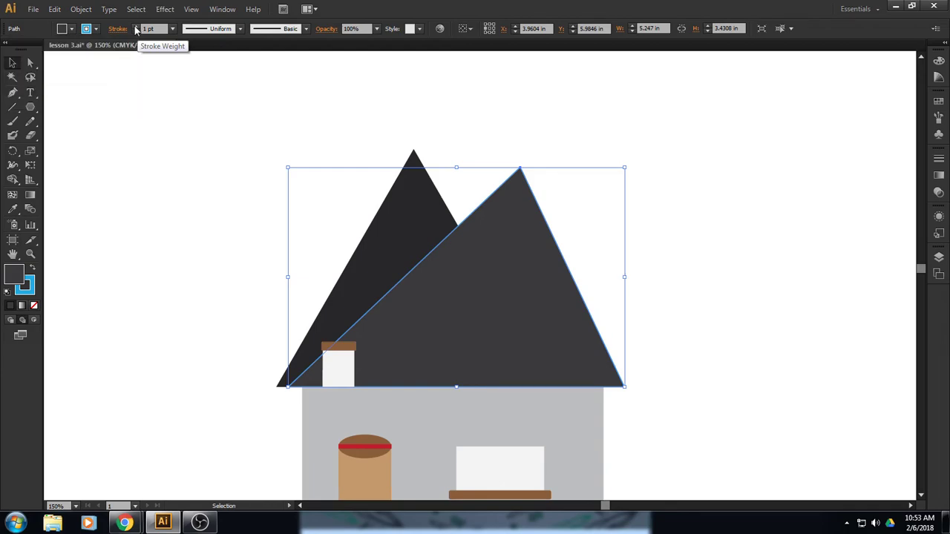
left_click(136, 26)
left_click(137, 26)
left_click(137, 26)
left_click(136, 26)
left_click(136, 32)
left_click(137, 32)
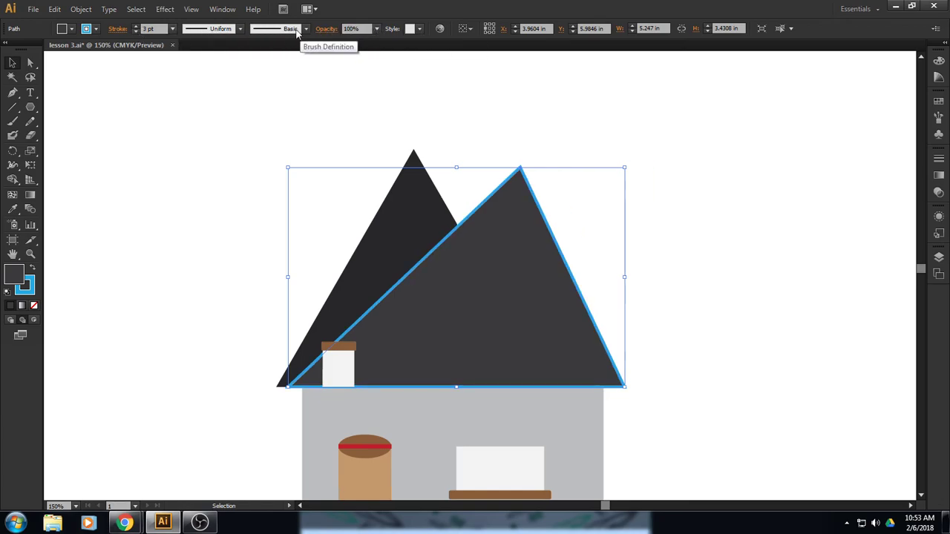
- Apply the double-bulge variable width profile to the front roof triangle's stroke
left_click(239, 30)
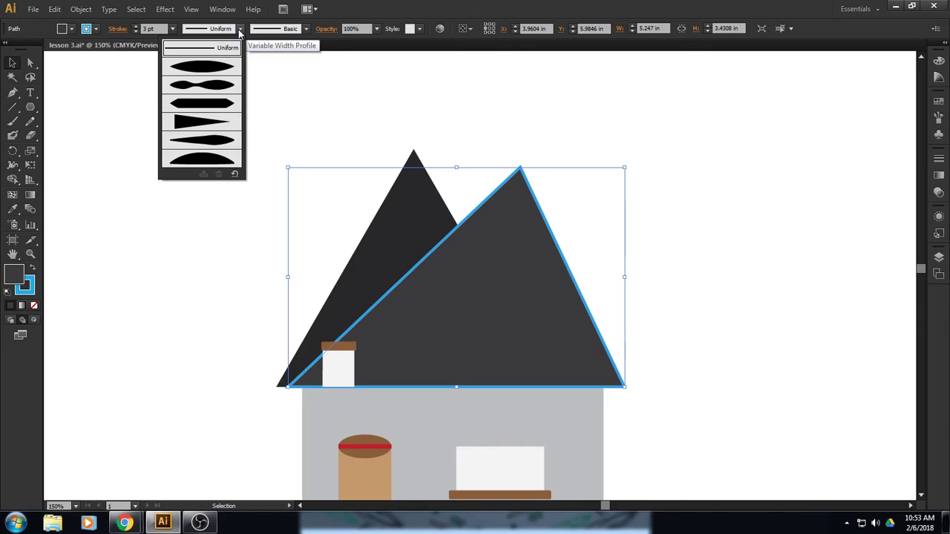
left_click(225, 86)
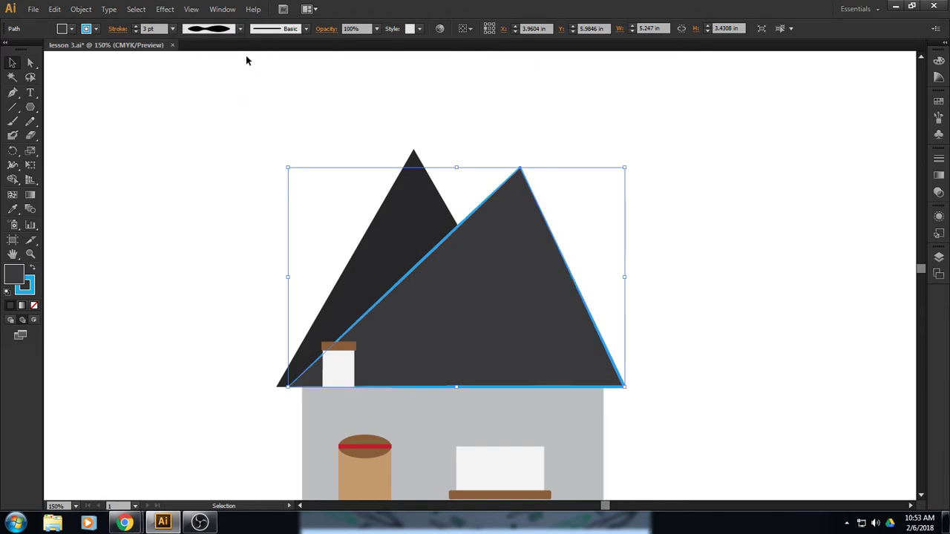
left_click(241, 29)
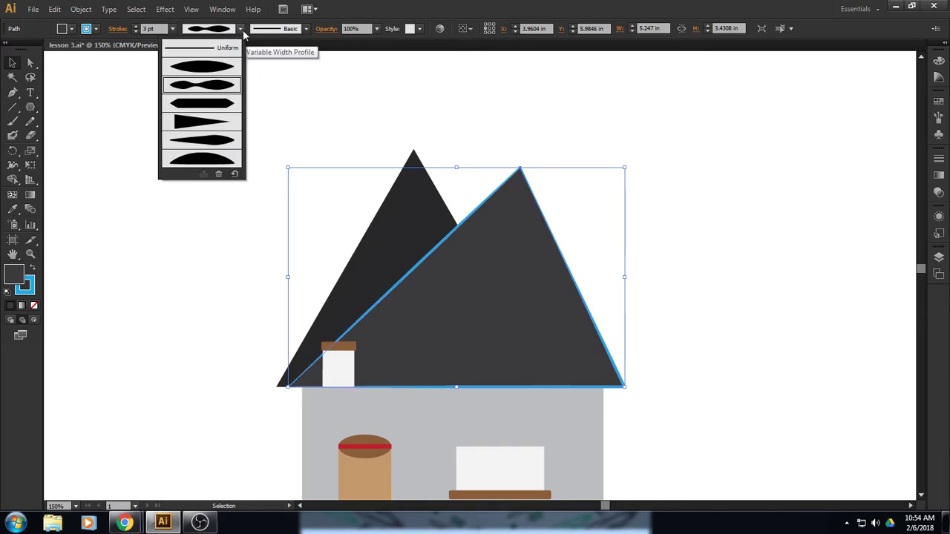
- Try the 3 pt. Oval, 5 pt. Oval, 5 pt. Flat, rough art, 6.00 bristle and Cut Here brushes on the front roof triangle's stroke
left_click(306, 30)
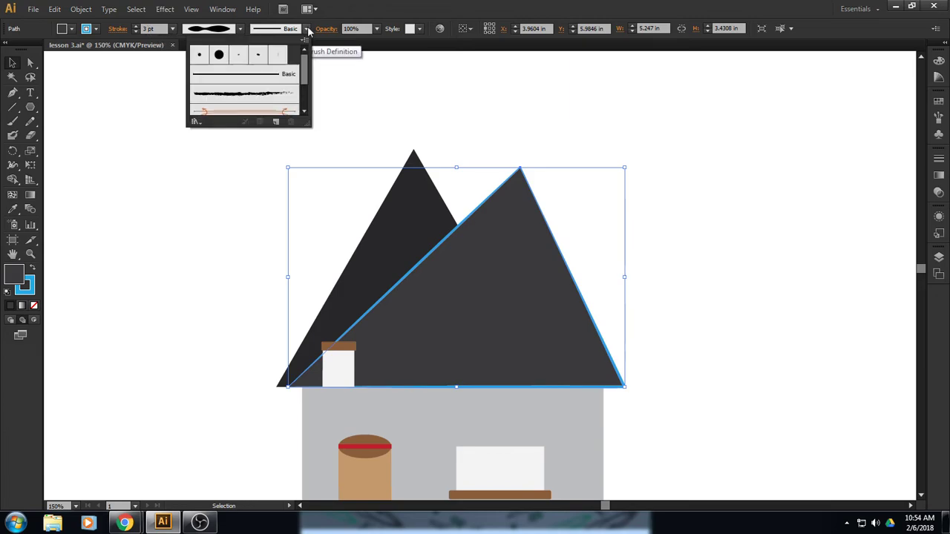
left_click(238, 55)
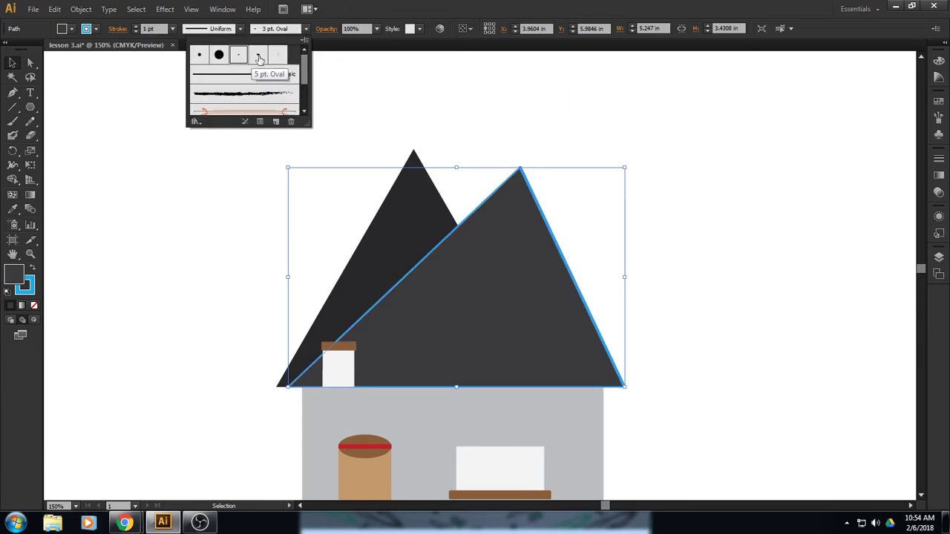
left_click(259, 56)
left_click(278, 54)
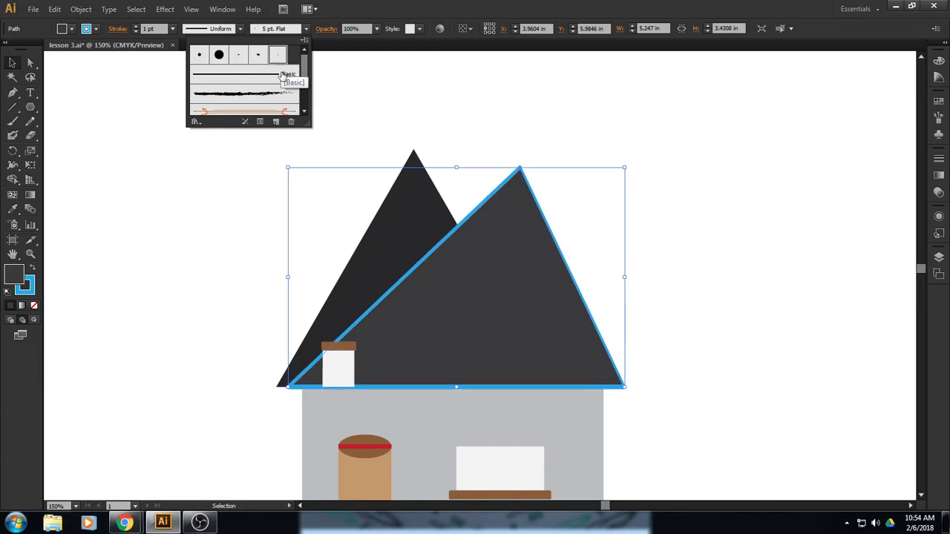
left_click(263, 94)
scroll(303, 97, "down", 1)
scroll(303, 97, "down", 2)
left_click(273, 99)
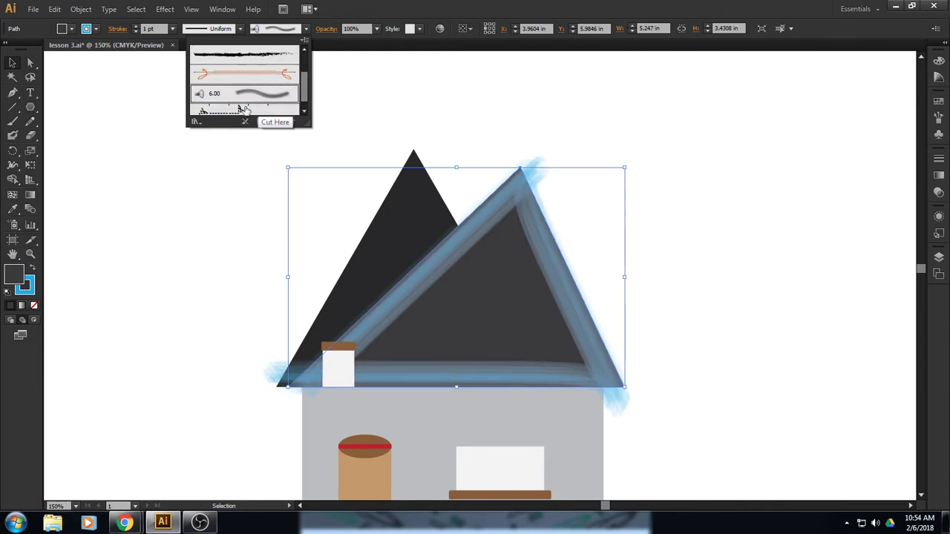
left_click(242, 110)
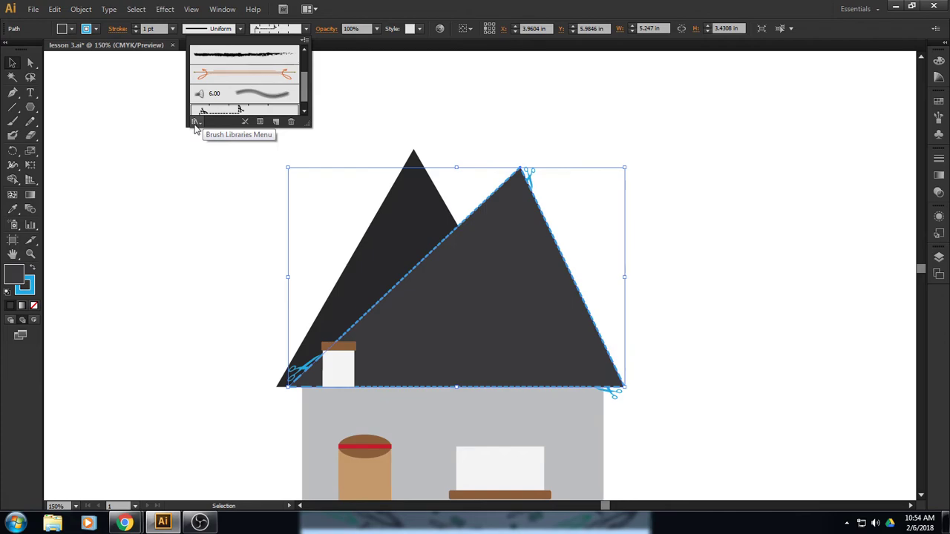
left_click(195, 124)
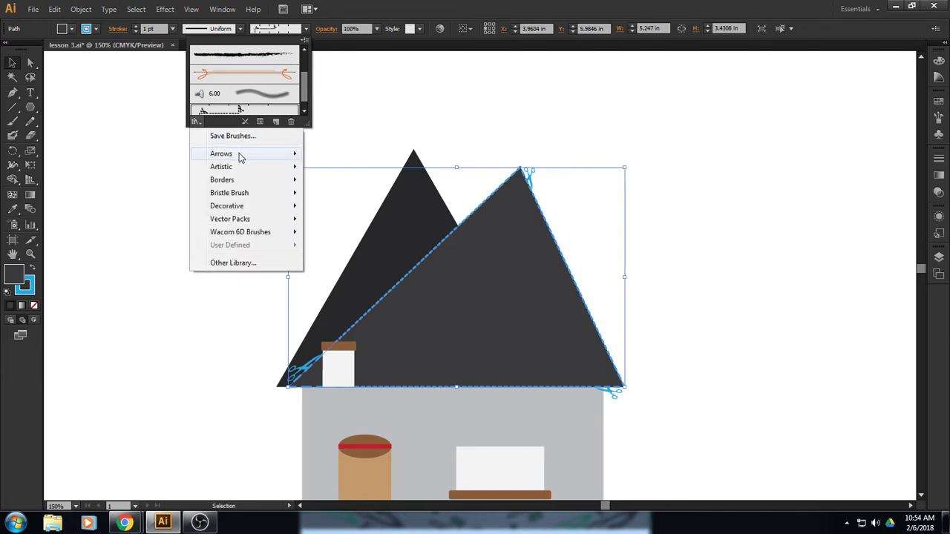
mouse_move(237, 155)
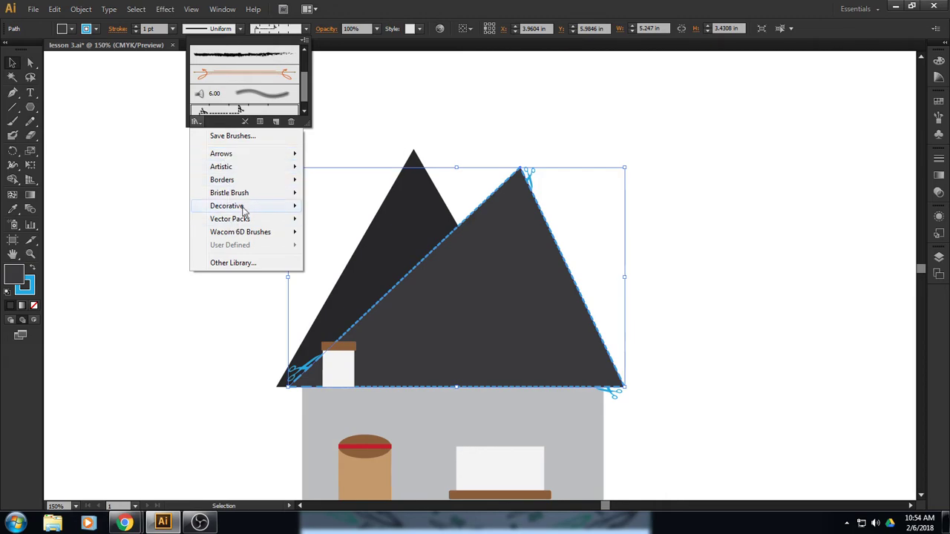
- Compare the rough art and 5 pt. Oval brushes, and apply 5 pt. Flat to the front roof triangle's stroke
left_click(251, 55)
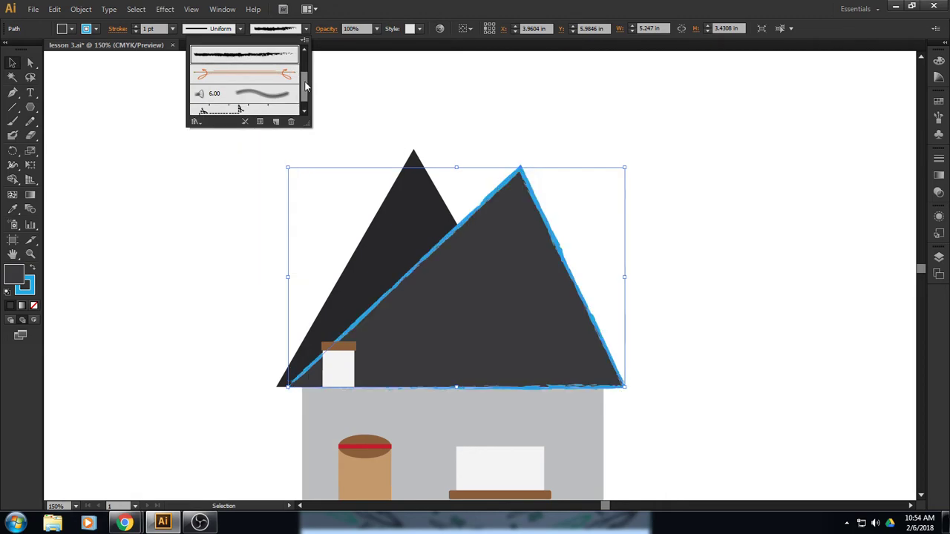
left_click_drag(305, 83, 304, 67)
left_click(258, 55)
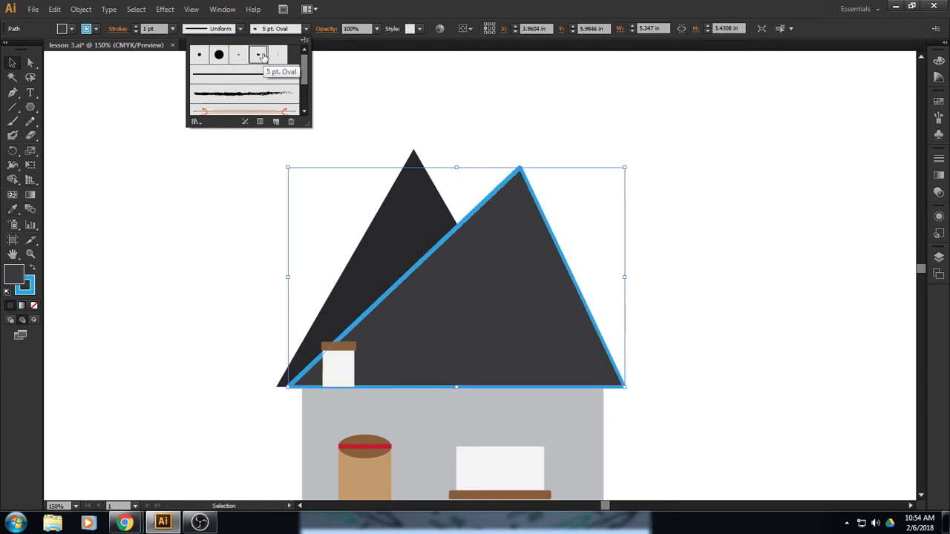
left_click(277, 57)
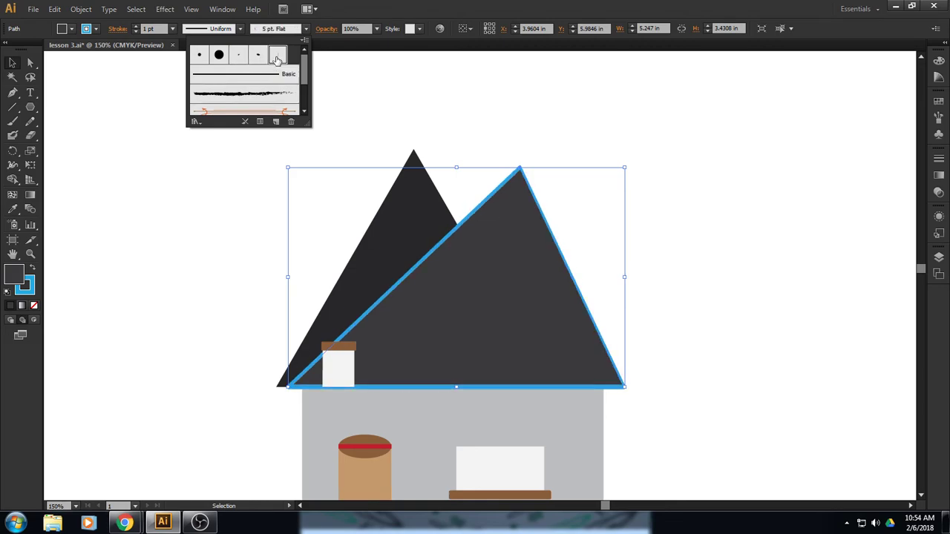
left_click(202, 58)
left_click(278, 58)
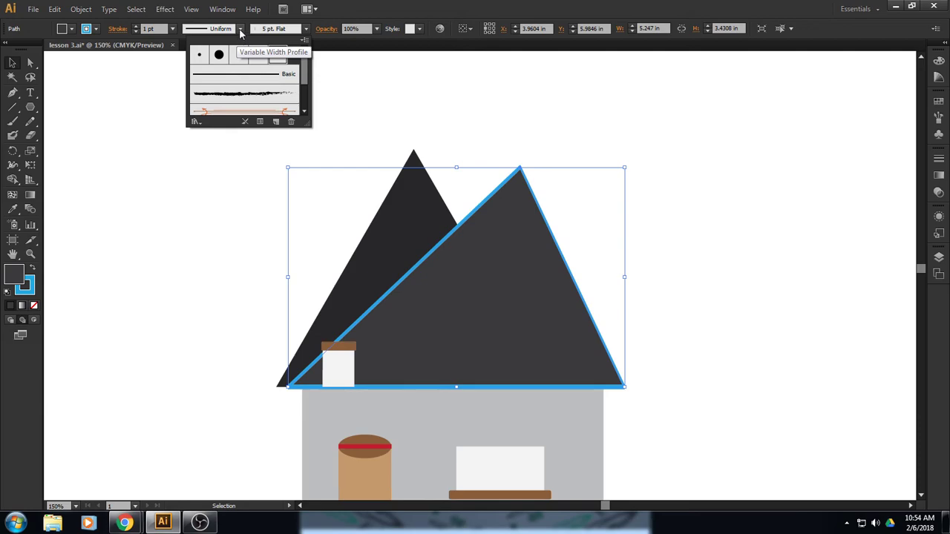
- Apply the tapered triangular width profile to the front roof triangle's stroke, save the document, and deselect the triangle
left_click(239, 28)
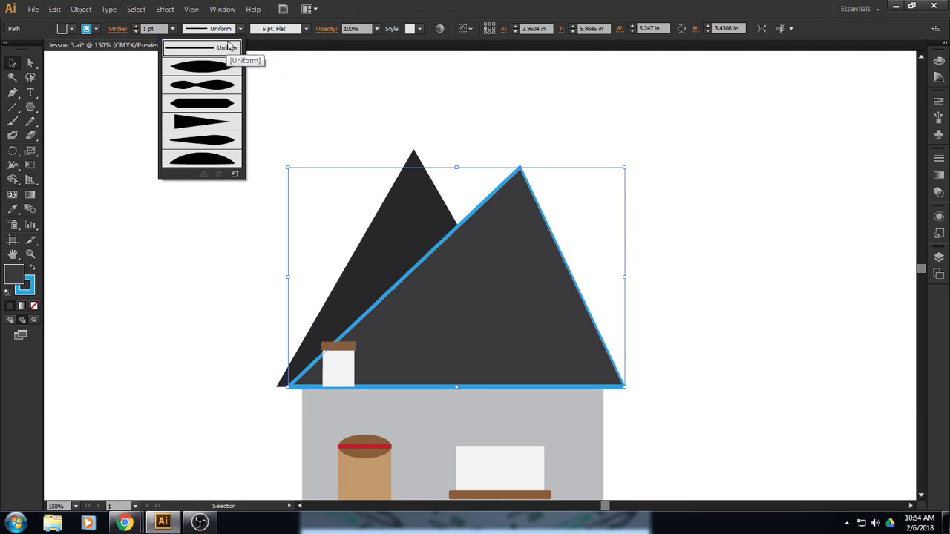
left_click(218, 123)
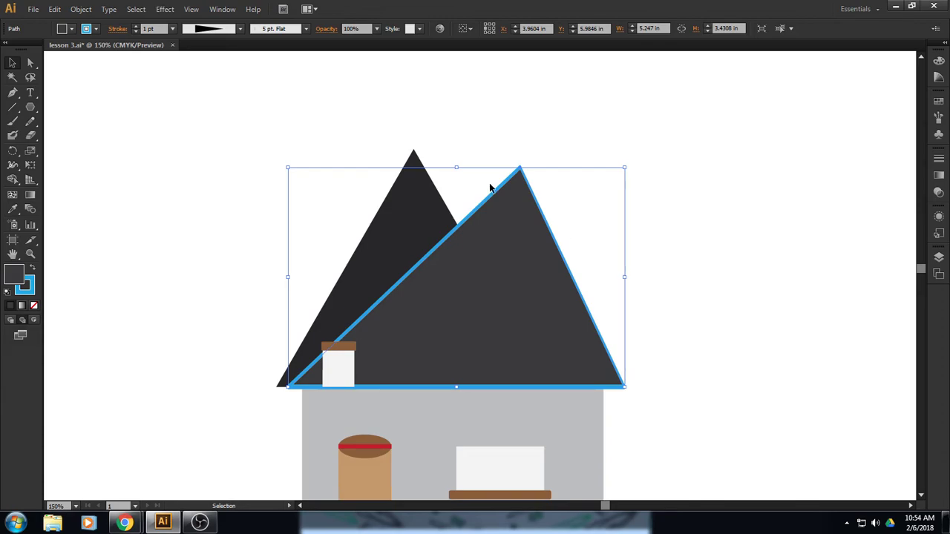
left_click(33, 9)
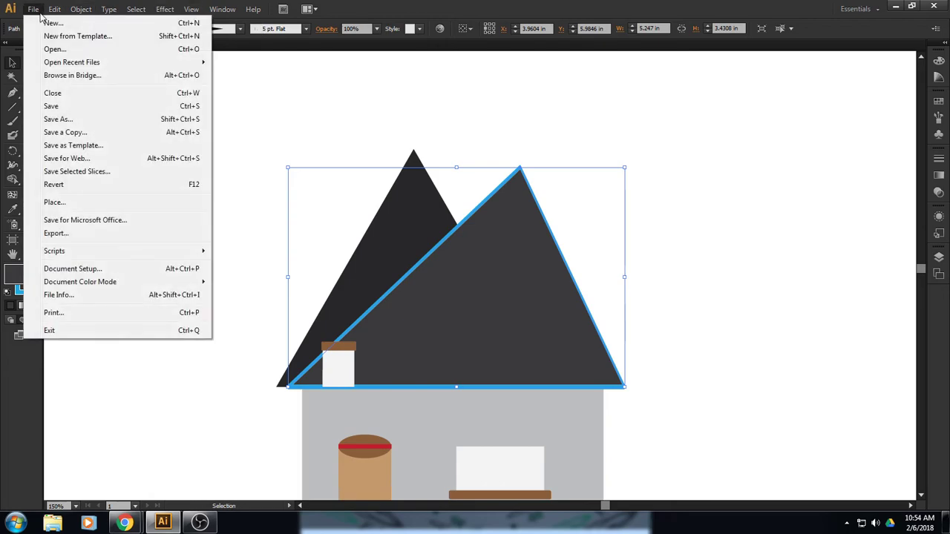
left_click(68, 108)
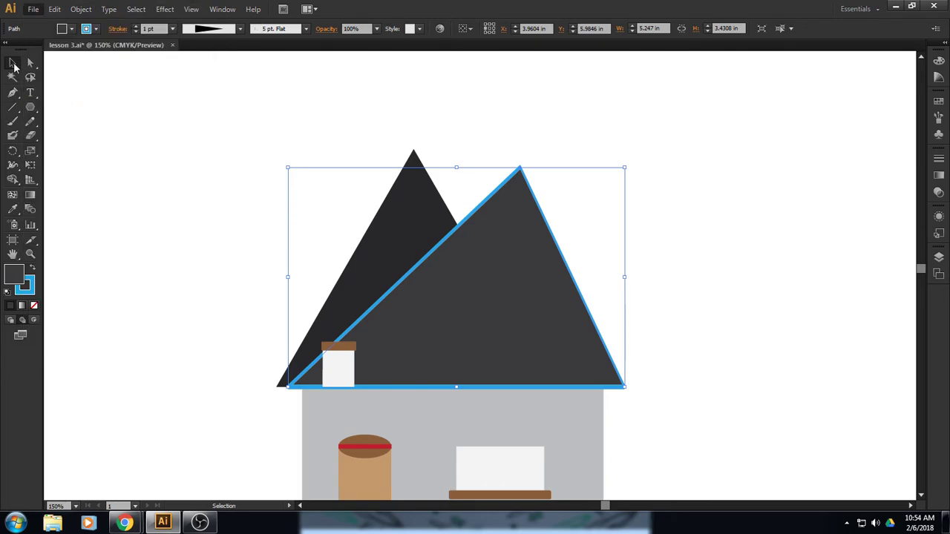
left_click(173, 222)
- Set up the Star tool with a white fill and no stroke
key("ctrl+0")
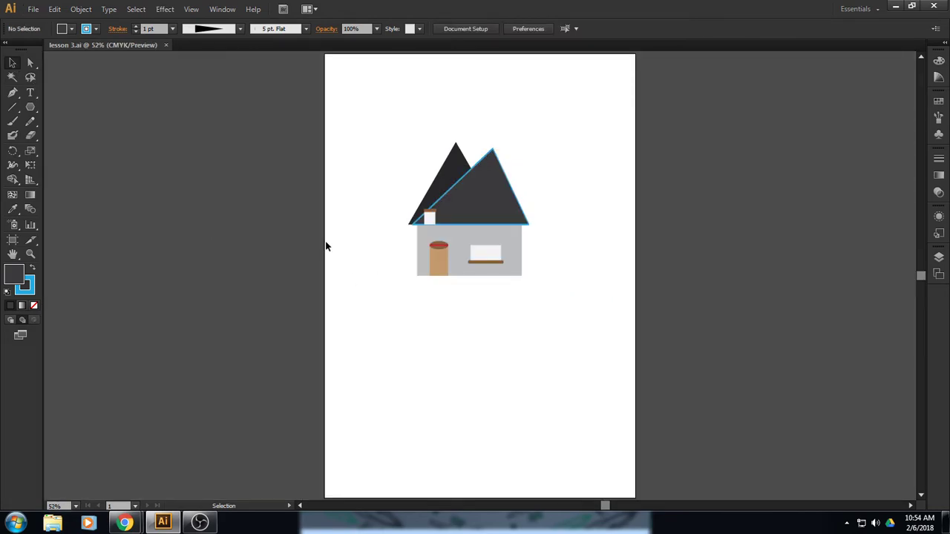
left_click(31, 254)
left_click(377, 248)
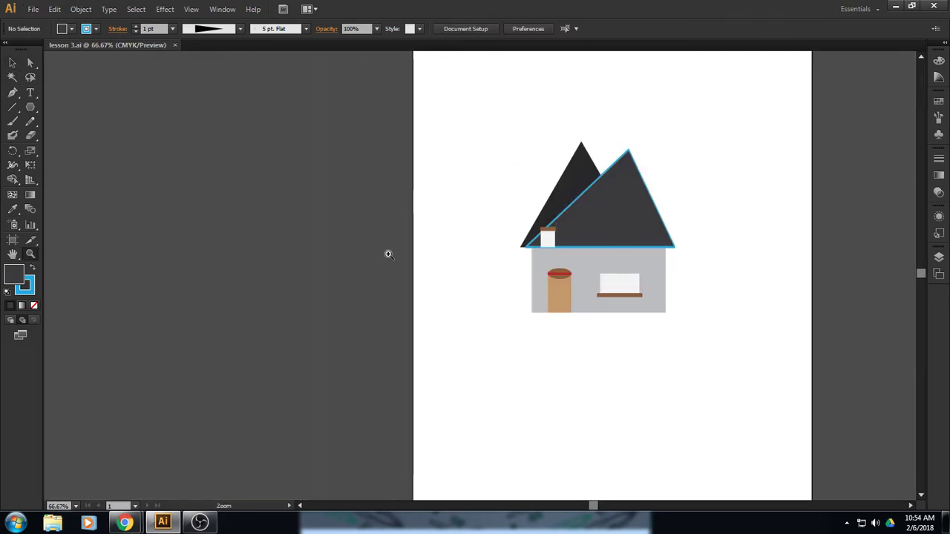
left_click(630, 354)
left_click(511, 300)
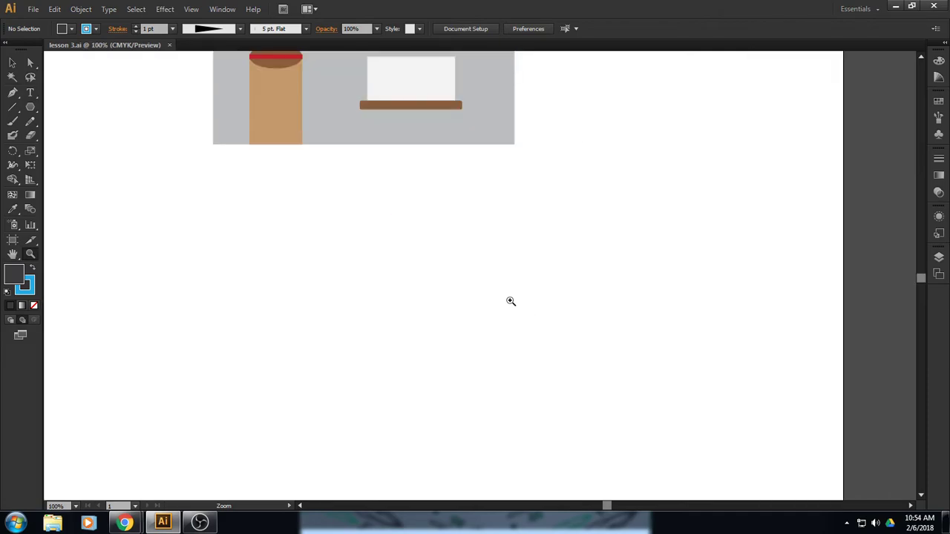
scroll(445, 274, "up", 5)
left_click(430, 348)
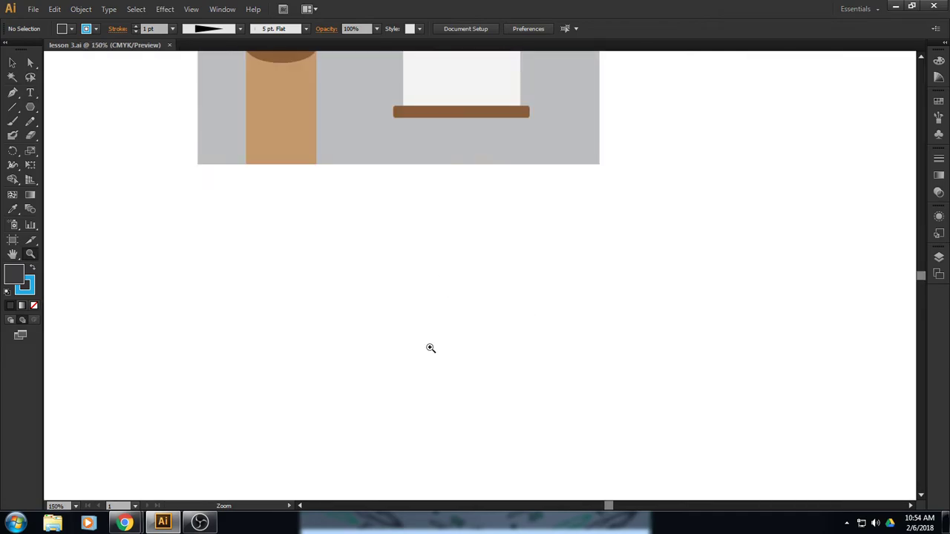
scroll(435, 327, "up", 3)
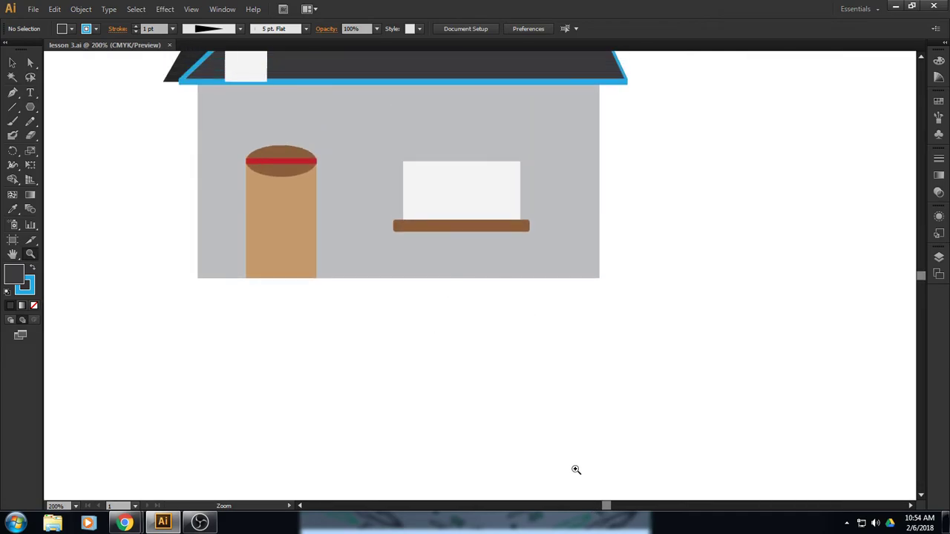
scroll(520, 472, "up", 1)
left_click_drag(301, 506, 300, 505)
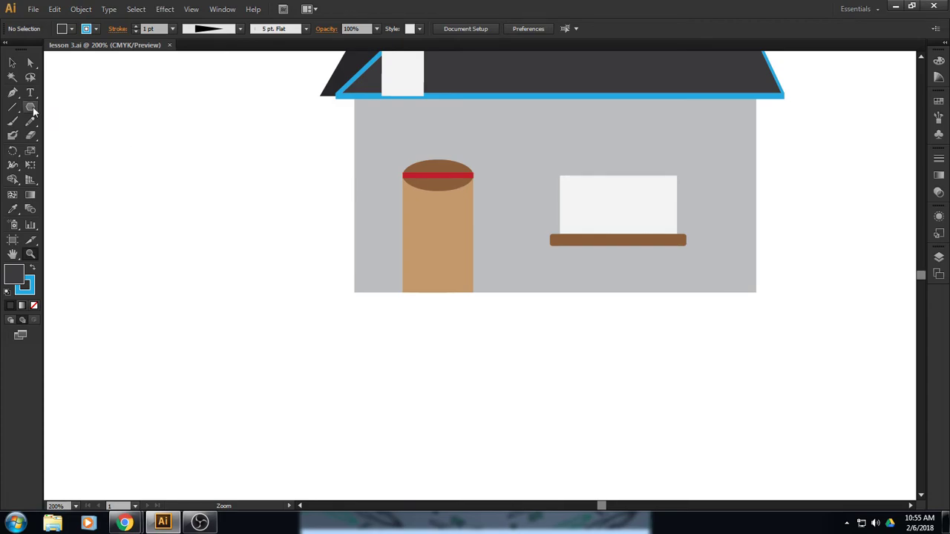
left_click(32, 110)
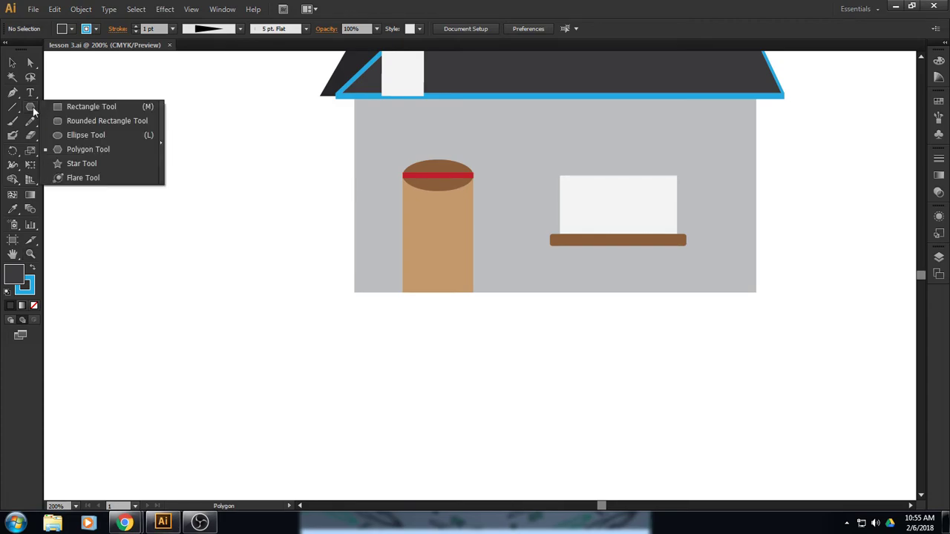
left_click(89, 164)
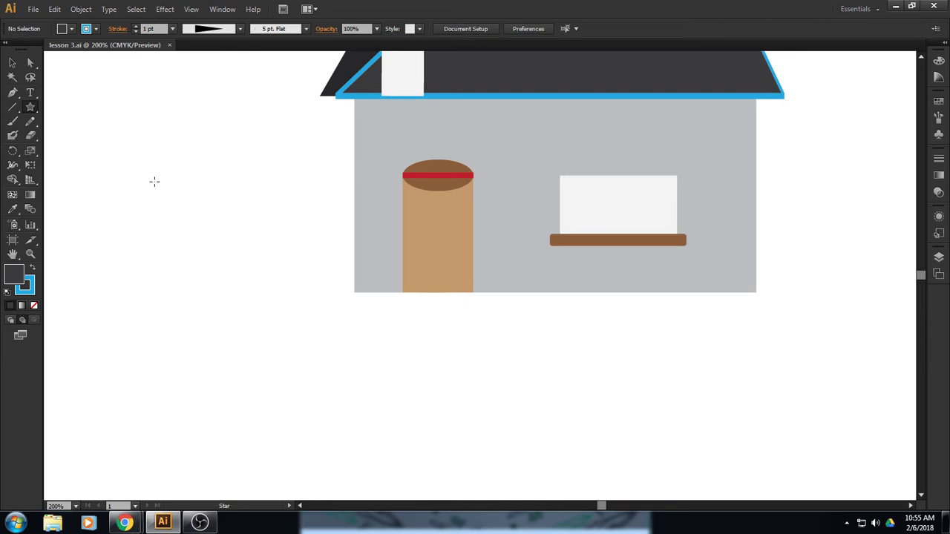
left_click(72, 29)
left_click(25, 50)
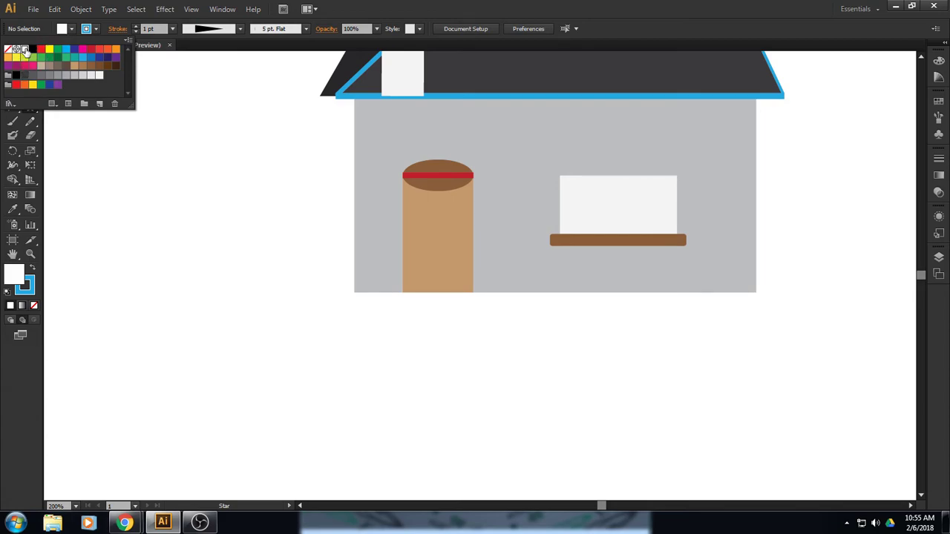
left_click(97, 30)
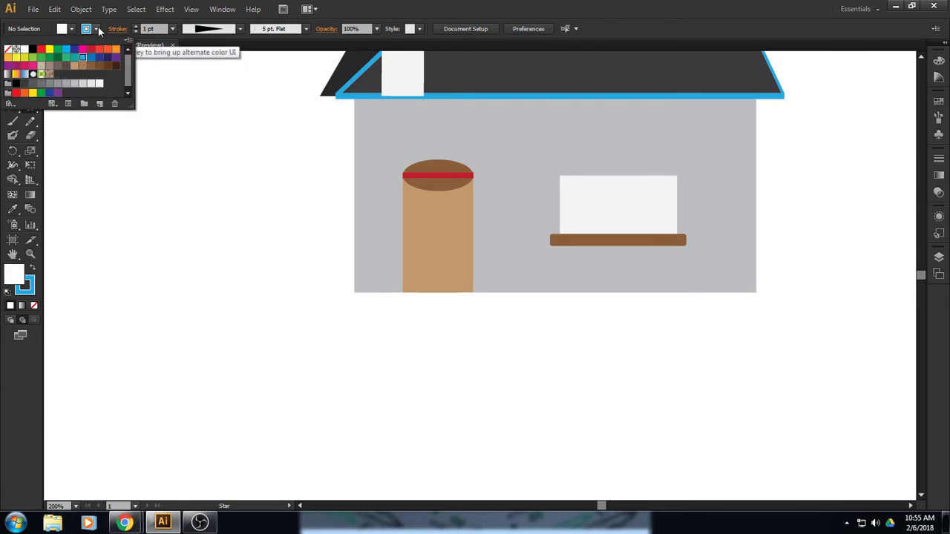
left_click(7, 49)
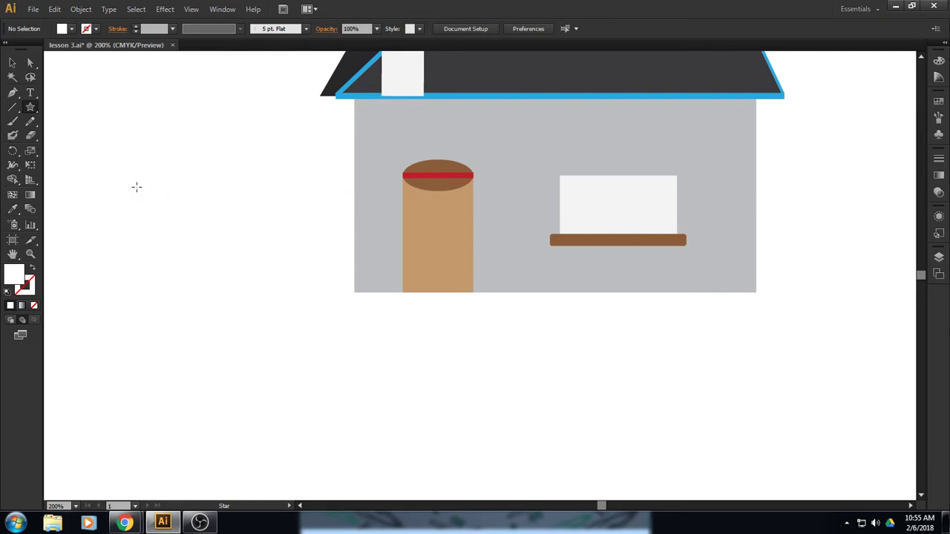
- Draw a ten-pointed star with long thin points, about 0.99 in wide and 1.04 in high, in the empty space beside the house
left_click_drag(134, 186, 142, 189)
mouse_move(145, 191)
left_mouse_down()
mouse_move(166, 209)
mouse_move(155, 198)
left_mouse_up()
key("Up")
key("Up")
key("Up")
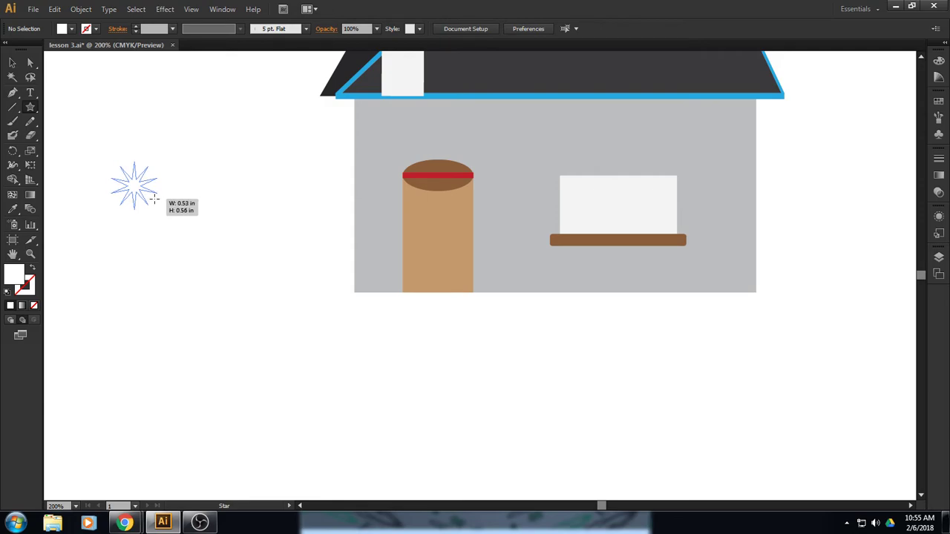
left_click_drag(154, 197, 156, 200)
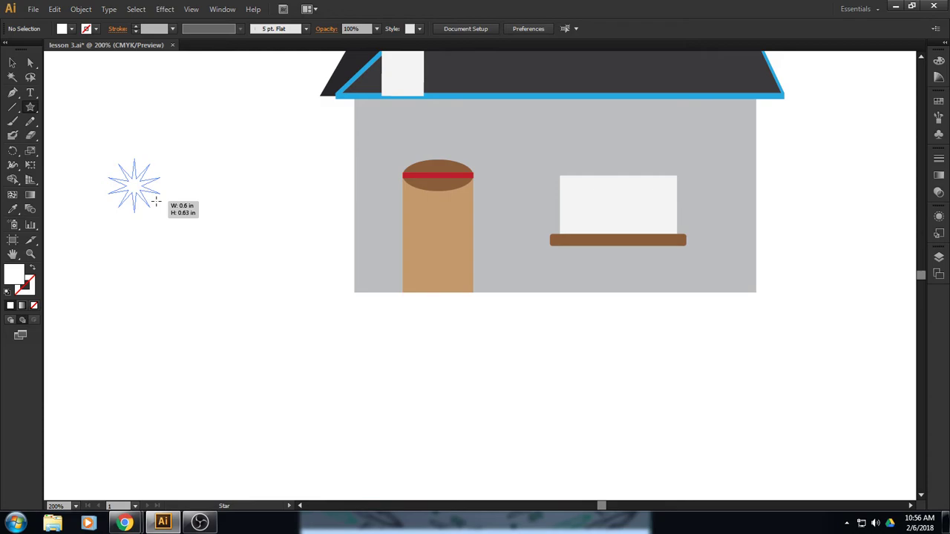
left_click_drag(156, 201, 171, 212)
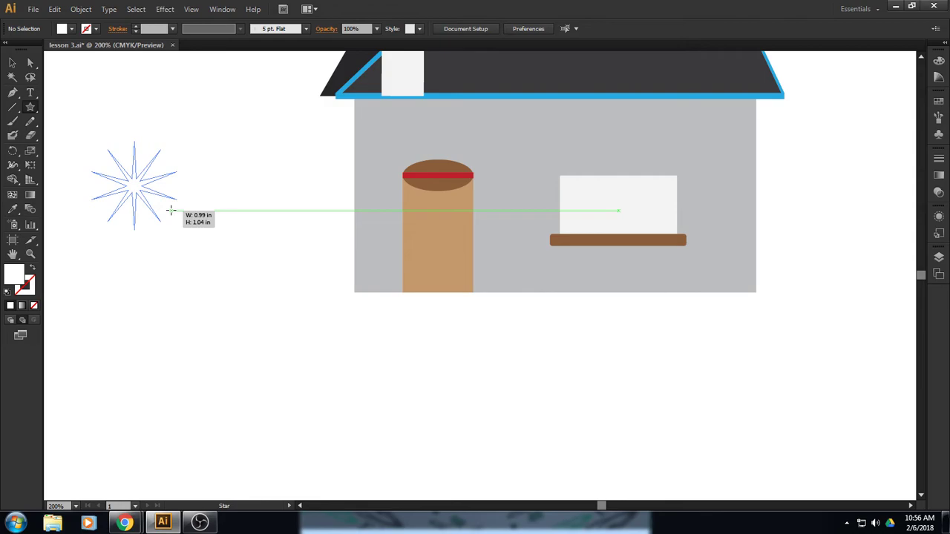
left_click_drag(171, 211, 170, 212)
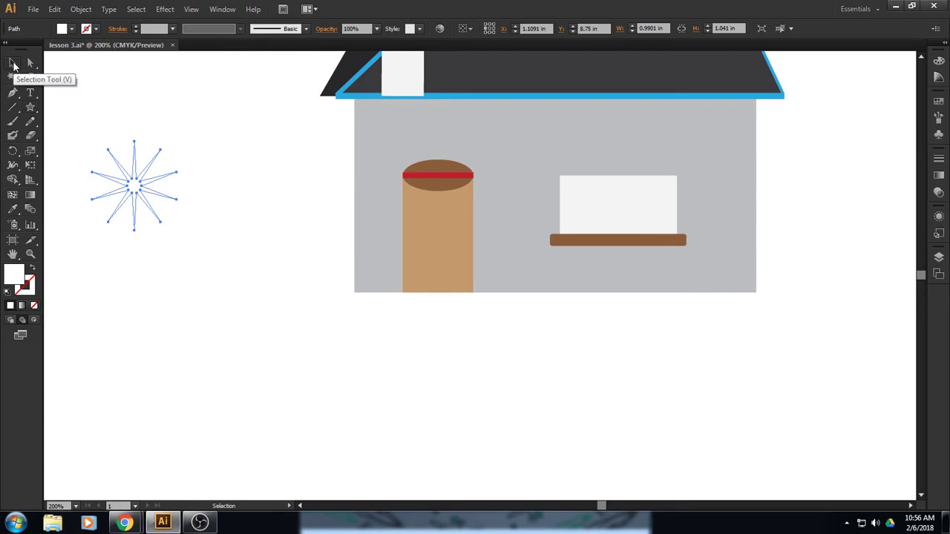
- Move the star onto the door, bring it to the front, and deselect it
left_click(13, 66)
left_click_drag(137, 180, 435, 198)
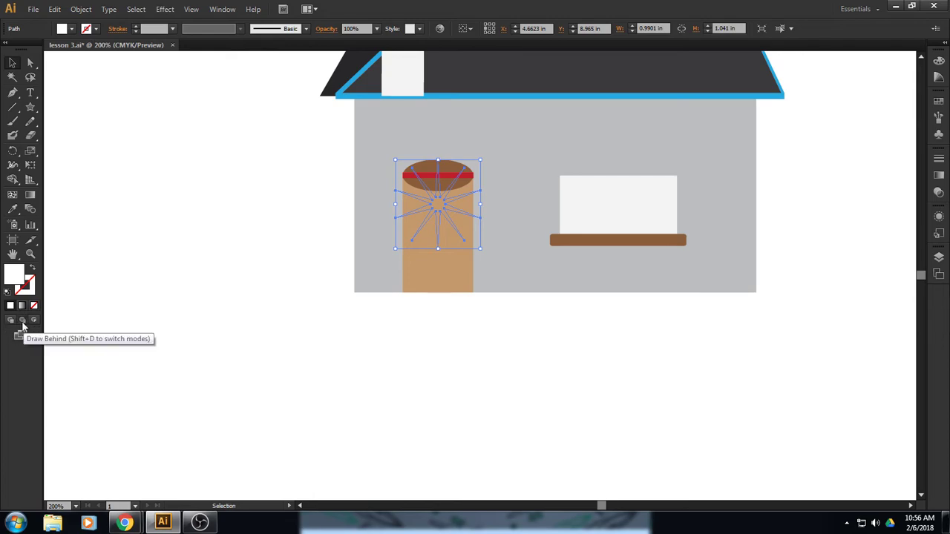
left_click(83, 10)
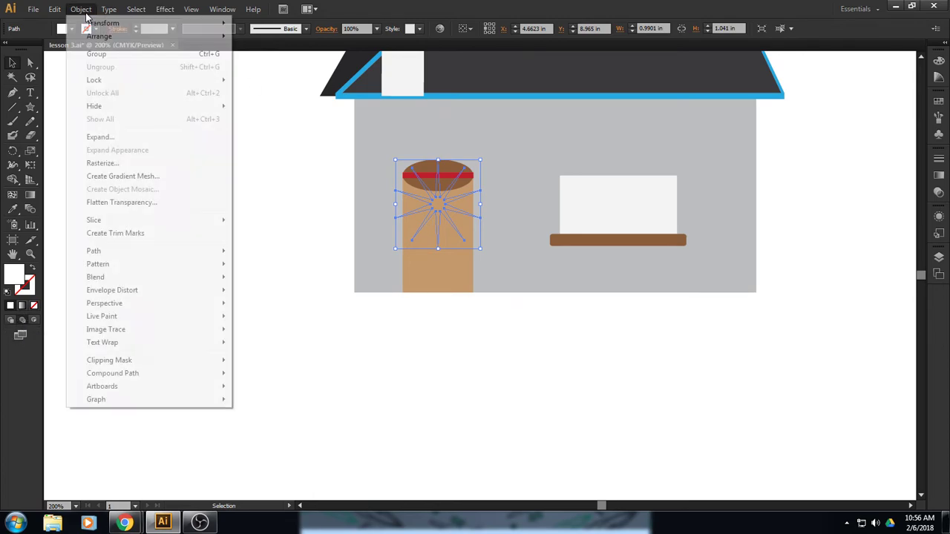
mouse_move(92, 37)
left_click(244, 37)
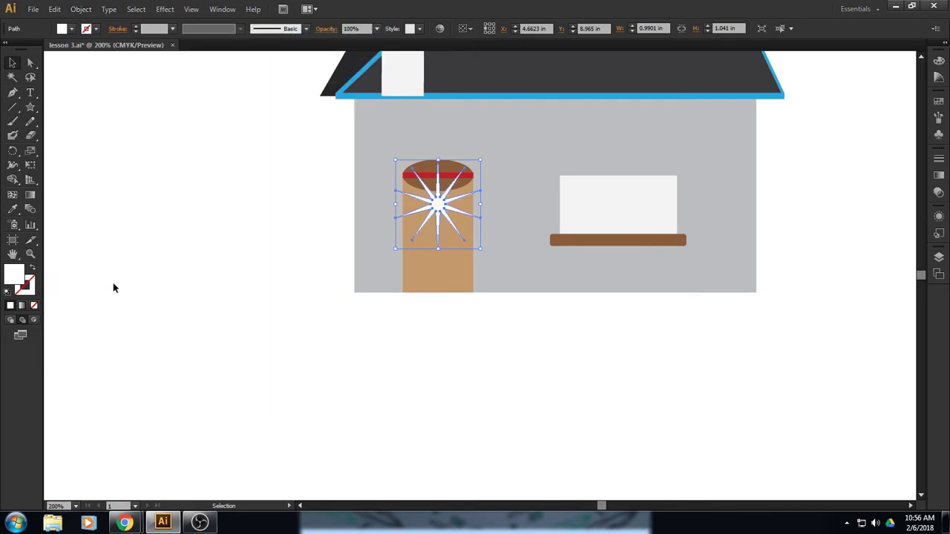
left_click(168, 284)
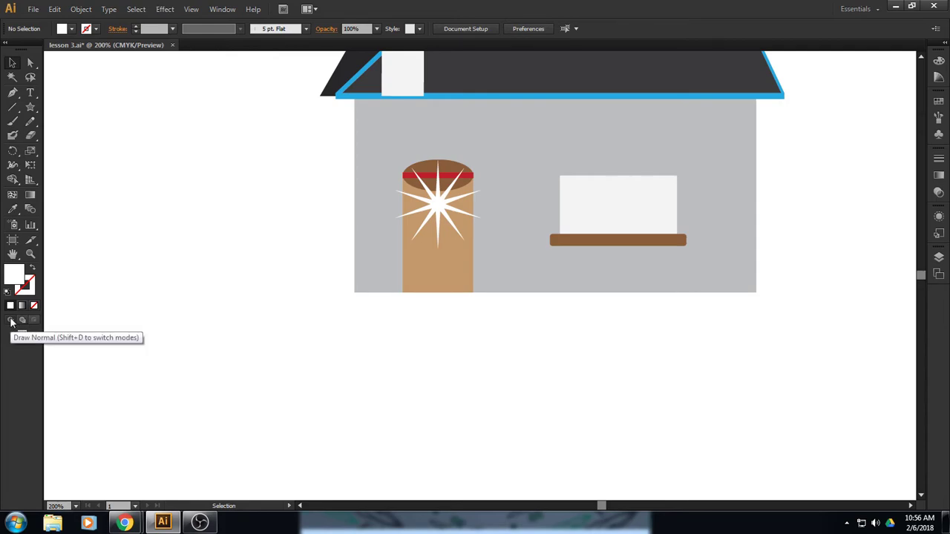
- Move the star up so it is centred on the brown oval above the door
left_click(31, 255)
left_click(460, 212)
left_click(450, 239)
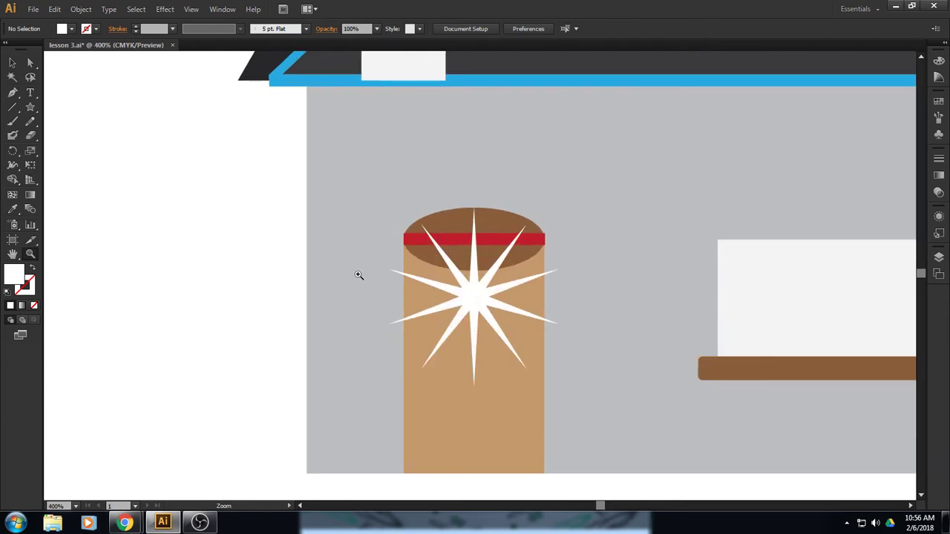
left_click(11, 64)
left_click(475, 291)
left_click_drag(474, 299, 475, 246)
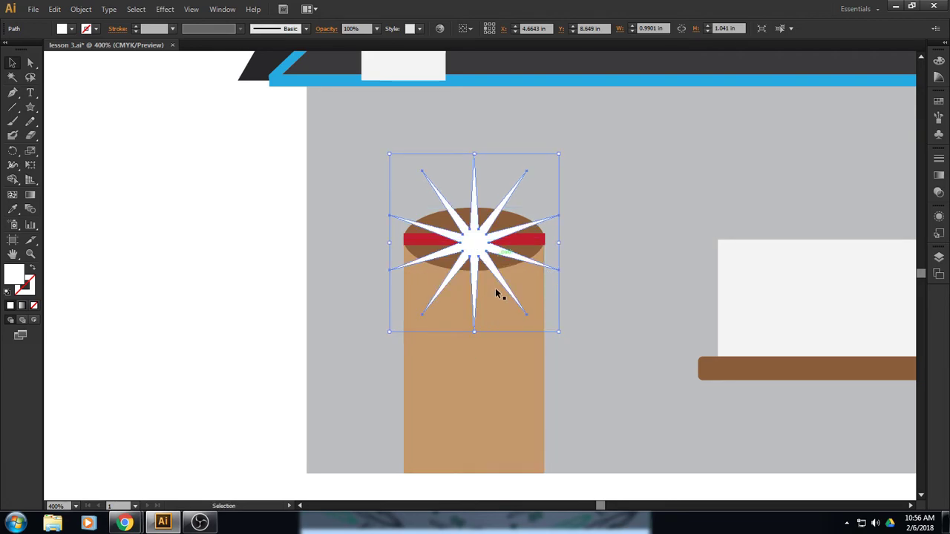
- Squash the star vertically to about 0.56 in high, keeping it centred over the door's oval
left_click_drag(475, 153, 474, 174)
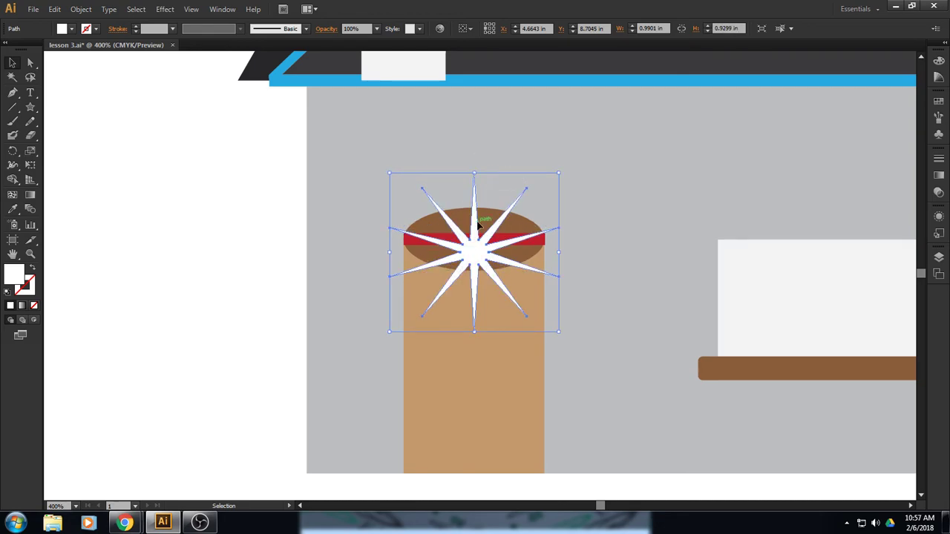
left_click_drag(475, 331, 475, 289)
left_click_drag(476, 233, 476, 242)
left_click_drag(476, 181, 474, 190)
left_click_drag(475, 288, 475, 286)
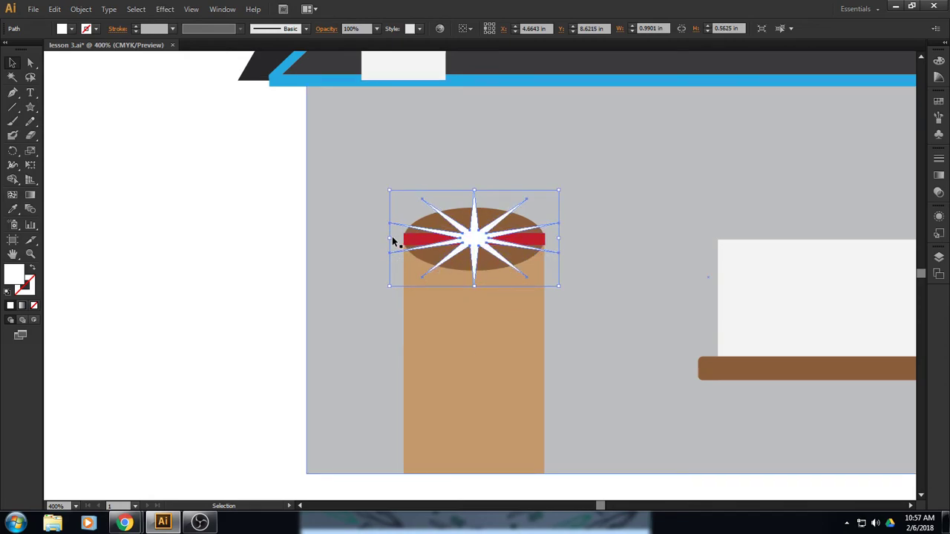
- Narrow the star to about 0.89 in wide and nudge it to the middle of the oval
left_click_drag(389, 238, 399, 239)
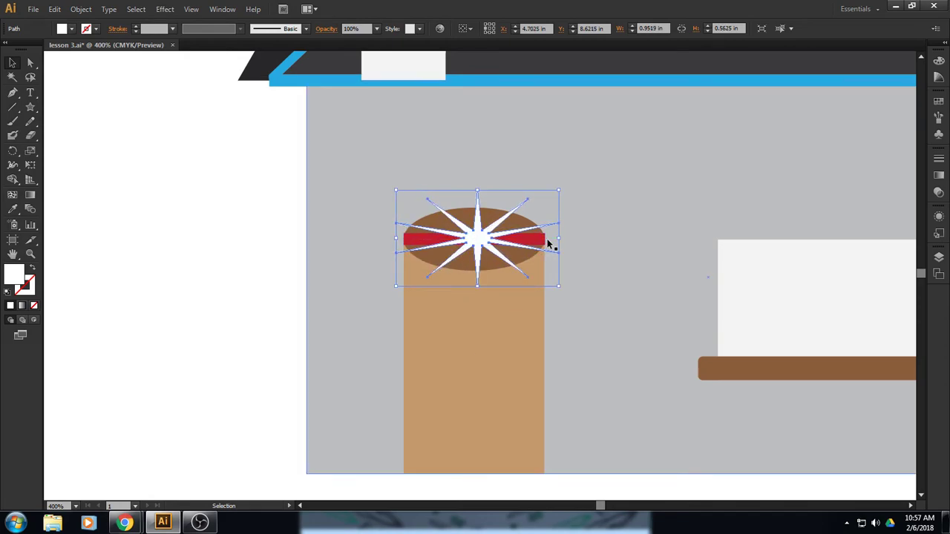
left_click_drag(559, 239, 549, 239)
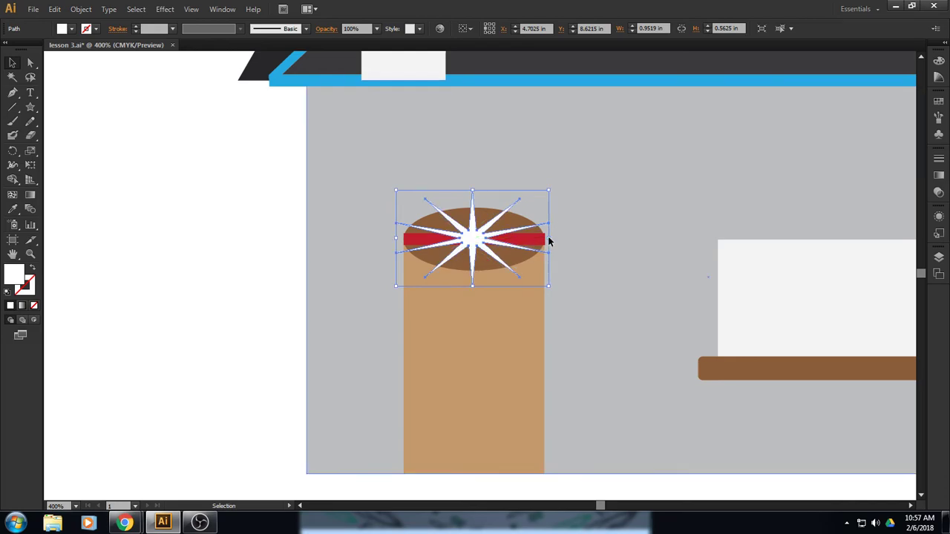
left_click_drag(478, 244, 480, 244)
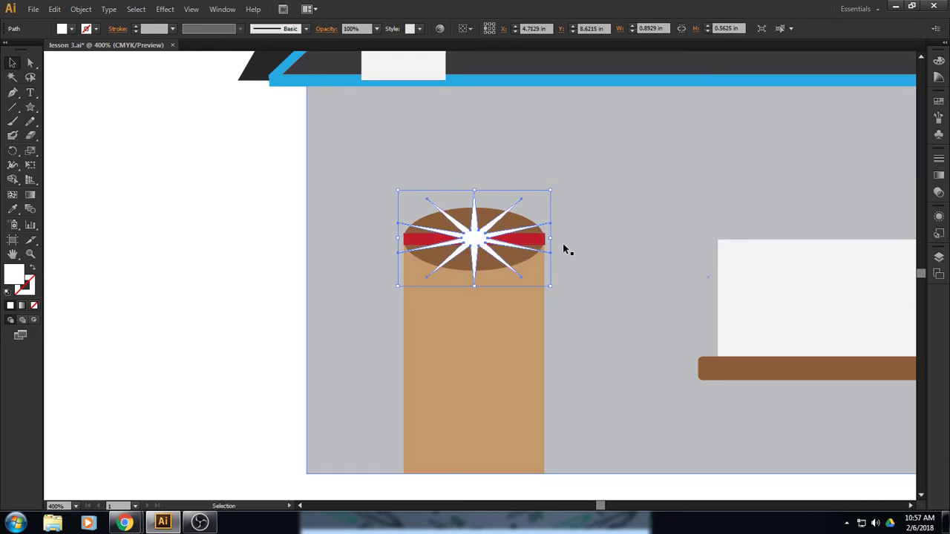
left_click(577, 245)
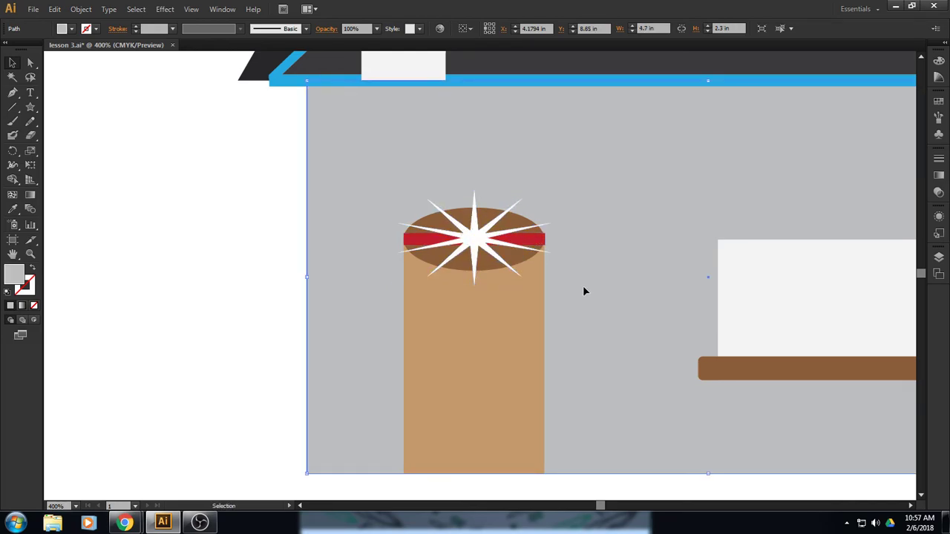
- Select the white star over the door and hide it
left_click(478, 240)
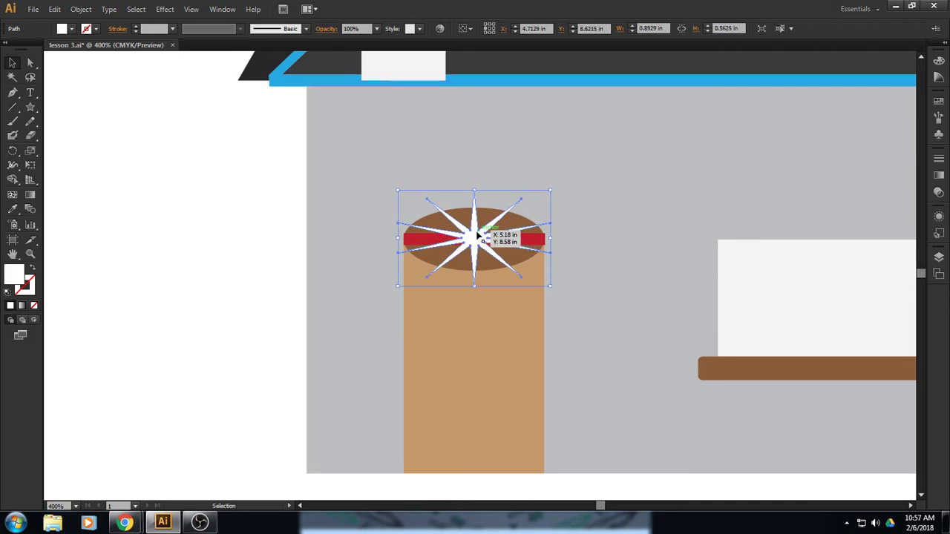
left_click(80, 9)
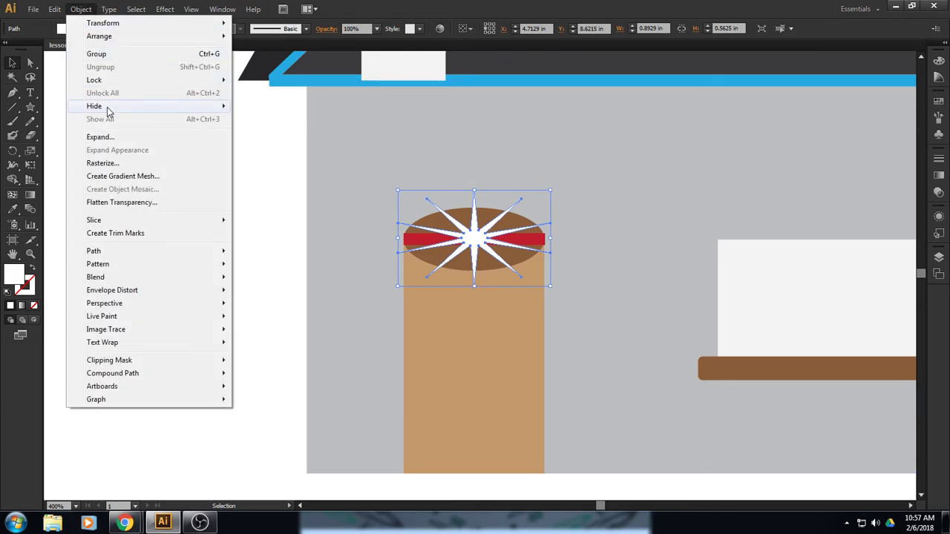
mouse_move(109, 109)
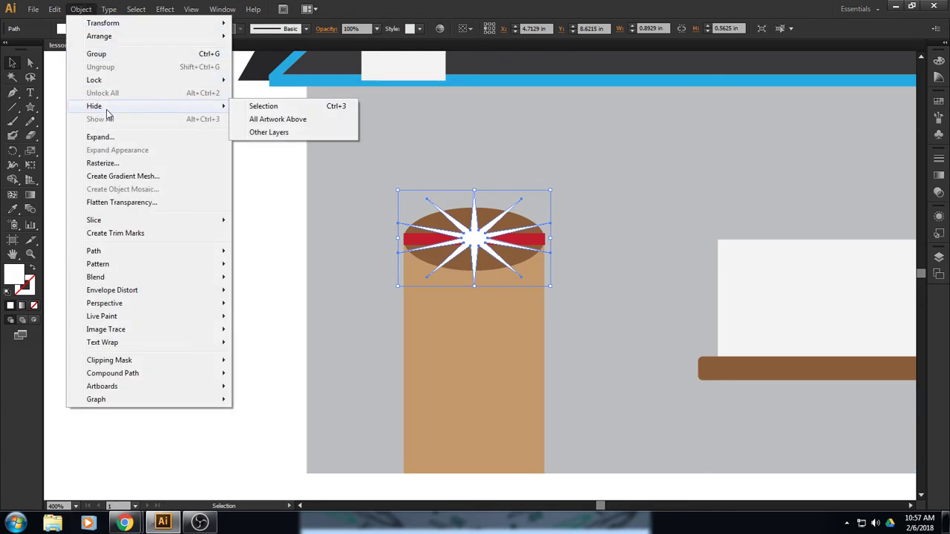
left_click(252, 107)
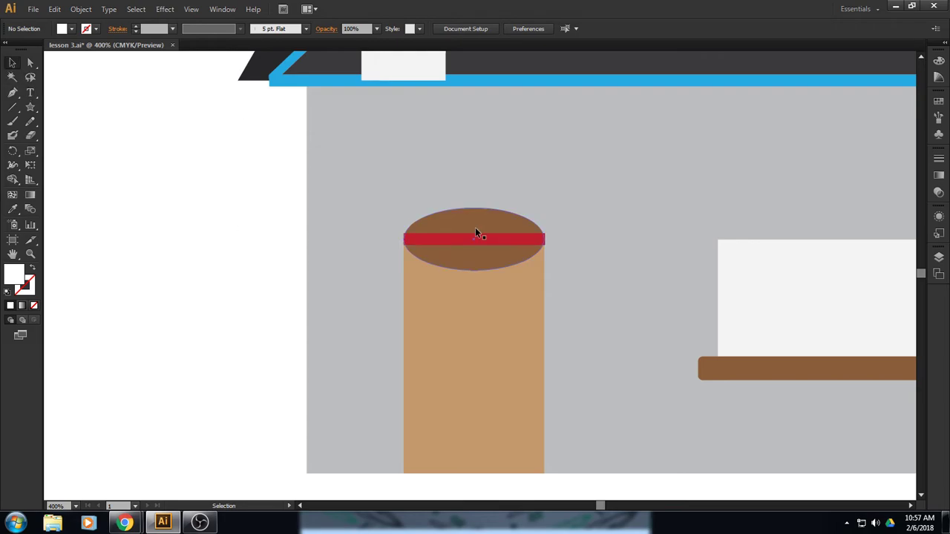
- Select the oval, red band and door rectangle, and merge the oval's lower part with the door using the Shape Builder
left_click(496, 221)
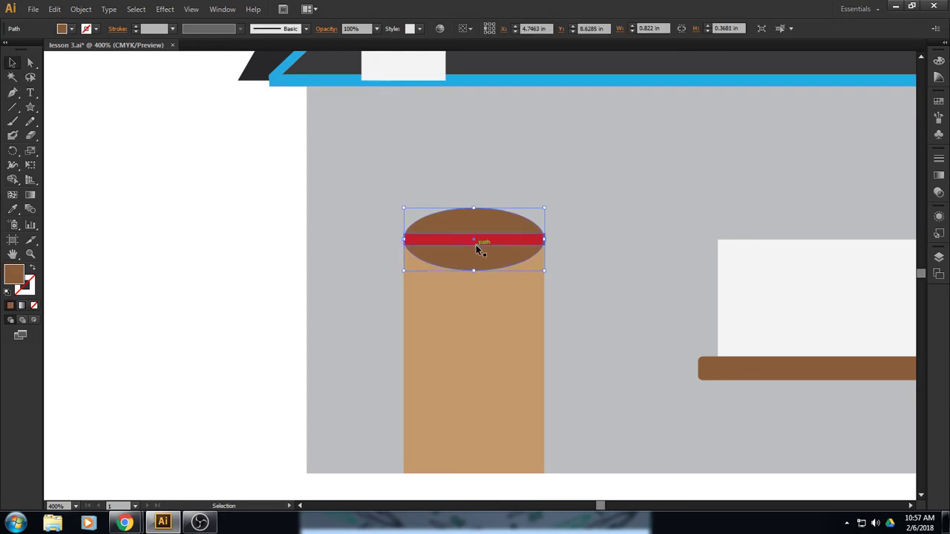
left_click(477, 238, "shift")
left_click(489, 296, "shift")
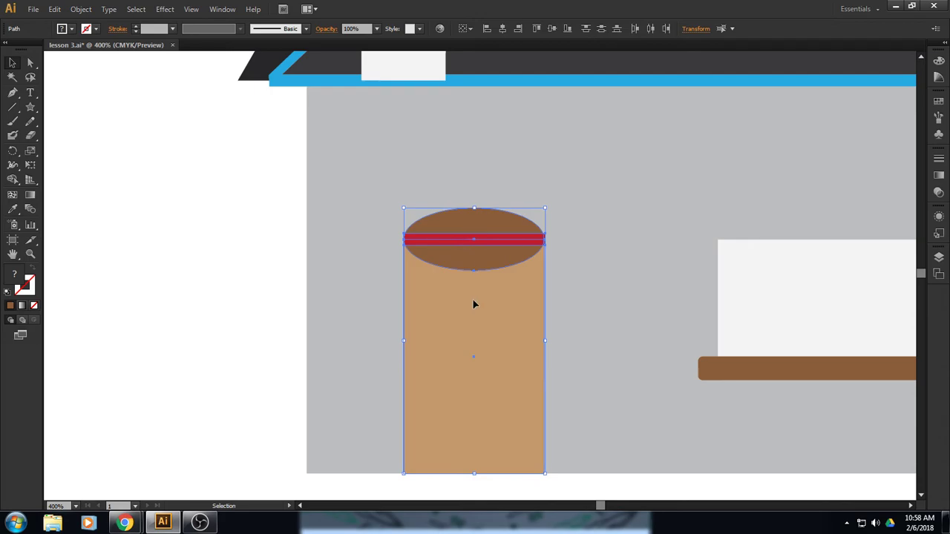
left_click(13, 180)
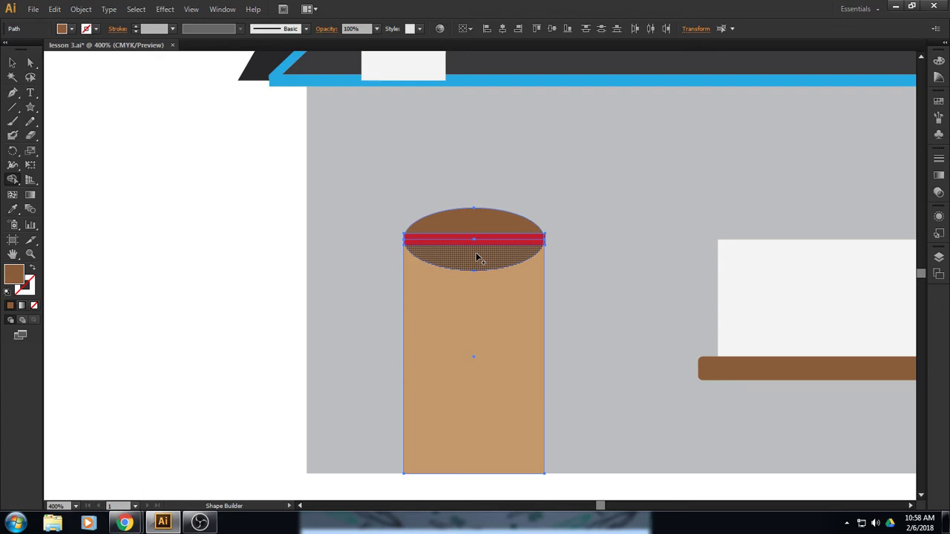
left_click_drag(477, 258, 479, 293)
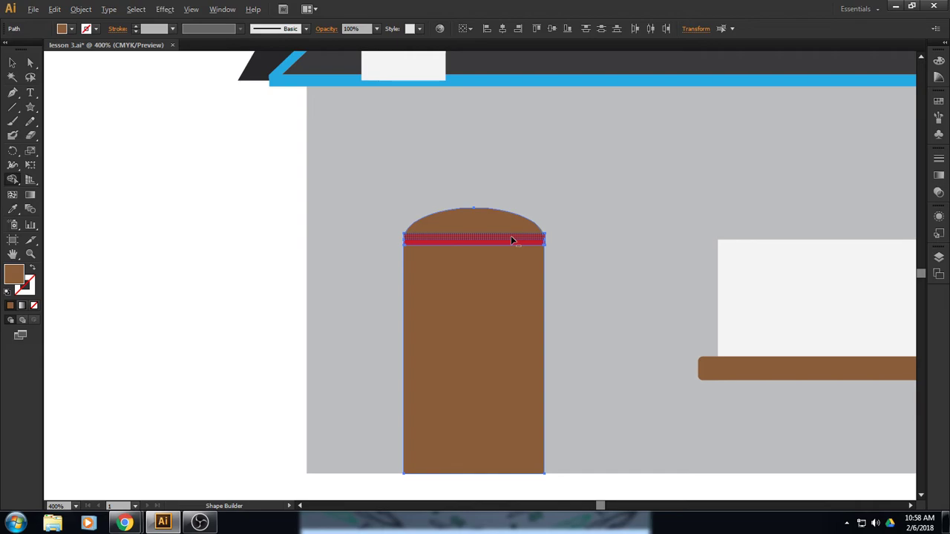
- Remove the red band's regions inside the oval with the Shape Builder, and deselect the door shapes
left_click_drag(511, 237, 507, 242)
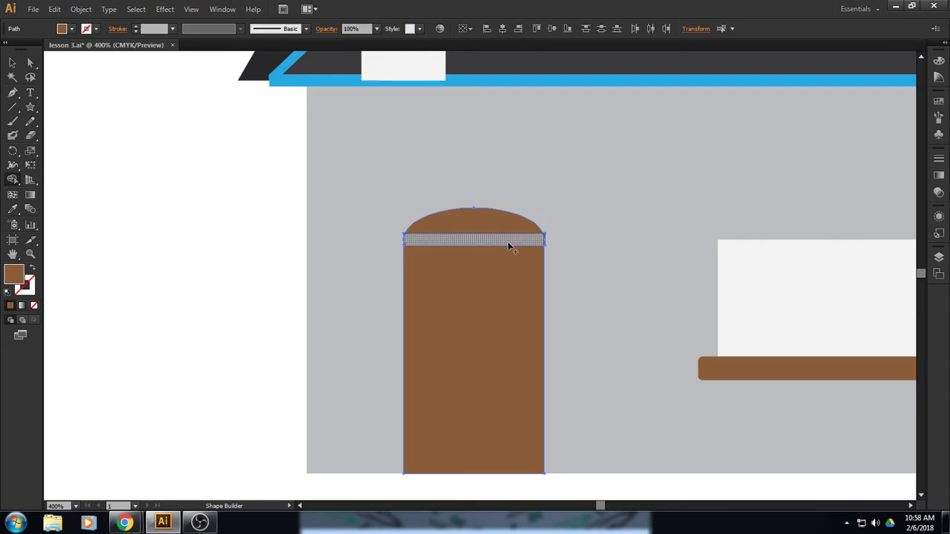
key("z")
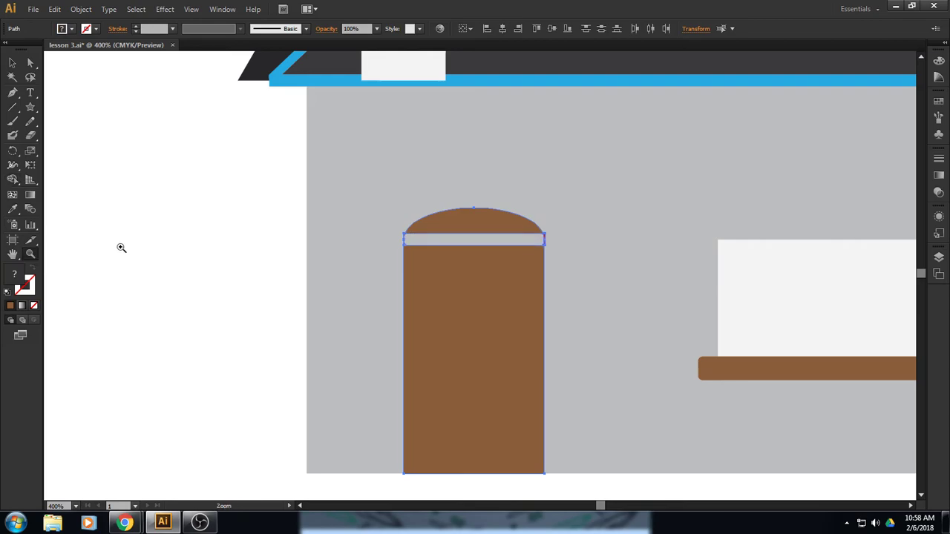
left_click(12, 63)
left_click(136, 166)
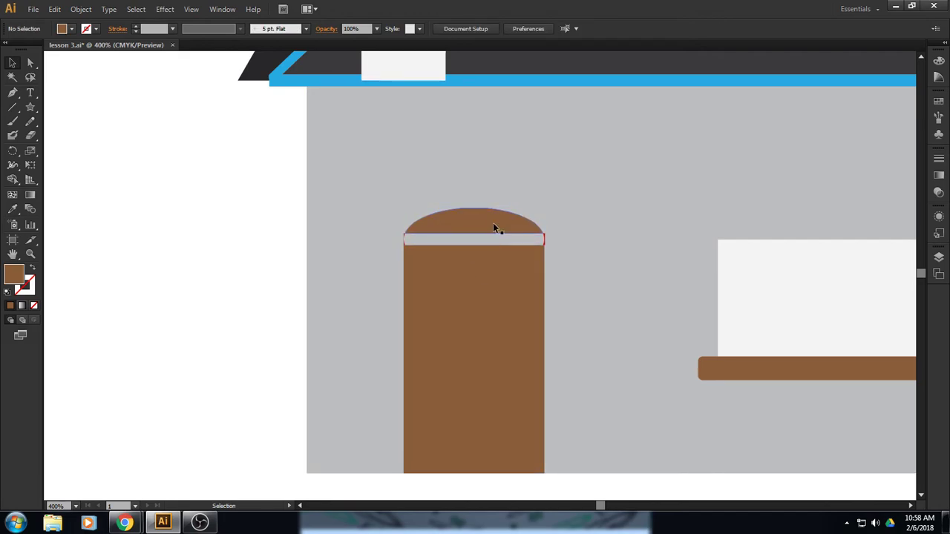
- Inspect the ends of the gap between the door and its arch up close for leftover red slivers
left_click(31, 254)
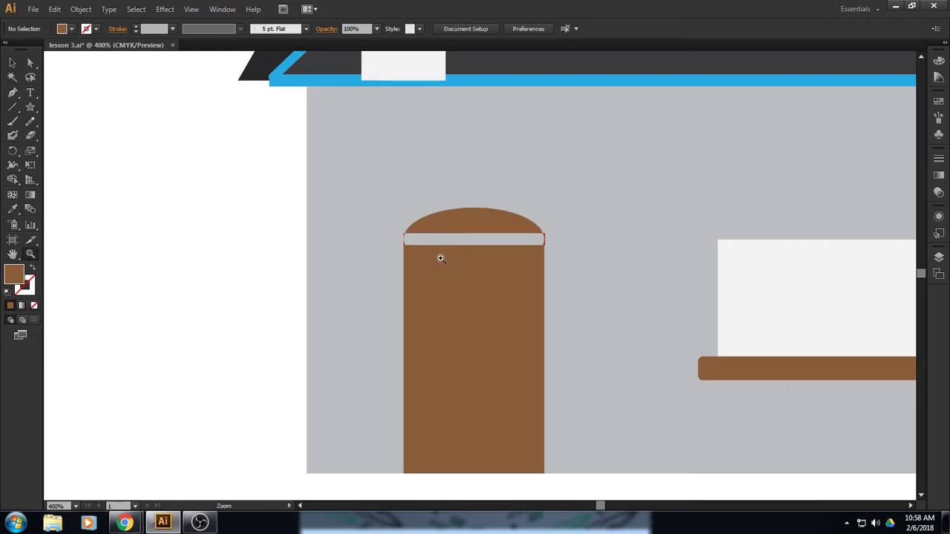
left_click(449, 241)
left_click(444, 270)
left_click(451, 282)
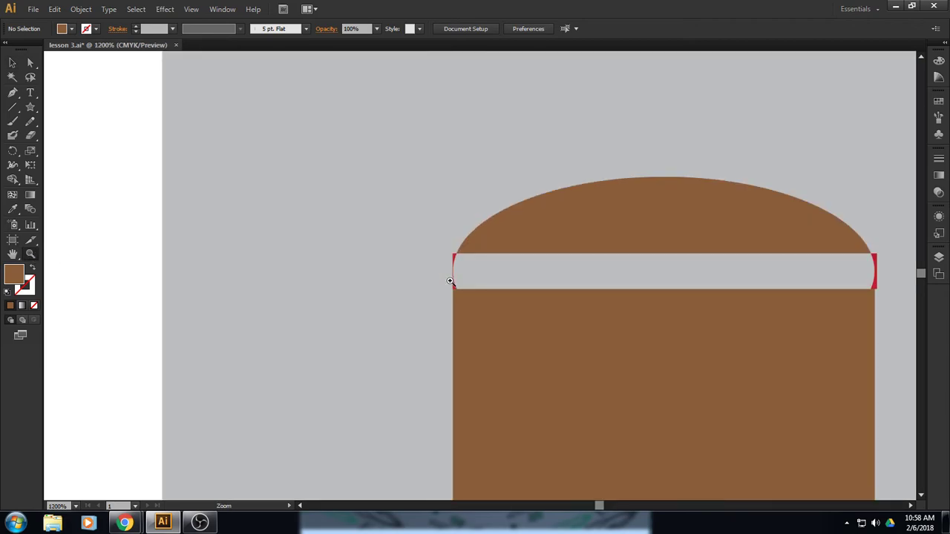
- Delete the red and tan leftover slivers at the left end of the gap between the arch and the door
left_click(467, 283)
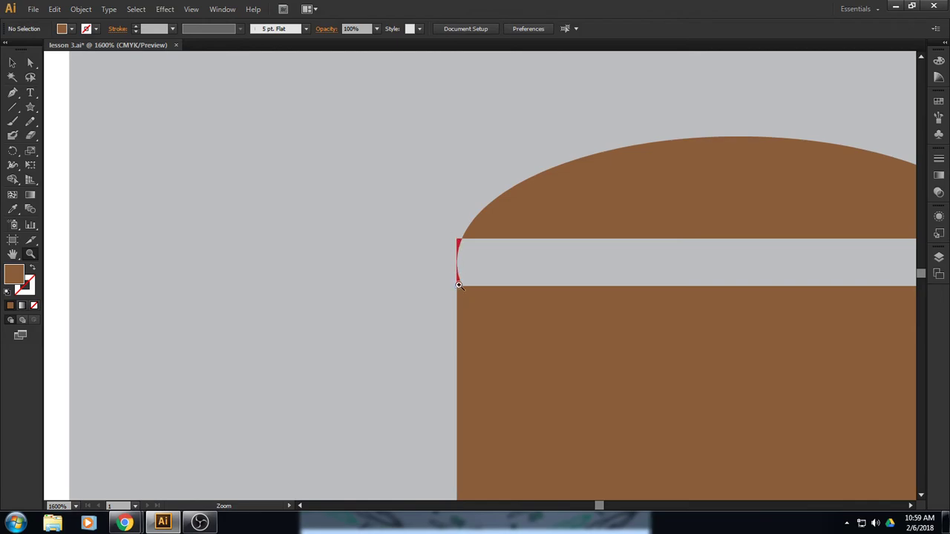
key("v")
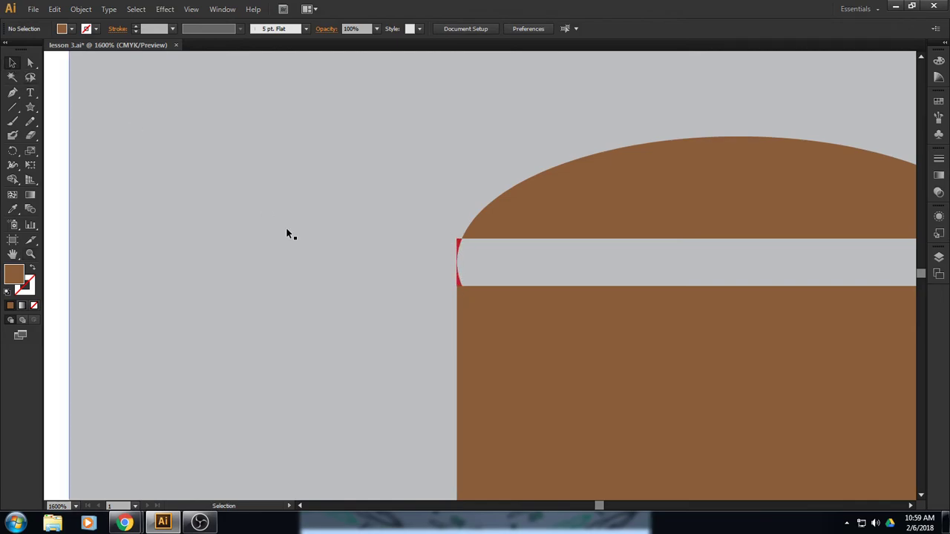
left_click(460, 285)
key("Delete")
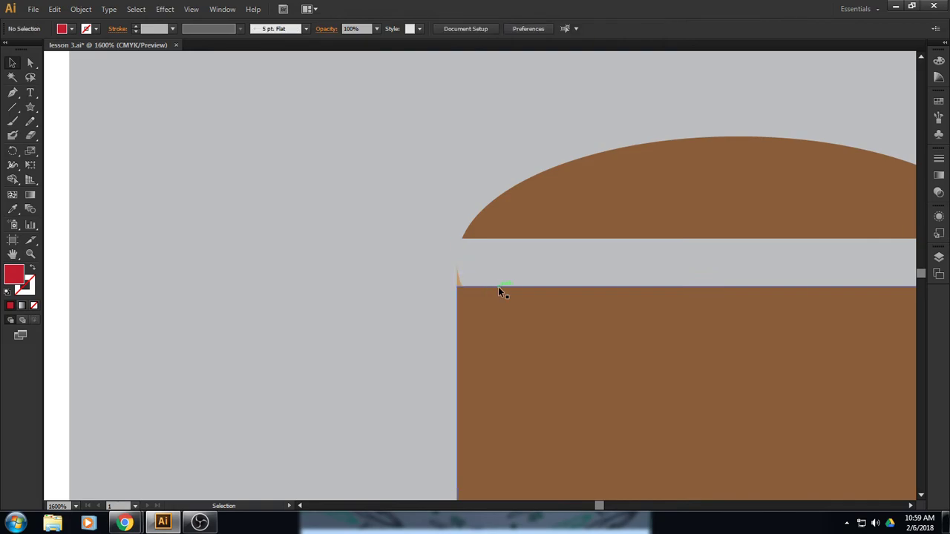
left_click(459, 283)
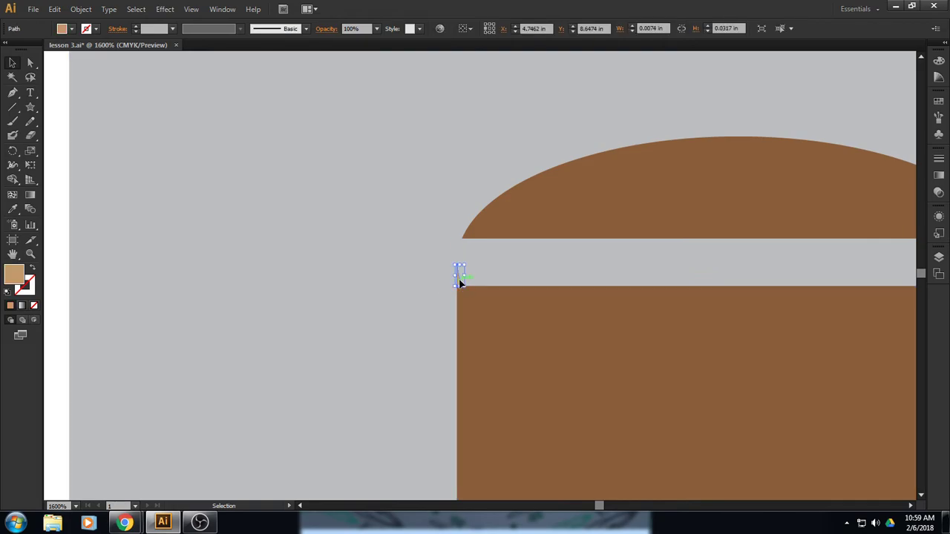
left_click(460, 284)
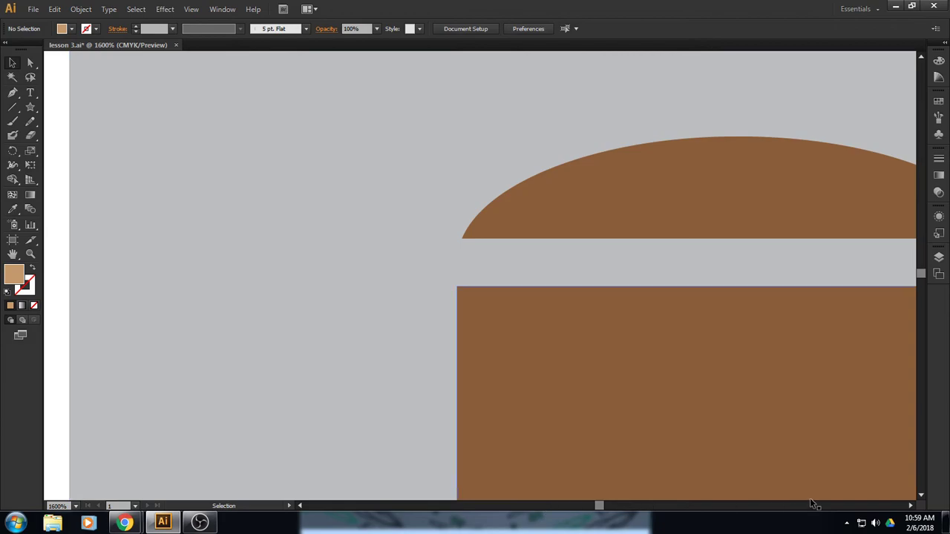
- Delete the red and tan leftover slivers at the right end of the gap between the arch and the door
left_click(910, 506)
left_click(911, 505)
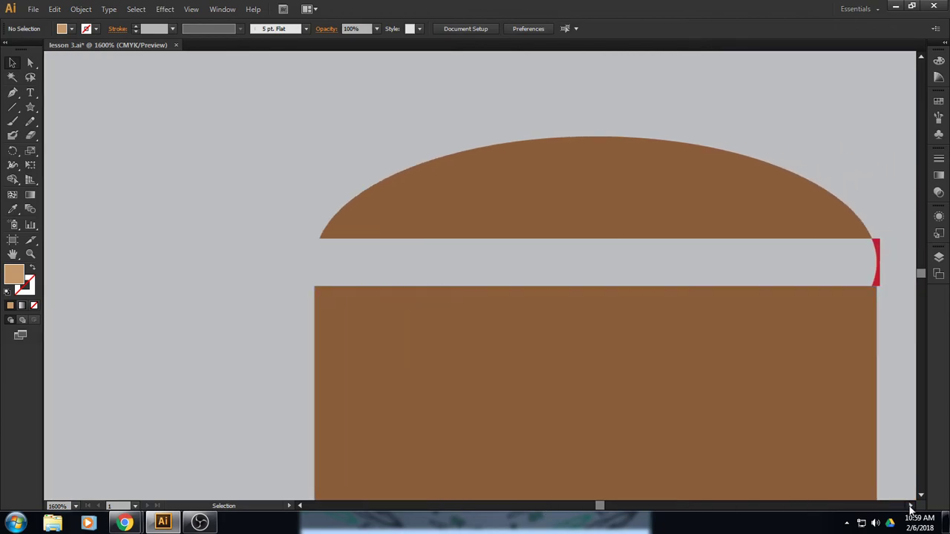
left_click(791, 267)
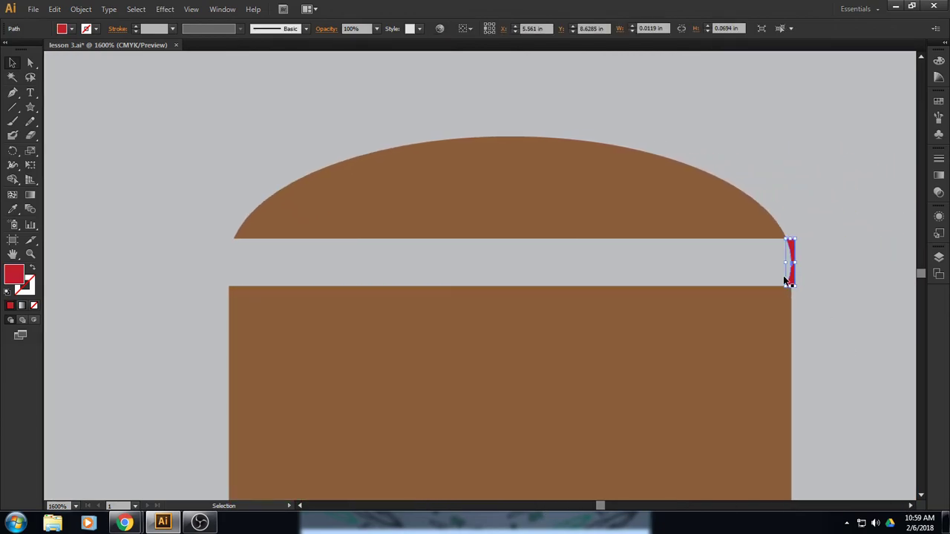
key("Delete")
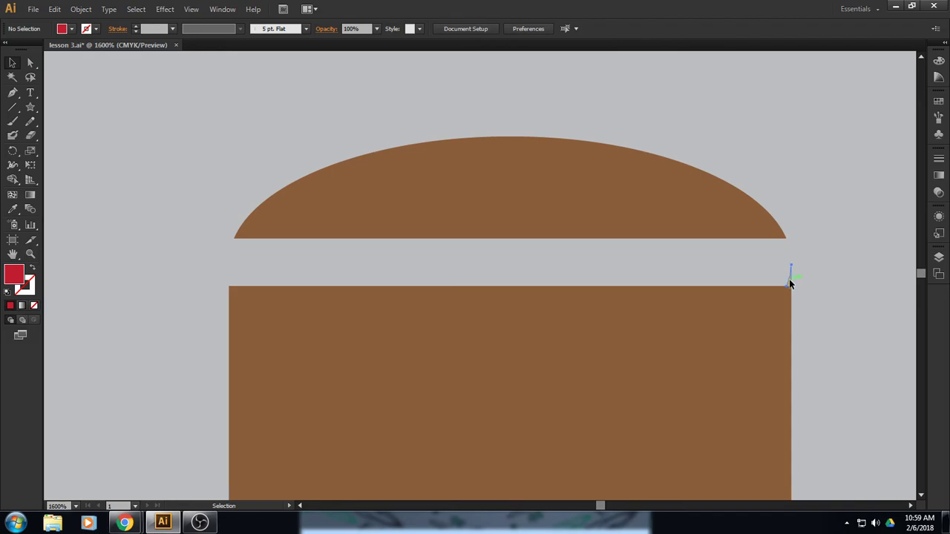
left_click(789, 282)
key("Delete")
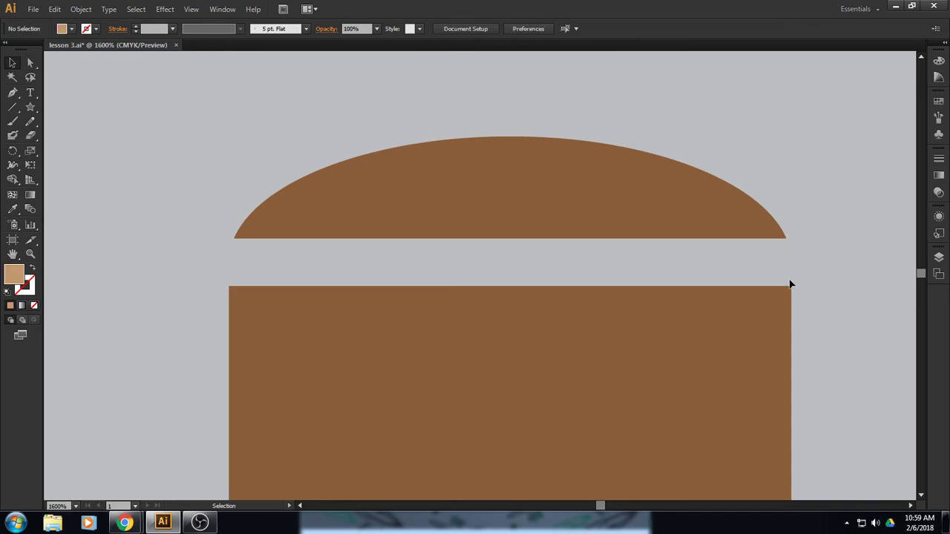
- Change the fill of the arch above the door to light blue
left_click(469, 176)
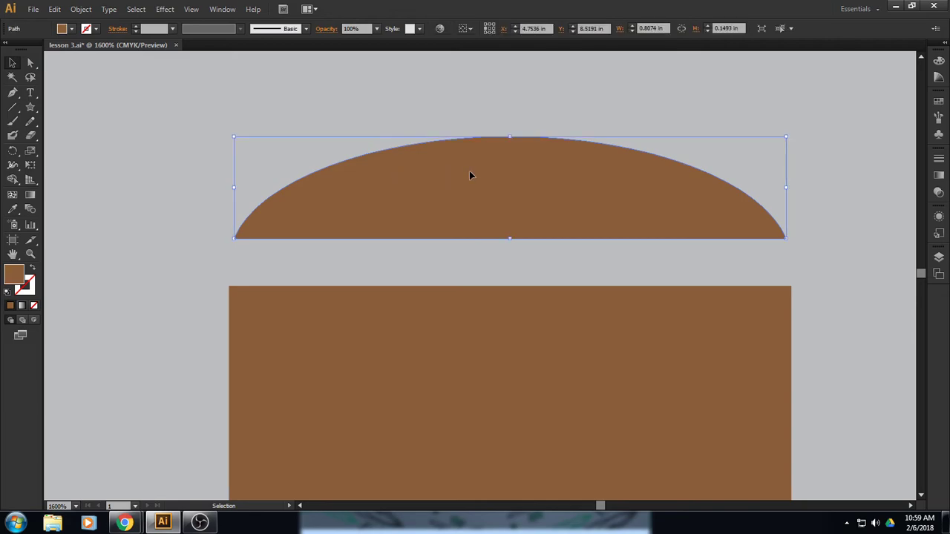
left_click(72, 29)
left_click(83, 57)
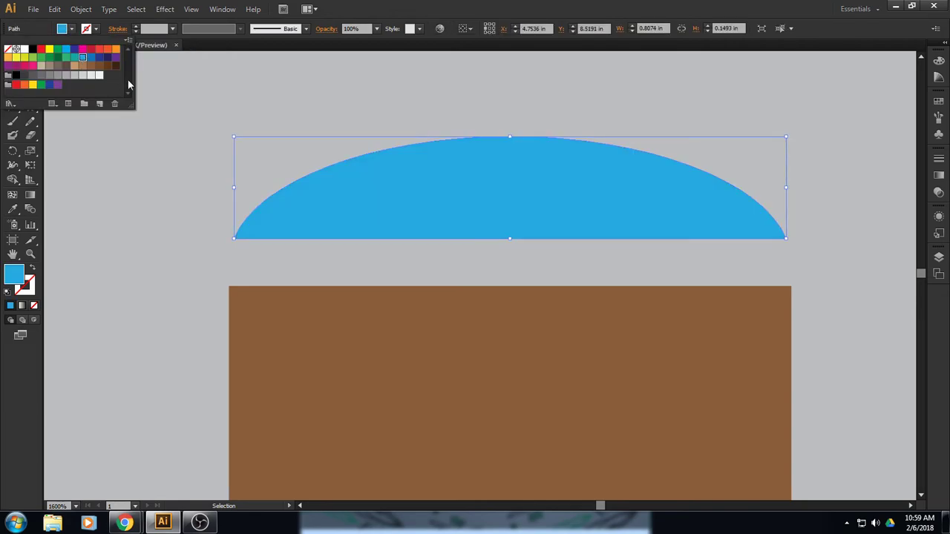
- Show all hidden objects to bring back the white starburst over the door arch
double_click(13, 254)
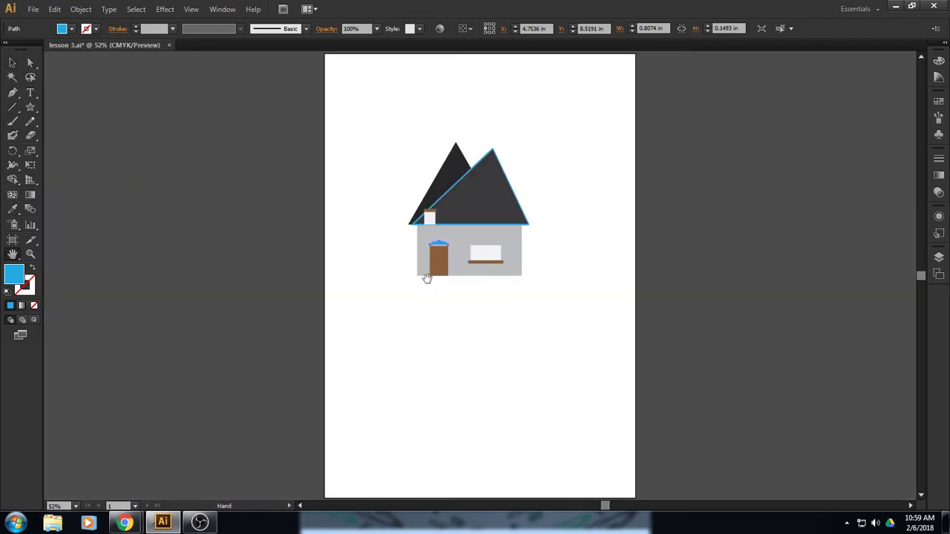
left_click(31, 254)
left_click(439, 256)
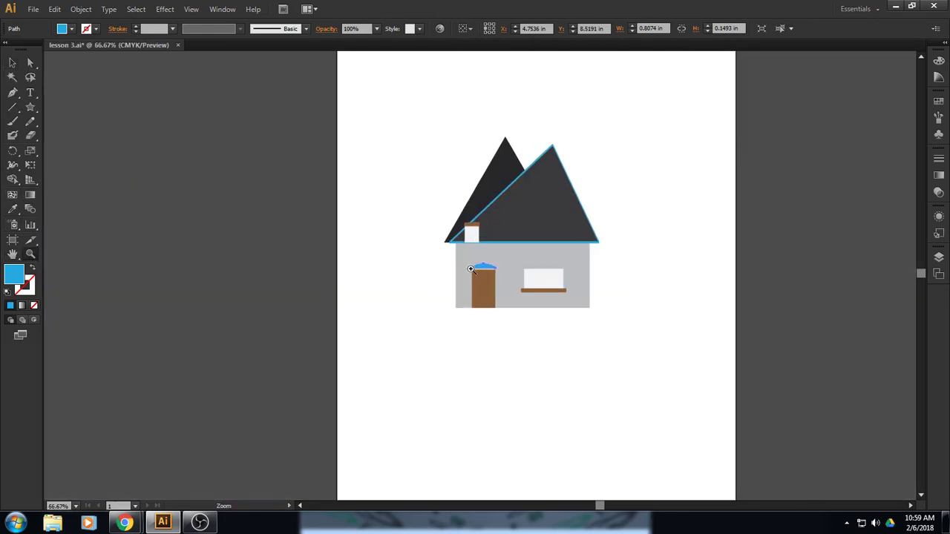
left_click(494, 278)
left_click(481, 282)
left_click(472, 281)
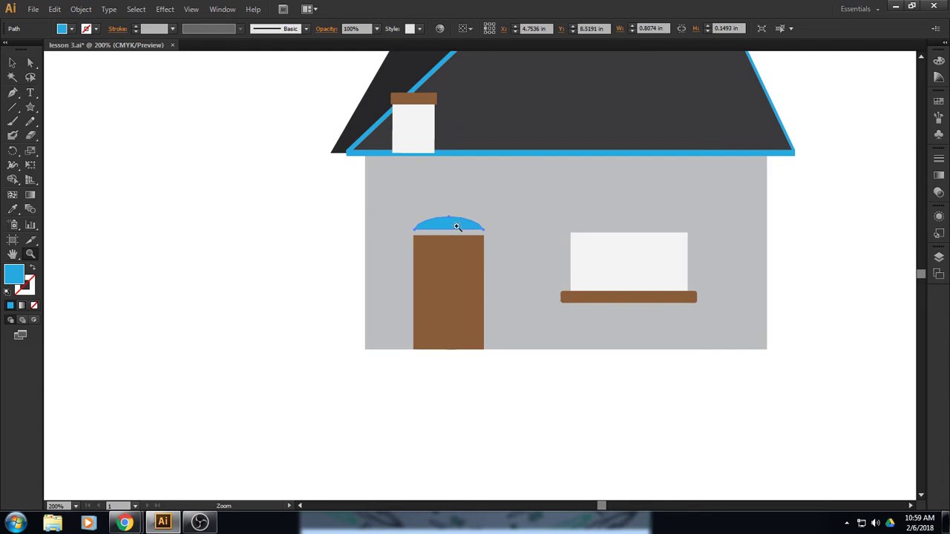
left_click(11, 64)
left_click(119, 161)
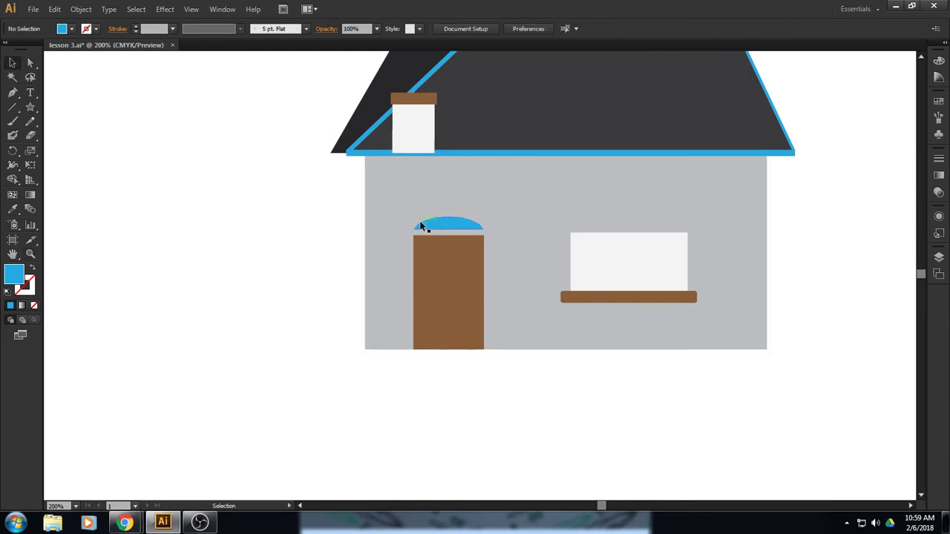
left_click_drag(426, 220, 483, 231)
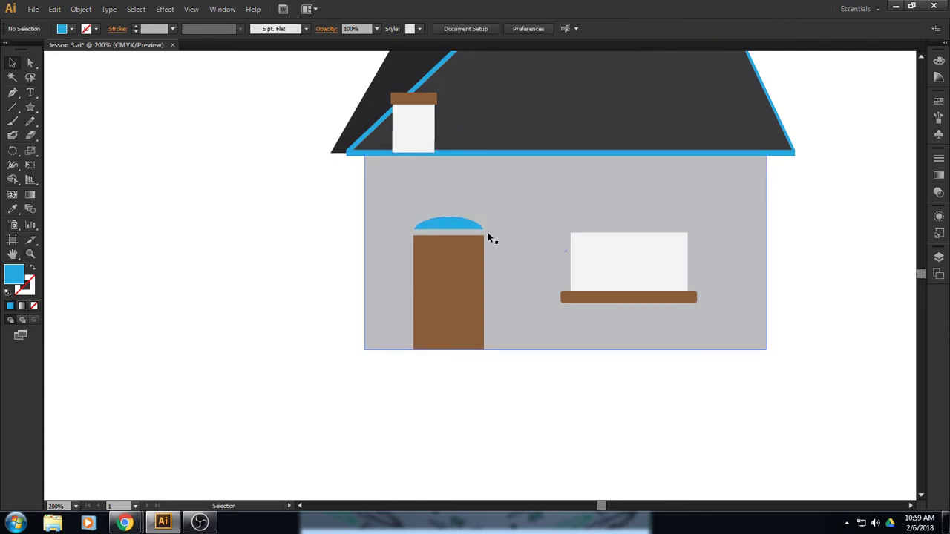
left_click(88, 10)
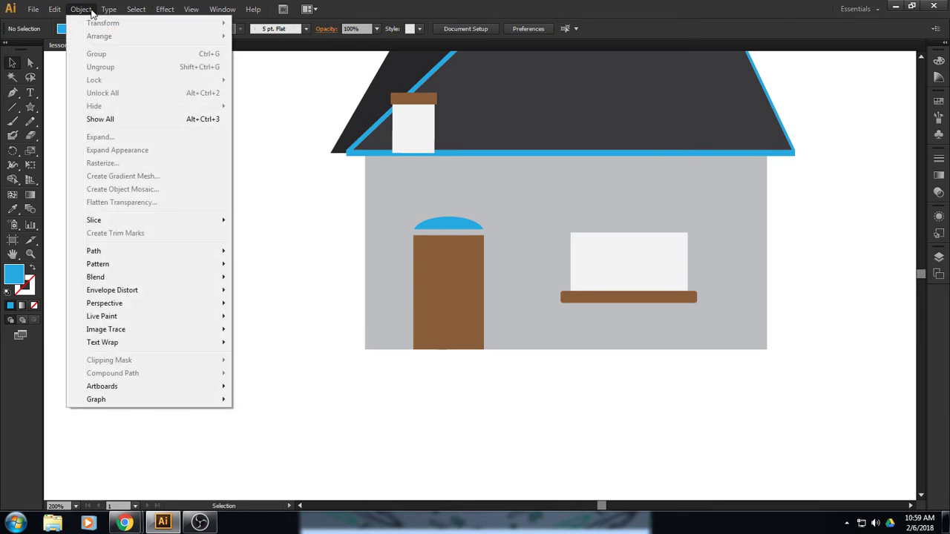
left_click(114, 119)
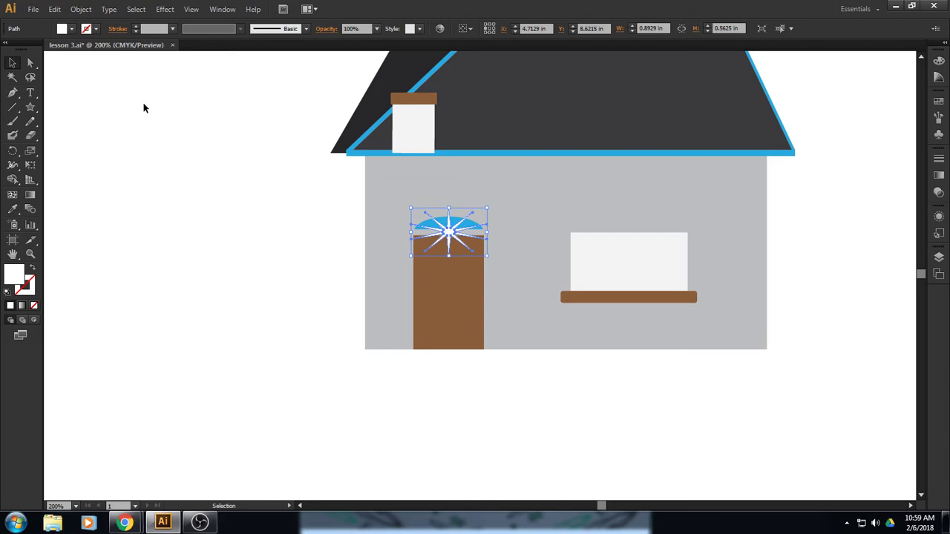
- Cut the starburst's upper rays out of the blue arch using the Shape Builder on both shapes
key("z")
left_click(475, 257)
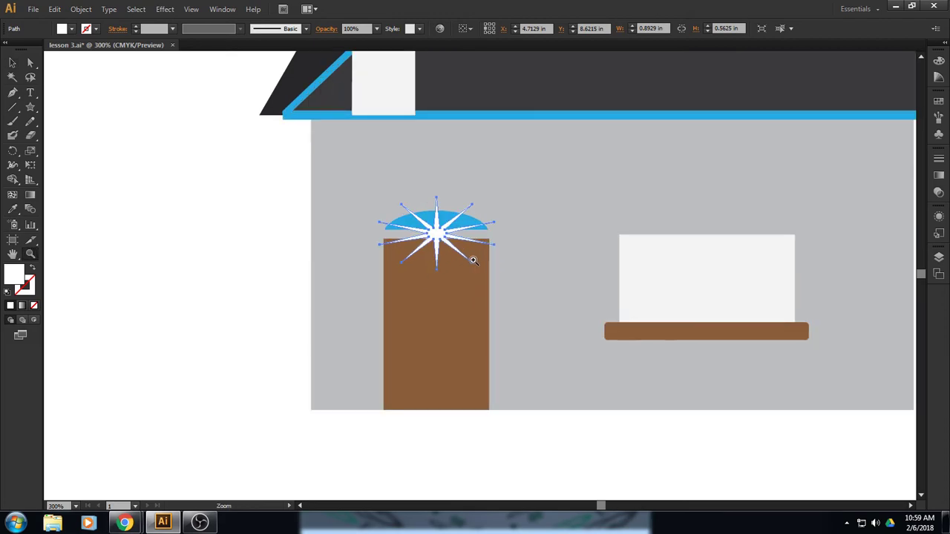
left_click(472, 260)
left_click(472, 260)
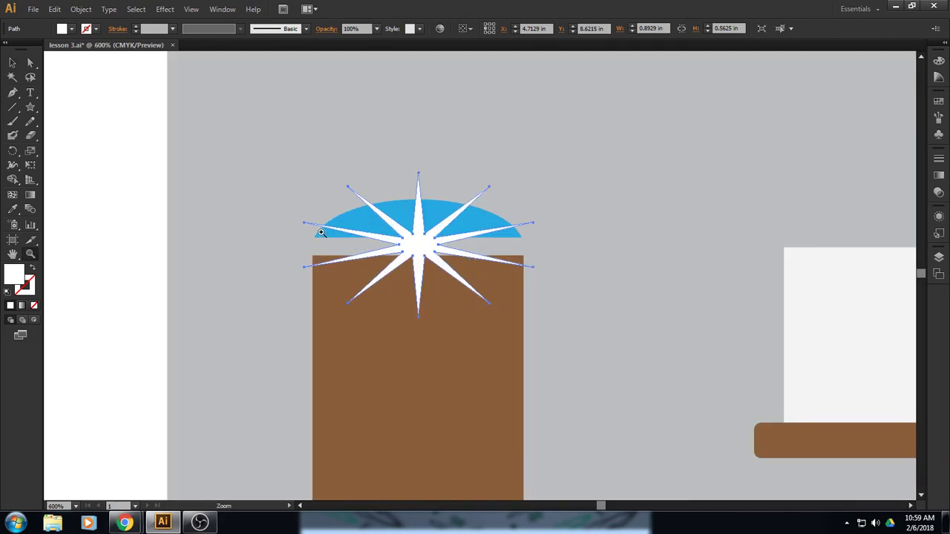
left_click(15, 64)
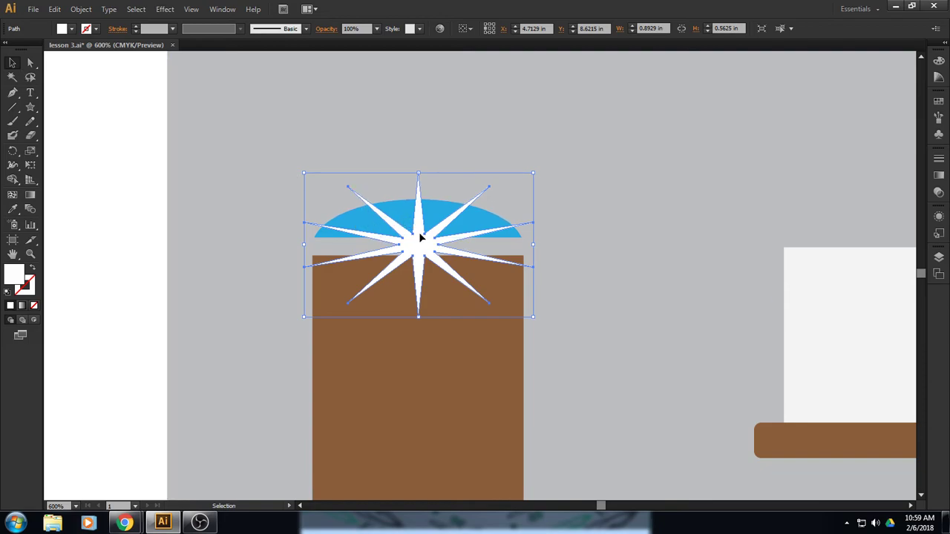
left_click(363, 217, "shift")
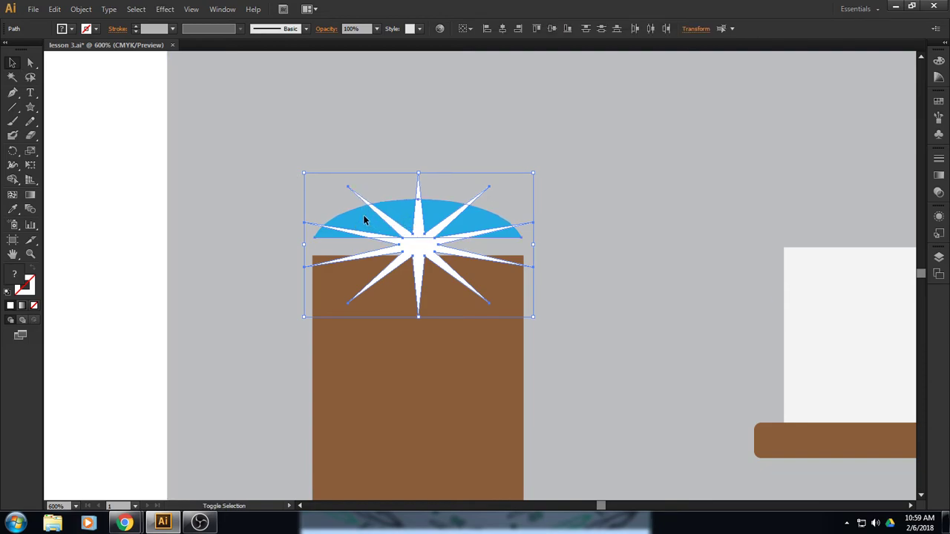
left_click(13, 183)
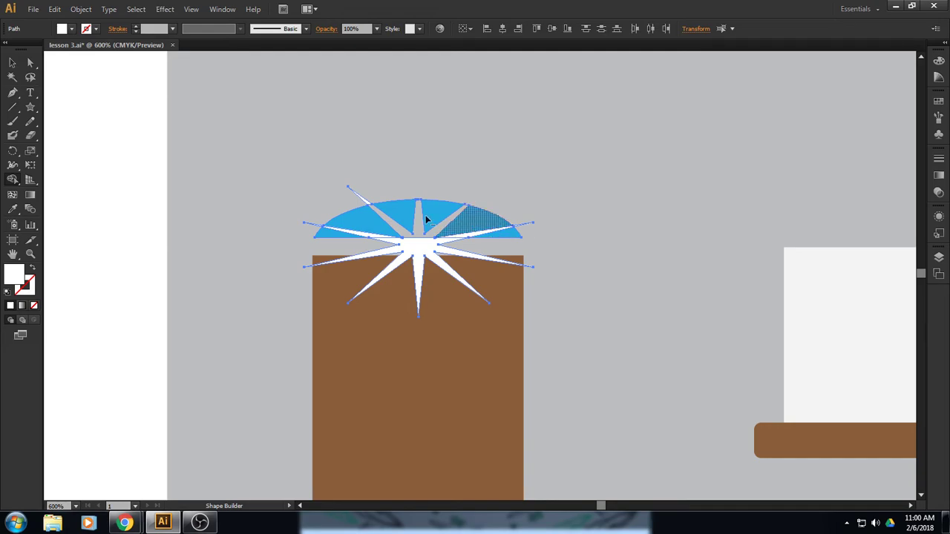
left_click(364, 202, "alt")
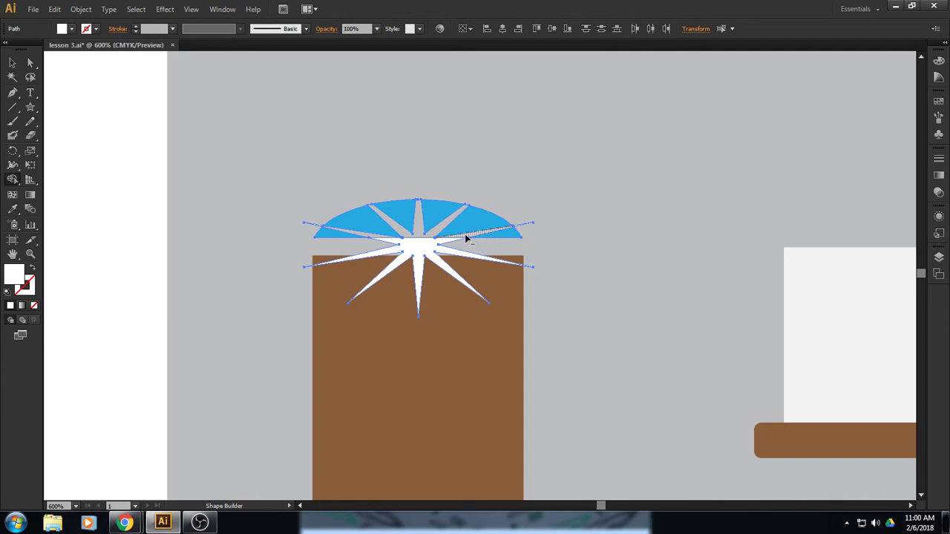
- Delete the remaining white starburst body and the two ray tips sticking out beside the blue arch
left_click(12, 62)
left_click(64, 127)
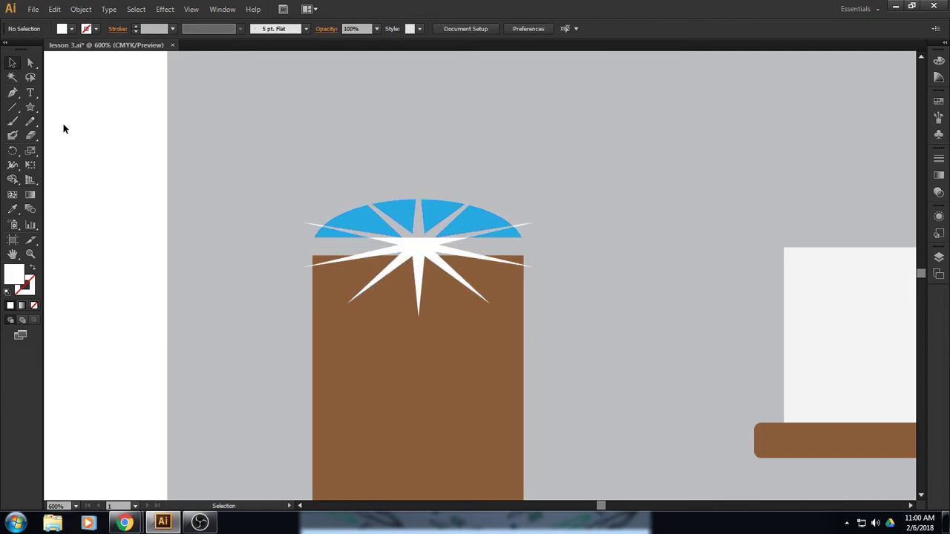
left_click(405, 256)
key("Delete")
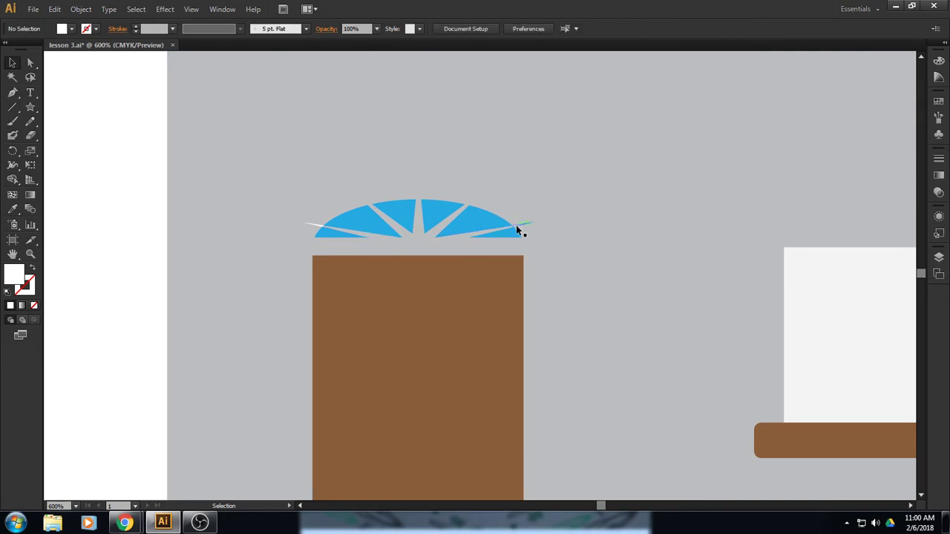
left_click(520, 225)
key("Delete")
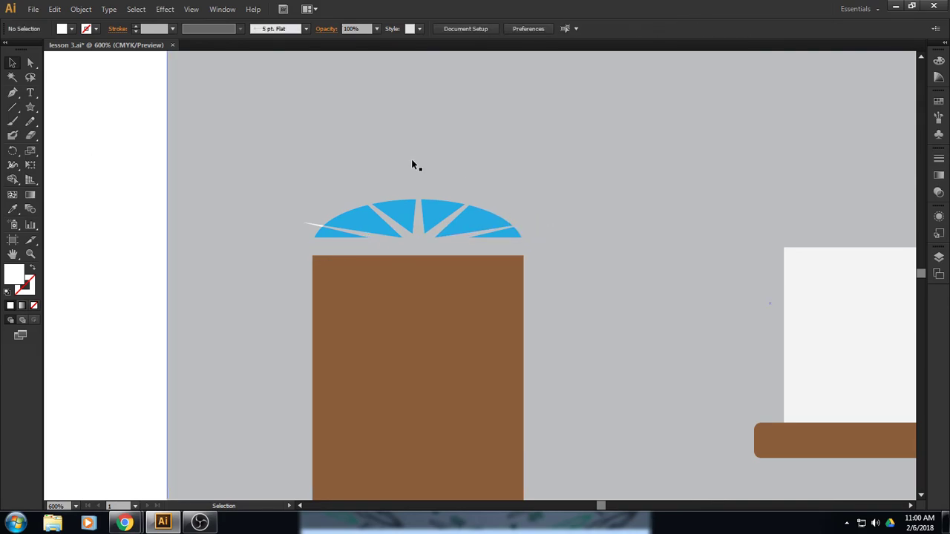
left_click(317, 225)
key("Delete")
- Save the house drawing under its existing file name
double_click(13, 255)
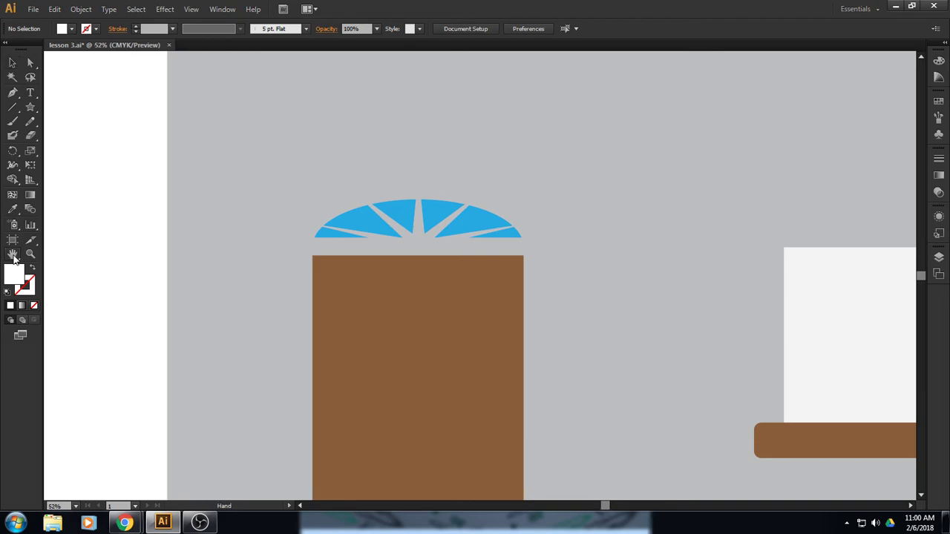
left_click(34, 9)
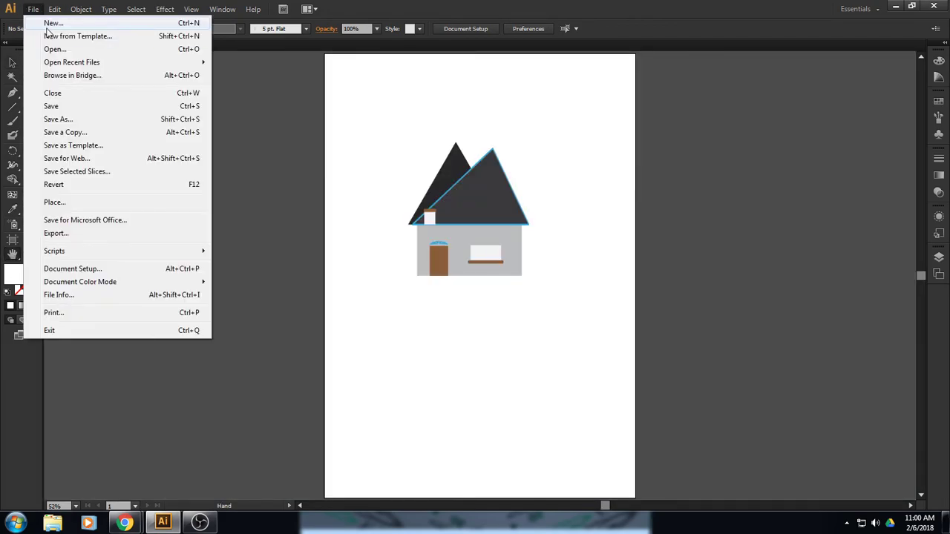
left_click(59, 106)
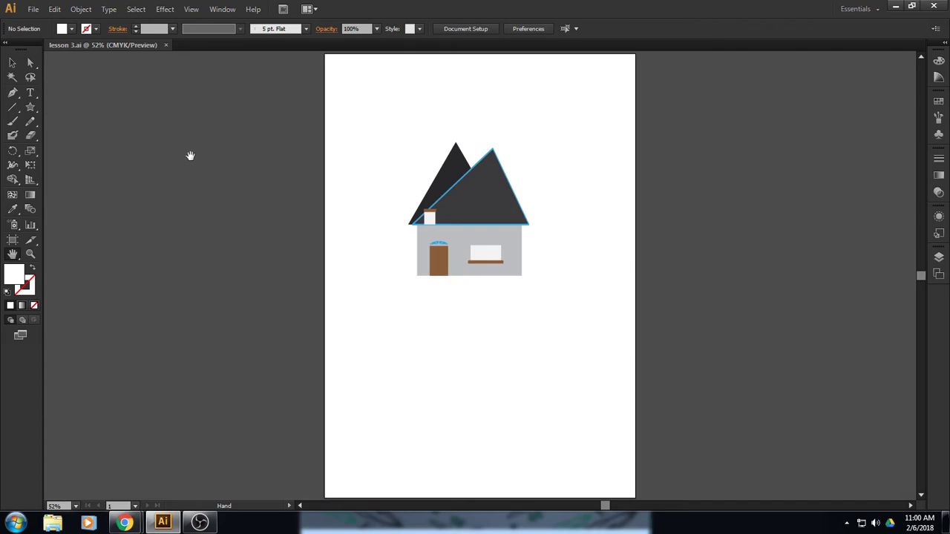
- Draw a rectangle about 6.95 in wide and 1.96 in high across the two roof peaks
left_click(35, 258)
left_click(499, 206)
left_click(464, 242)
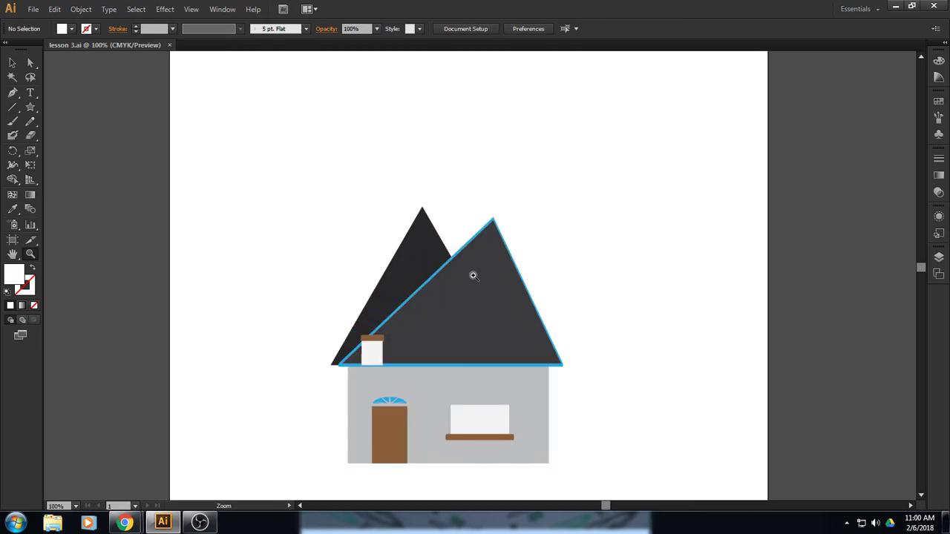
left_click(469, 297)
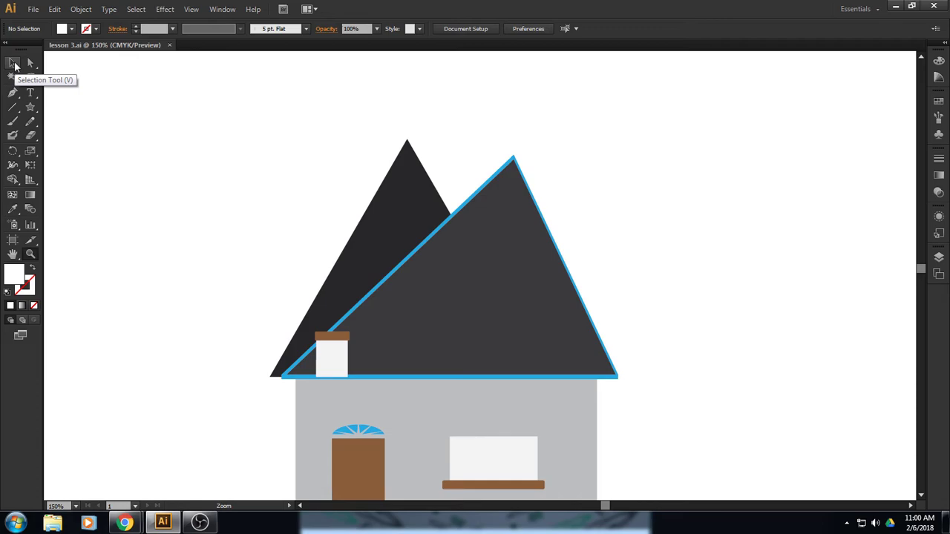
left_click(137, 10)
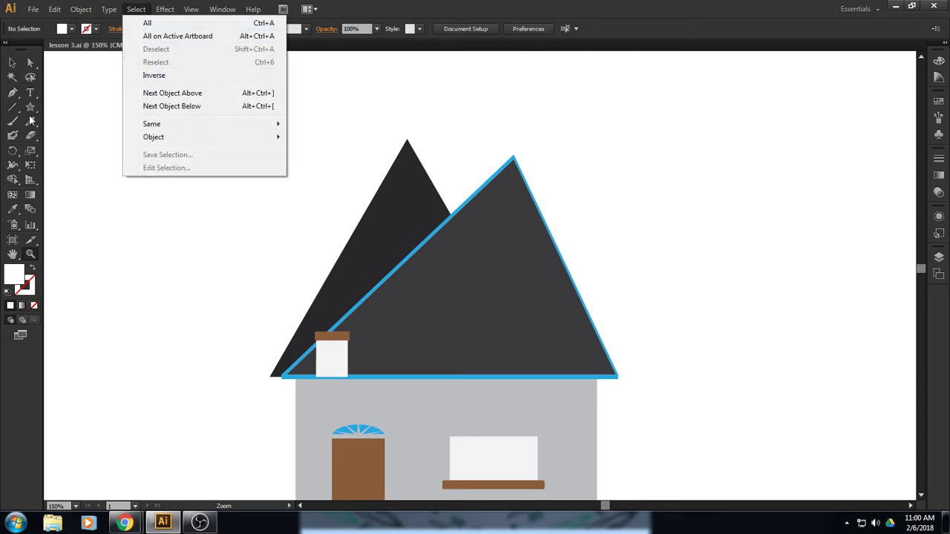
left_click_drag(31, 108, 63, 107)
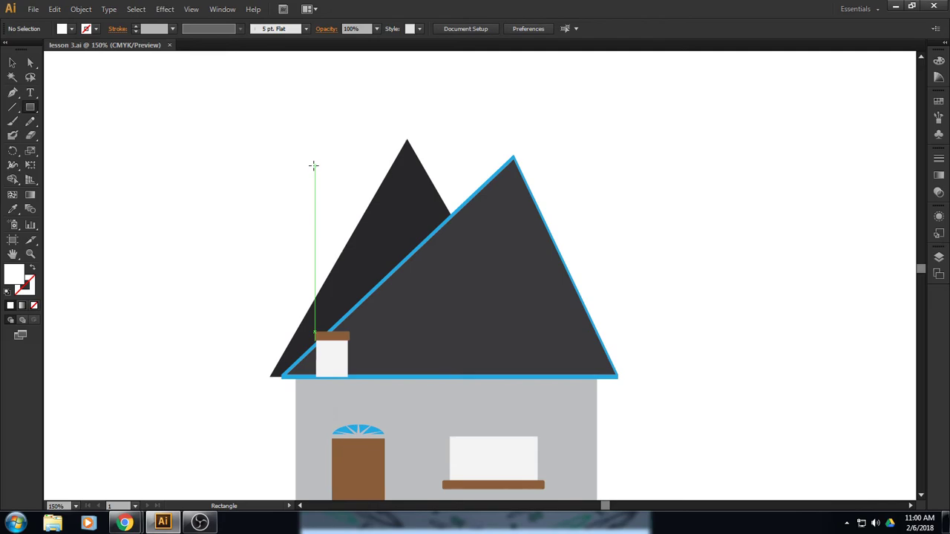
left_click_drag(254, 126, 699, 252)
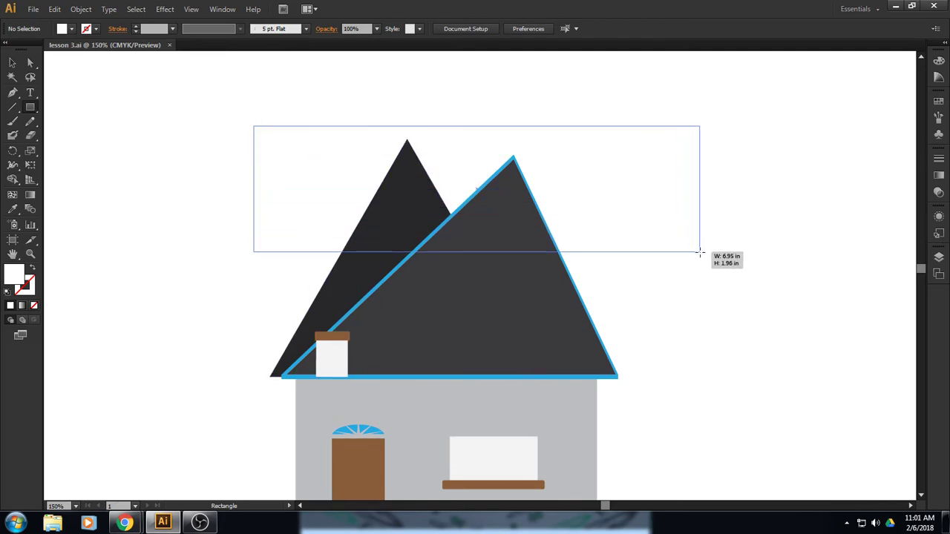
- Finish the rectangle over both roof peaks at about 7.15 × 2.06 in, and remove its overlap with the front roof triangle using Shape Builder
left_click_drag(699, 252, 711, 258)
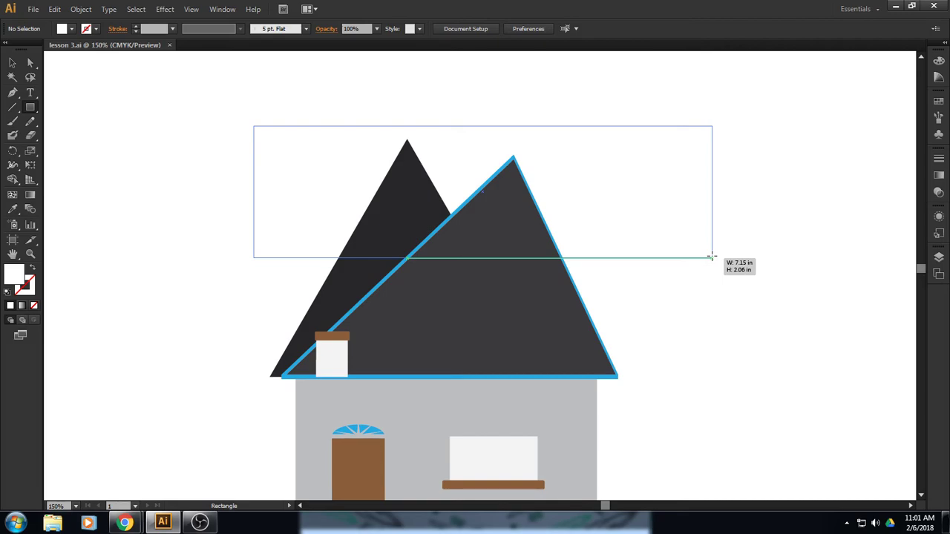
left_click_drag(711, 257, 711, 257)
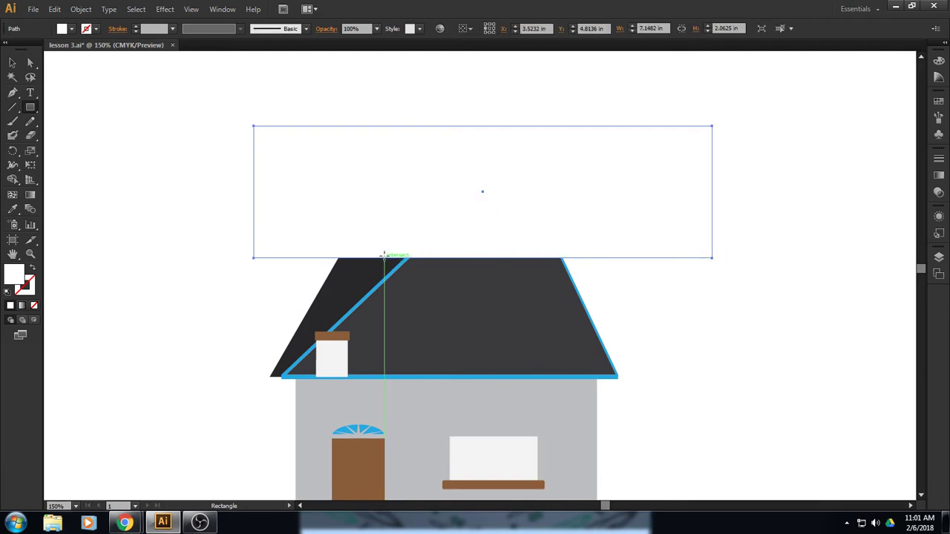
left_click(12, 64)
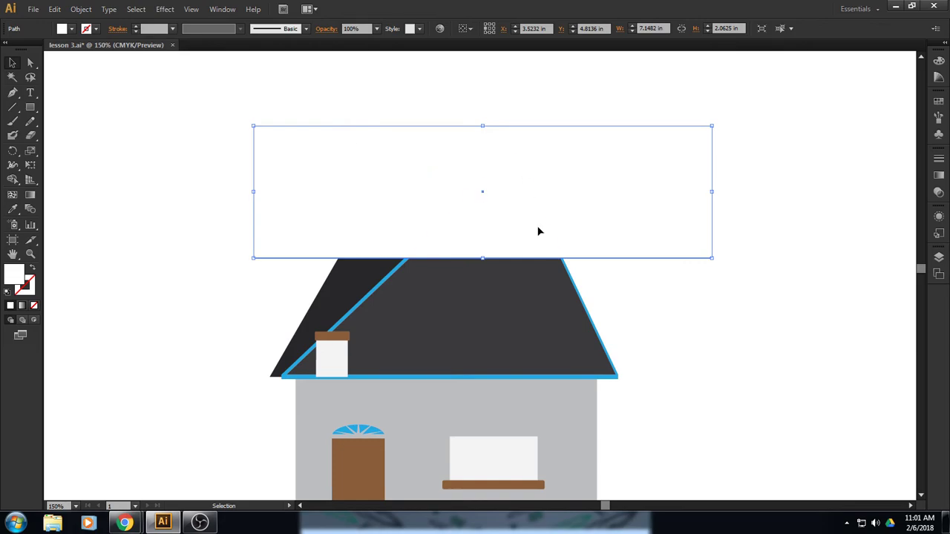
left_click(562, 299, "shift")
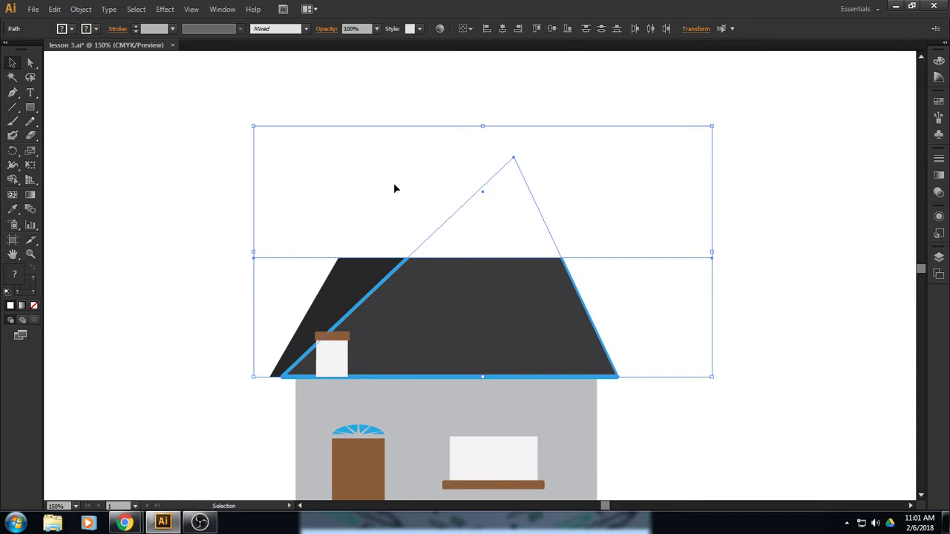
left_click(12, 179)
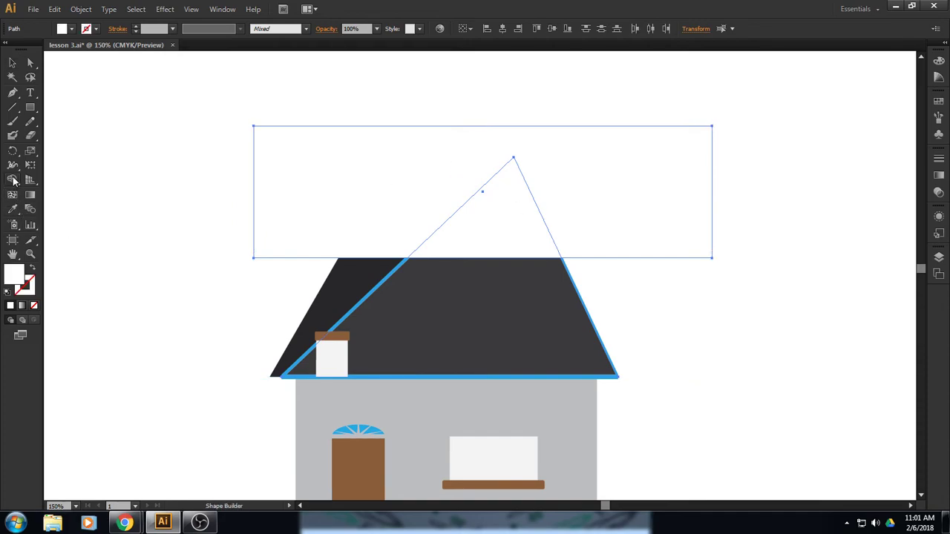
left_click(490, 240)
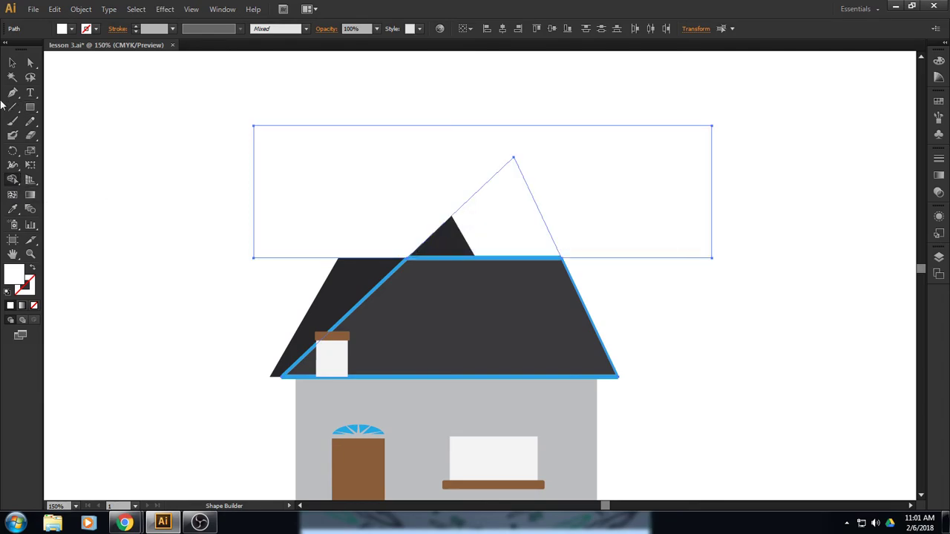
- Delete the leftover white cutting rectangle above the roof
left_click(12, 63)
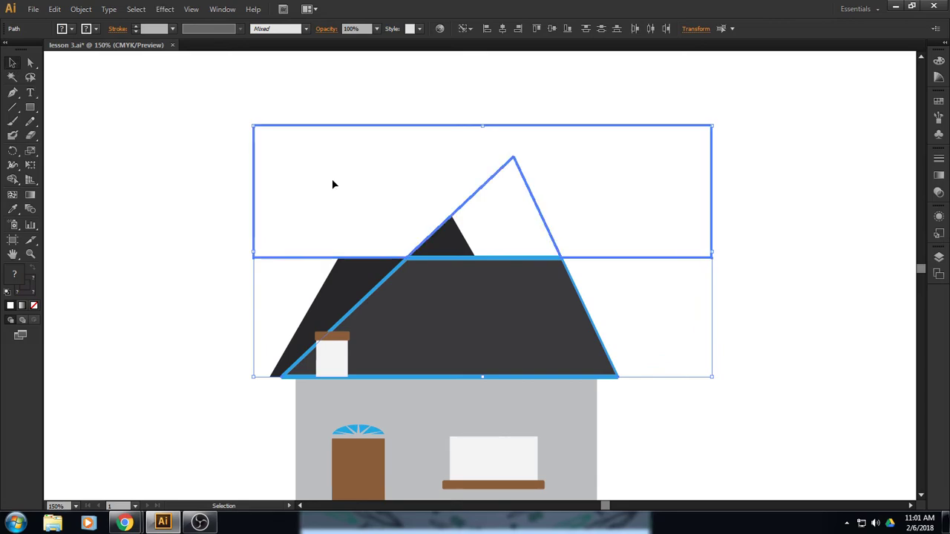
left_click(732, 190)
left_click(672, 202)
key("Delete")
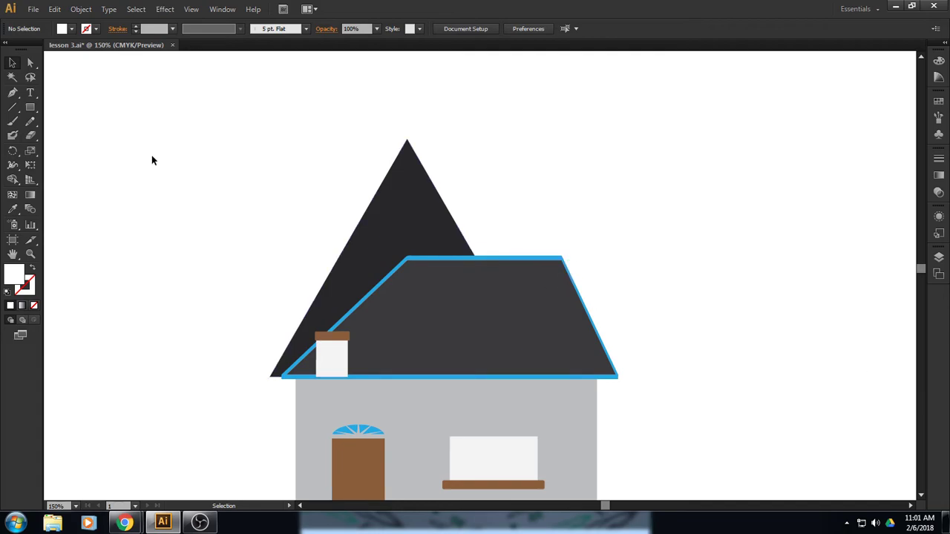
- Reshape the front roof by moving its upper right corner slightly inward and its upper left corner to the tall triangle's right edge
left_click(31, 64)
left_click(471, 262)
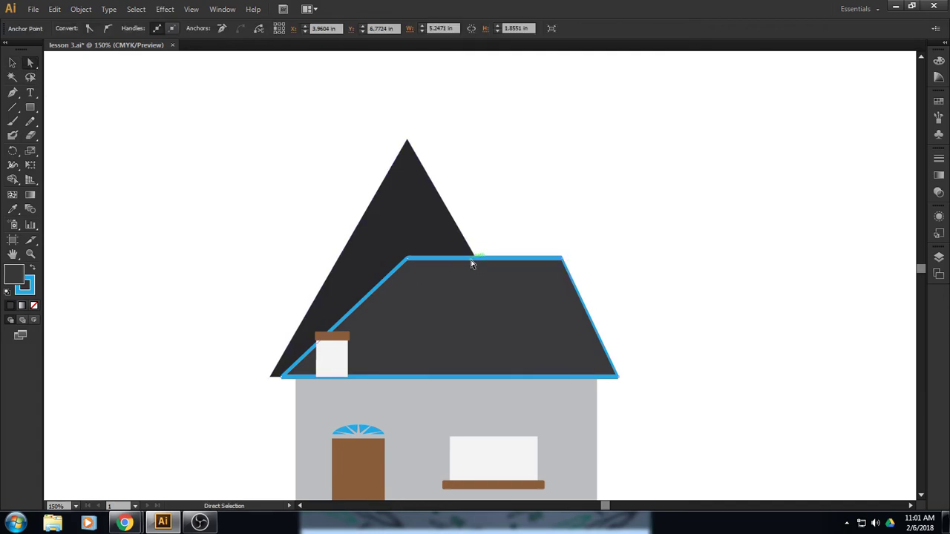
left_click(12, 62)
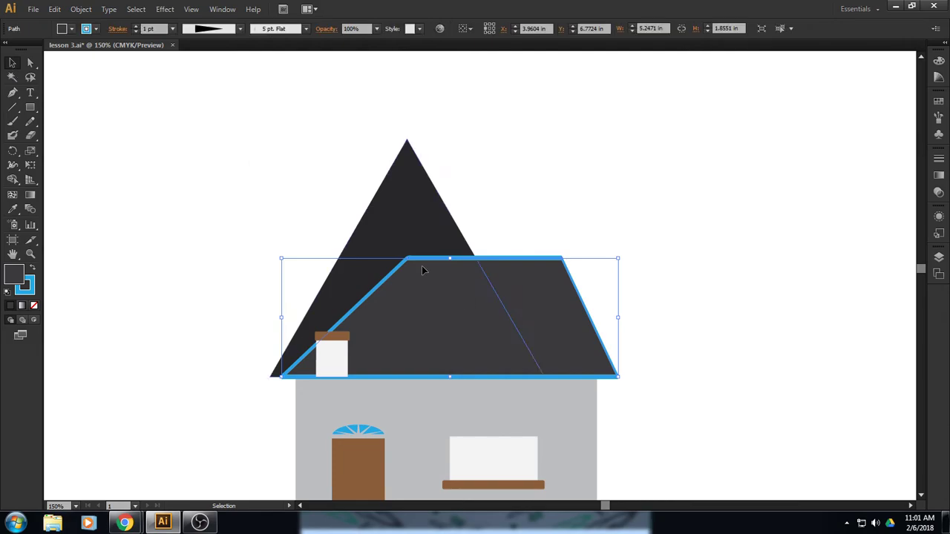
left_click(30, 63)
left_click_drag(562, 259, 547, 260)
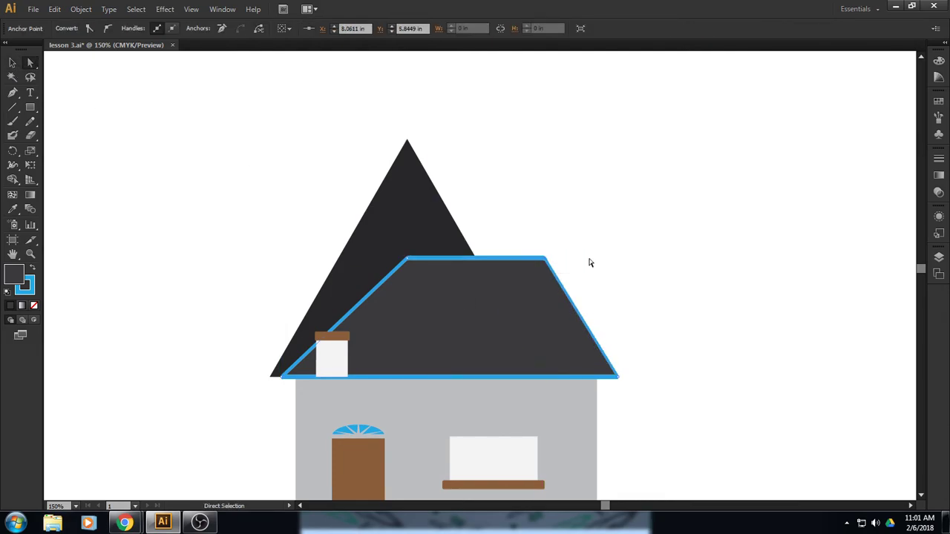
left_click_drag(407, 262, 473, 257)
left_click(625, 256)
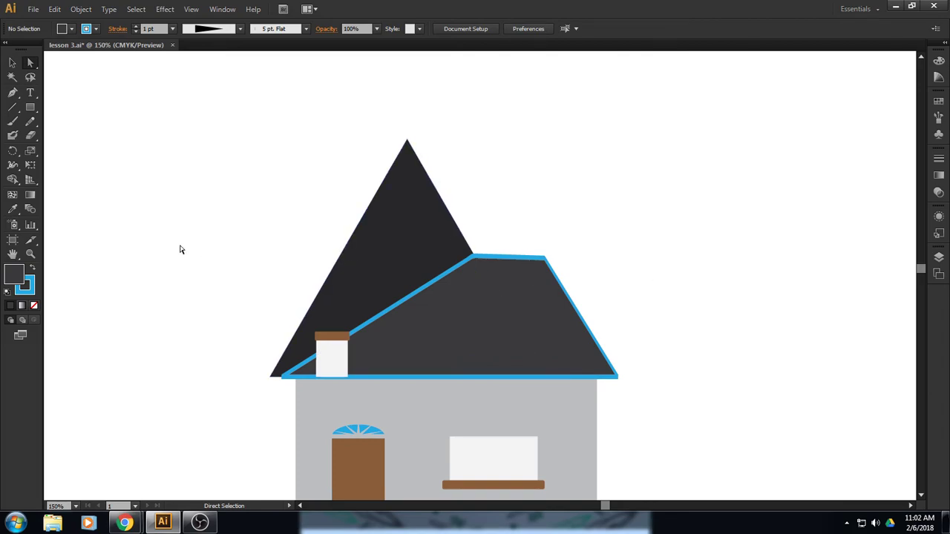
- Draw an ellipse about 1.94 × 1.02 in above the front roof, with C=70 M=15 Y=0 K=0 fill, grey stroke, Uniform profile and Basic brush
scroll(184, 256, "up", 3)
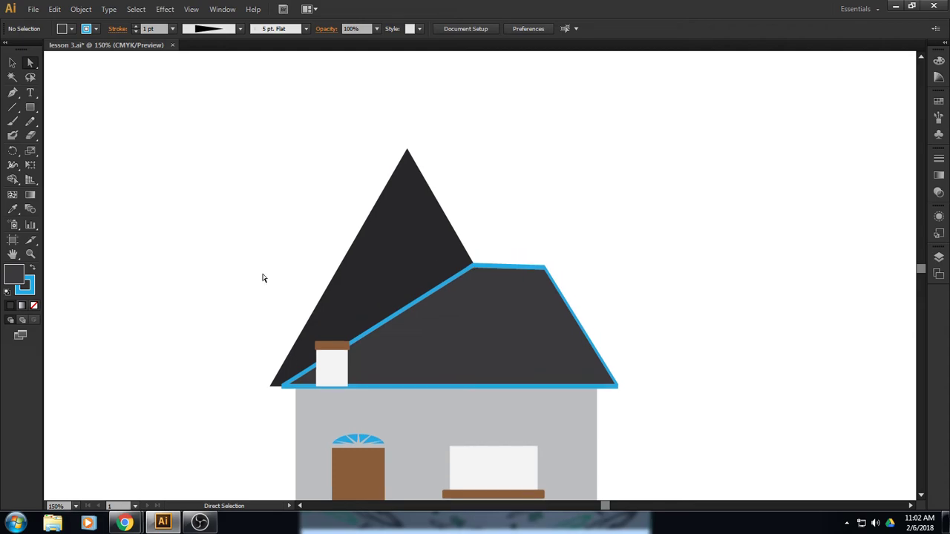
left_click(136, 9)
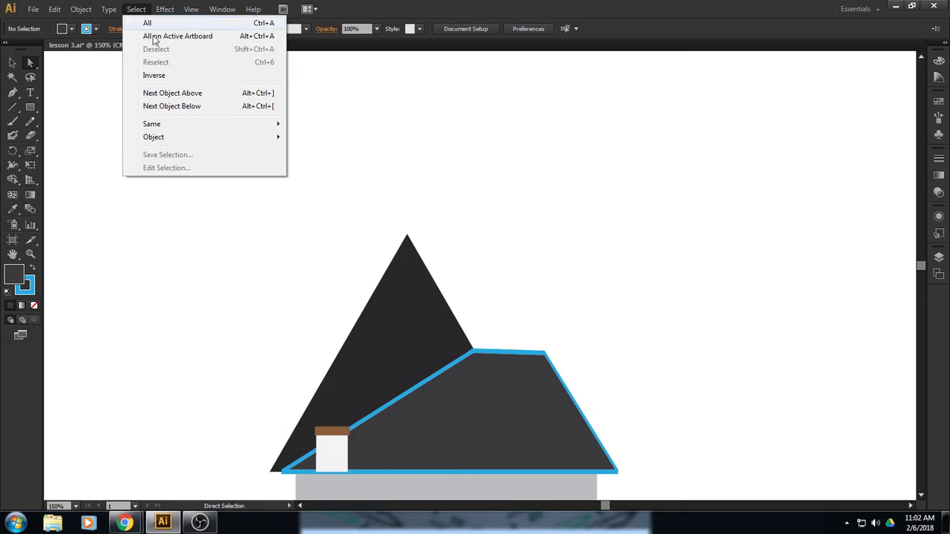
left_click(138, 10)
left_click(31, 109)
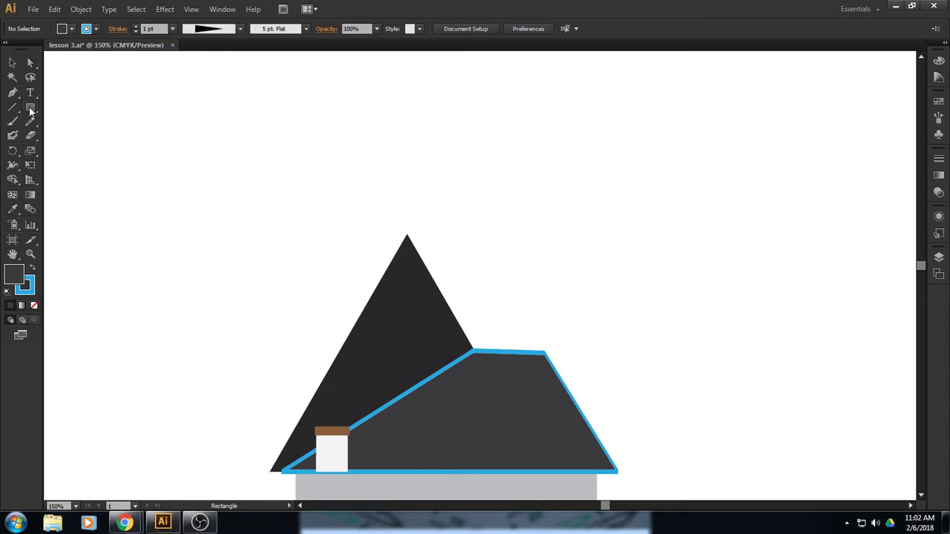
left_click(82, 138)
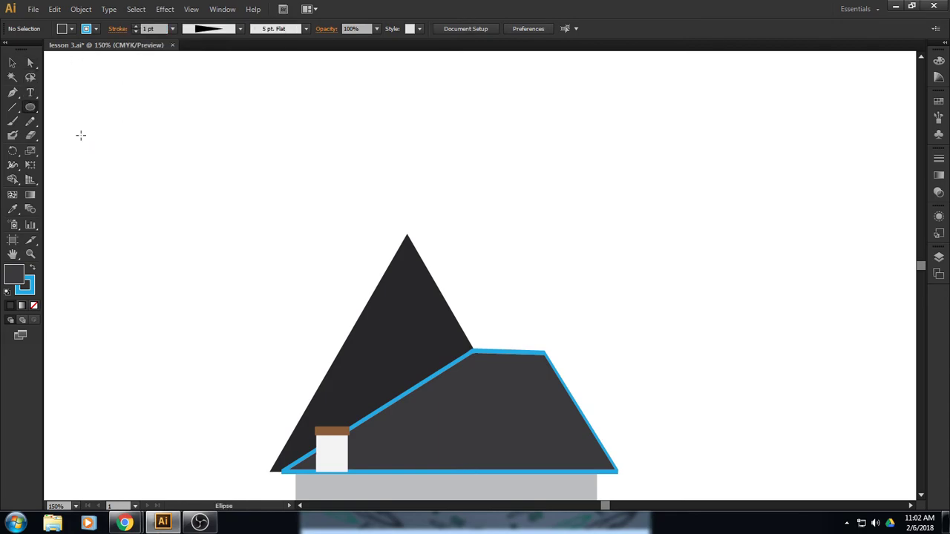
left_click(70, 30)
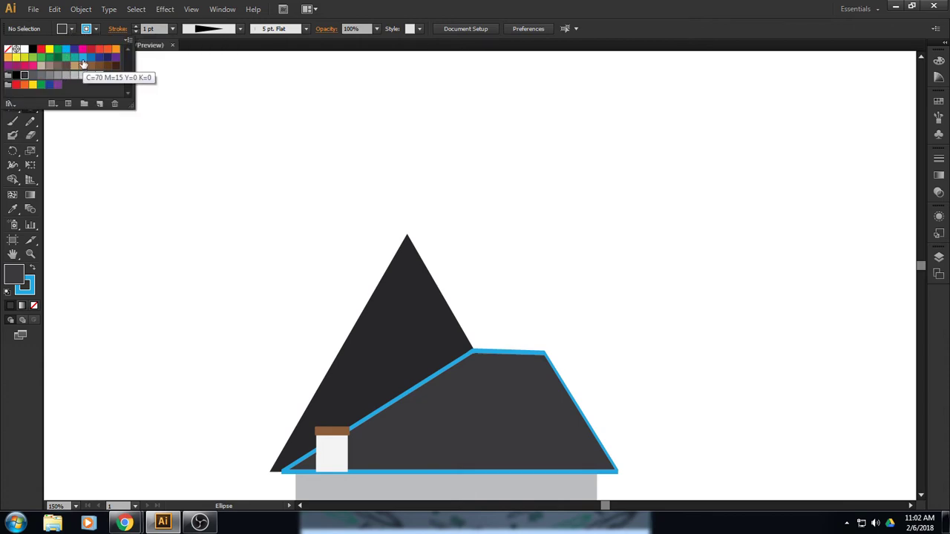
left_click(82, 57)
left_click(87, 32)
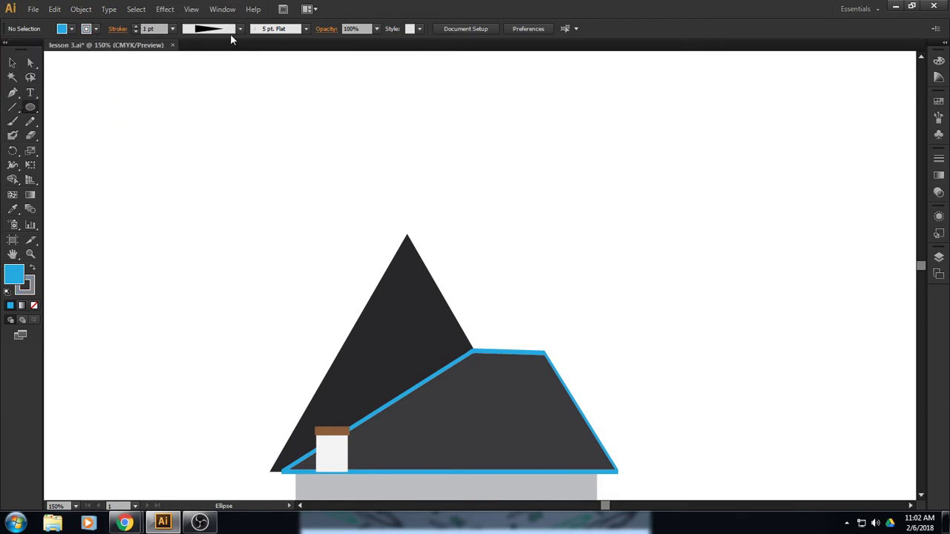
left_click(305, 28)
left_click(280, 95)
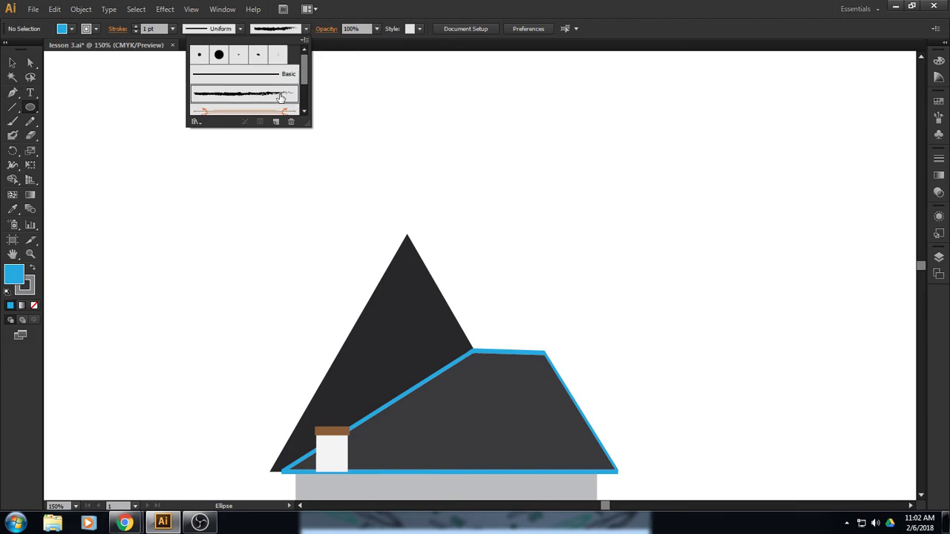
left_click(434, 9)
left_click_drag(524, 127, 648, 192)
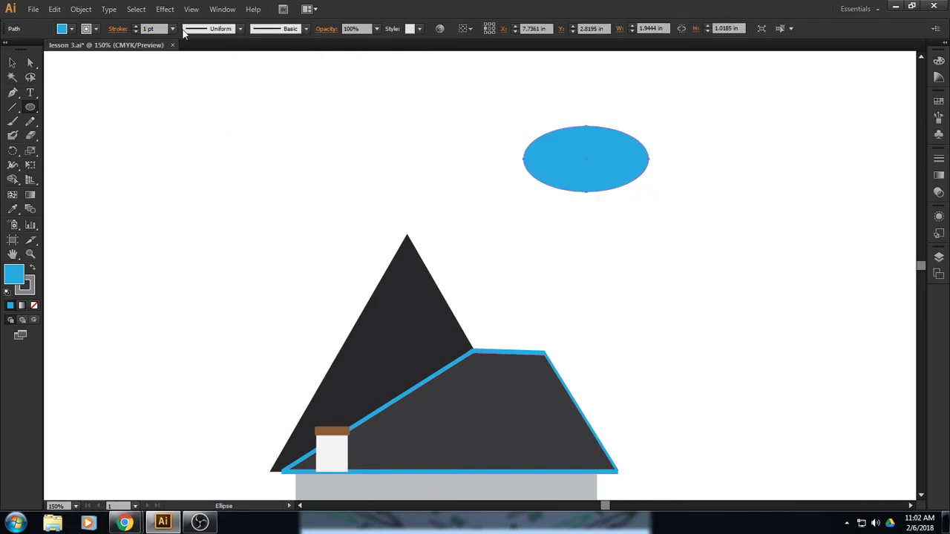
- Set the blue ellipse's stroke to 10 pt and draw two more overlapping ellipses, one to its upper right and one to its lower right
left_click(137, 26)
left_click(137, 26)
left_click(137, 26)
left_click(137, 26)
left_click(137, 26)
left_click(137, 26)
left_click(137, 26)
left_click(136, 26)
left_click(136, 26)
left_click_drag(577, 162, 715, 235)
left_click_drag(594, 96, 706, 160)
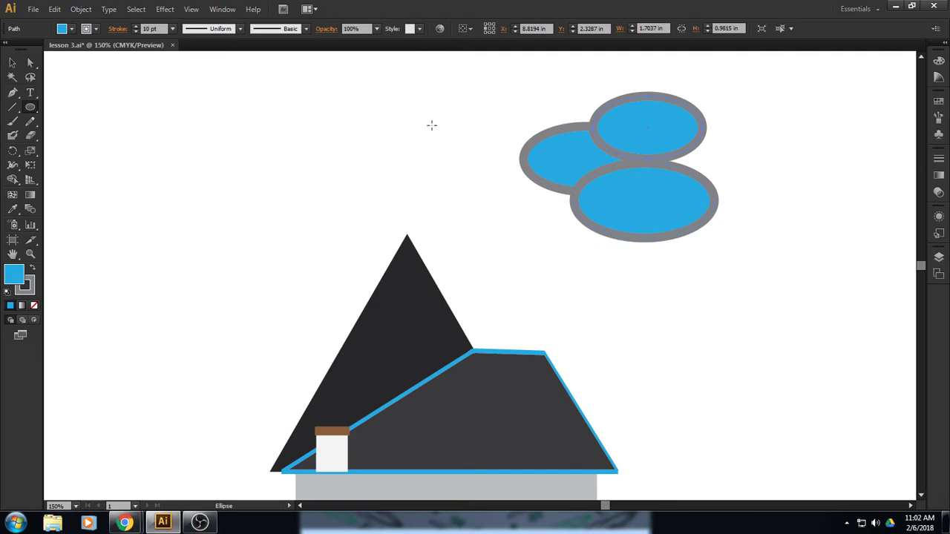
- Merge the three blue ellipses into a single cloud with Shape Builder
left_click(12, 63)
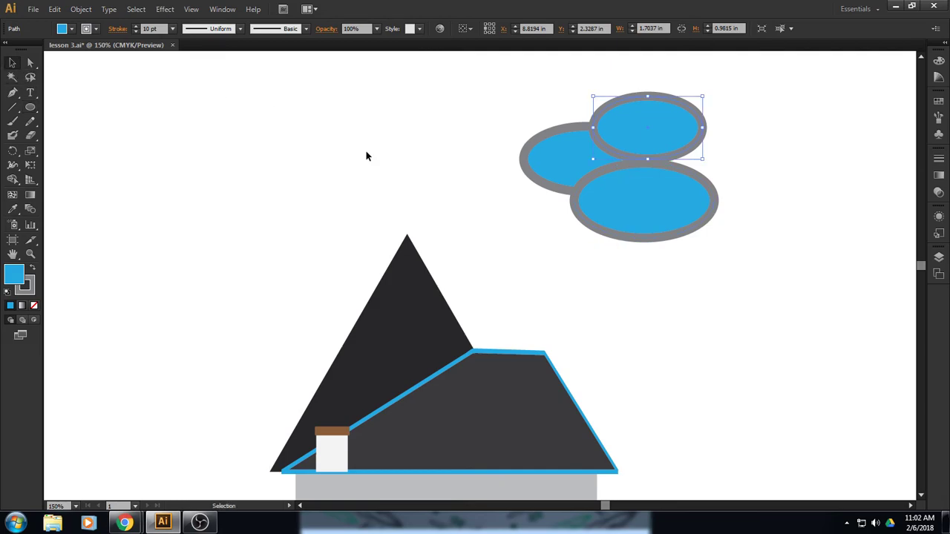
left_click(559, 163, "shift")
left_click(650, 209, "shift")
left_click(12, 180)
mouse_move(579, 163)
left_mouse_down()
mouse_move(652, 122)
mouse_move(618, 180)
mouse_move(660, 213)
left_mouse_up()
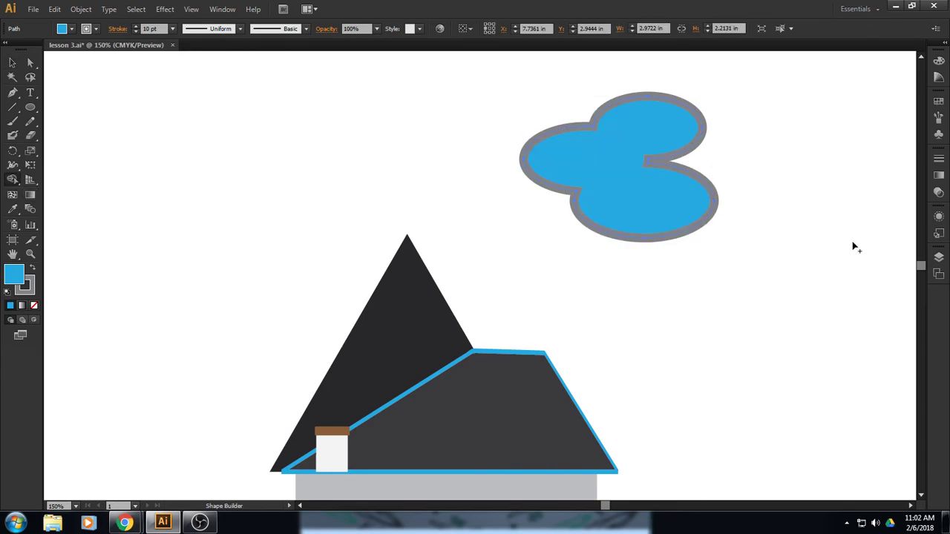
key("v")
left_click(162, 113)
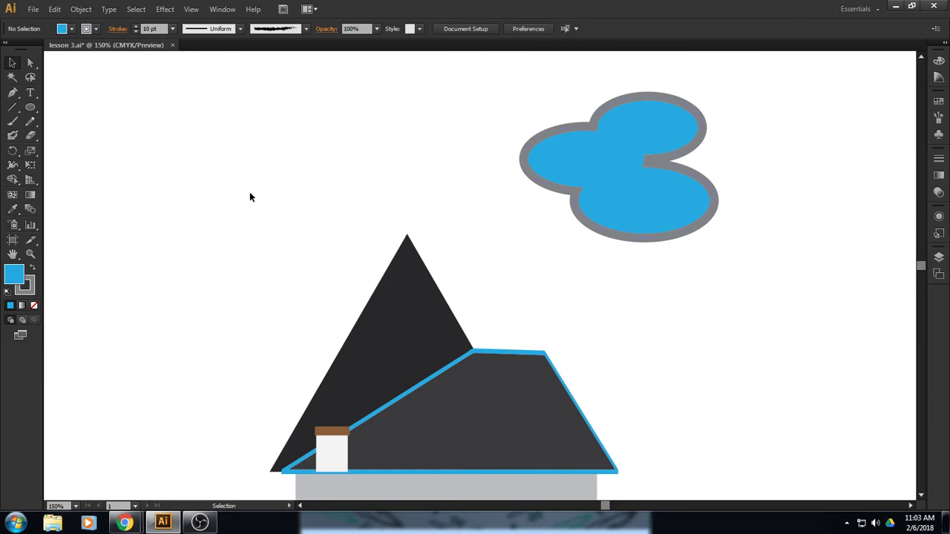
- Draw three smaller overlapping ellipses left of the tall roof peak, the uppermost about 1.31 × 0.81 in, and fill that one light grey
left_click(31, 108)
mouse_move(158, 122)
left_mouse_down()
mouse_move(240, 144)
mouse_move(274, 177)
left_mouse_up()
left_click_drag(213, 145, 307, 199)
mouse_move(215, 92)
left_mouse_down()
mouse_move(255, 127)
mouse_move(300, 141)
left_mouse_up()
left_click(71, 28)
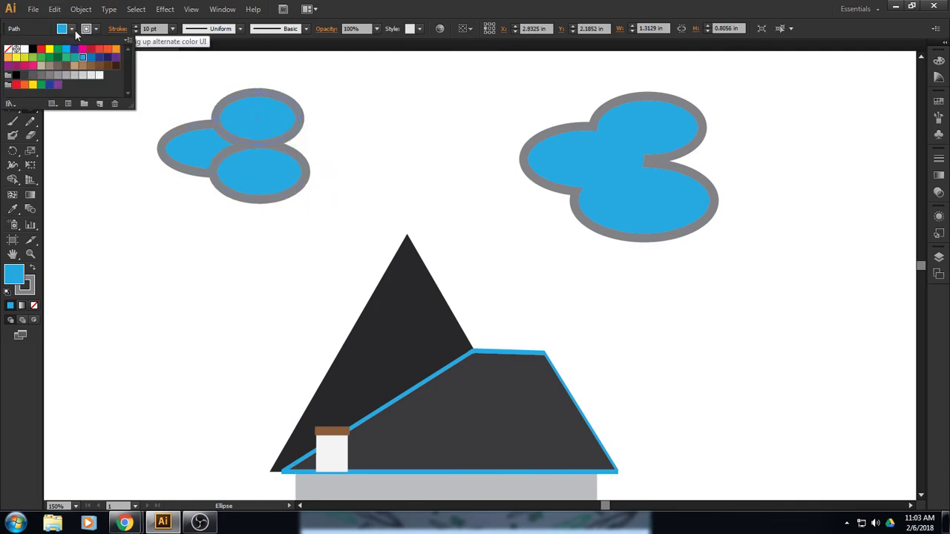
left_click(66, 50)
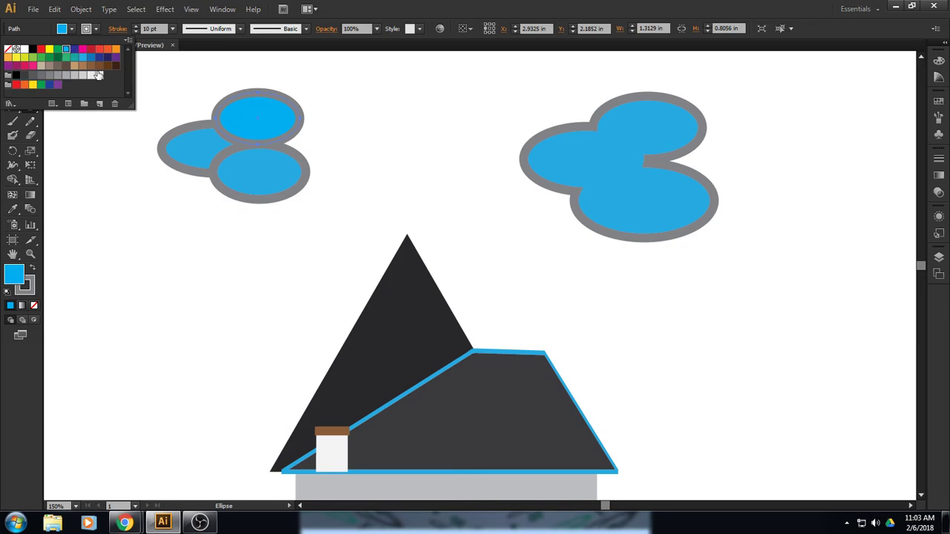
left_click(83, 76)
- Merge the three smaller ellipses into one light grey cloud with Shape Builder
left_click(12, 63)
left_click_drag(131, 68, 324, 209)
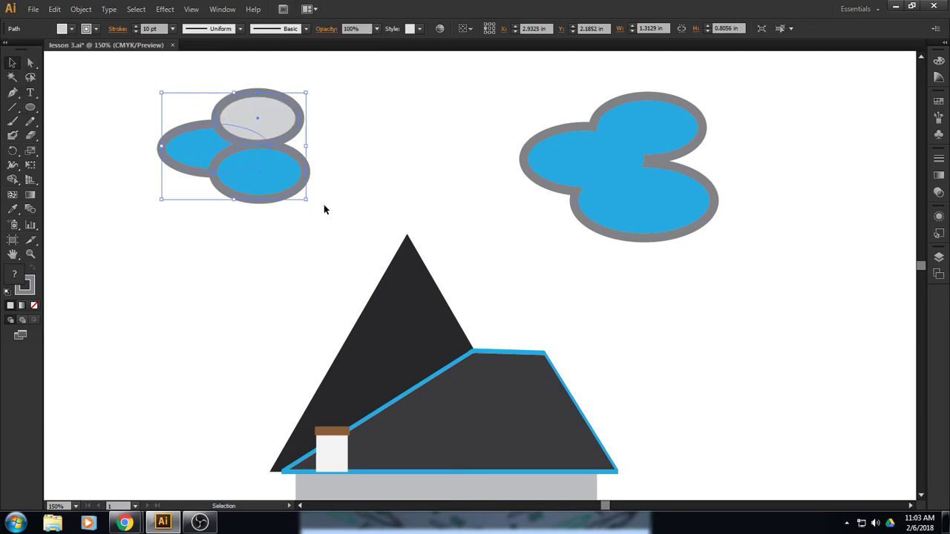
left_click(12, 180)
mouse_move(258, 119)
left_mouse_down()
mouse_move(217, 150)
mouse_move(356, 183)
left_mouse_up()
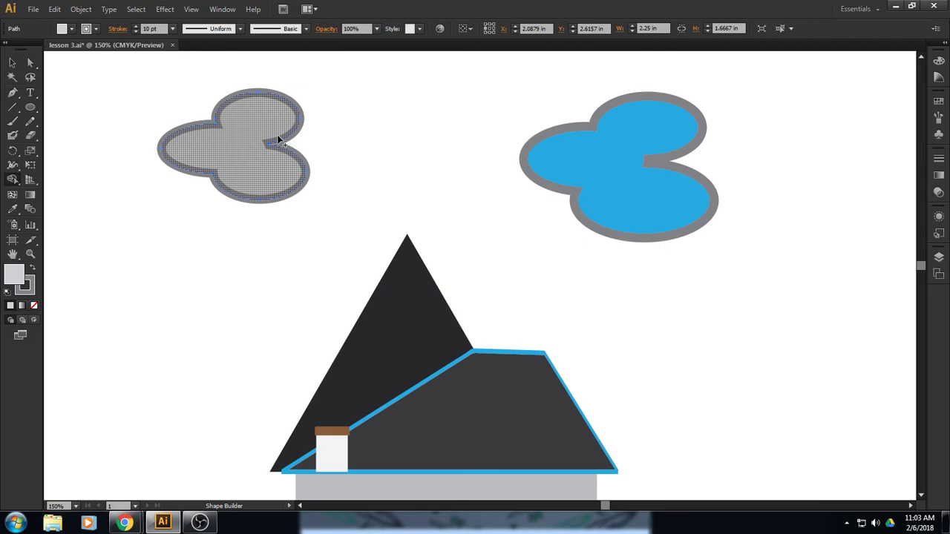
left_click(12, 63)
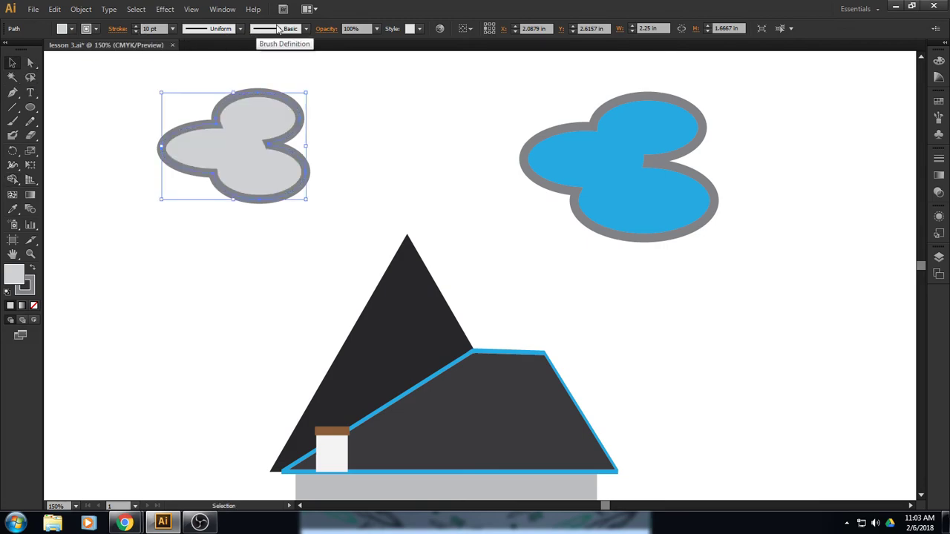
- Set the grey cloud's opacity to 70% and move it over the blue cloud's lower left part
left_click(377, 29)
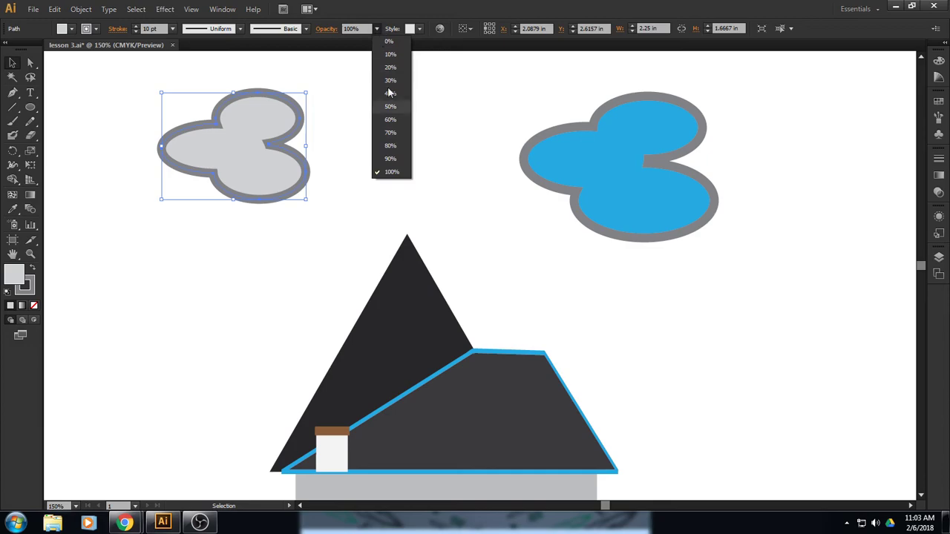
left_click(390, 132)
left_click_drag(263, 136, 556, 189)
left_click(674, 254)
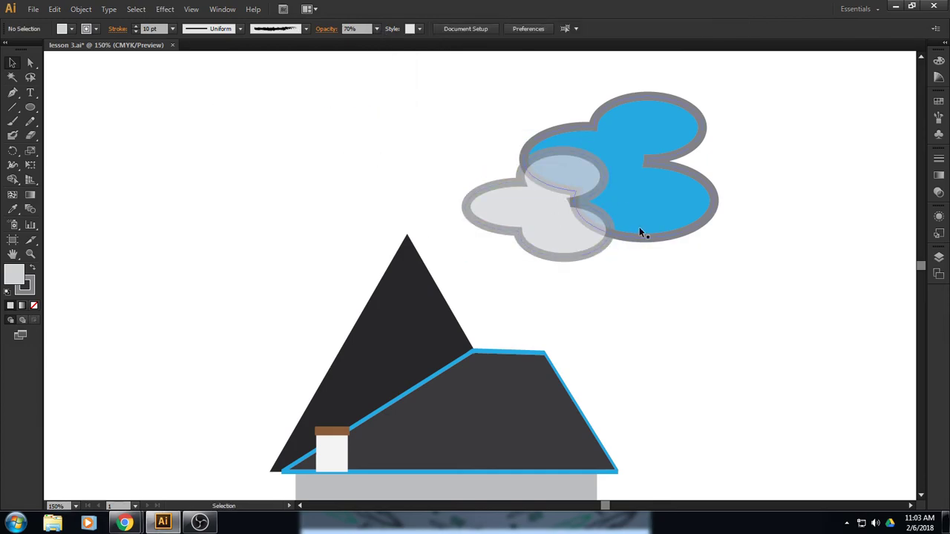
- Move both clouds together slightly down toward the roof and group them
double_click(13, 254)
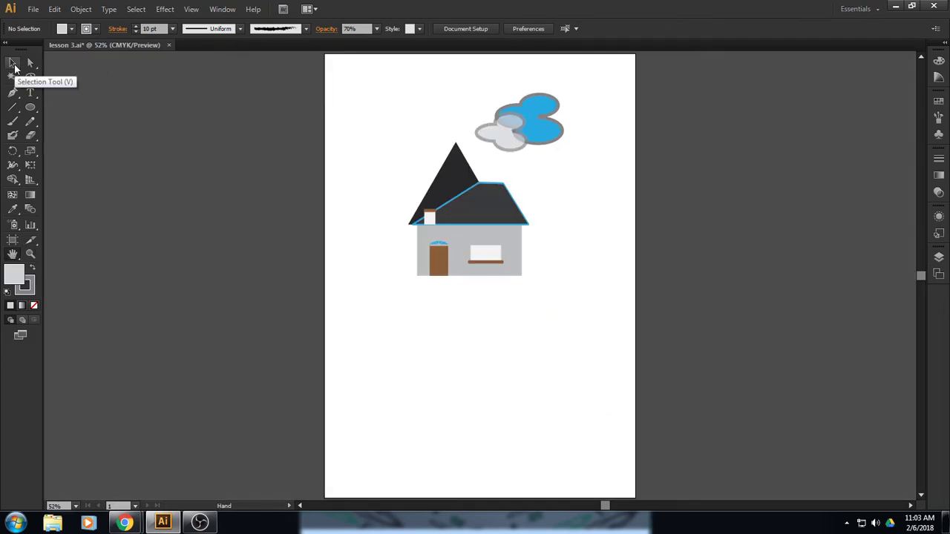
key("v")
left_click_drag(483, 86, 573, 156)
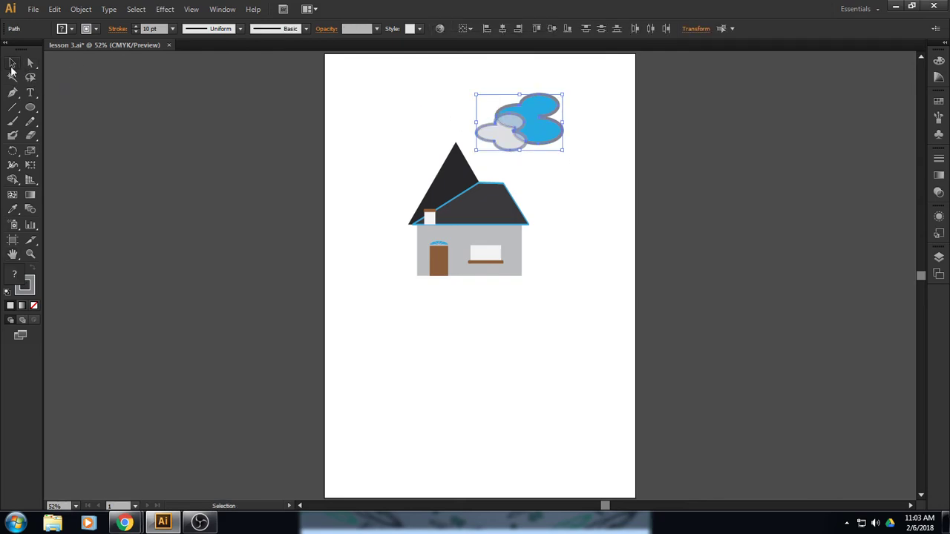
left_click_drag(528, 127, 530, 143)
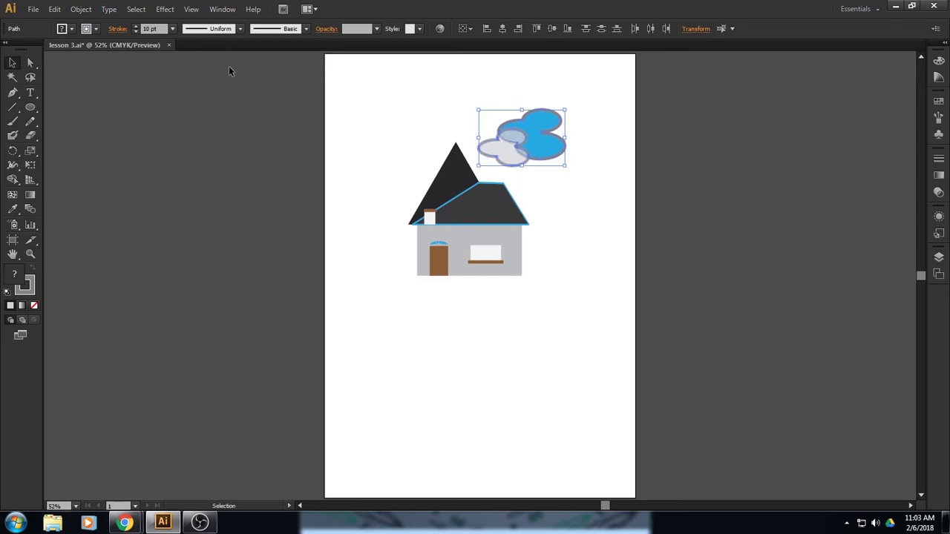
left_click(81, 10)
left_click(89, 54)
left_click(293, 104)
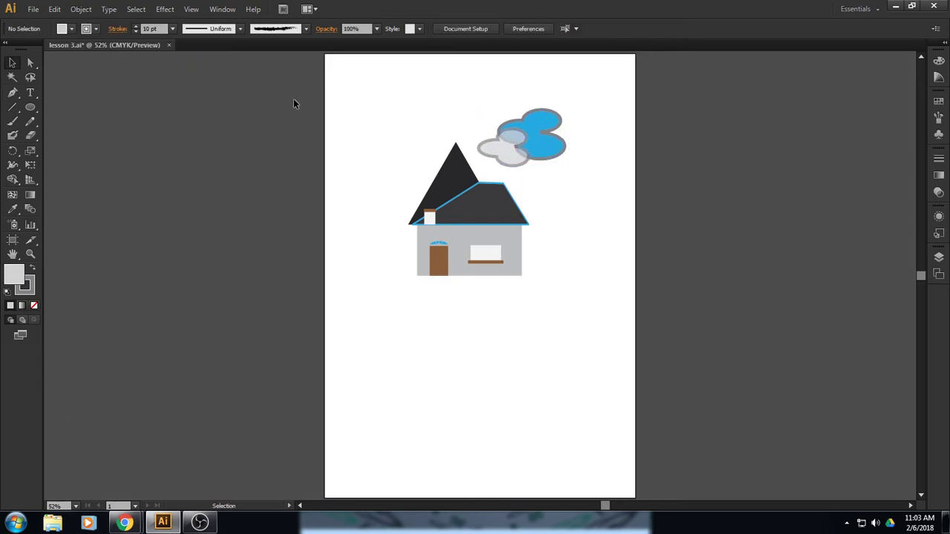
- Save the house illustration document
left_click(34, 9)
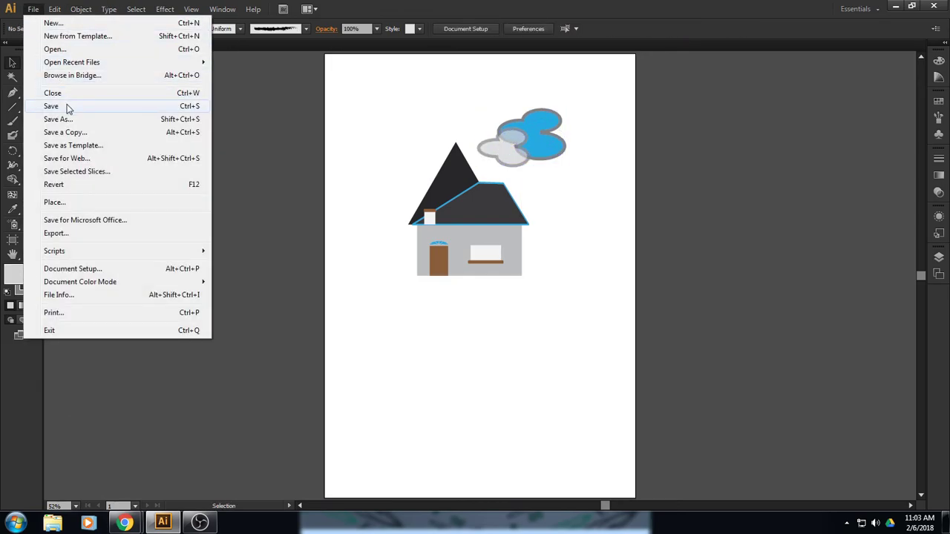
left_click(66, 108)
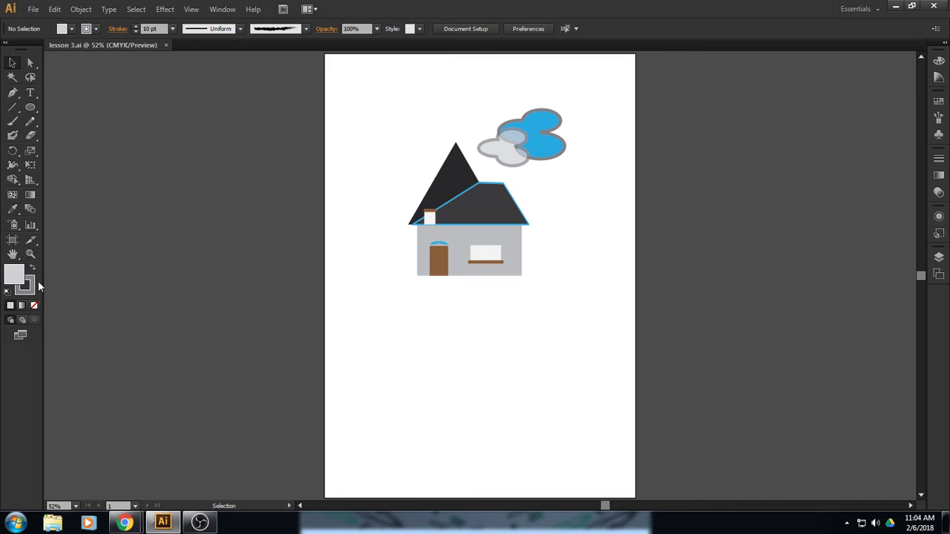
- Prepare the Ellipse tool for the empty area beside the house with a white fill and a black stroke
left_click(31, 254)
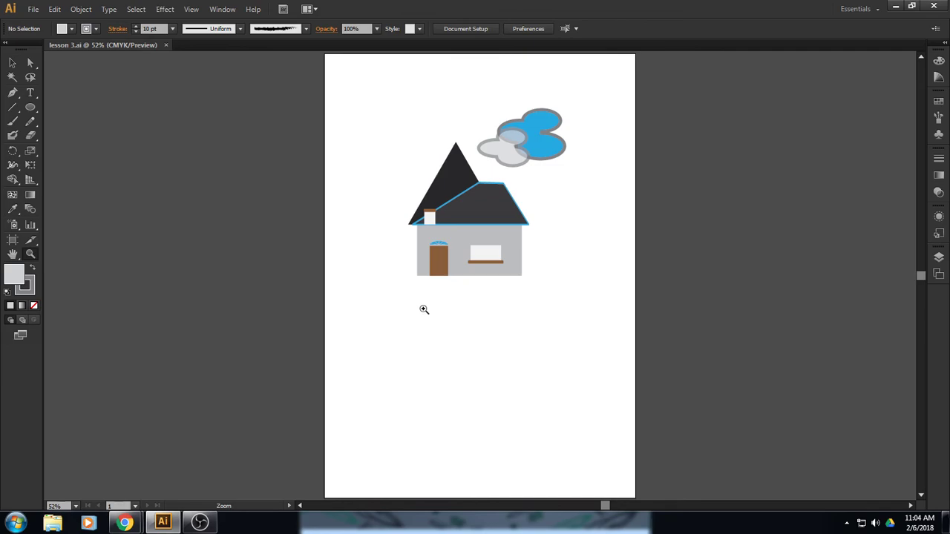
left_click(375, 270)
left_click(502, 285)
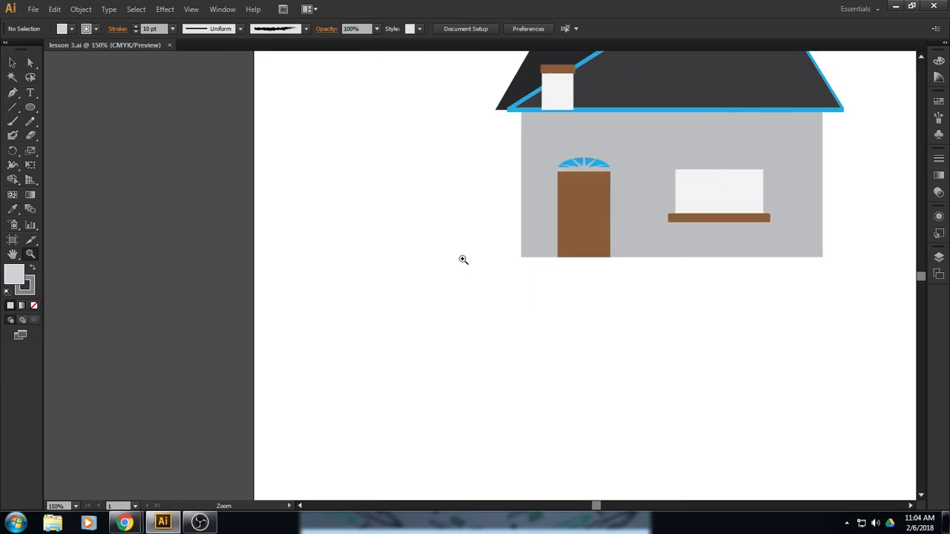
scroll(458, 282, "up", 2)
left_click(456, 306)
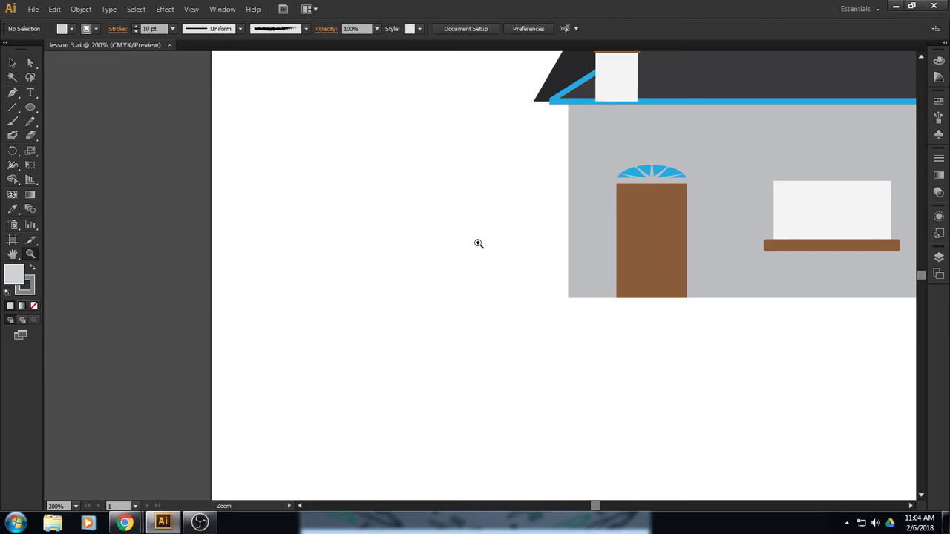
left_click(30, 107)
left_click(72, 28)
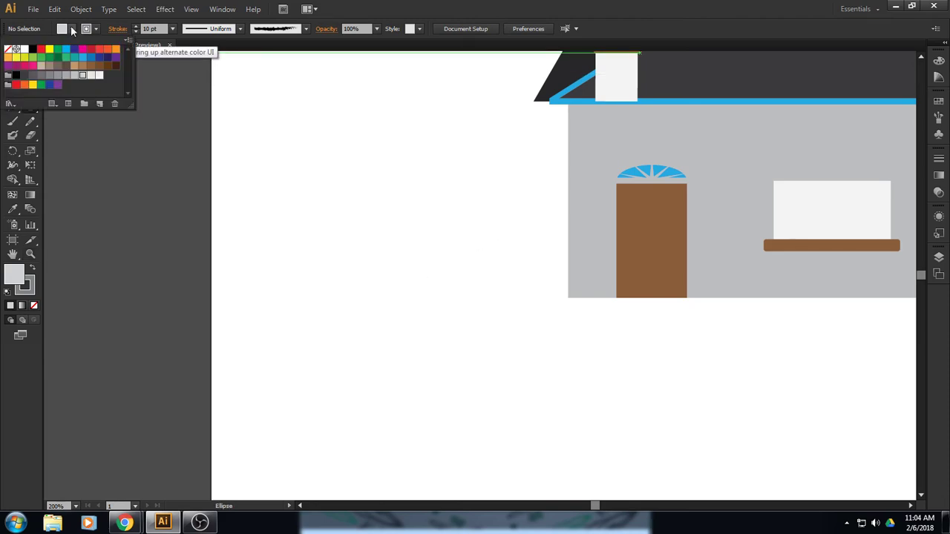
left_click(25, 50)
left_click(97, 33)
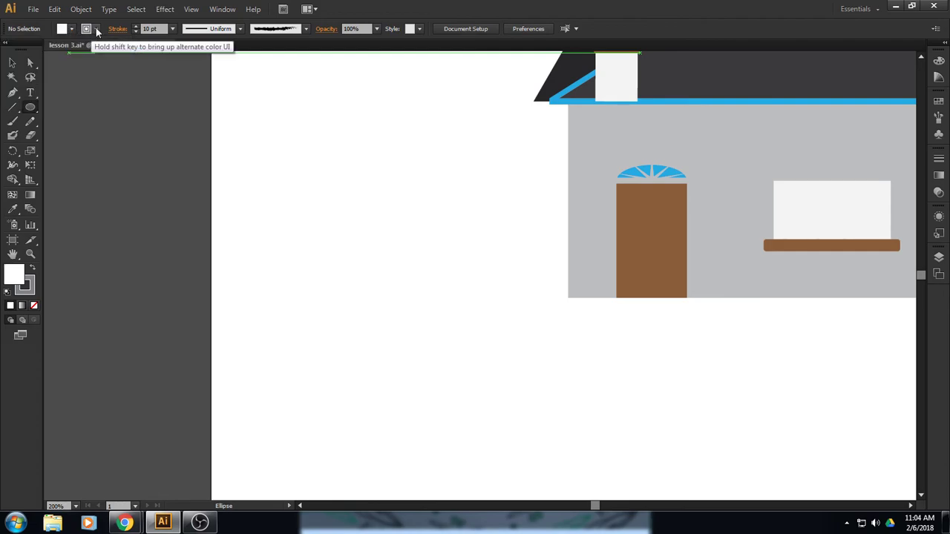
left_click(96, 28)
left_click(32, 49)
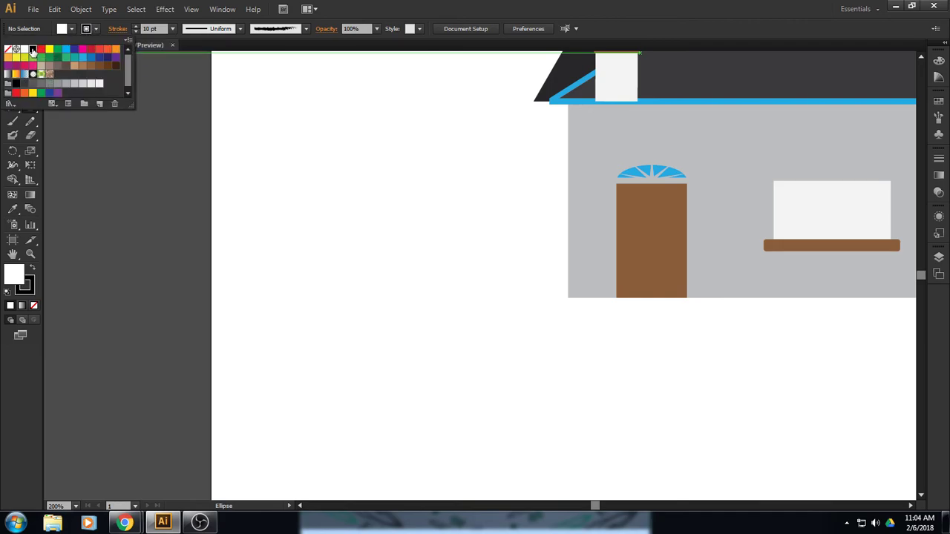
- Set the stroke weight to 1 pt and the brush definition to Basic
left_click(138, 27)
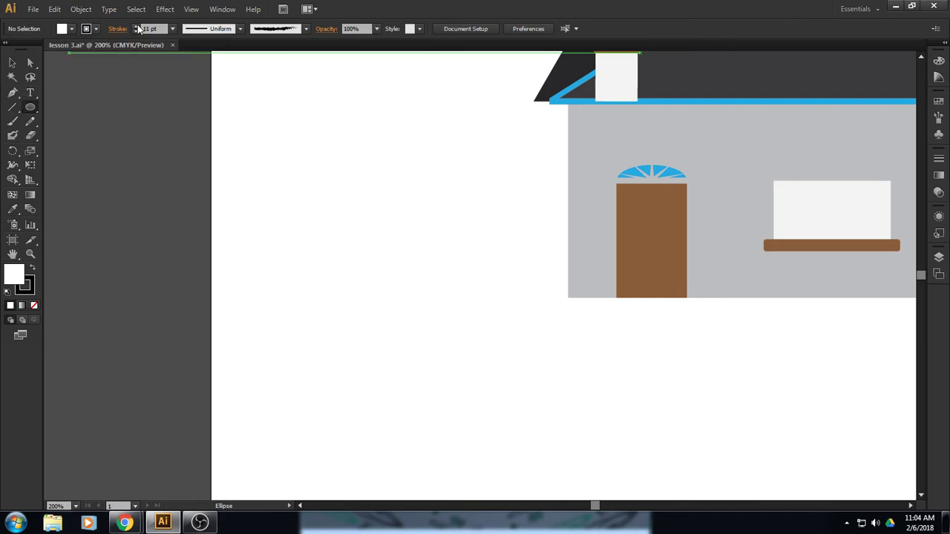
left_click(173, 29)
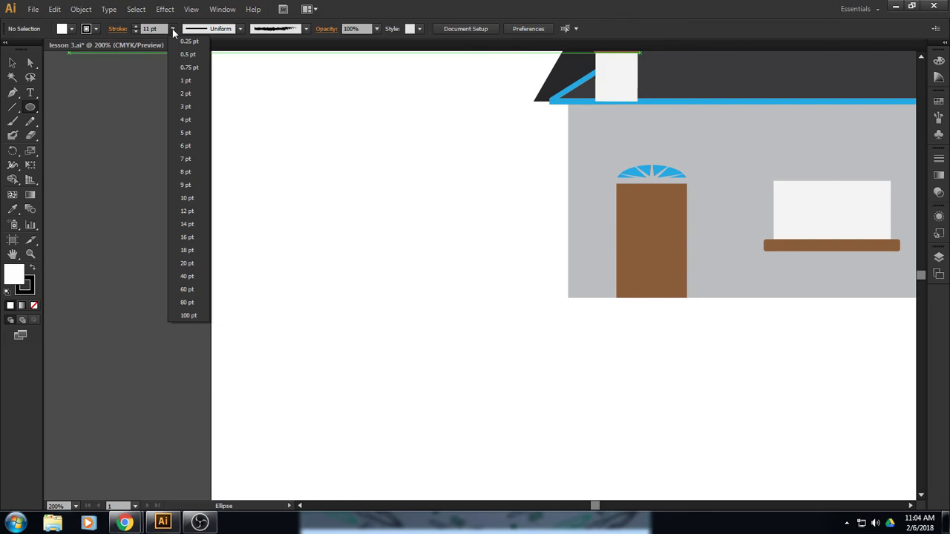
left_click(189, 82)
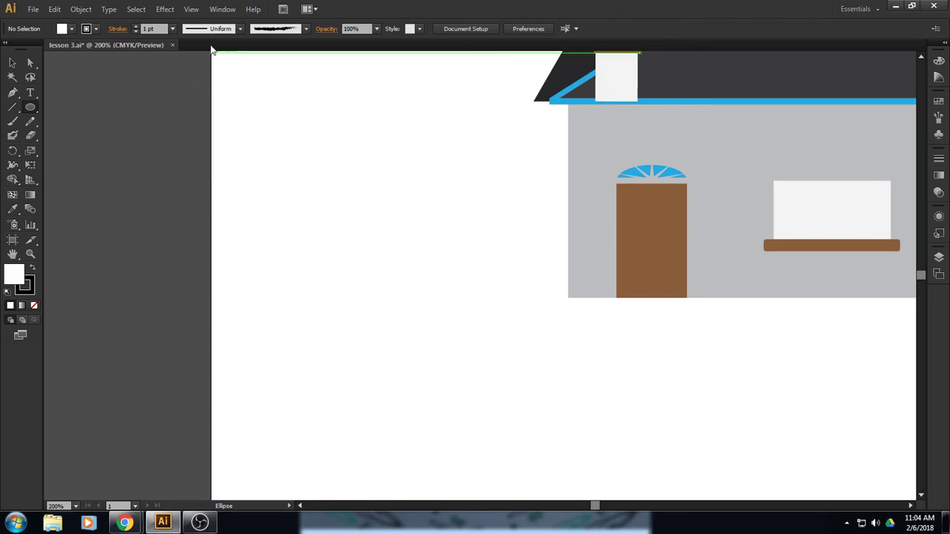
left_click(306, 29)
left_click(271, 75)
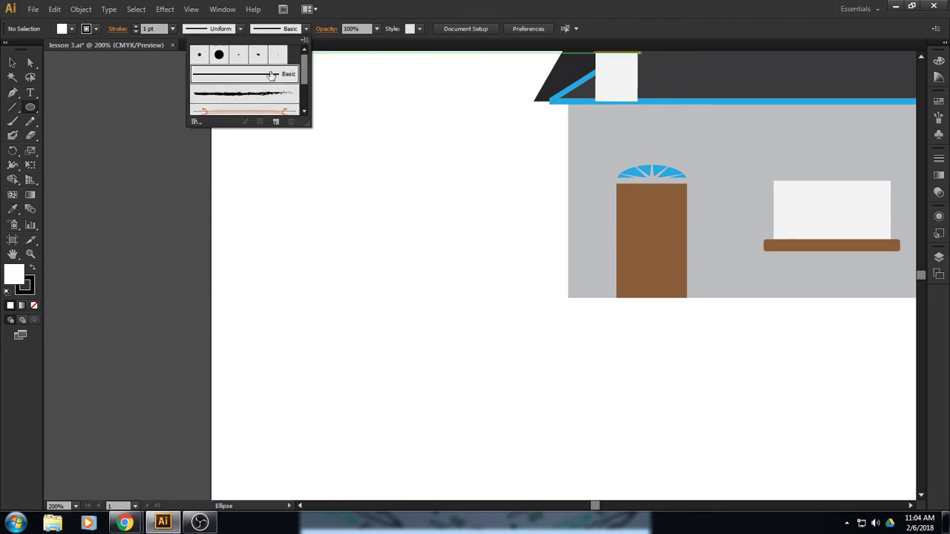
- Draw a flat ellipse about 0.90 × 0.28 in on the empty artboard area left of the house
mouse_move(293, 231)
left_mouse_down()
mouse_move(381, 256)
mouse_move(369, 256)
left_mouse_up()
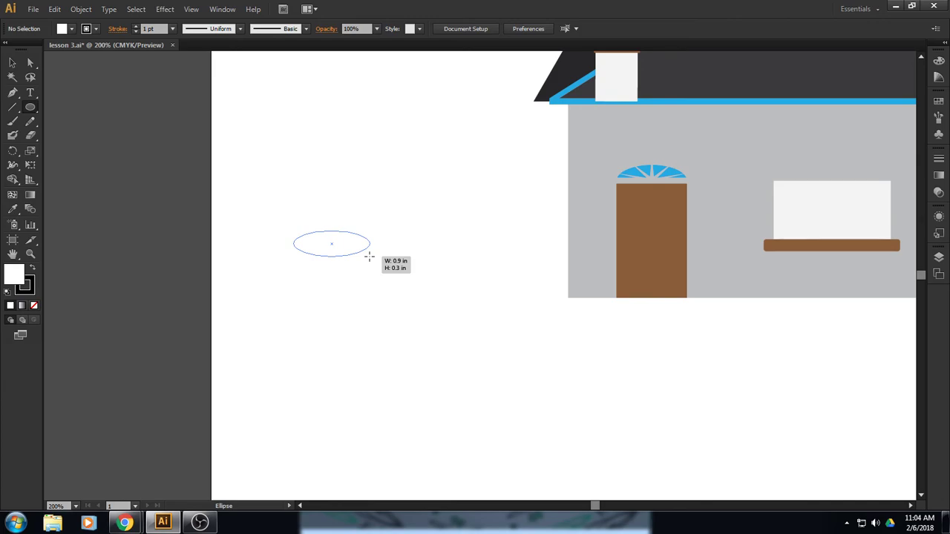
left_click_drag(369, 257, 371, 256)
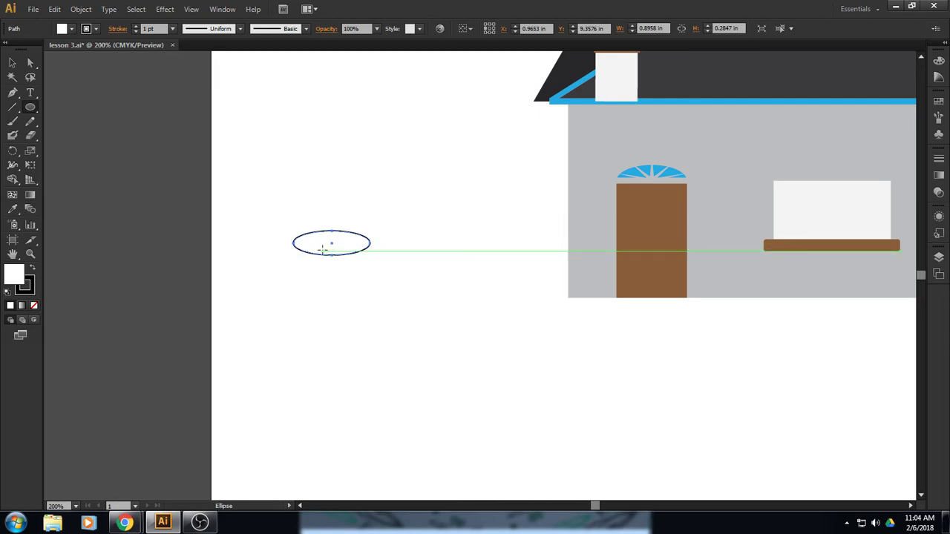
left_click(12, 63)
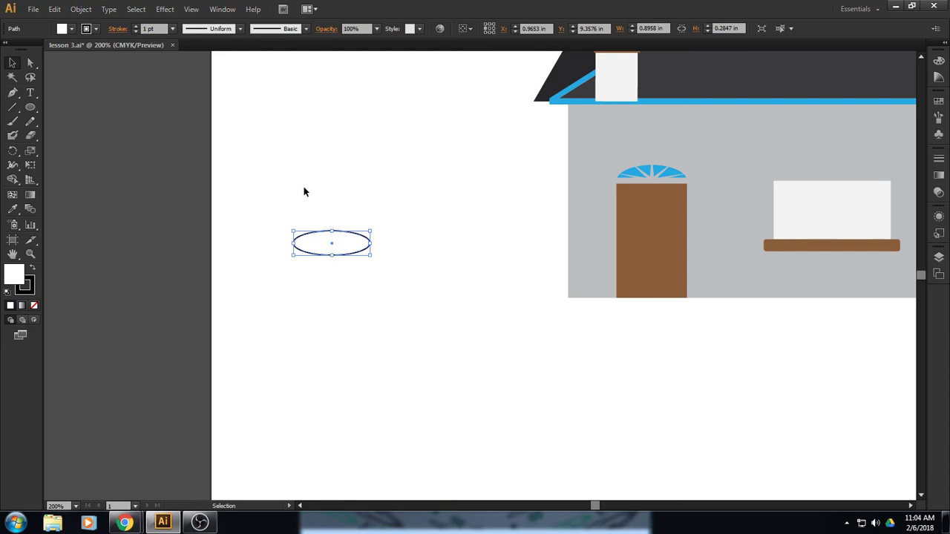
left_click(352, 263)
- Try to select only the lower anchor points of the white-filled ellipse with Direct Selection
left_click(31, 254)
left_click(314, 247)
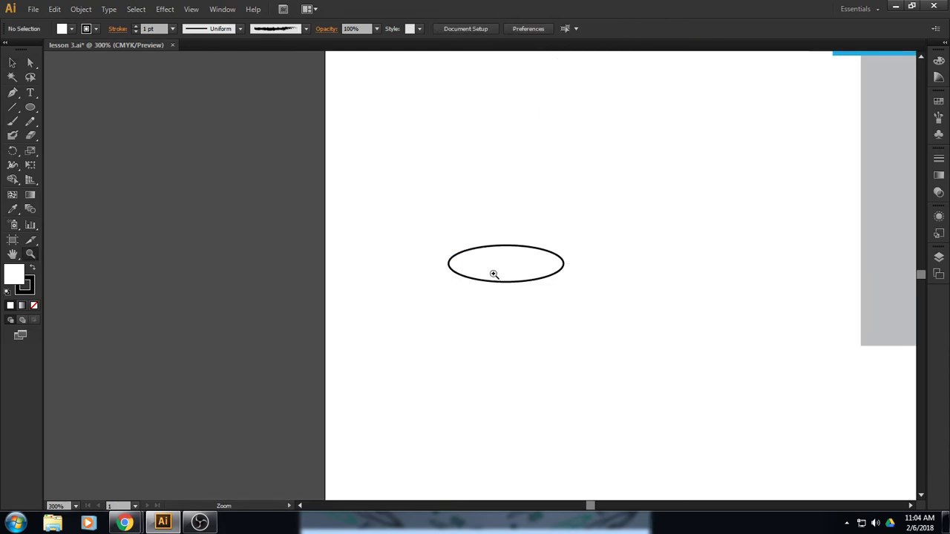
left_click(496, 273)
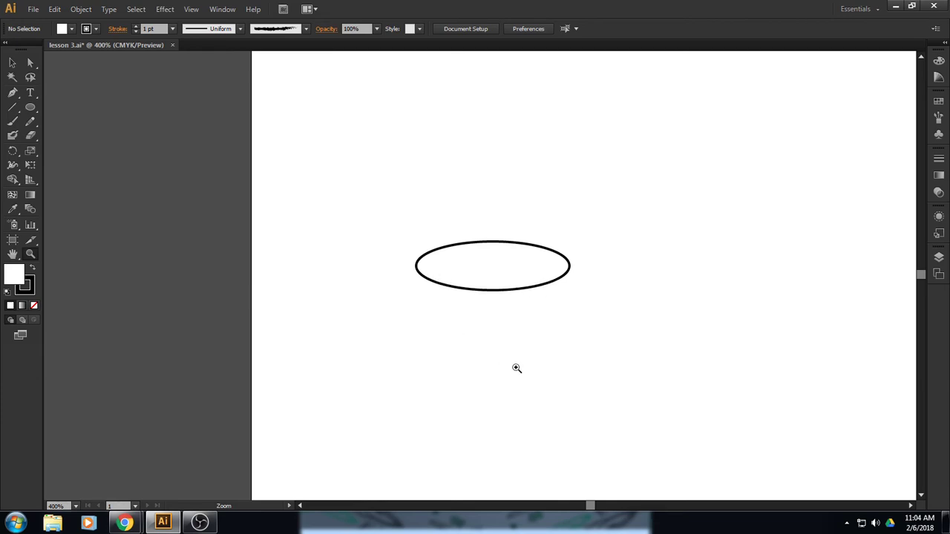
left_click(15, 64)
left_click(443, 249)
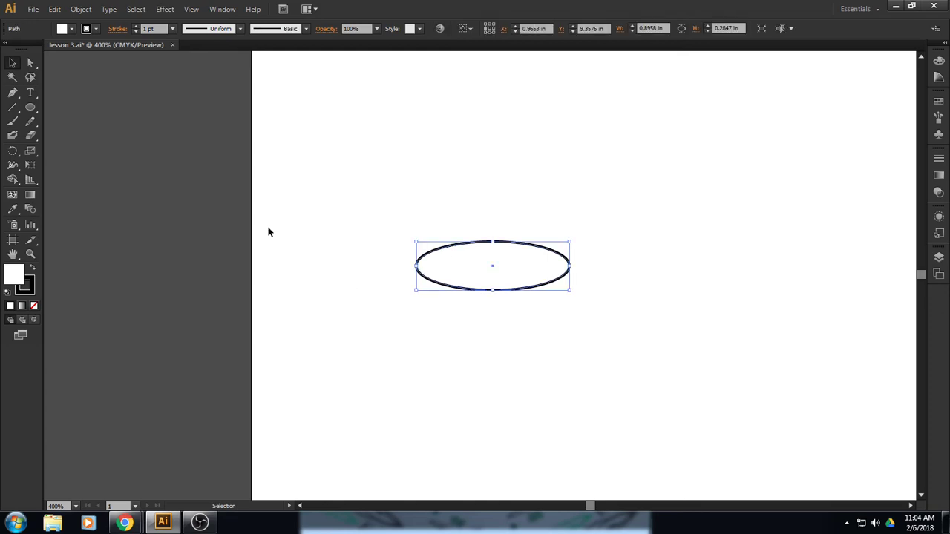
left_click(30, 64)
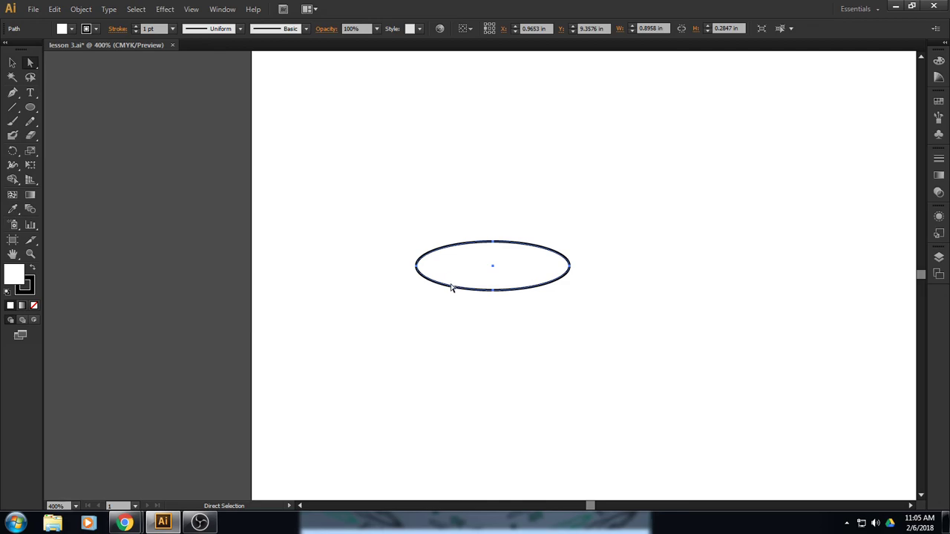
left_click_drag(447, 279, 422, 267)
left_click(11, 63)
left_click(438, 179)
key("a")
key("v")
left_click(460, 222)
left_click(461, 226)
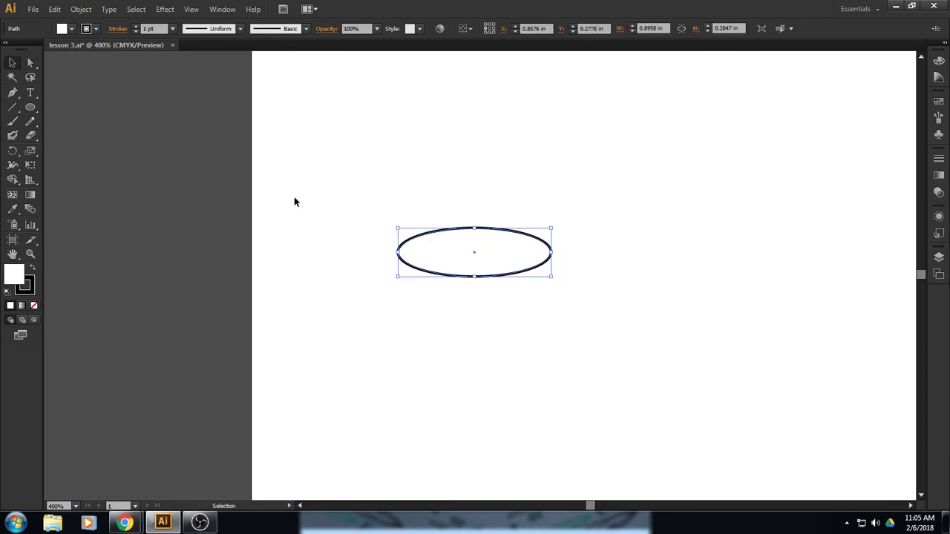
- Move the ellipse up and slightly left to about X 0.75 in, Y 8.98 in
left_click(33, 64)
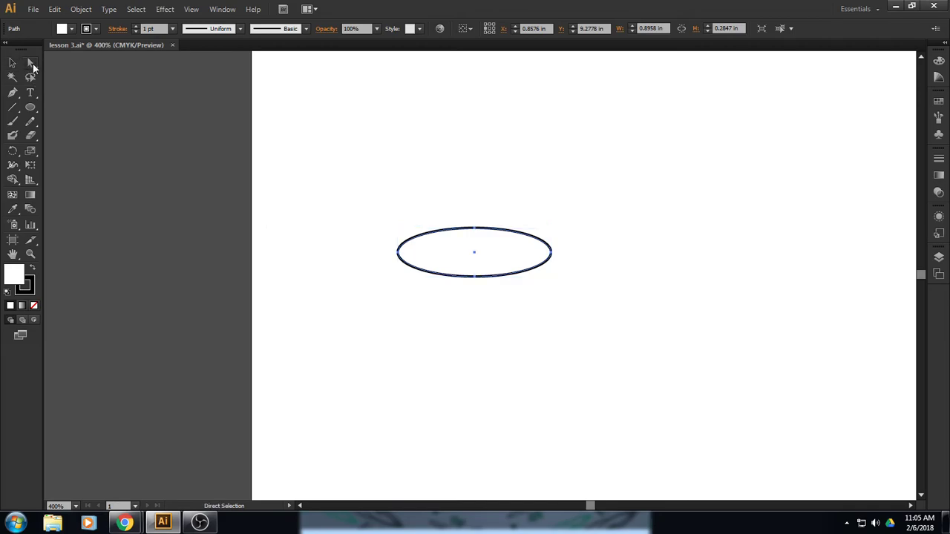
mouse_move(426, 265)
left_mouse_down()
mouse_move(500, 278)
mouse_move(416, 259)
left_mouse_up()
left_click(12, 63)
left_click(596, 281)
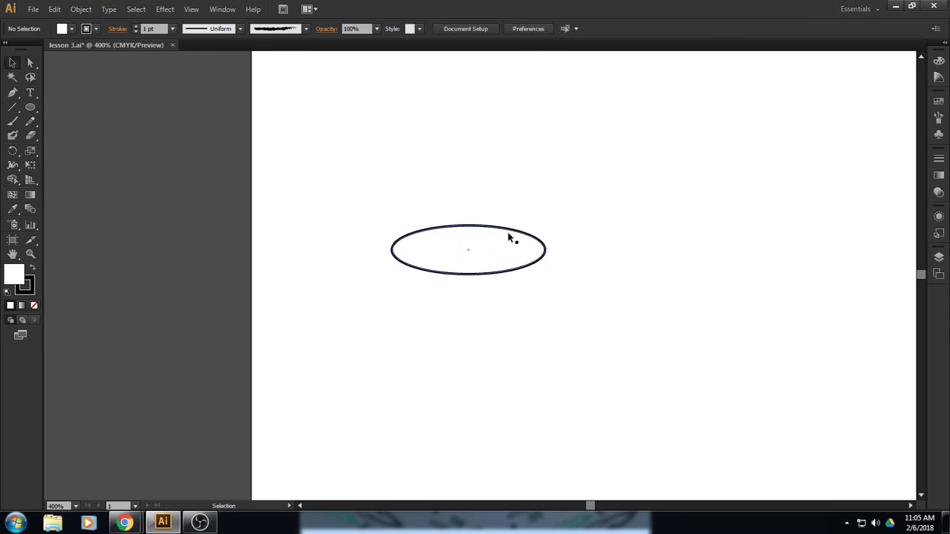
left_click(477, 243)
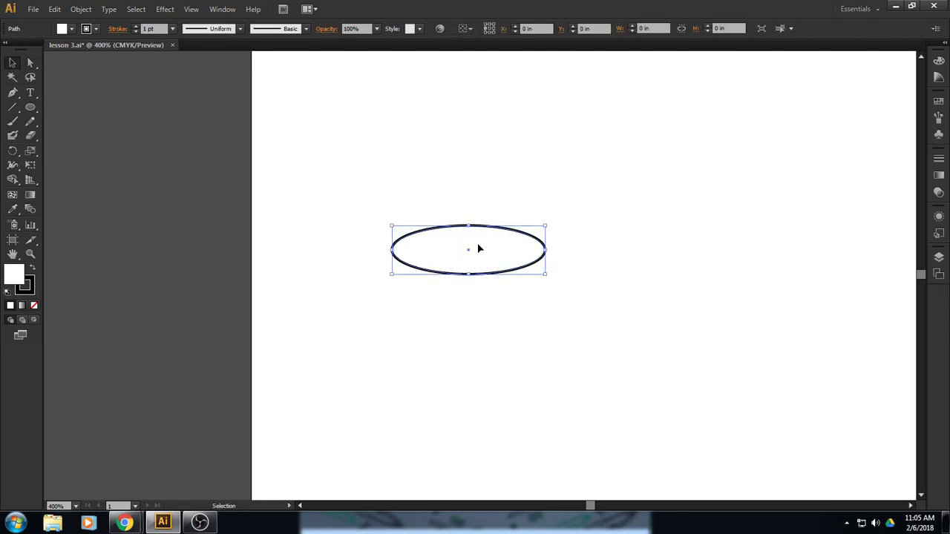
left_click(30, 63)
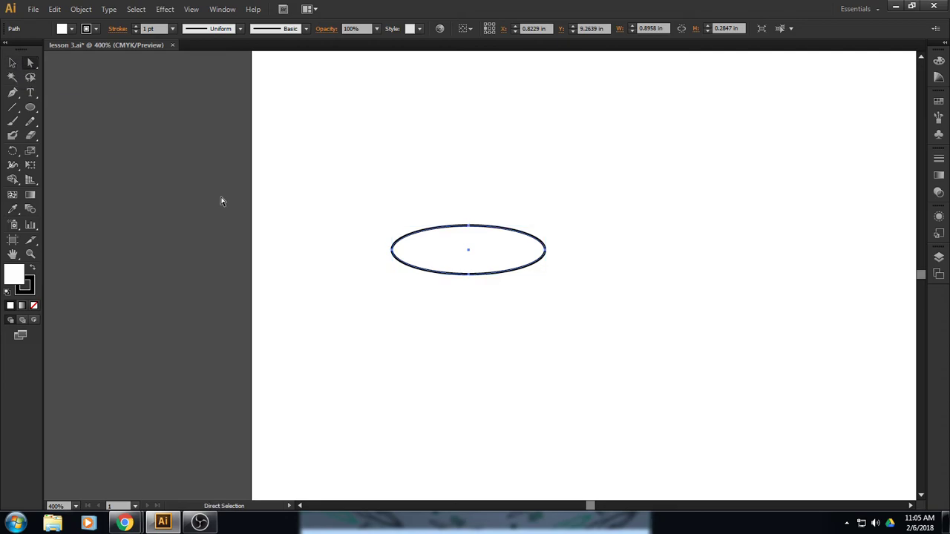
left_click_drag(430, 268, 456, 224)
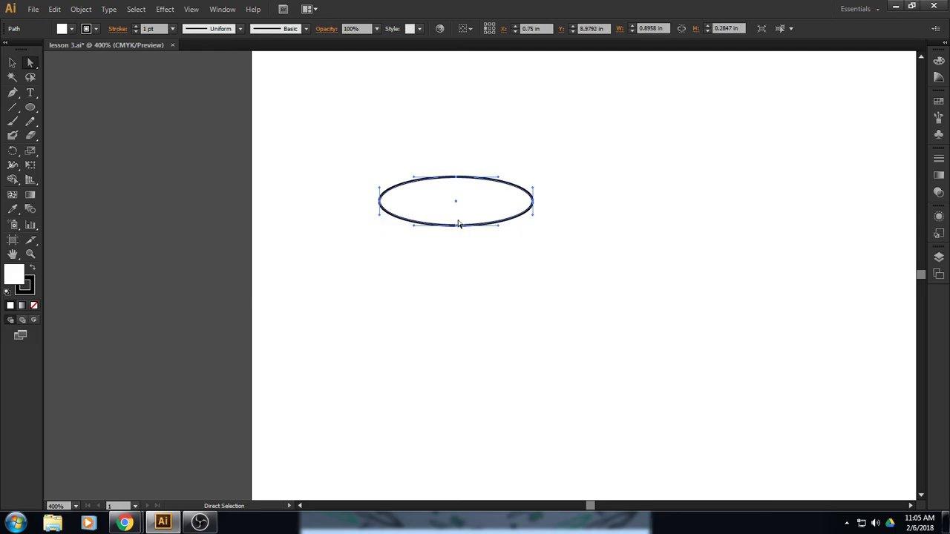
- Set the ellipse's fill to None, keeping the black outline
left_click(71, 28)
left_click(7, 49)
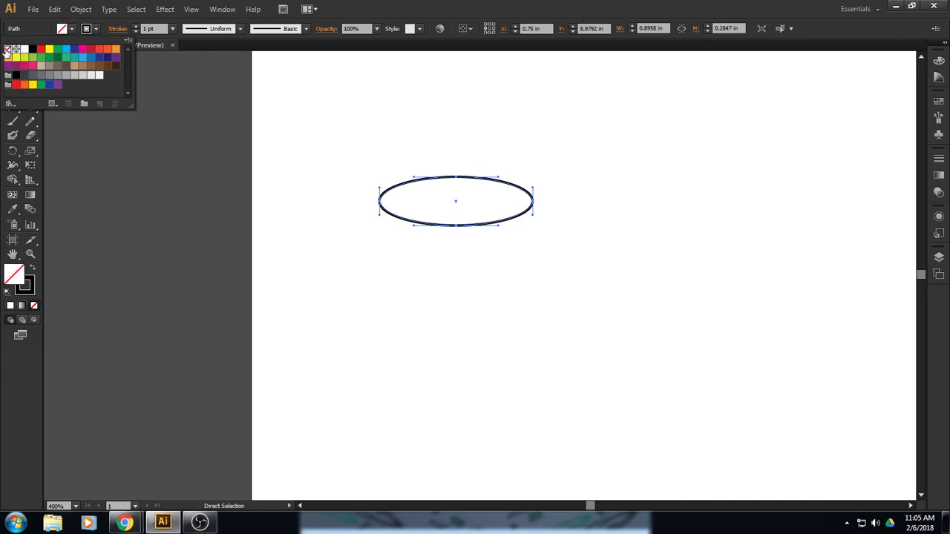
left_click(436, 16)
left_click(461, 131)
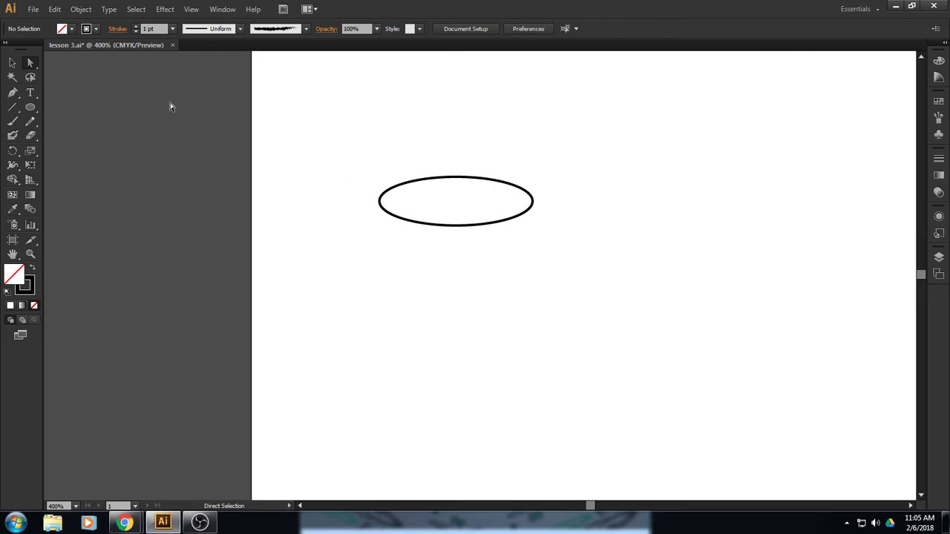
- Select the ellipse's bottom anchor point with Direct Selection, then copy and paste its lower half as a separate arc
left_click(13, 63)
left_click(414, 184)
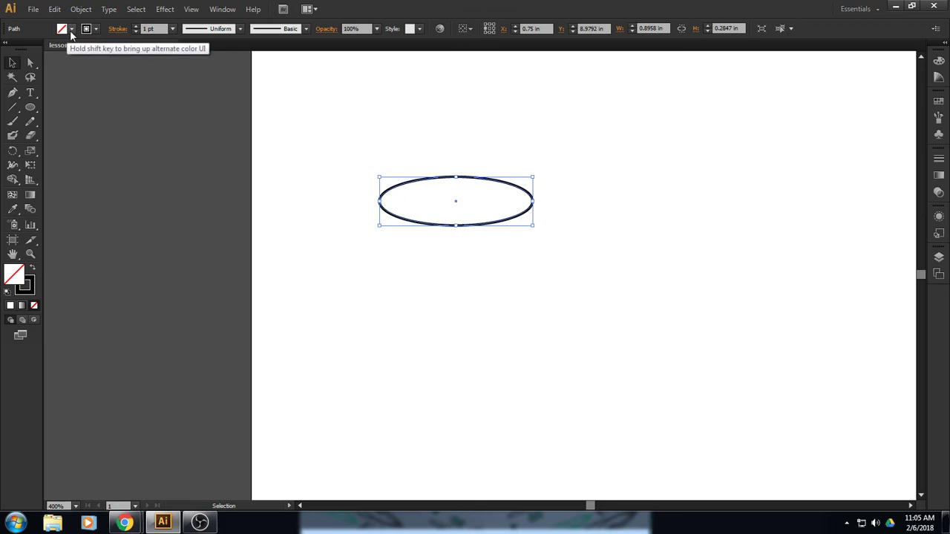
left_click(30, 62)
left_click_drag(407, 215, 505, 249)
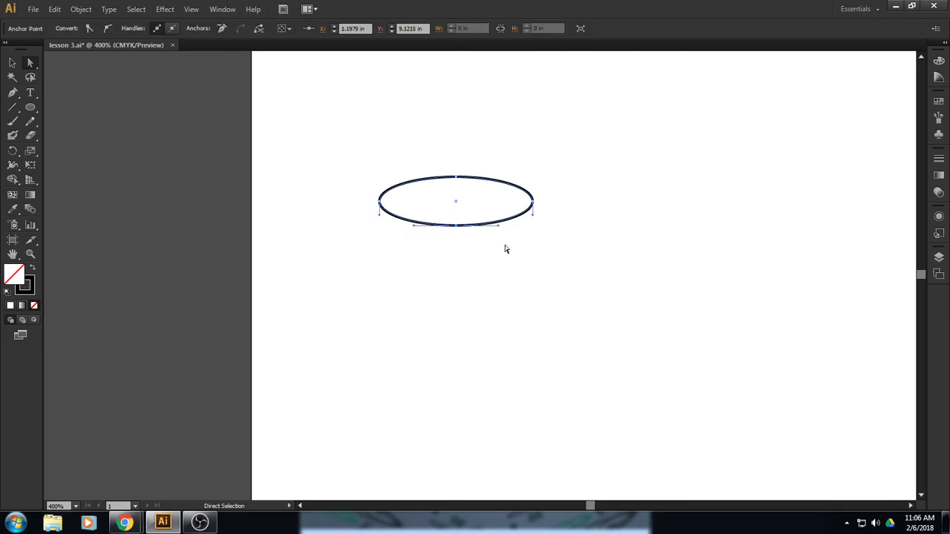
left_click(57, 8)
left_click(72, 69)
left_click(54, 9)
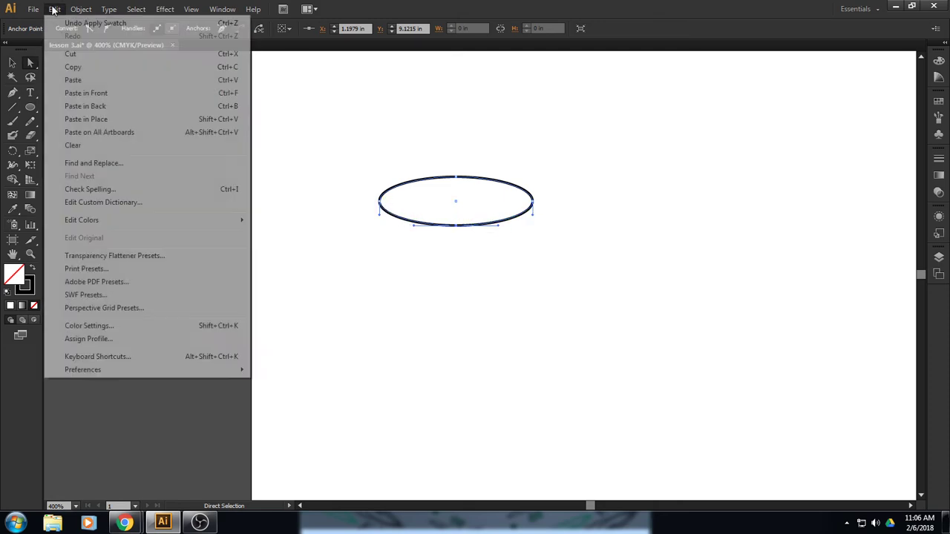
left_click(72, 80)
- Place the pasted arc below the ellipse, narrow it to about 0.66 in wide and center it under the ellipse
key("v")
left_click_drag(448, 295, 406, 283)
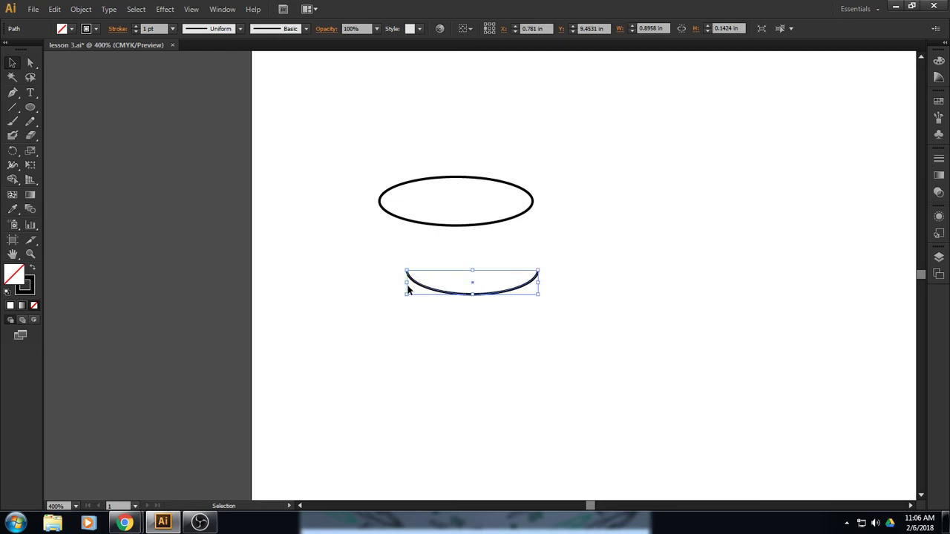
left_click(533, 283)
left_click(538, 281)
left_click_drag(541, 283, 462, 290)
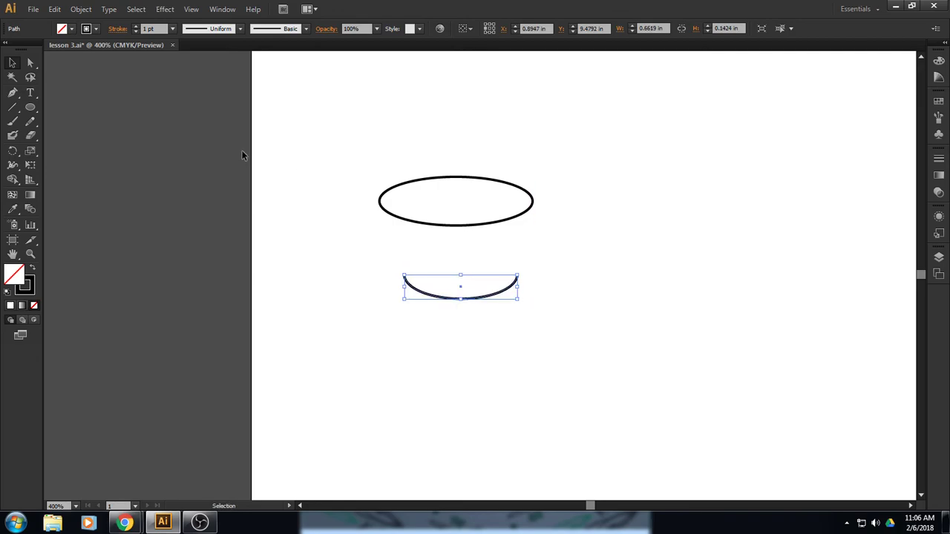
left_click(311, 137)
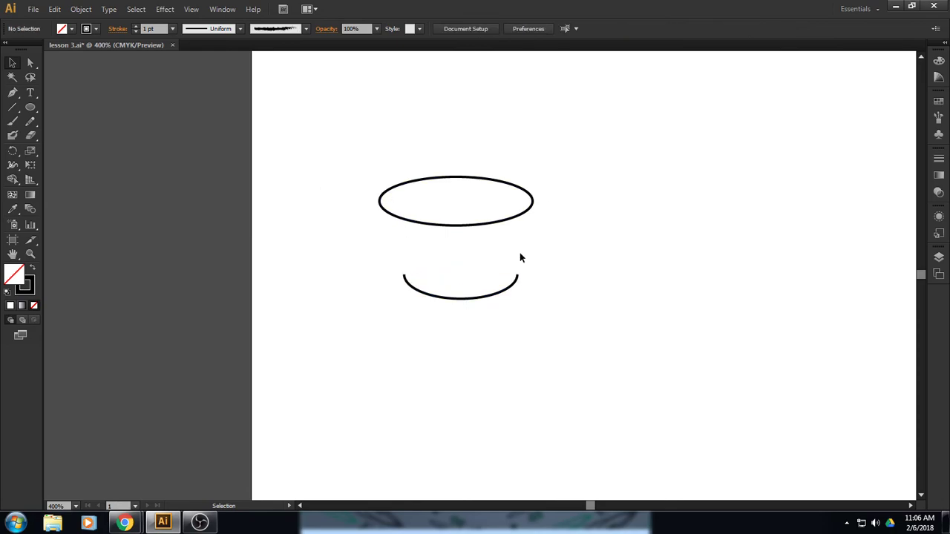
- Draw a straight line from the ellipse's left anchor to the left end of the arc below
left_click(13, 110)
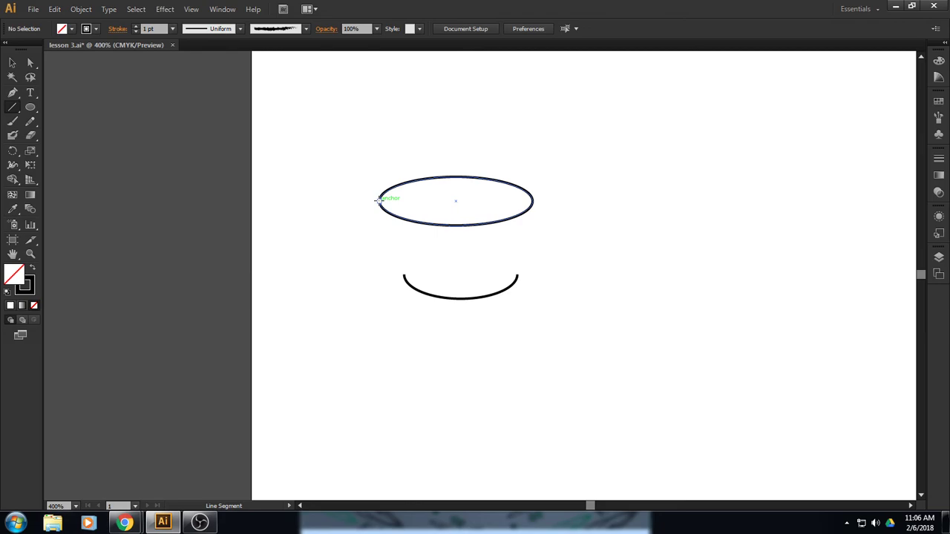
left_click_drag(377, 199, 404, 277)
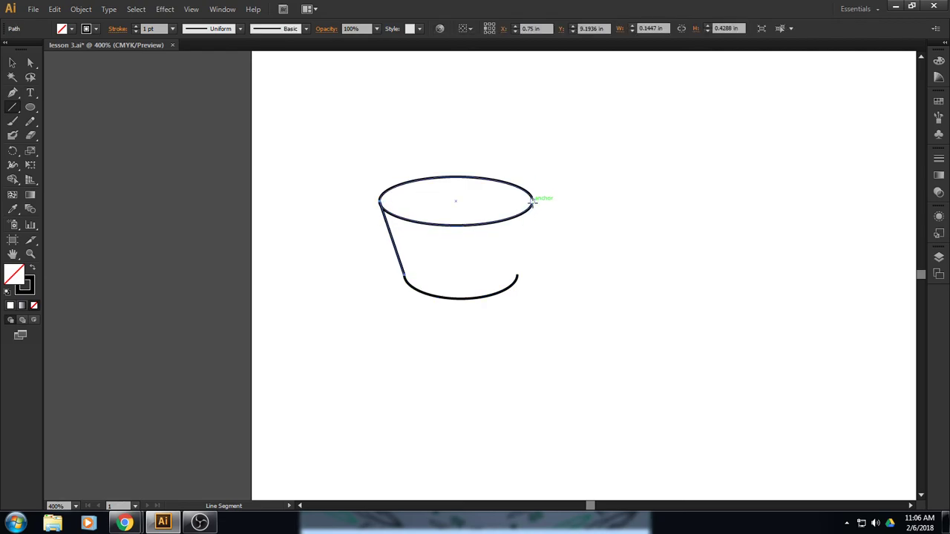
- Draw a straight line from the ellipse's right anchor to the right end of the arc below, then deselect it
left_click_drag(532, 200, 517, 274)
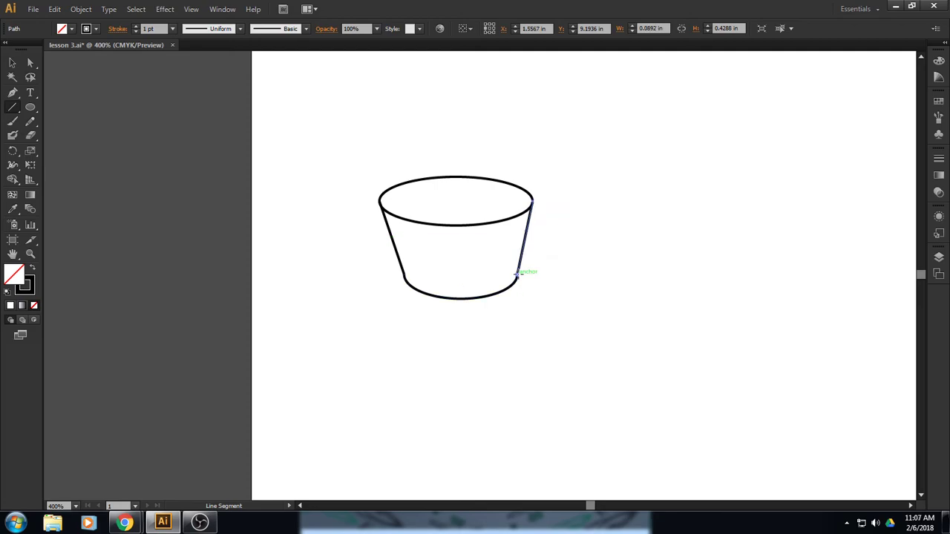
left_click(11, 63)
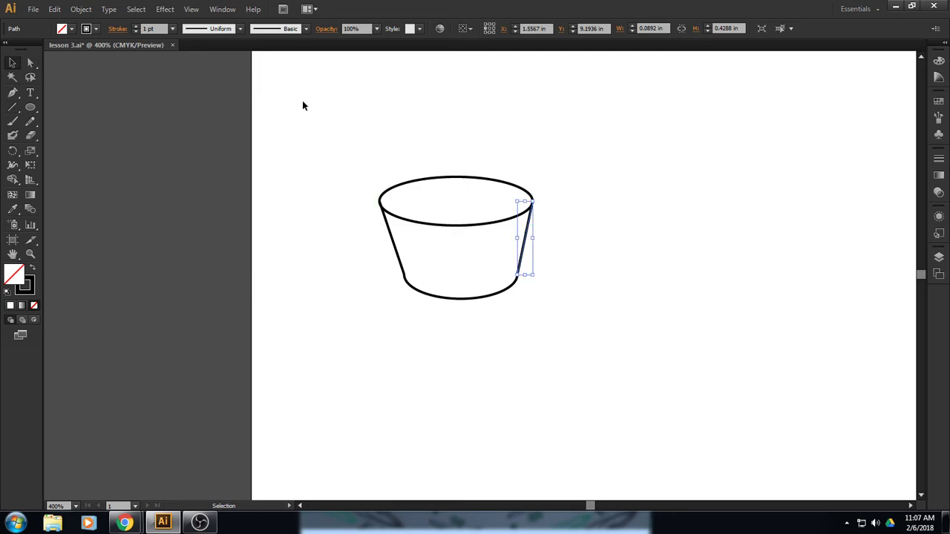
left_click(262, 102)
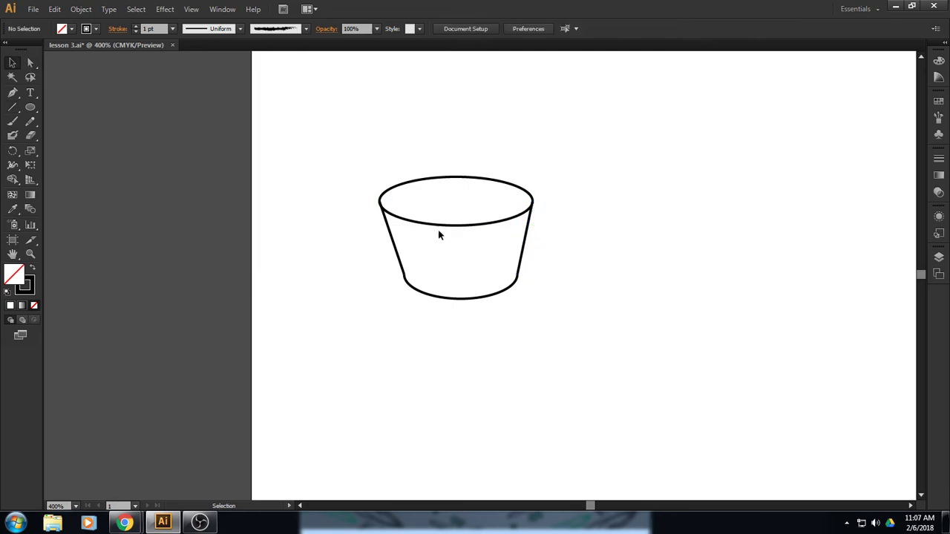
- Select the ellipse, arc and both side lines together and join the open paths into the container's body outline
left_click(398, 258)
left_click(455, 300)
left_click(525, 247)
left_click(399, 138)
left_click_drag(369, 158, 563, 320)
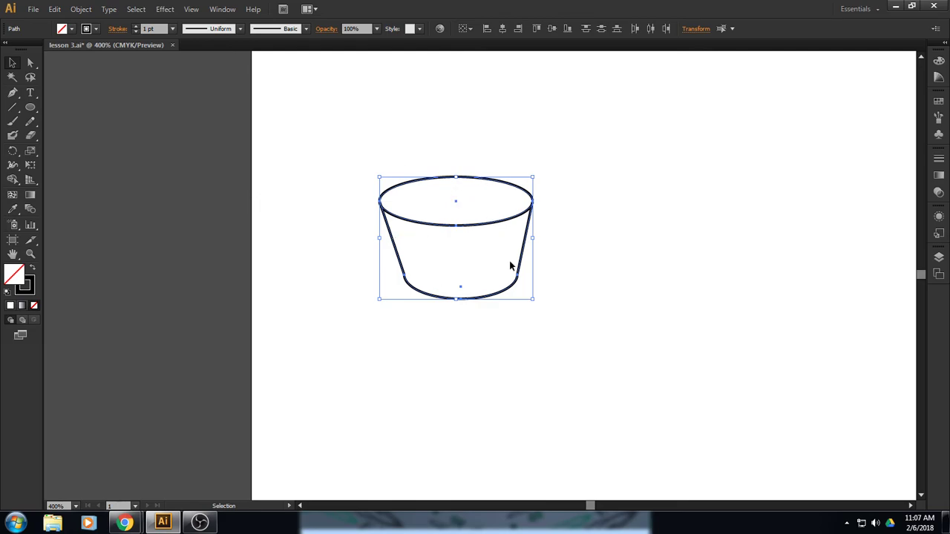
left_click(82, 9)
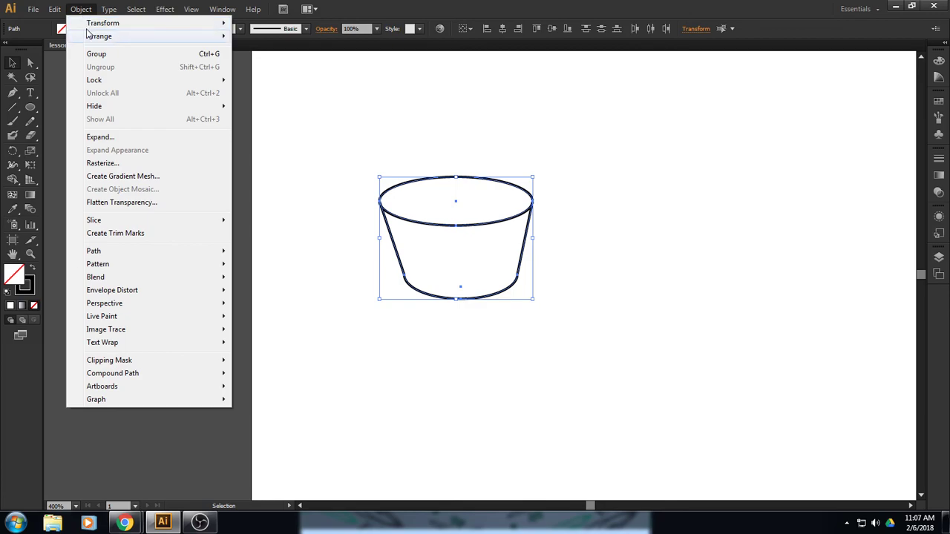
mouse_move(101, 108)
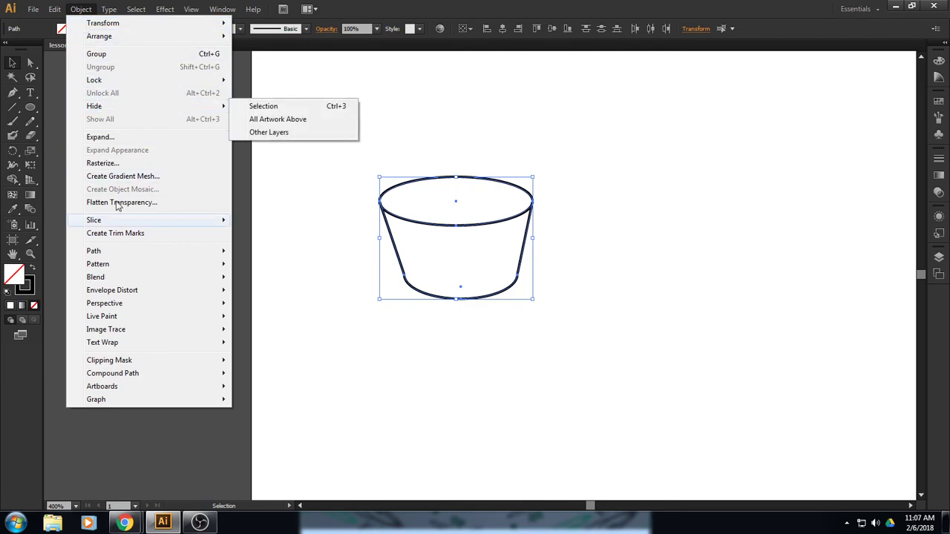
mouse_move(129, 255)
left_click(259, 254)
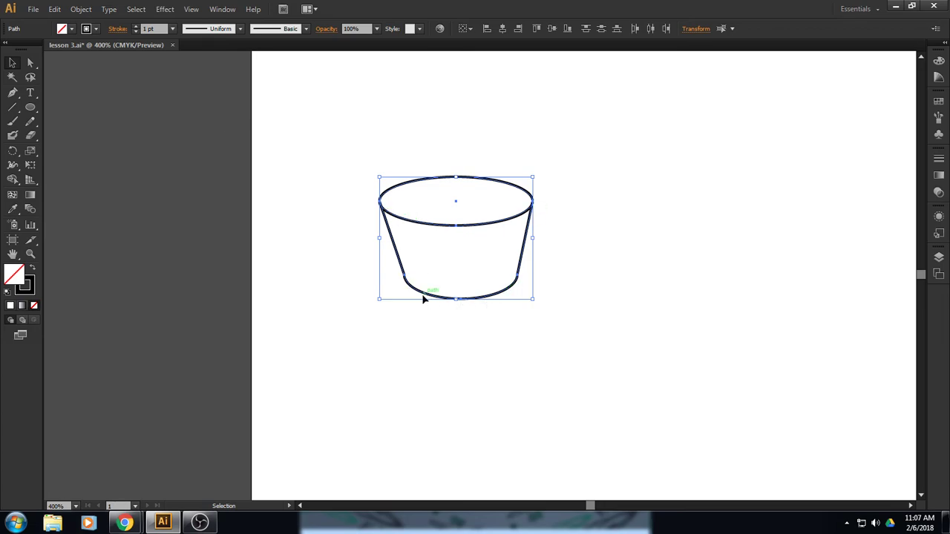
- Apply Join again to close the body outline with a straight segment across the ellipse, then clear the selection
left_click(81, 9)
mouse_move(127, 252)
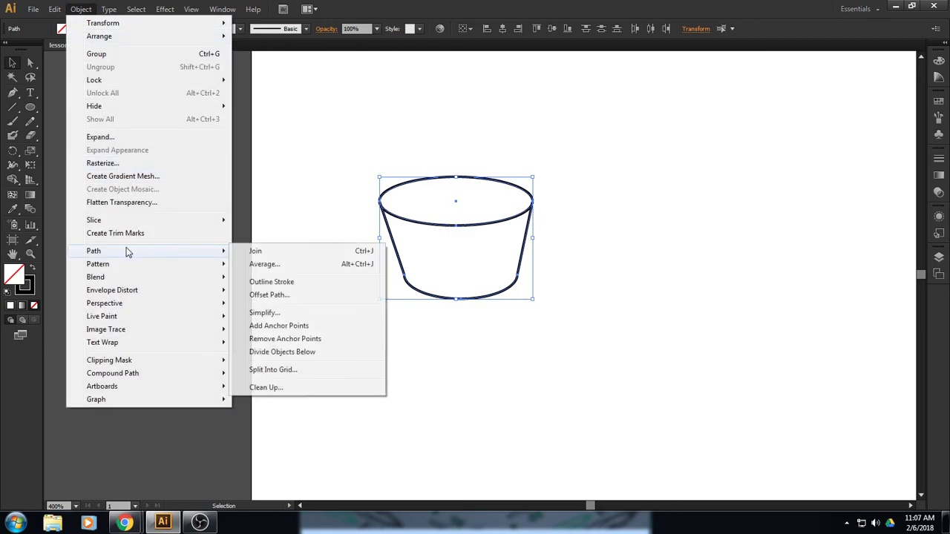
left_click(242, 252)
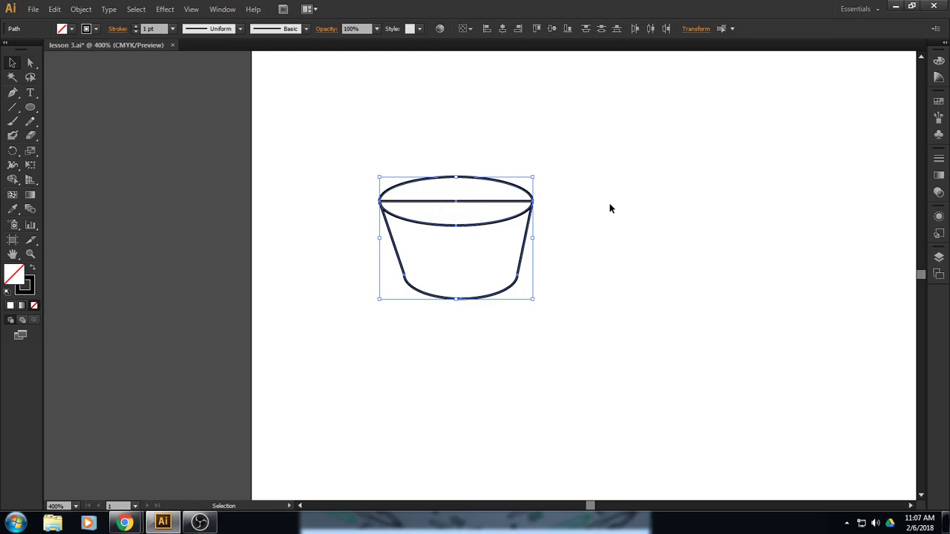
left_click(596, 229)
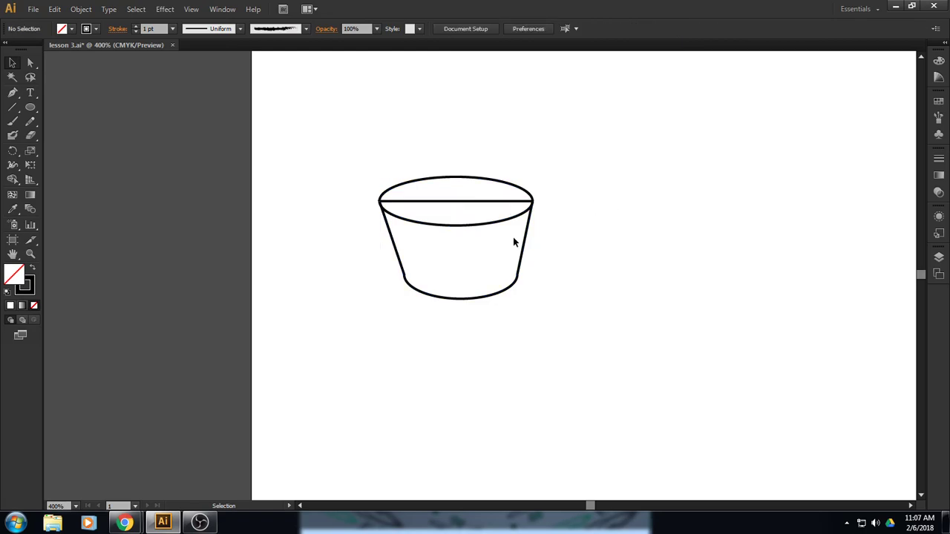
- Fill the container's ellipse opening with the blue swatch C=70 M=15 Y=0 K=0
left_click(501, 221)
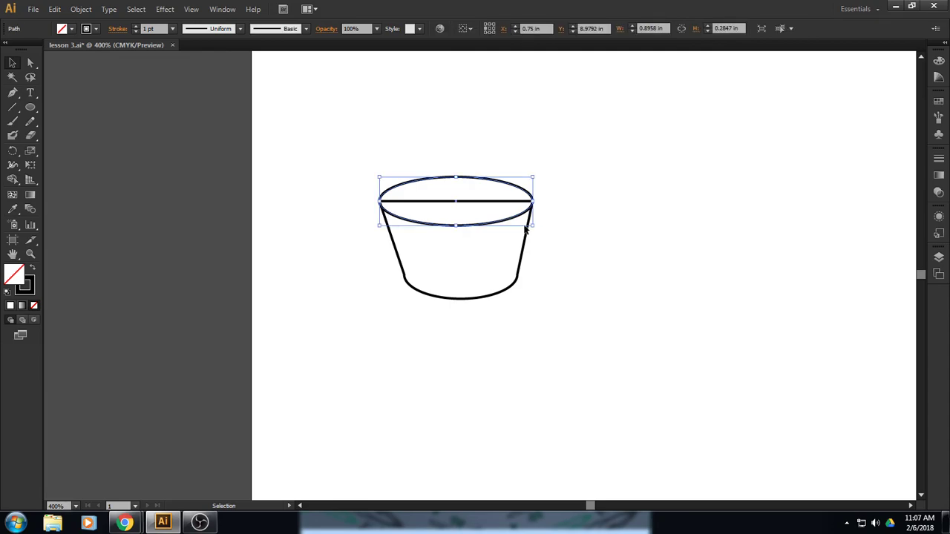
left_click(63, 28)
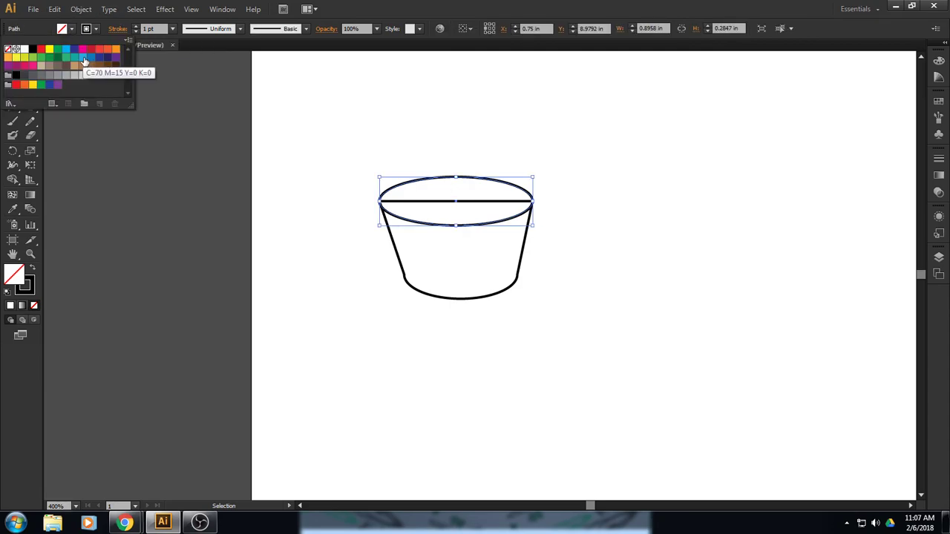
left_click(83, 58)
- Select the container's closed body path below the ellipse and fill it with magenta
left_click(401, 260)
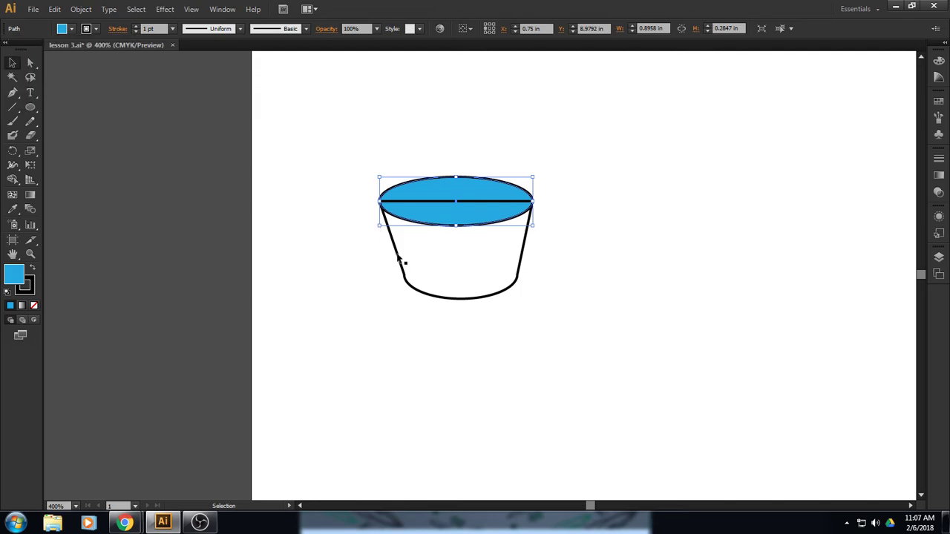
left_click(419, 294)
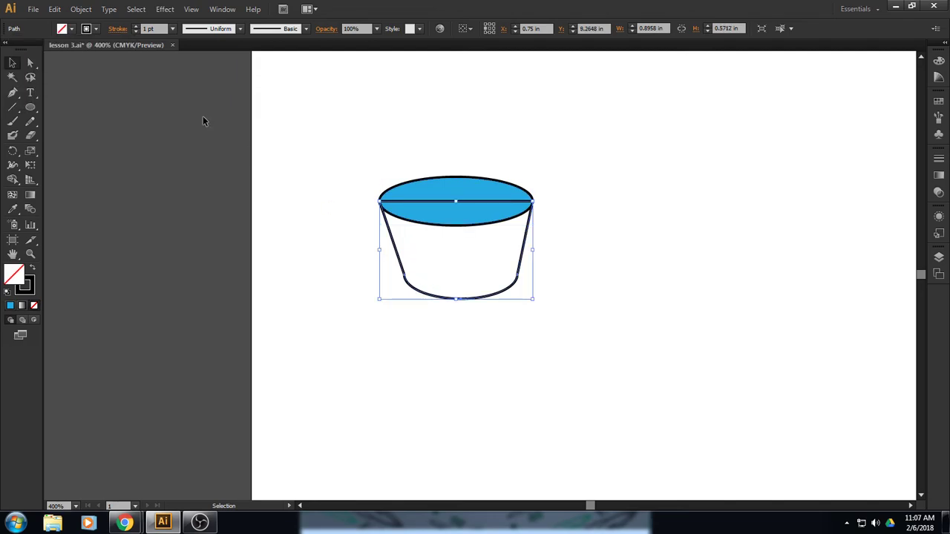
left_click(72, 29)
left_click(82, 50)
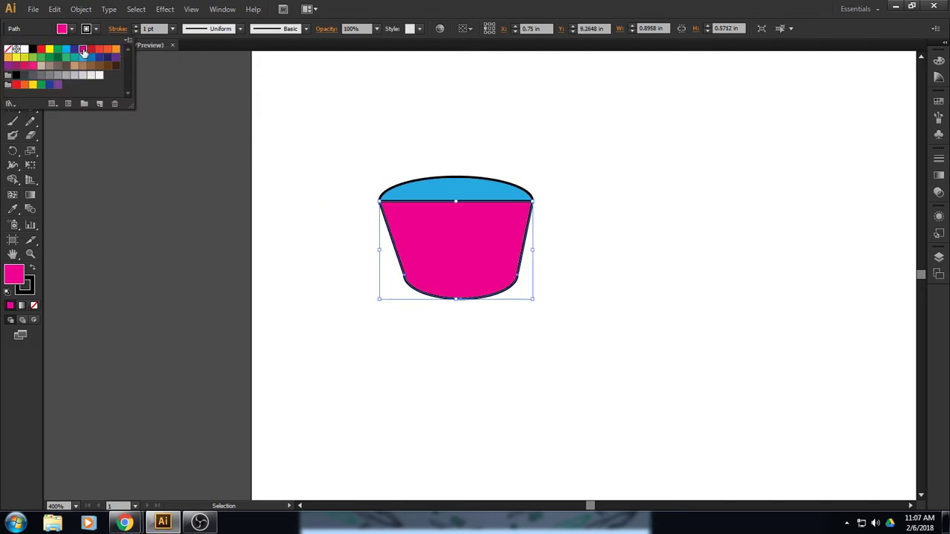
- Send the magenta body to the back so the blue ellipse lies over it, then deselect it
left_click(91, 10)
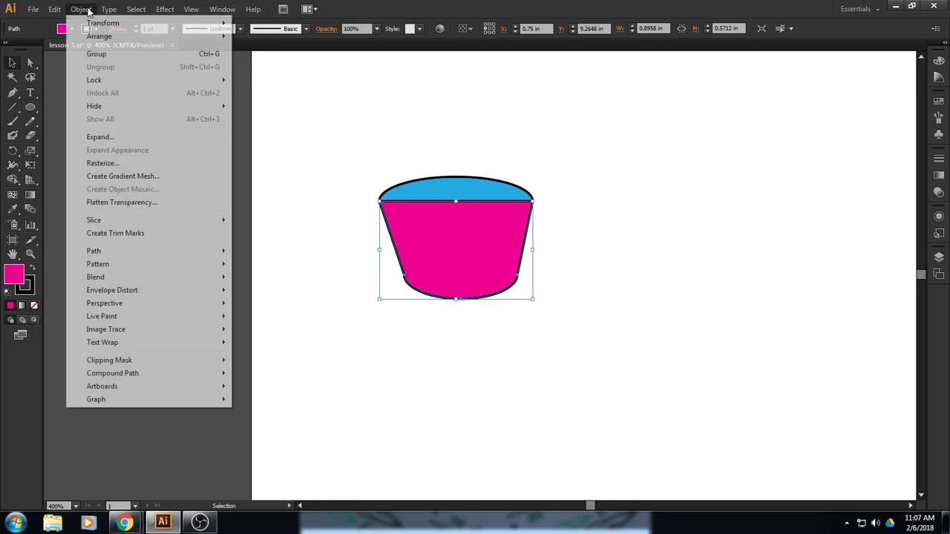
mouse_move(206, 38)
left_click(261, 75)
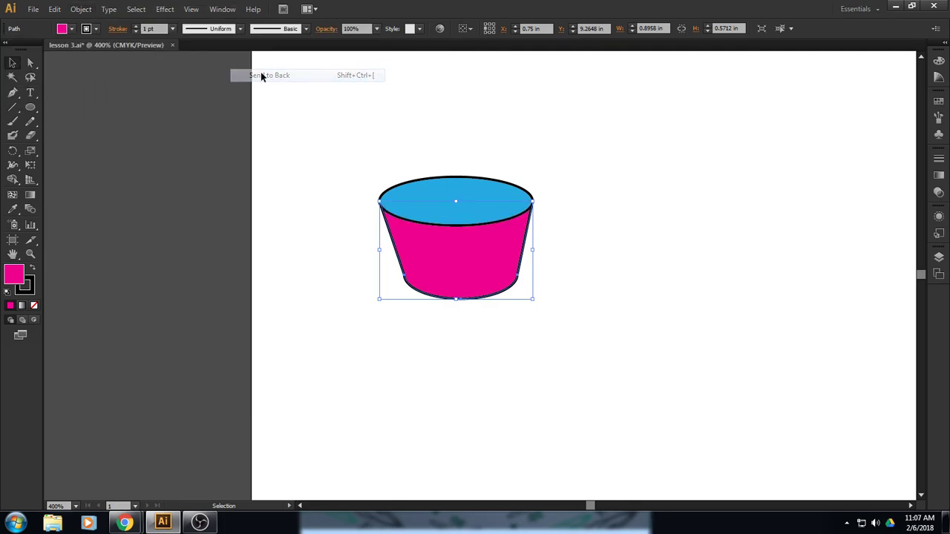
left_click(552, 129)
- Select the blue ellipse and the magenta body together and group them as one container
left_click_drag(317, 151, 527, 298)
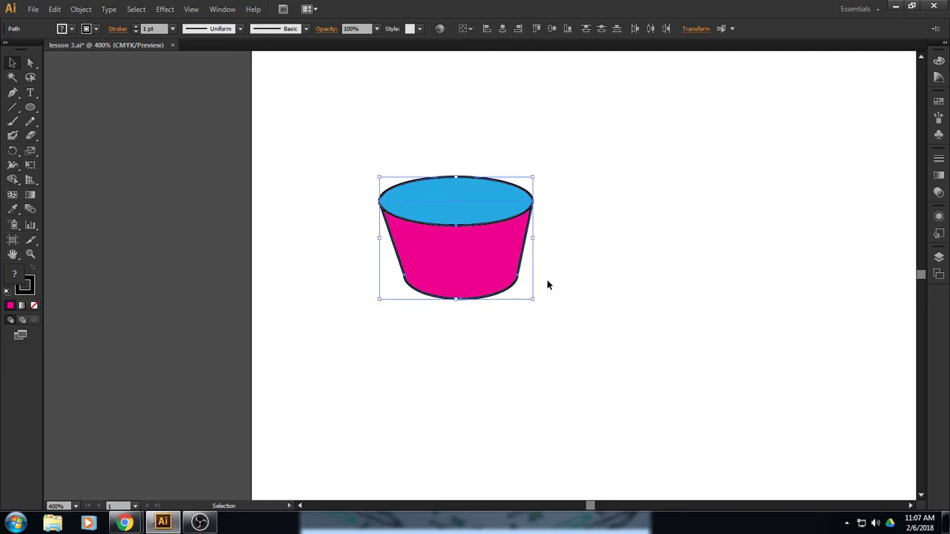
left_click(80, 9)
left_click(96, 53)
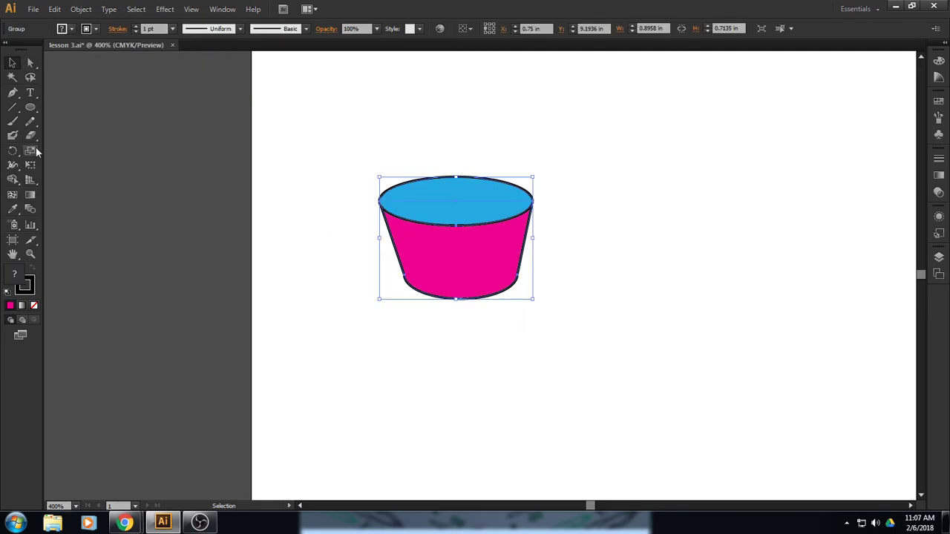
- Move the grouped container to the lower-right corner of the house wall and deselect it
double_click(13, 254)
left_click(13, 62)
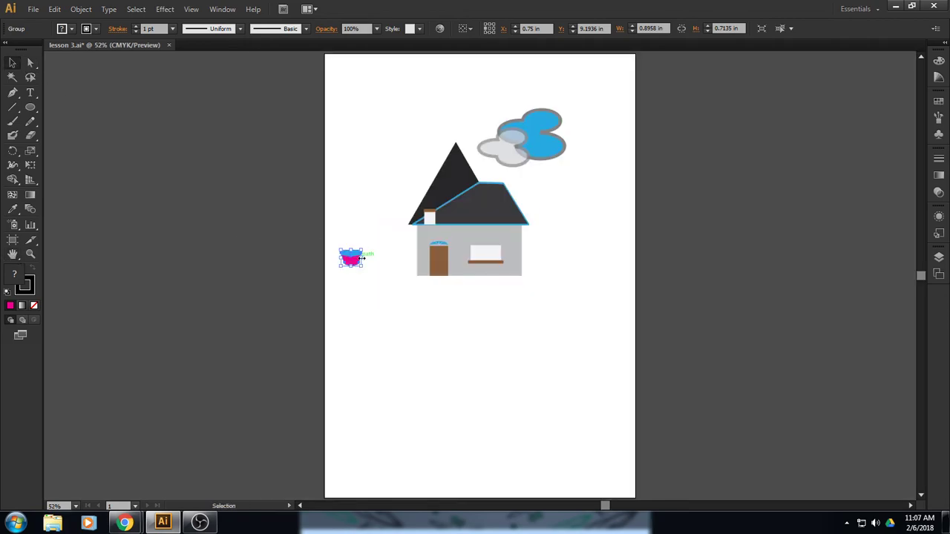
left_click_drag(357, 261, 518, 275)
left_click(571, 312)
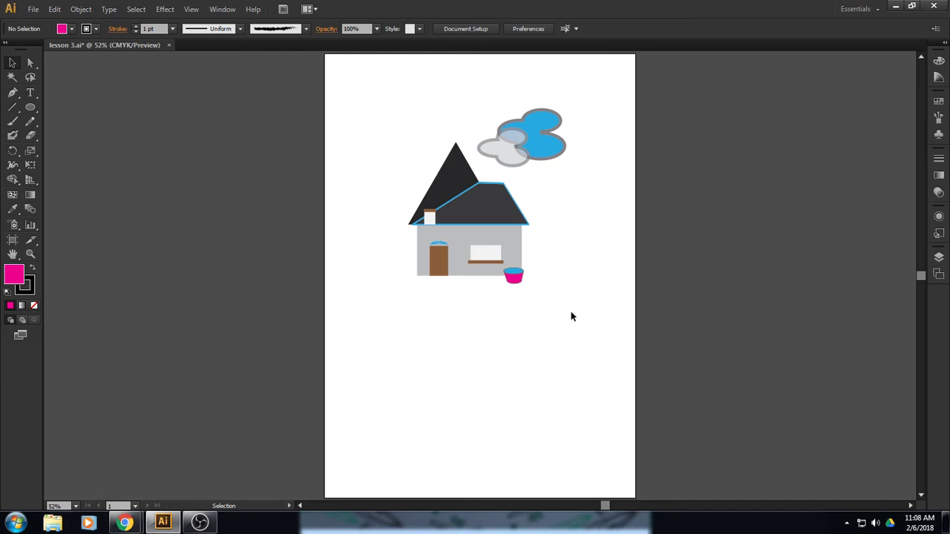
- Group the house, clouds and container into one object and save the document lesson 3.ai
left_click_drag(373, 87, 590, 317)
left_click(81, 9)
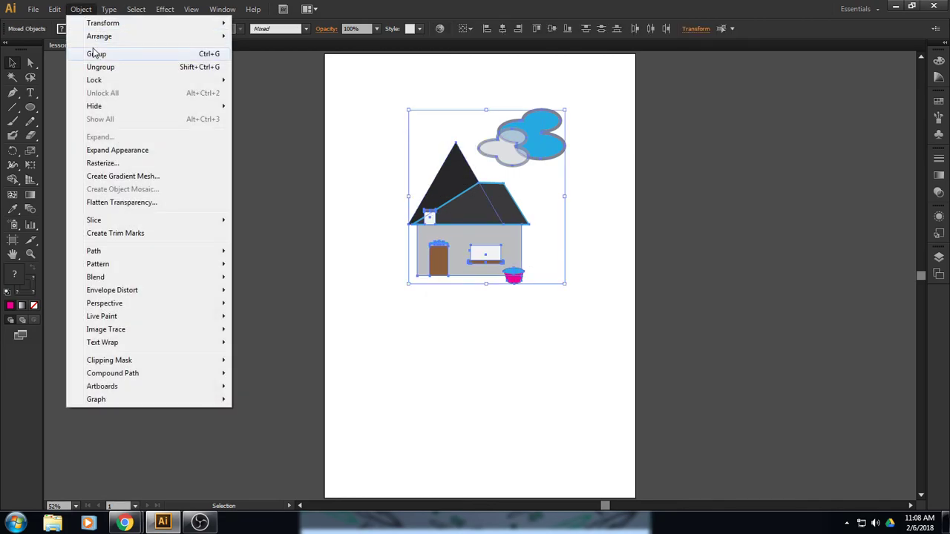
left_click(95, 53)
left_click(496, 325)
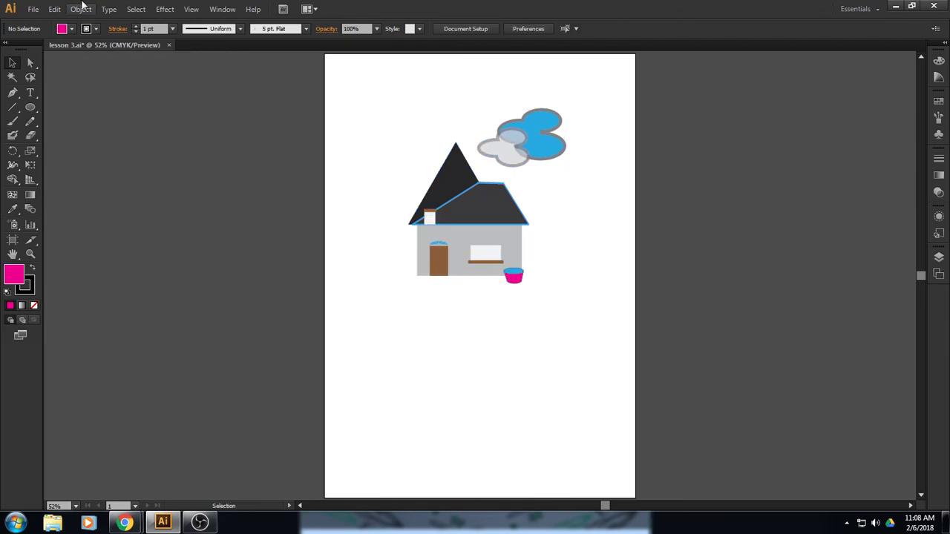
left_click(34, 8)
left_click(64, 107)
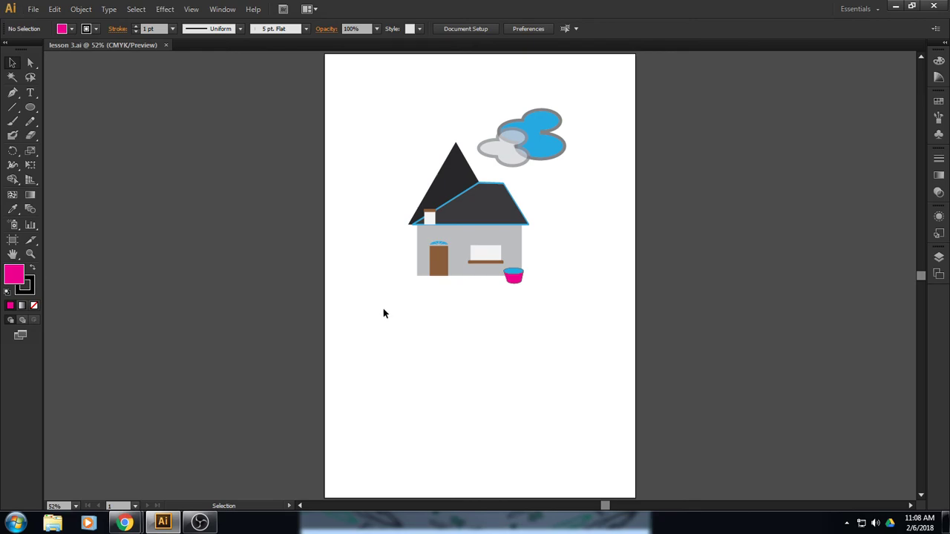
- Show the Artboards list and add a second artboard to the document
left_click(224, 9)
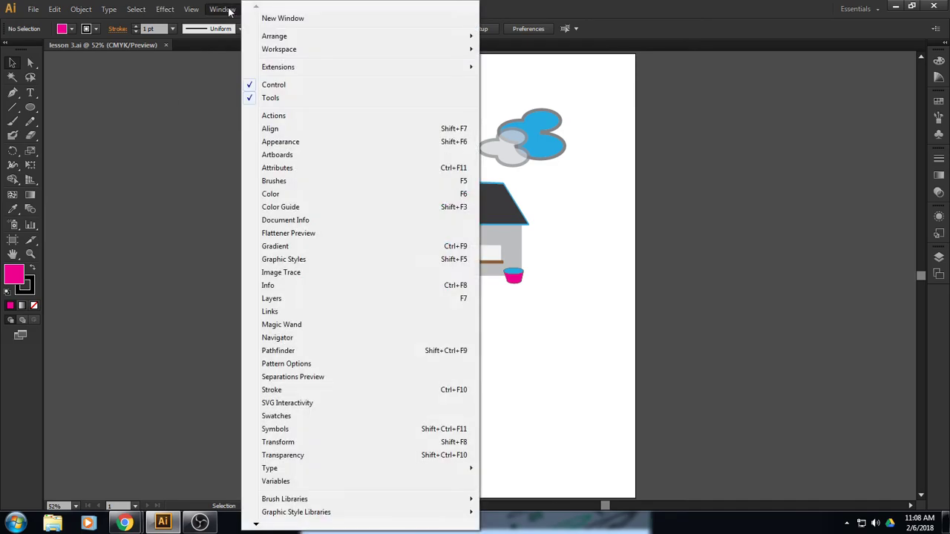
left_click(334, 156)
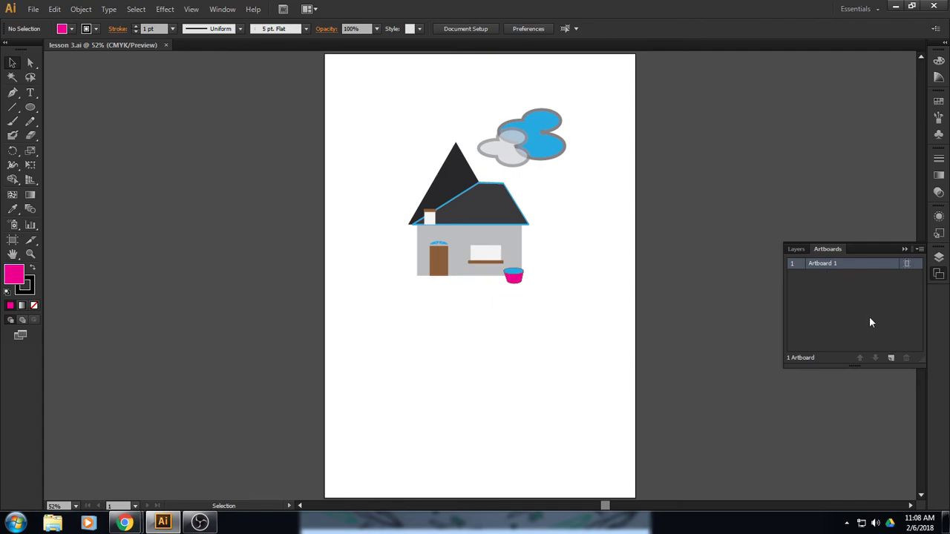
left_click(891, 360)
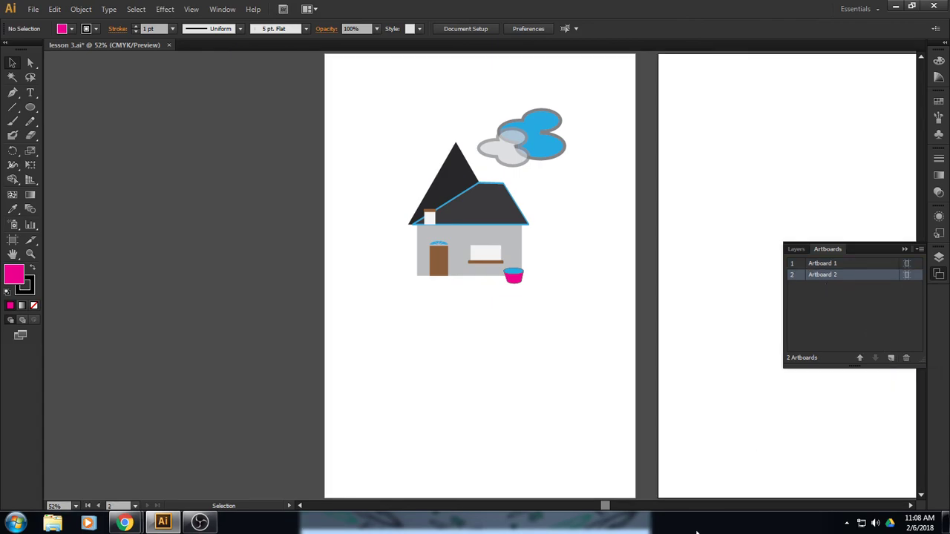
- Choose the Ellipse tool for the empty second artboard and set its fill to cyan and its stroke to None
left_click(911, 506)
left_click(911, 505)
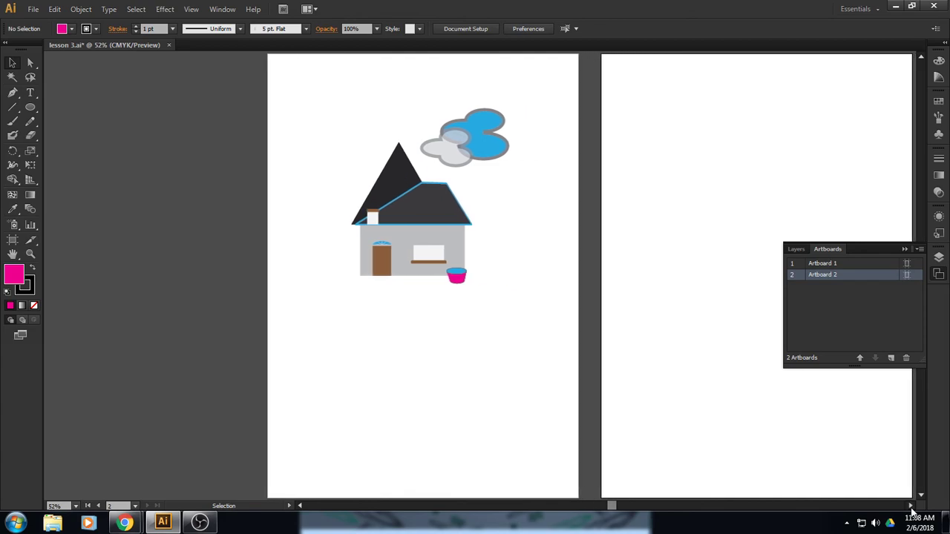
left_click(911, 506)
left_click(911, 506)
left_click(911, 506)
left_click(911, 506)
left_click(910, 505)
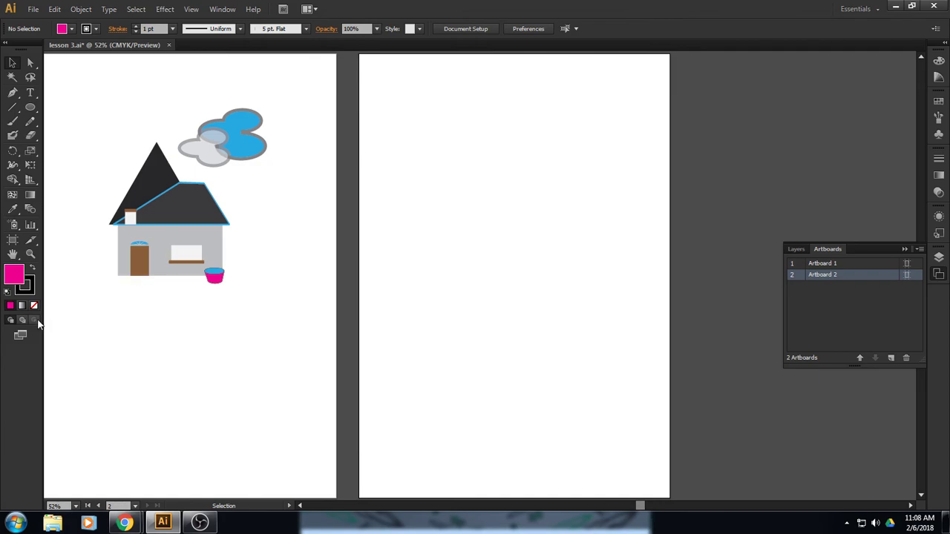
left_click(136, 9)
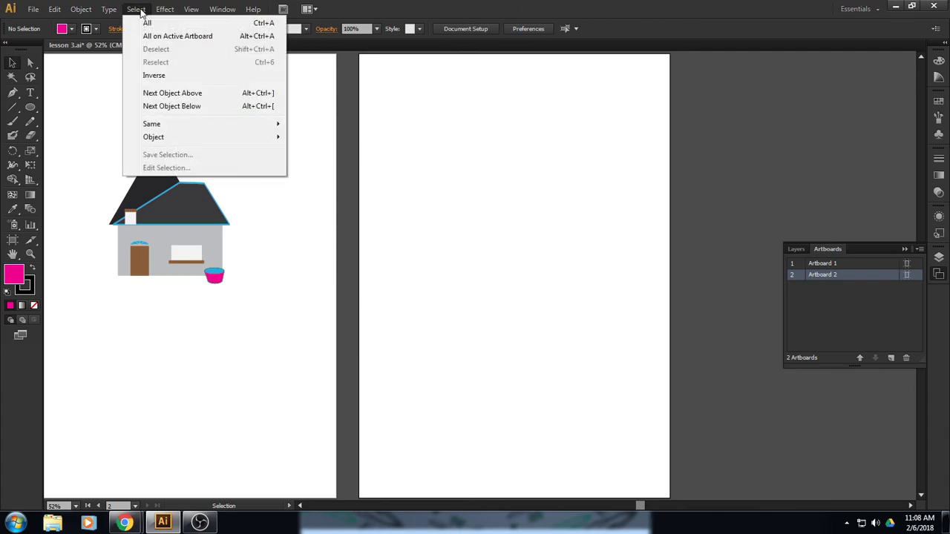
left_click(30, 107)
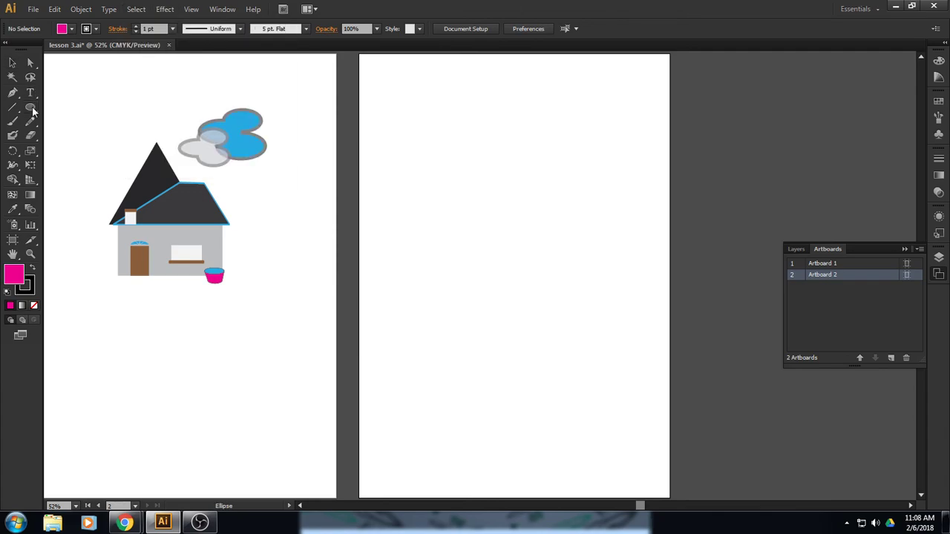
left_click(72, 30)
left_click(66, 48)
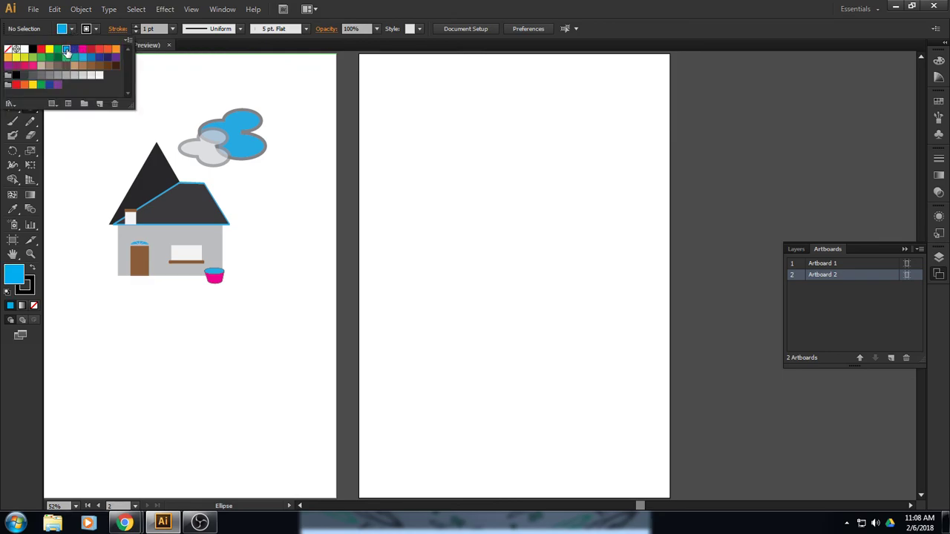
left_click(95, 30)
left_click(95, 30)
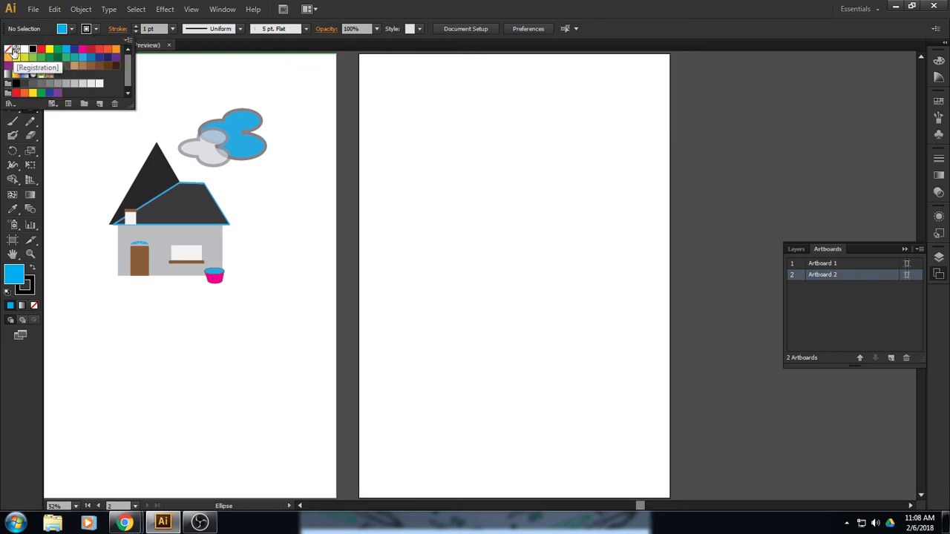
left_click(9, 50)
- Create a 12 in by 12 in circle with the Ellipse tool and move it onto the middle of the second artboard
left_click(451, 209)
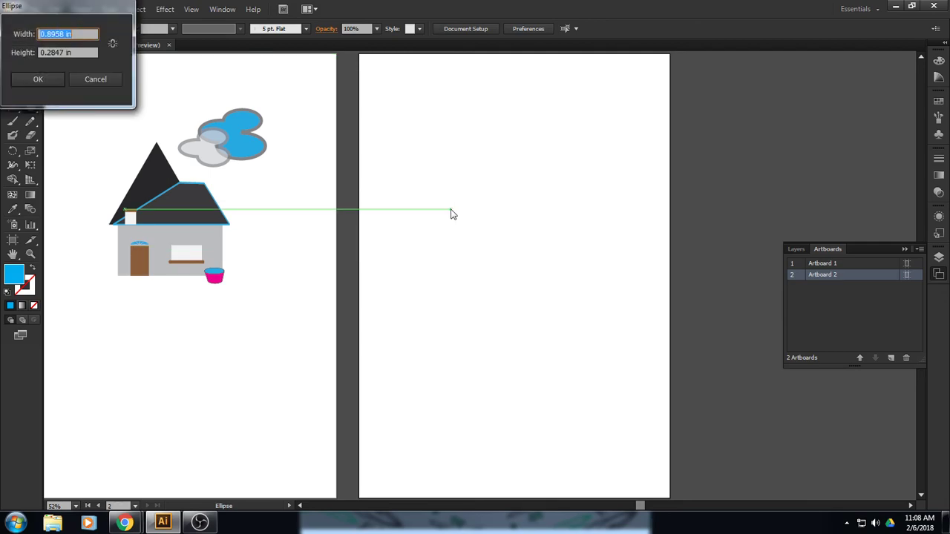
type("12")
key("Tab")
type("12 in")
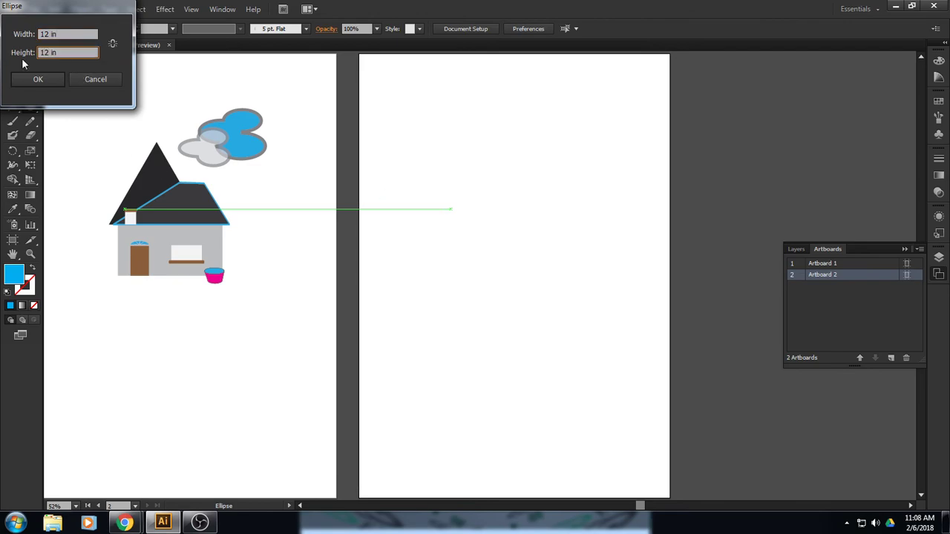
left_click(35, 78)
left_click(12, 63)
left_click_drag(600, 357, 530, 285)
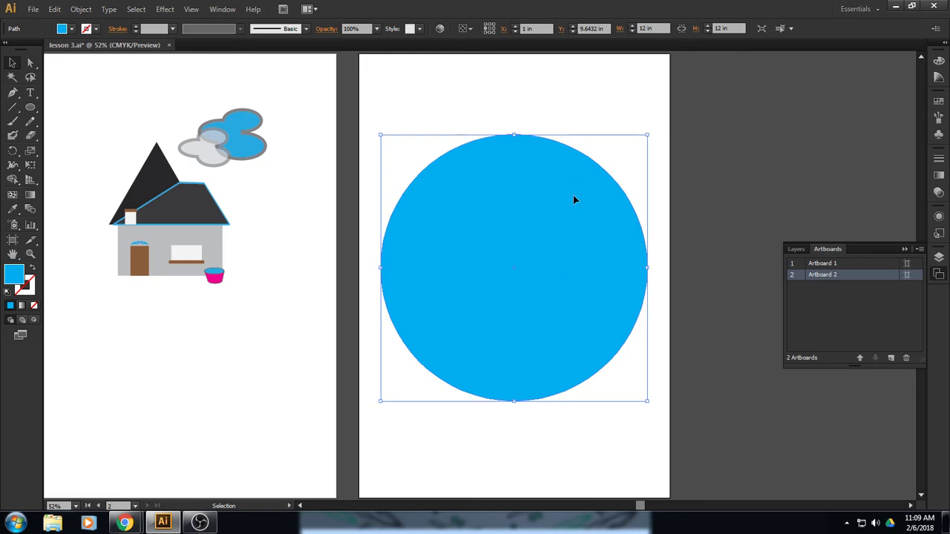
- Set alignment to Align to Artboard and center the circle vertically on the second artboard
left_click(468, 30)
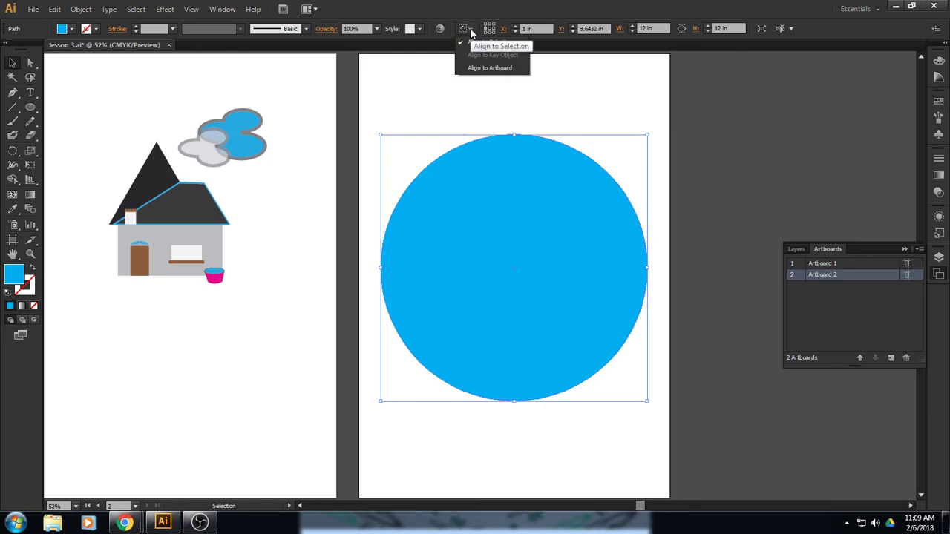
left_click(489, 68)
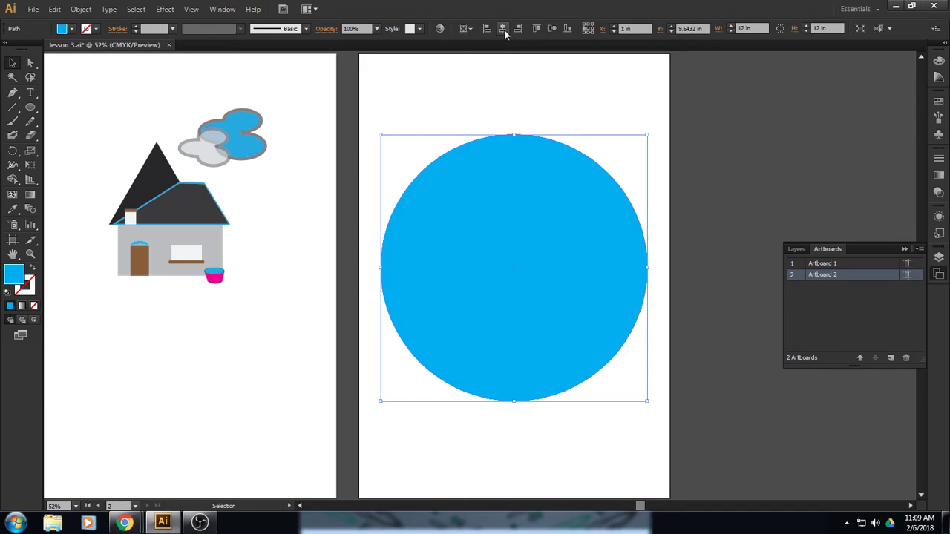
left_click(552, 28)
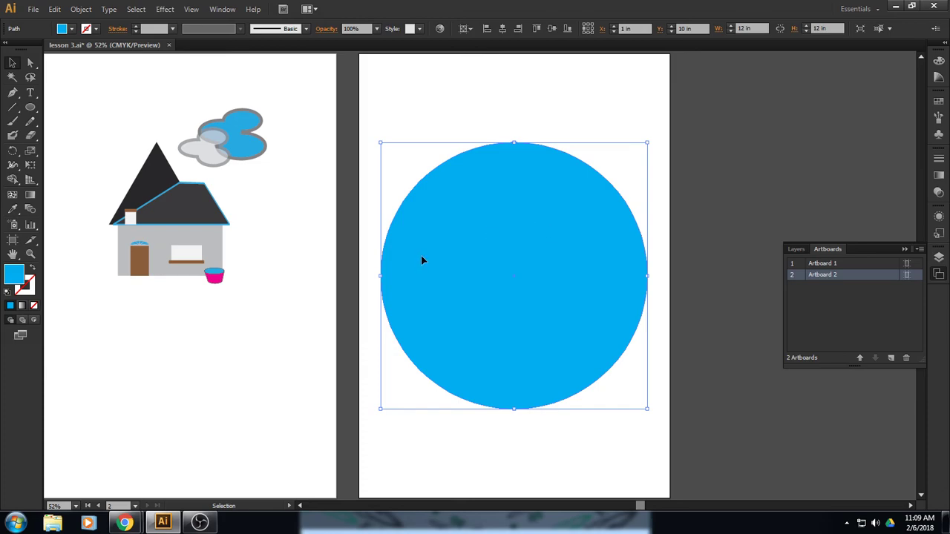
- Switch to Draw Inside mode and draw a rectangle over the lower half of the circle, extending slightly past its edges
left_click(34, 321)
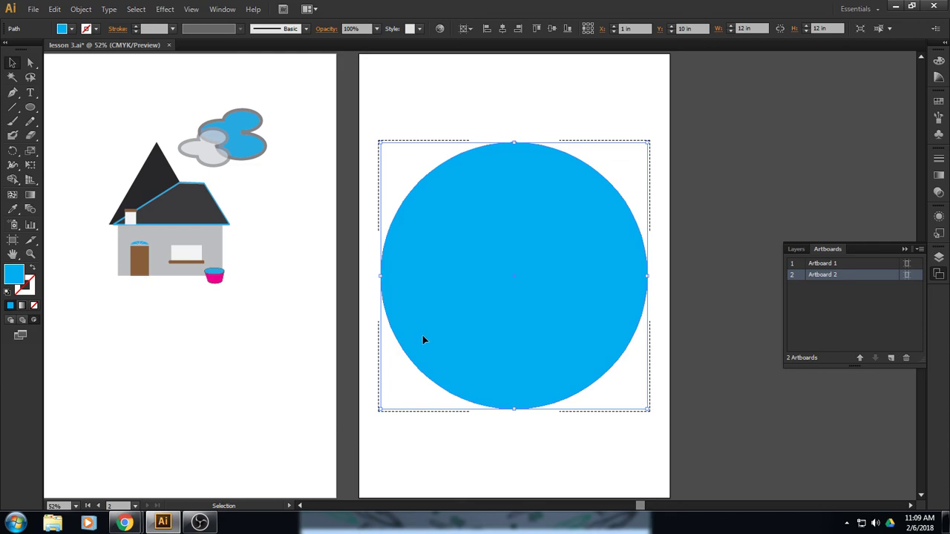
left_click_drag(33, 108, 50, 108)
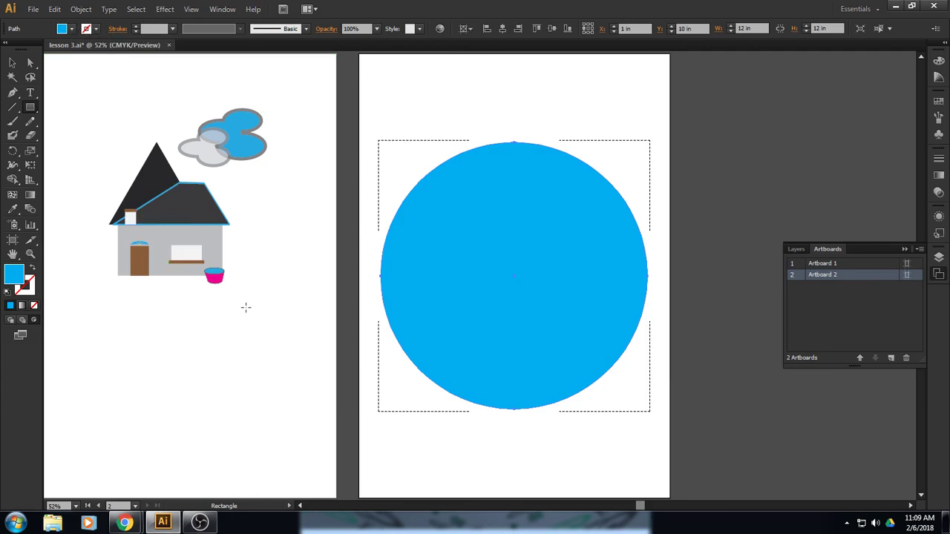
left_click_drag(365, 274, 662, 420)
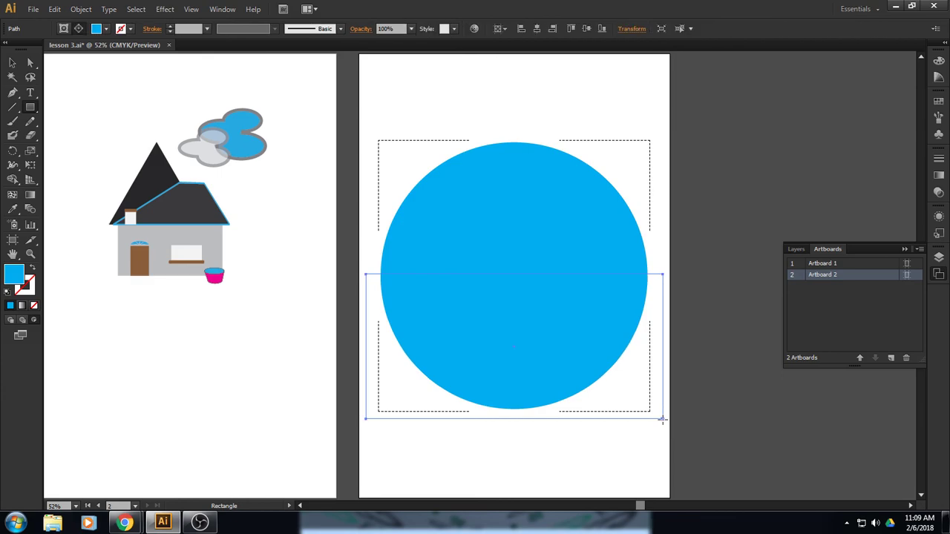
- Fill the rectangle inside the circle with green and deselect it
left_click(106, 30)
left_click(59, 50)
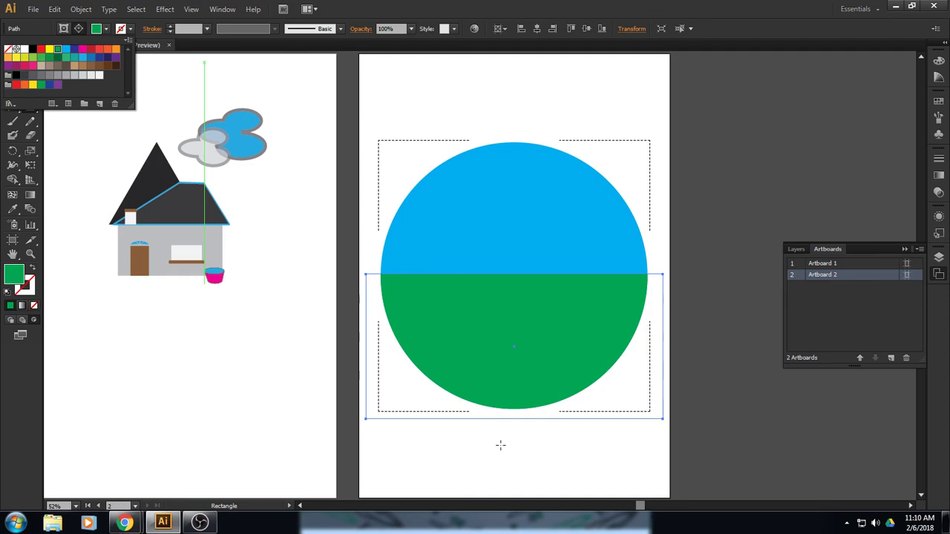
left_click(362, 12)
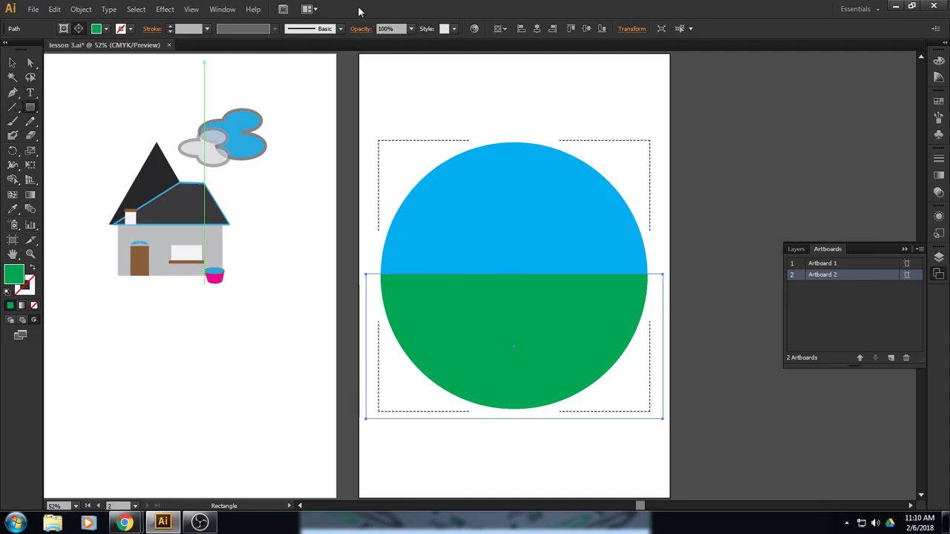
left_click(14, 65)
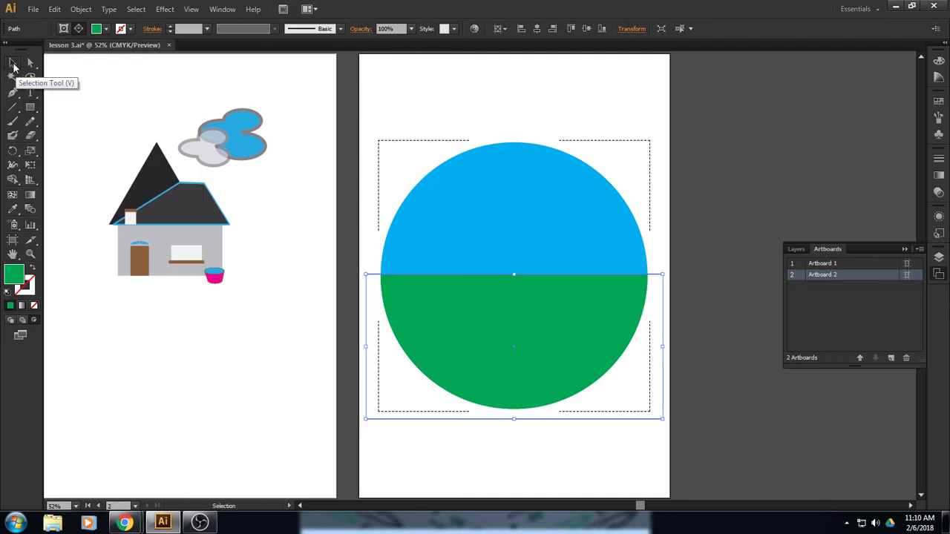
left_click(343, 109)
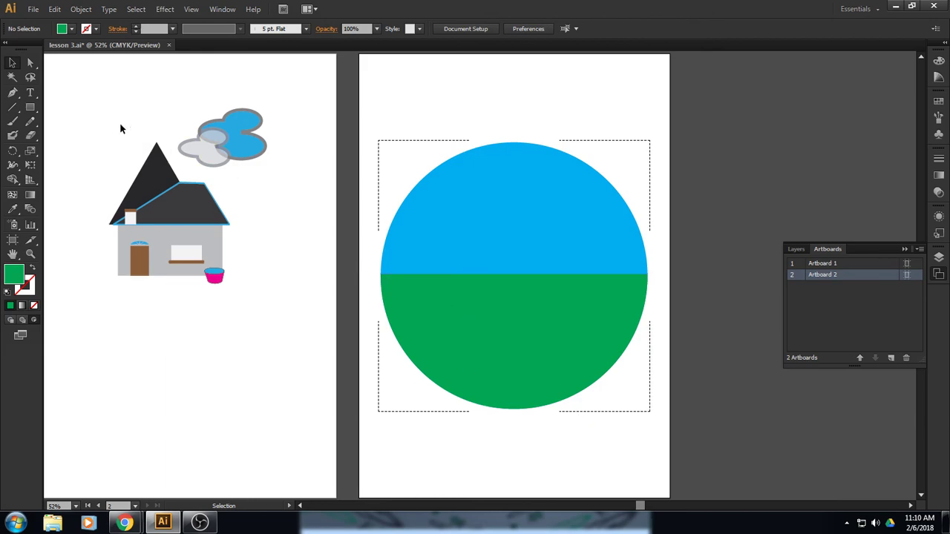
- Draw a closed, light gray four-sided road with the Pen tool, widening from the horizon to below the circle's lower edge
left_click(16, 65)
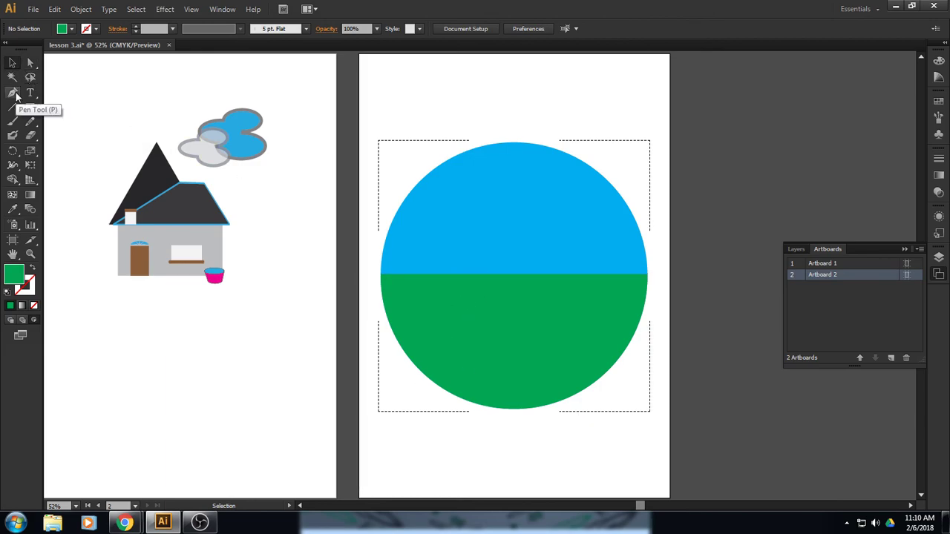
left_click(16, 95)
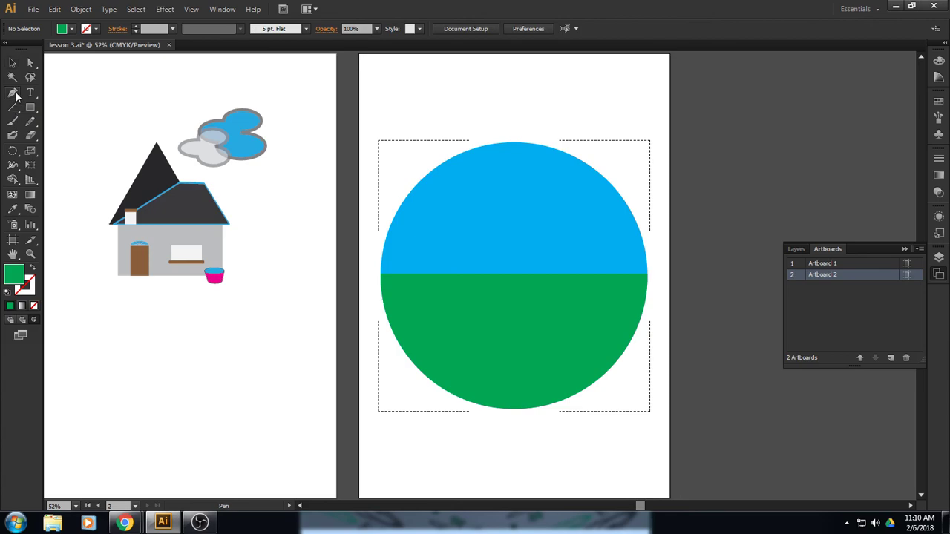
left_click(73, 29)
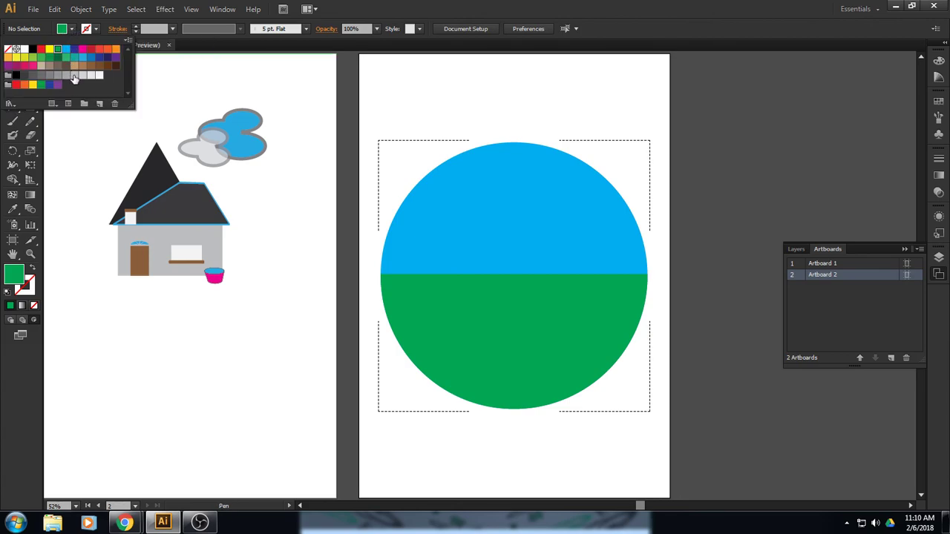
left_click(74, 75)
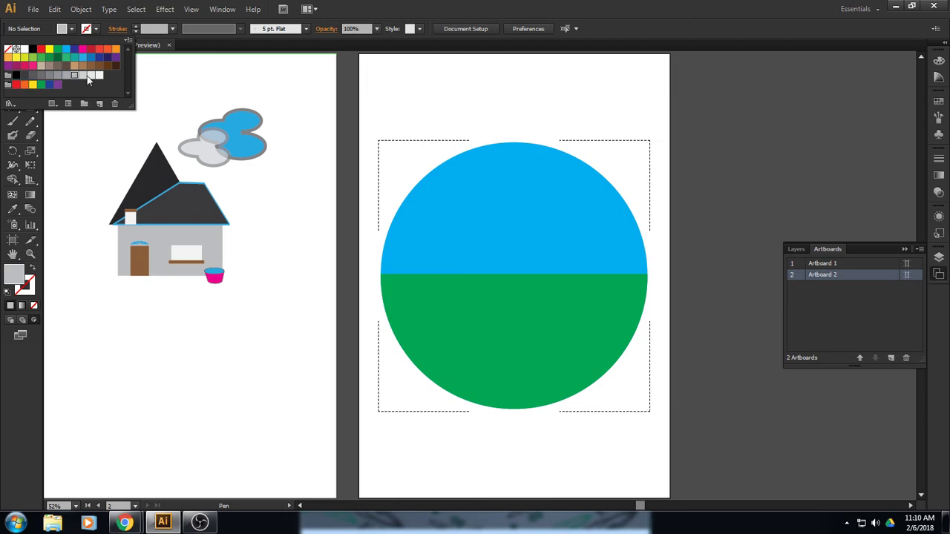
left_click(429, 277)
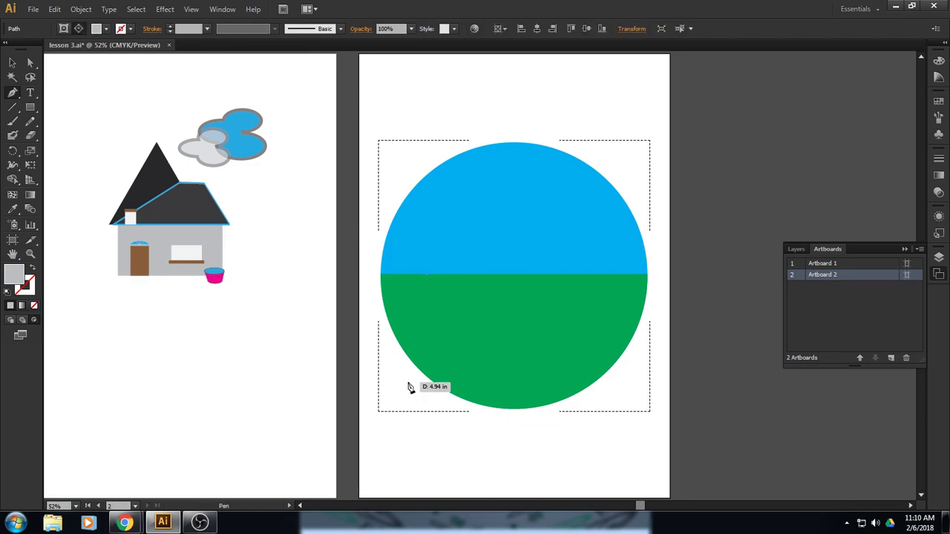
left_click(395, 424)
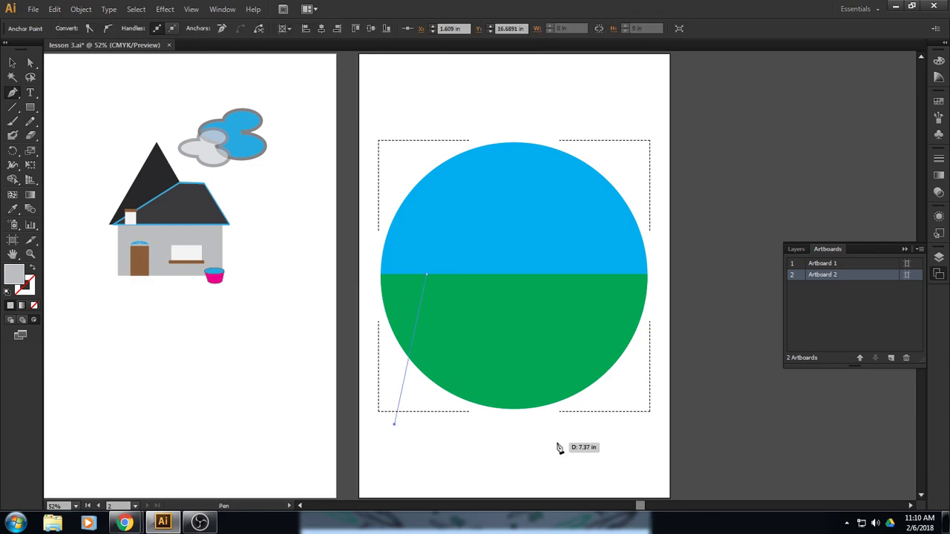
left_click(557, 443)
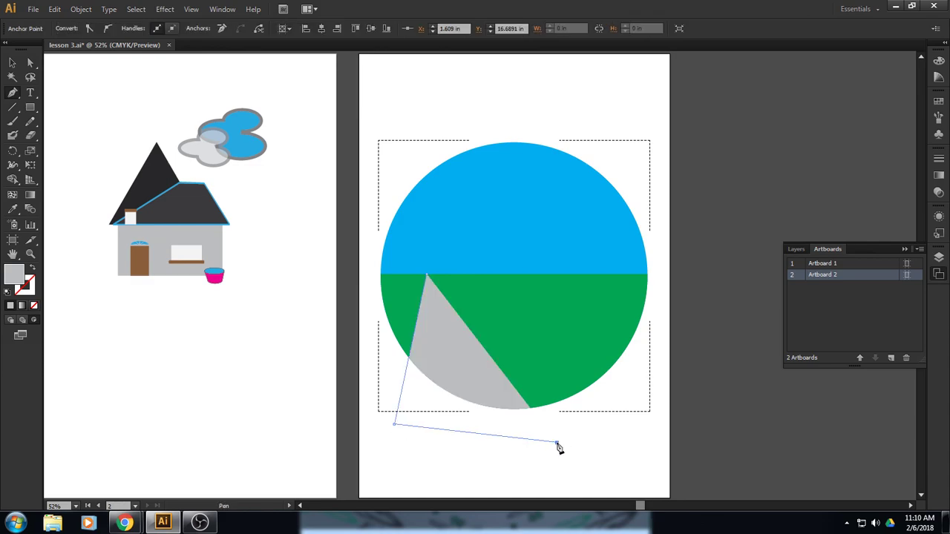
left_click(459, 276)
left_click(429, 276)
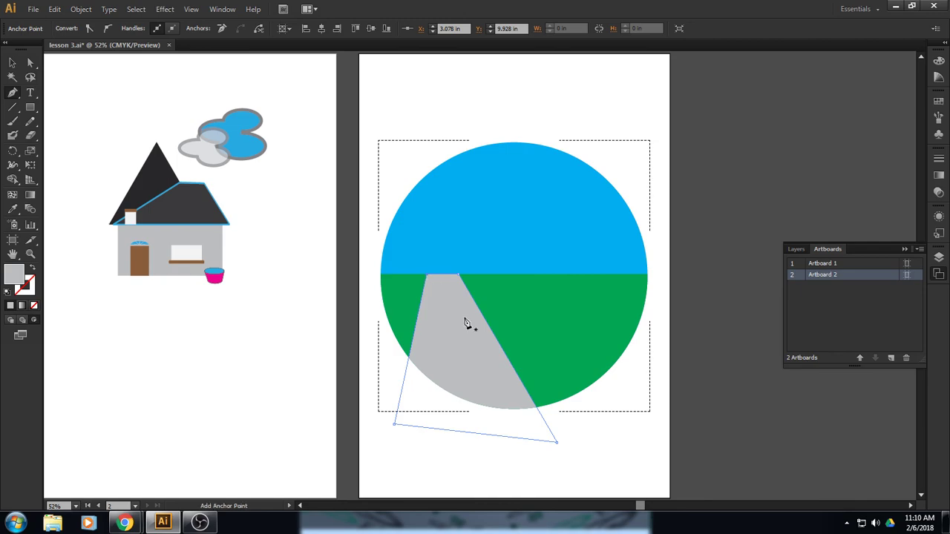
- Deselect the road and return to Draw Normal mode
left_click(12, 62)
left_click(157, 74)
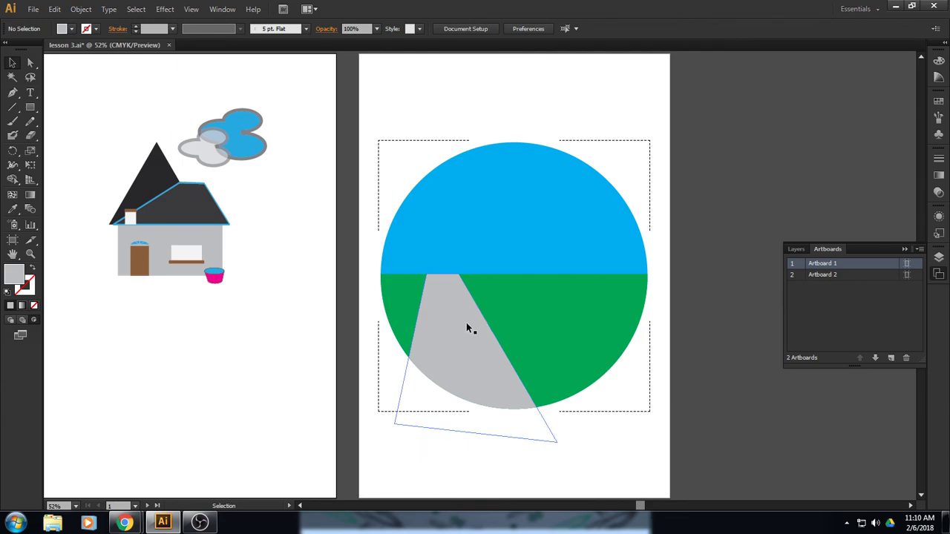
left_click(387, 85)
left_click(11, 320)
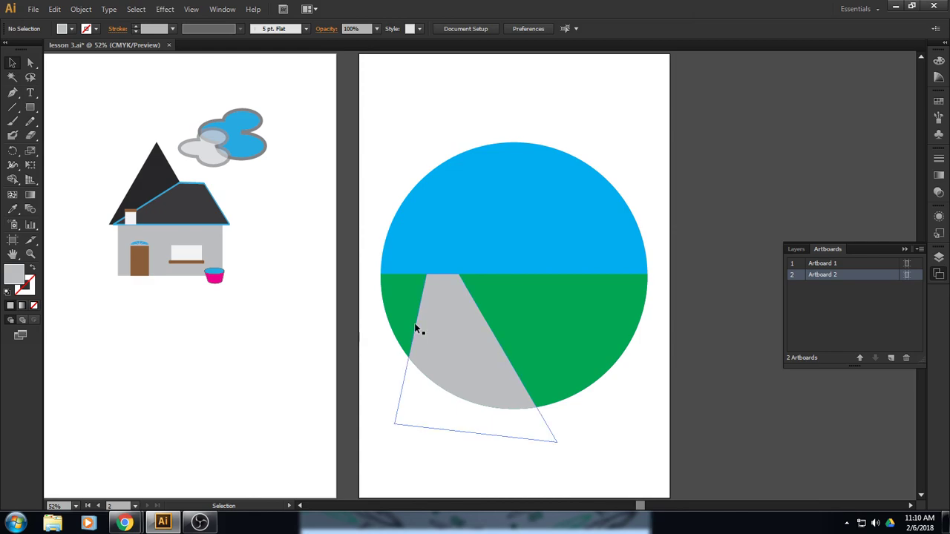
- Isolate the circle's clip group, select the green ground rectangle and change its fill to a lighter green
left_click(519, 298)
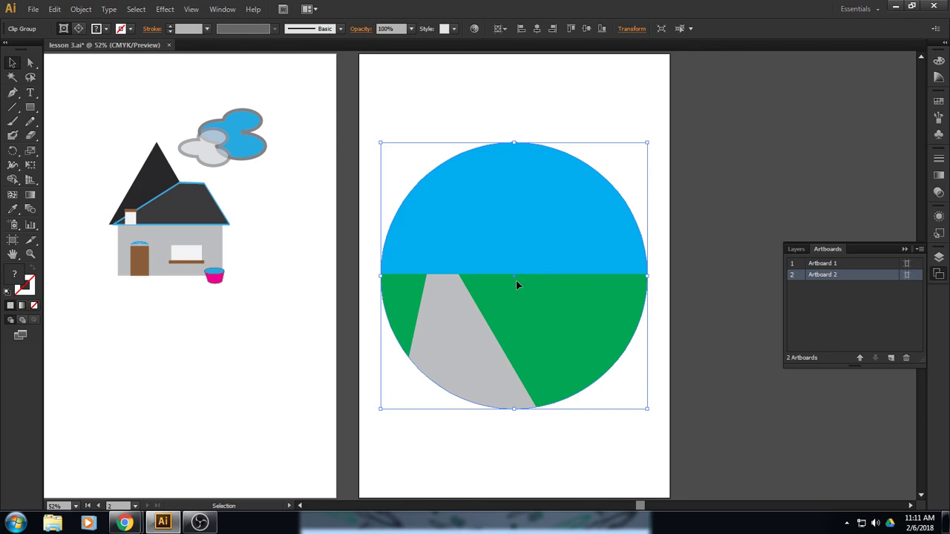
double_click(551, 307)
left_click(473, 229)
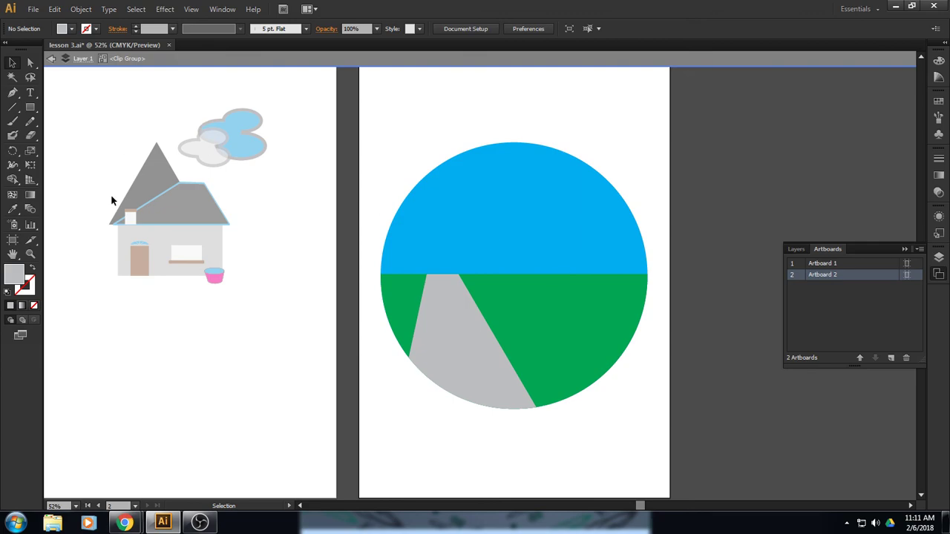
left_click(542, 297)
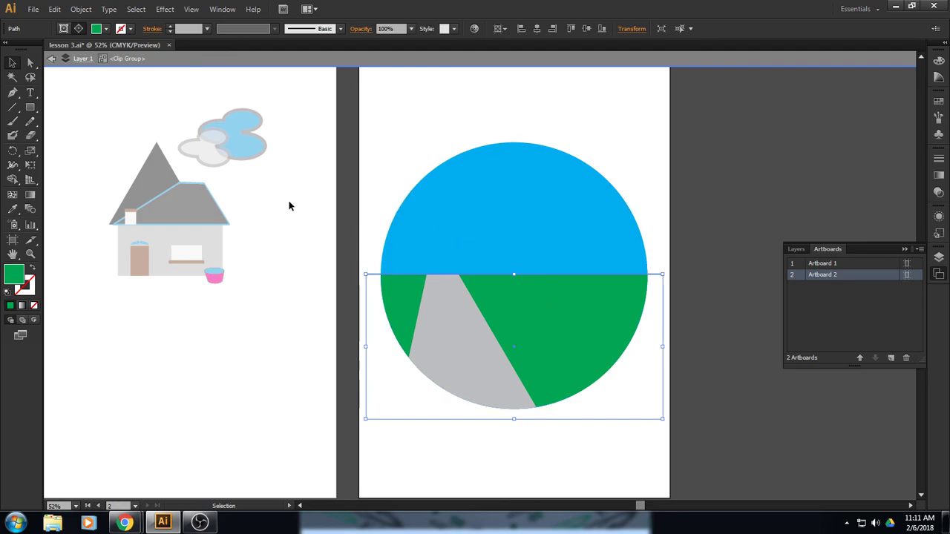
left_click(107, 29)
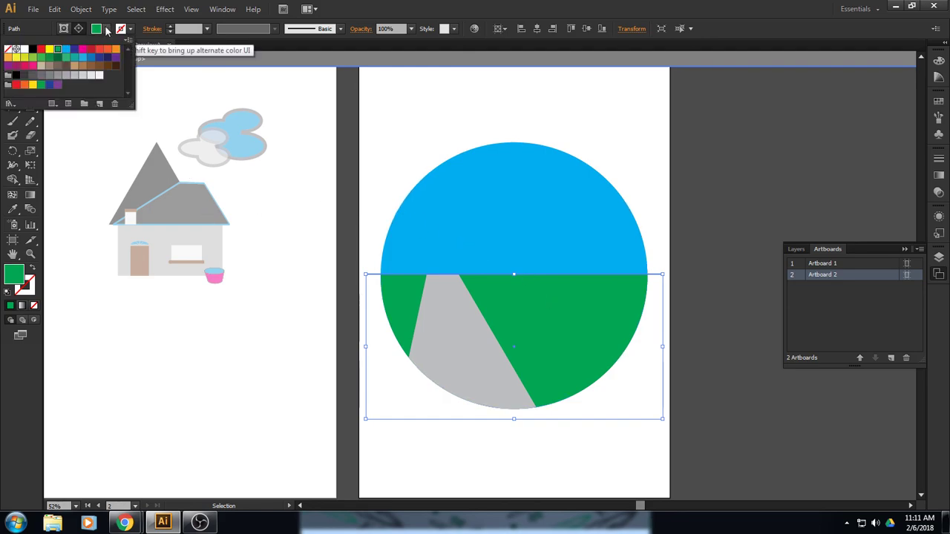
left_click(41, 57)
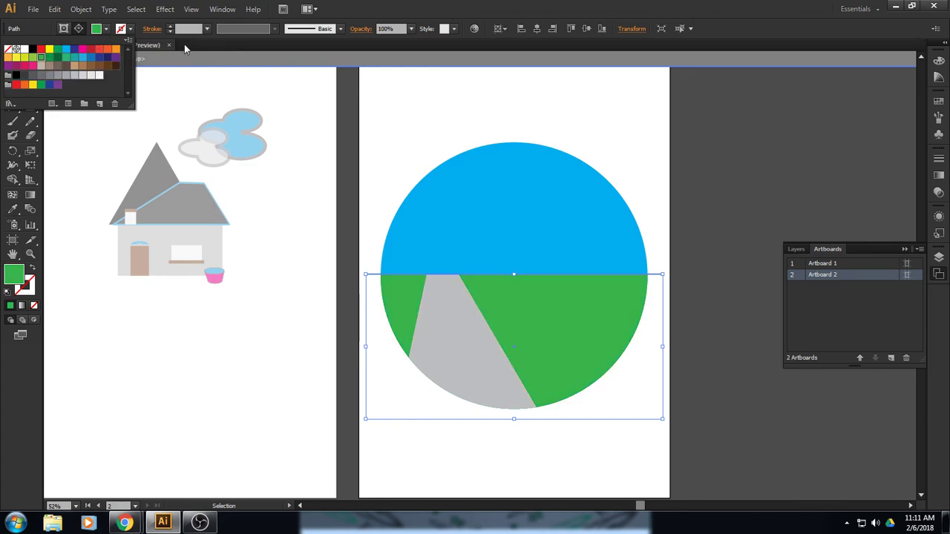
left_click(355, 6)
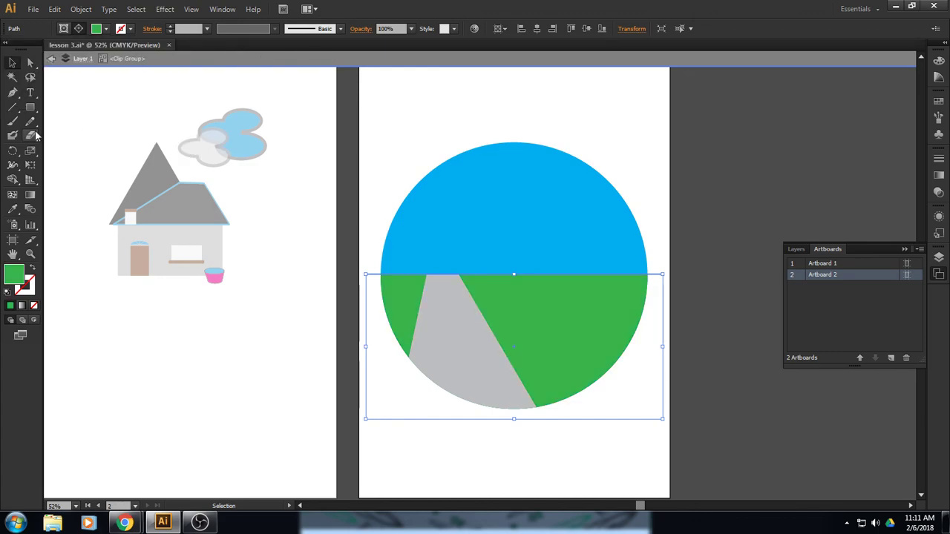
- Erase along the upper edge of the green ground to form a wavy horizon, leave isolation mode and deselect everything
left_click(33, 135)
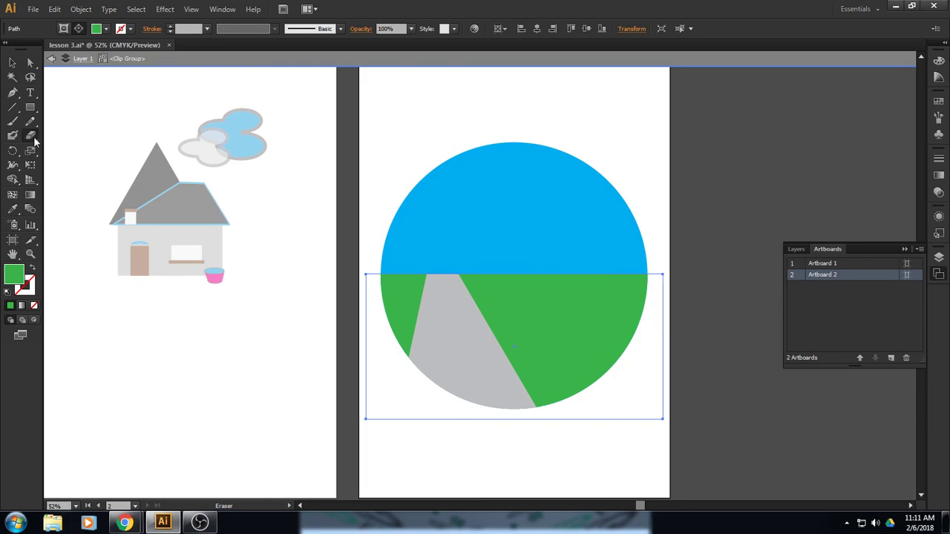
mouse_move(373, 275)
left_mouse_down()
mouse_move(557, 278)
mouse_move(663, 265)
left_mouse_up()
key("Escape")
left_click(12, 64)
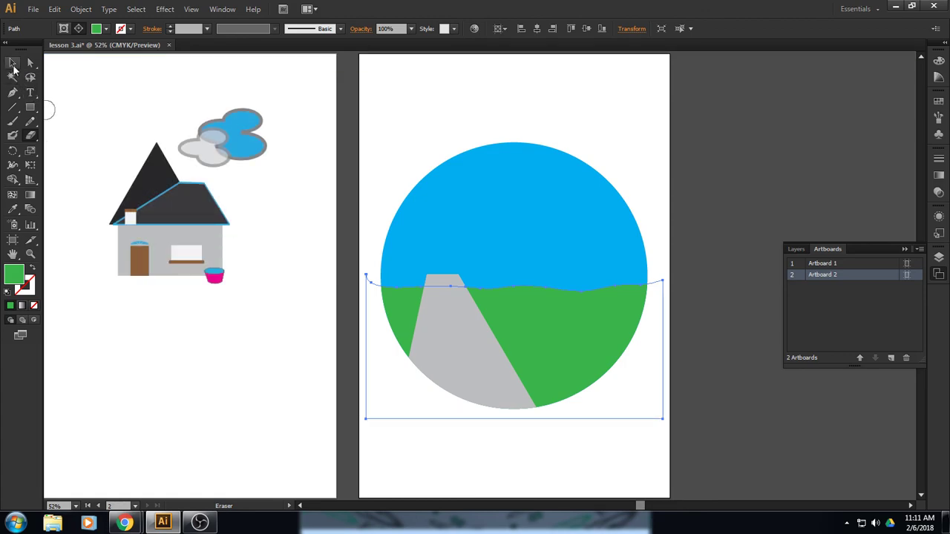
left_click(117, 80)
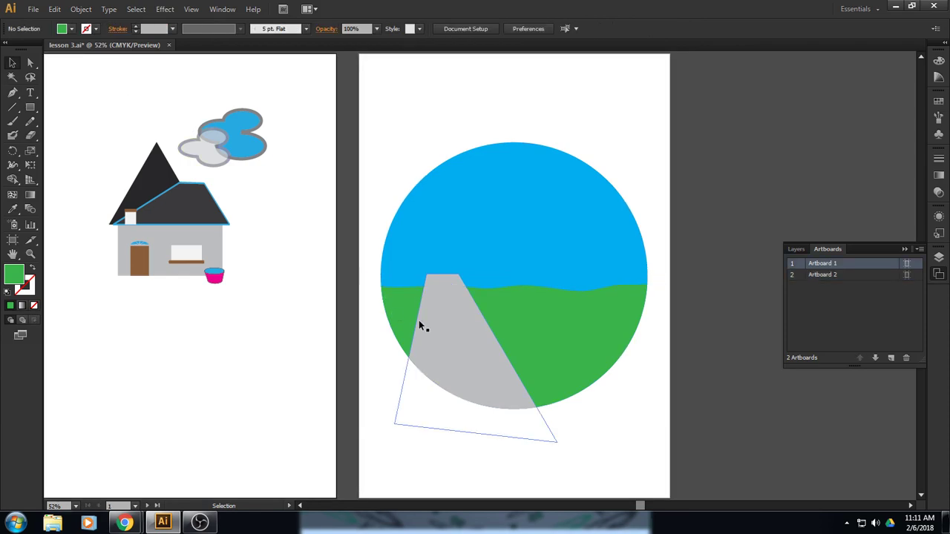
- Isolate the circle's clip group and shorten the gray road from its upper end so it meets the wavy horizon
left_click(450, 316)
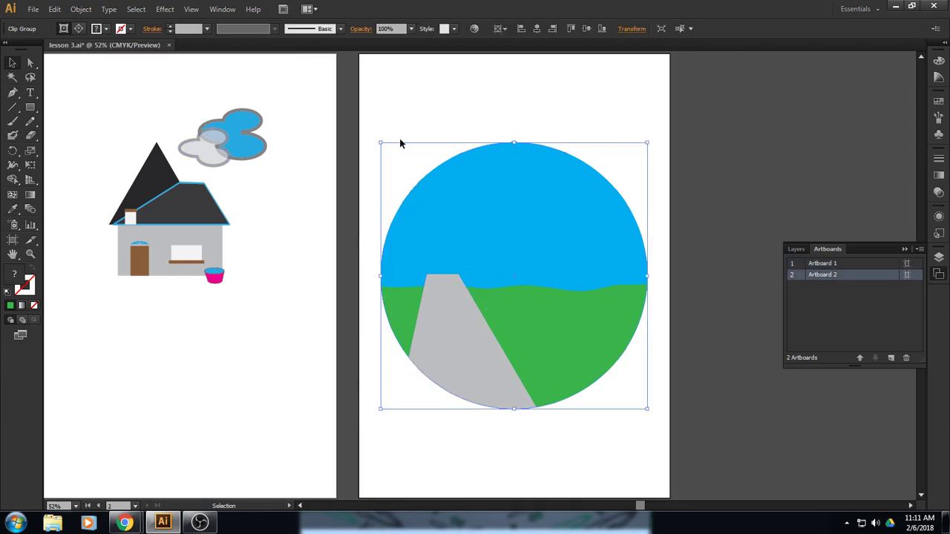
left_click(402, 113)
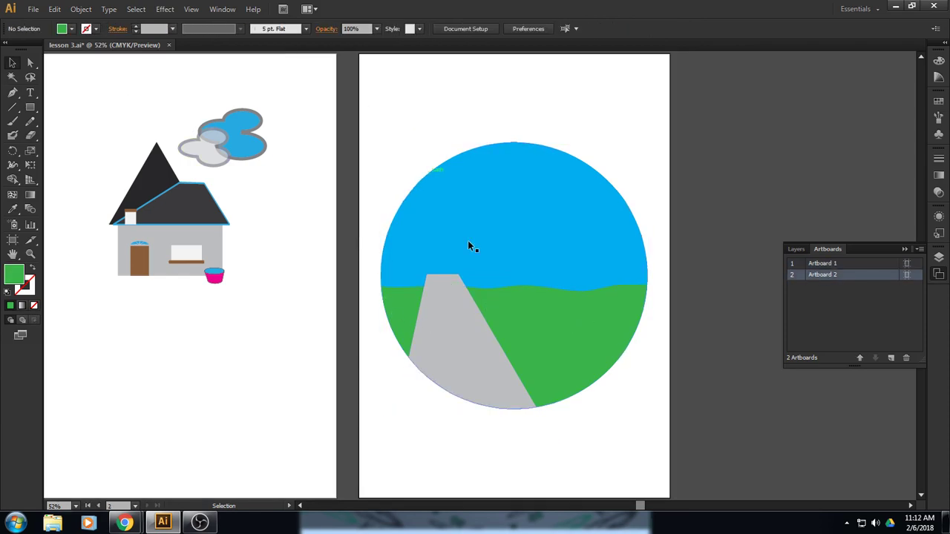
double_click(450, 279)
left_click_drag(476, 274, 476, 288)
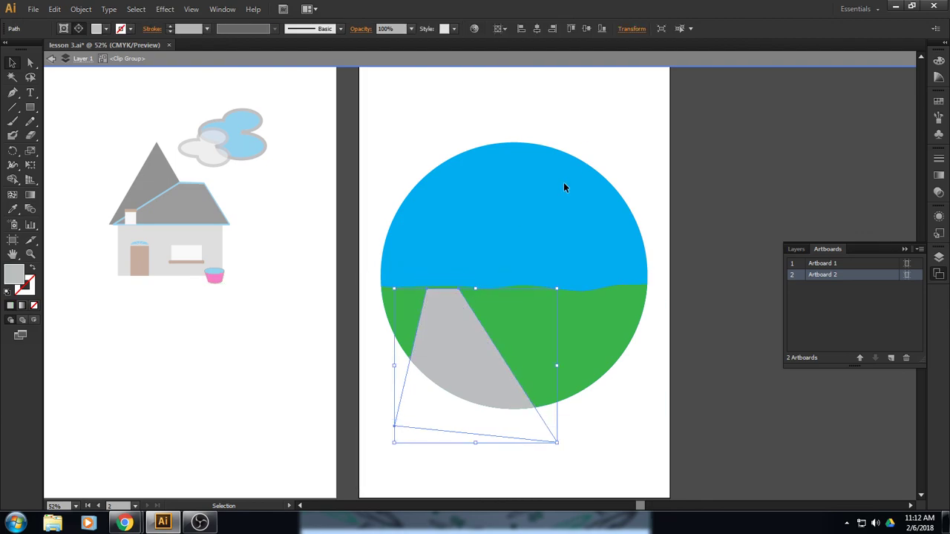
- Move the grouped house illustration onto the circular landscape on the second artboard and bring it to the front
left_click(620, 154)
double_click(620, 154)
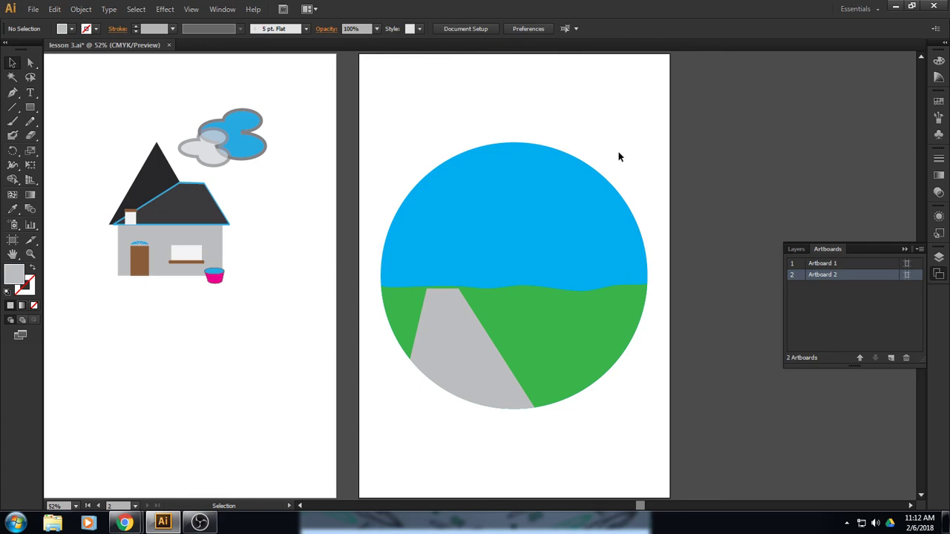
left_click(164, 218)
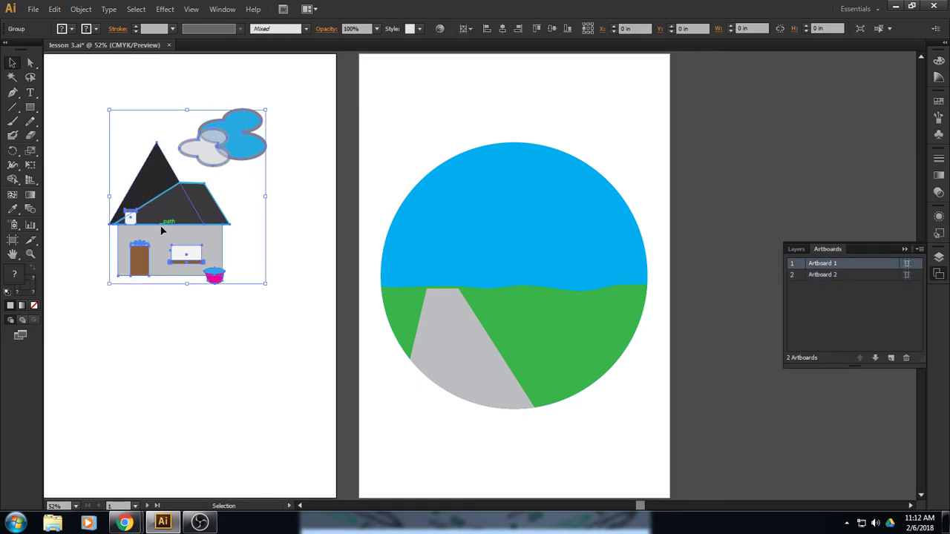
left_click_drag(173, 221, 473, 235)
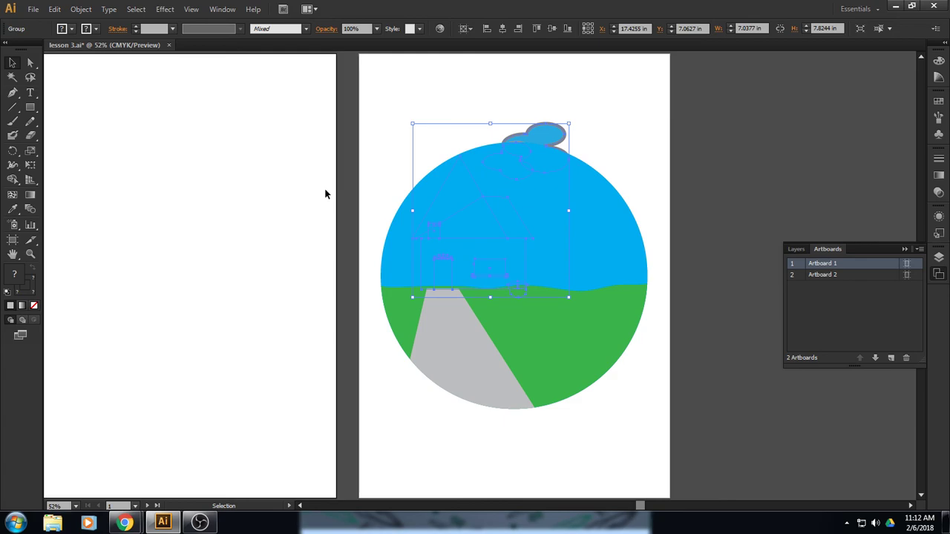
left_click(81, 9)
mouse_move(95, 35)
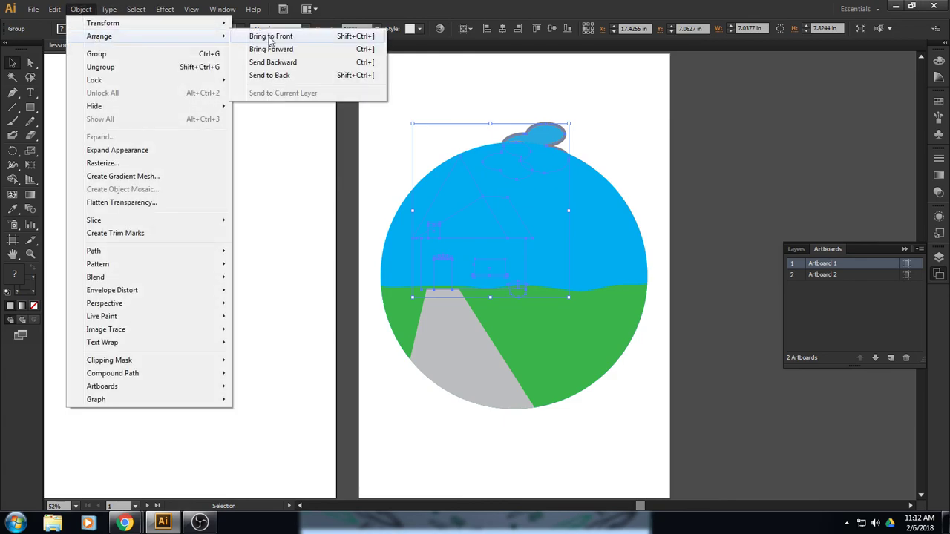
left_click(269, 36)
left_click(259, 134)
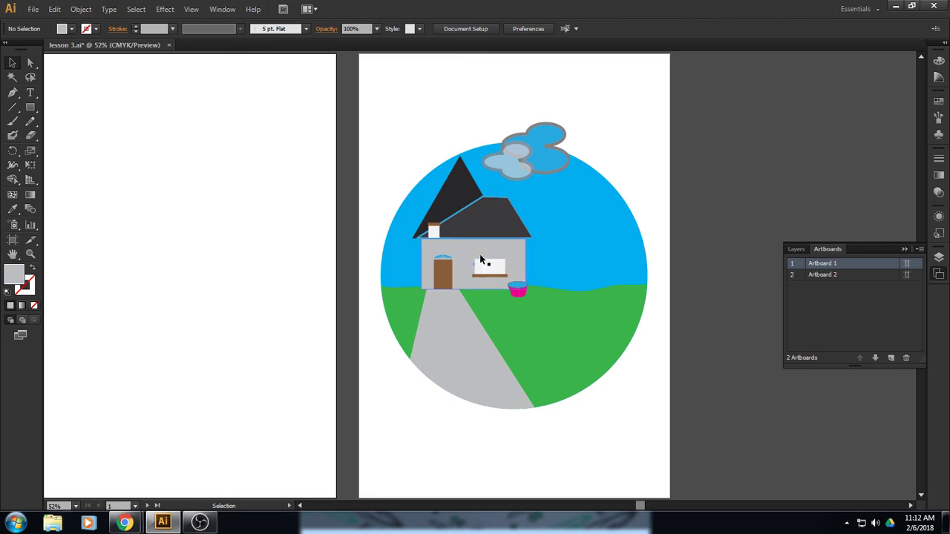
- Ungroup the house illustration and deselect its parts
left_click(30, 253)
left_click(470, 214)
left_click(501, 275)
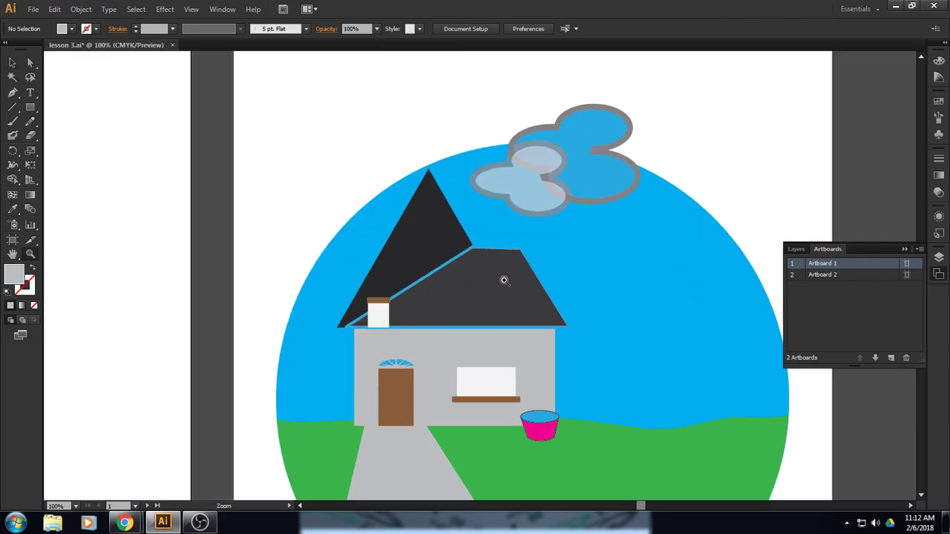
left_click(503, 277)
key("v")
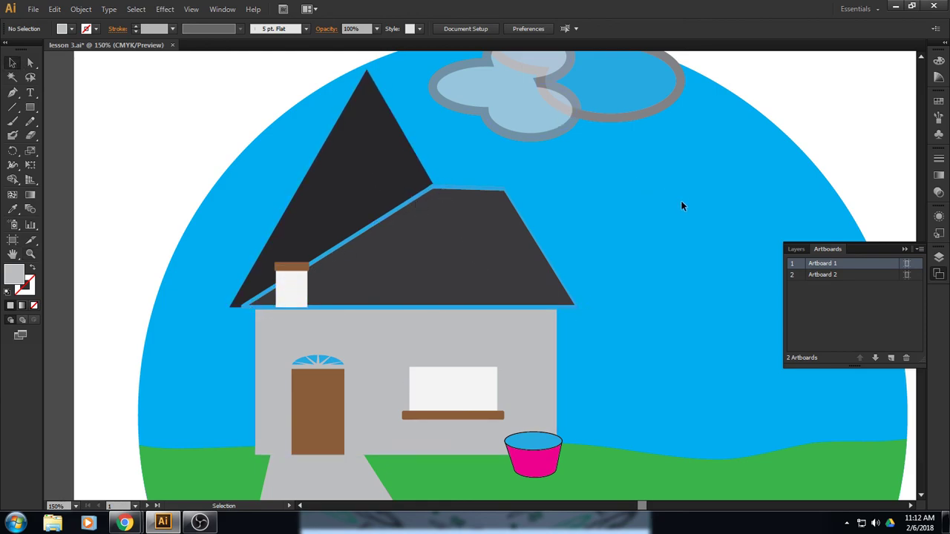
left_click(480, 226)
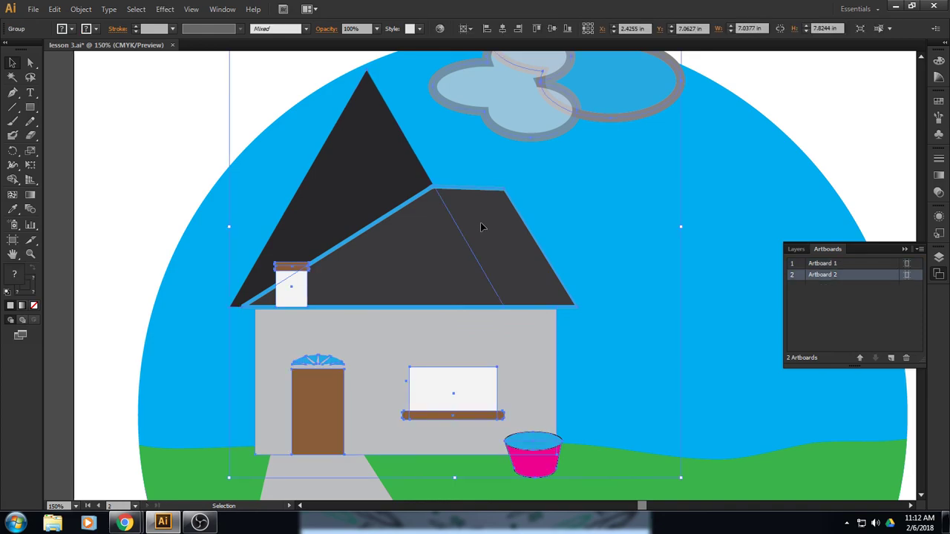
left_click(80, 8)
mouse_move(97, 43)
left_click(99, 67)
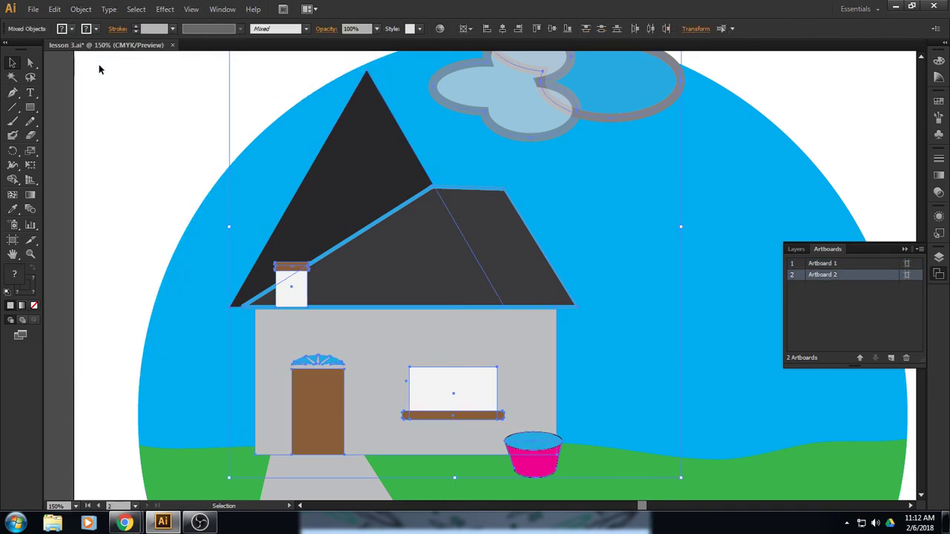
left_click(126, 104)
- Select the dark gray front roof section and show the Swatches panel
left_click(430, 213)
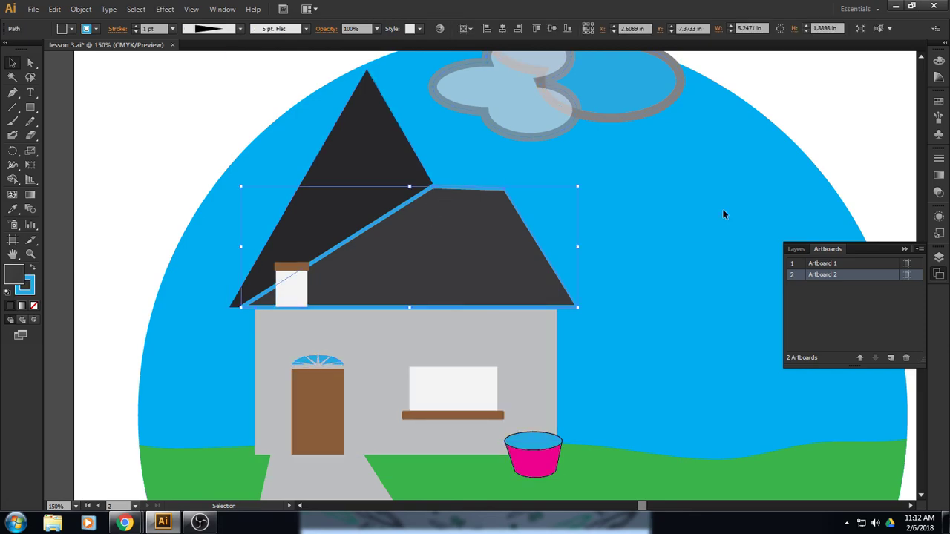
left_click(222, 9)
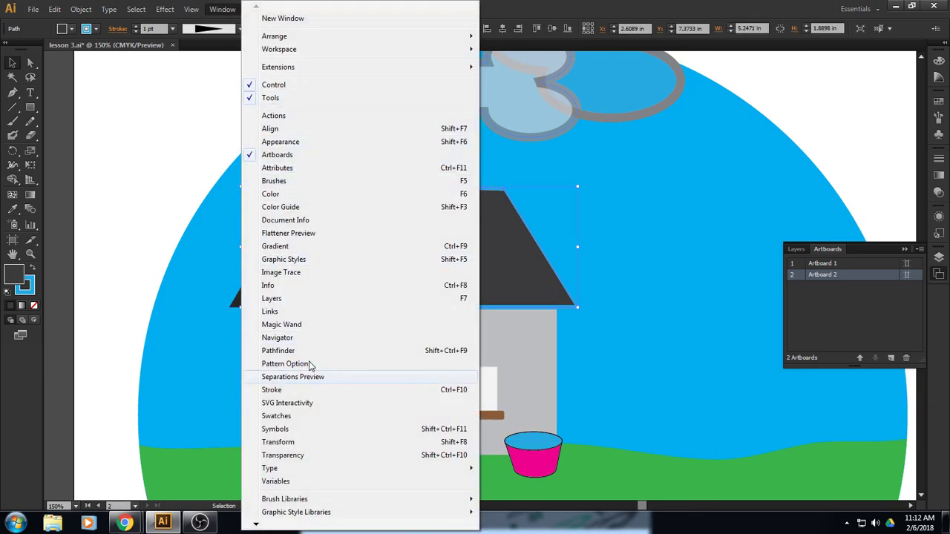
left_click(301, 417)
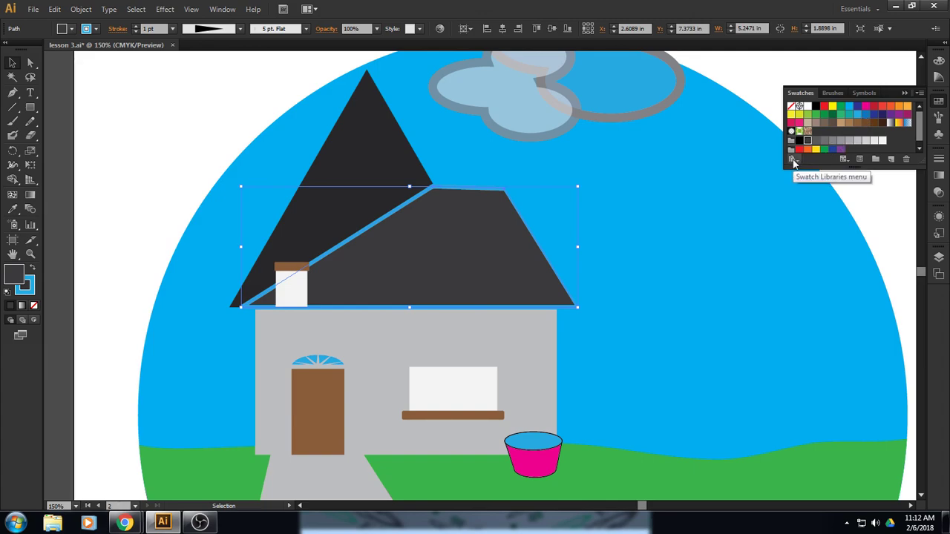
- Try several fills from the Textiles swatch library on the front roof section, ending with dark red
left_click(793, 160)
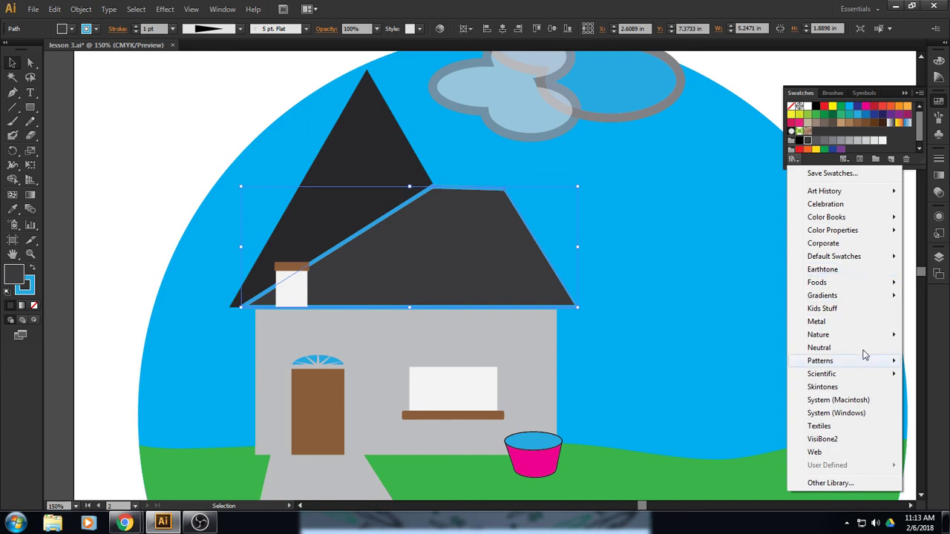
left_click(853, 430)
left_click(725, 316)
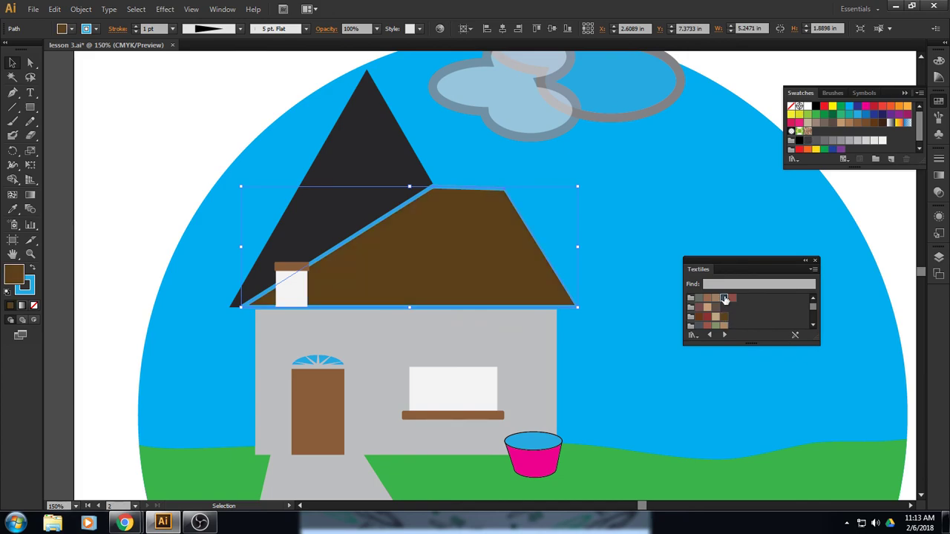
left_click(724, 297)
left_click(707, 307)
left_click(706, 316)
left_click(814, 259)
- Load the Gems and Jewels gradient library and fill the front roof section with its green Emerald gradient
left_click(793, 159)
mouse_move(853, 297)
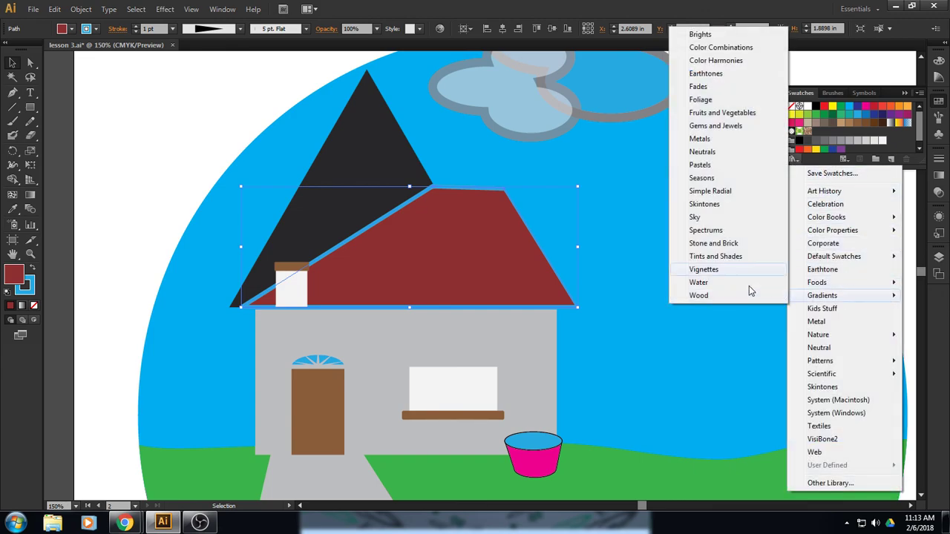
left_click(720, 125)
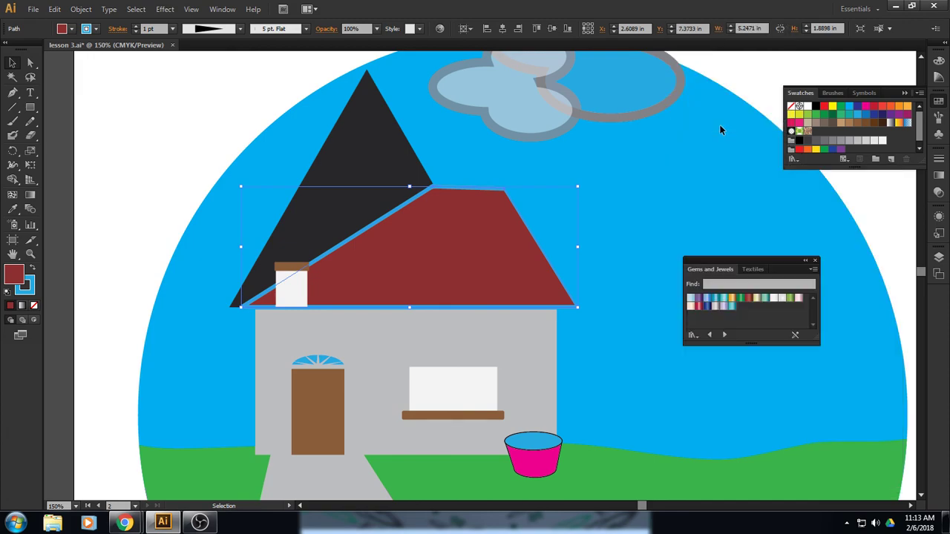
left_click(731, 300)
left_click(740, 298)
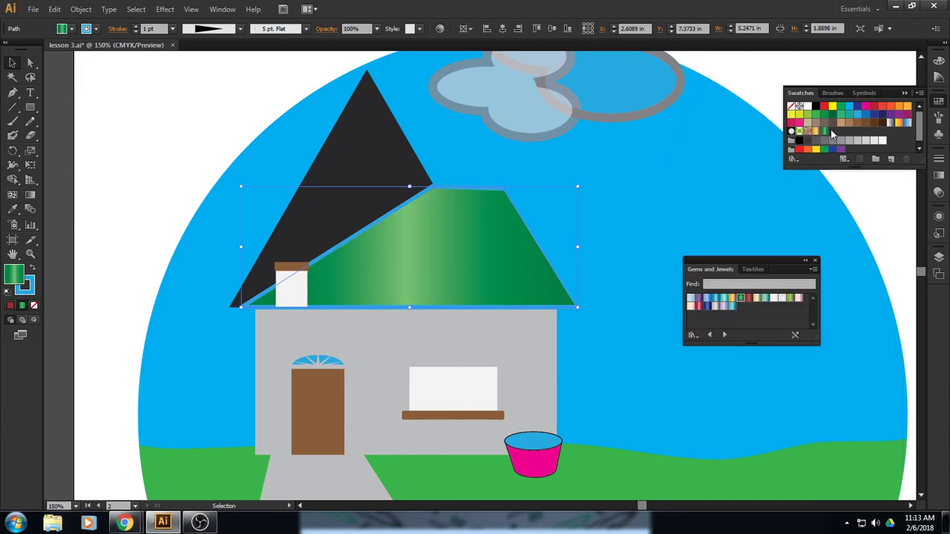
- Try the green foliage pattern, the Emerald gradient and the light blue gradient as fills for the front roof section
left_click(800, 132)
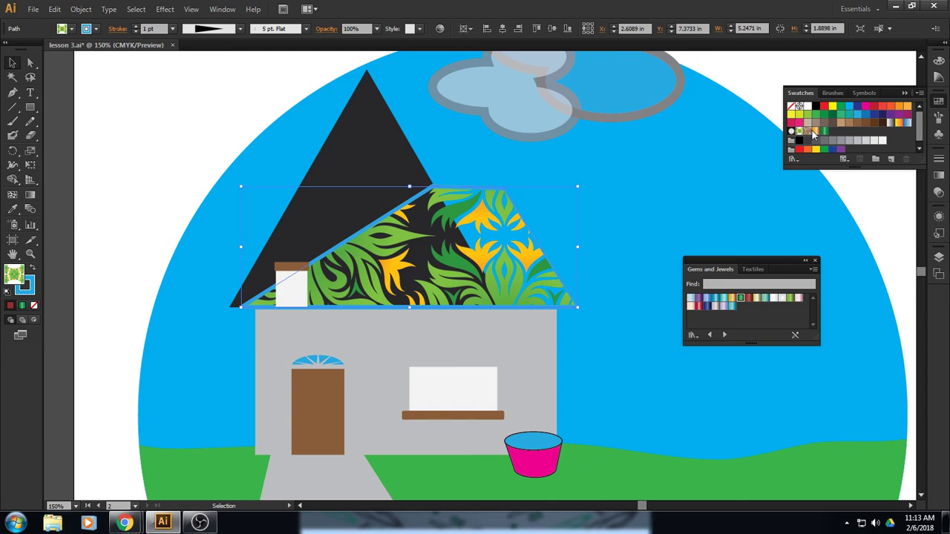
left_click(824, 132)
left_click(908, 123)
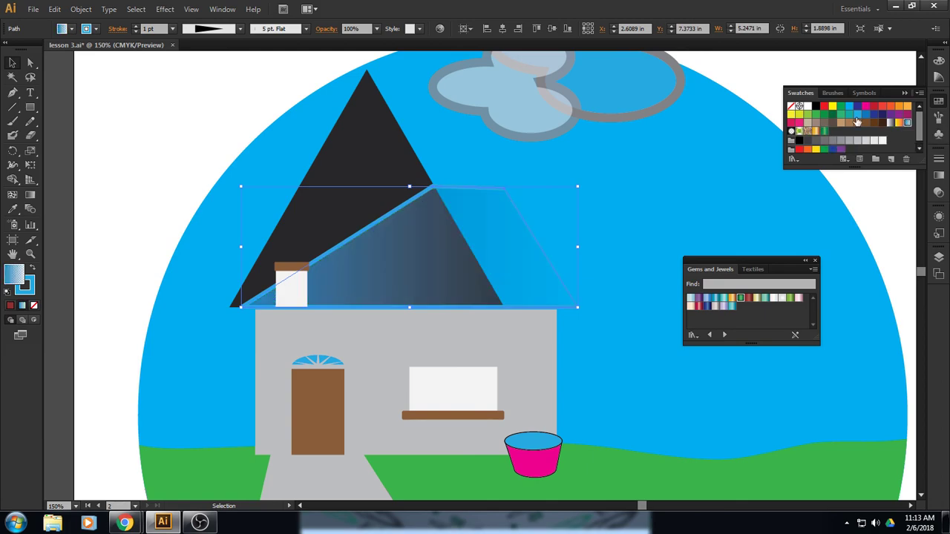
- Load the Vonster Patterns library and fill the front roof section with the red and black ornamental pattern
left_click(793, 158)
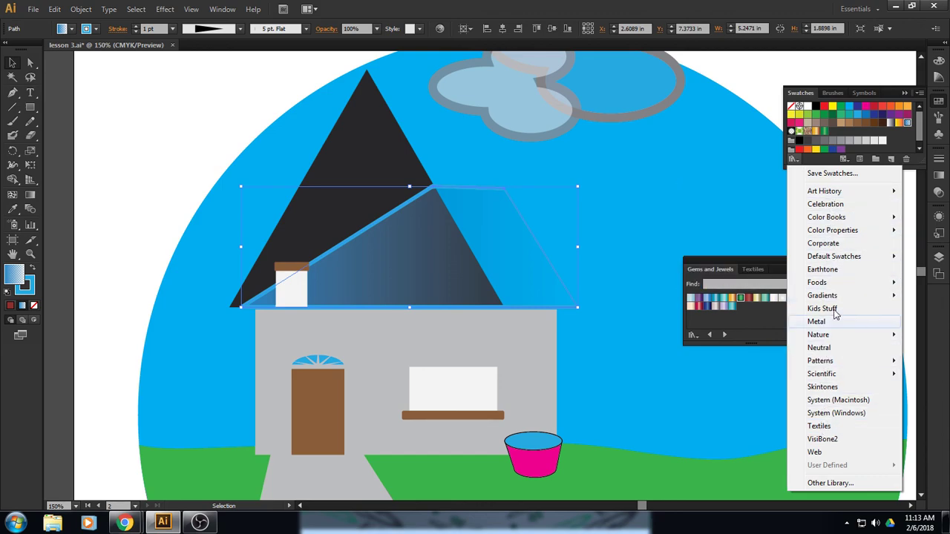
mouse_move(826, 362)
mouse_move(768, 378)
left_click(817, 387)
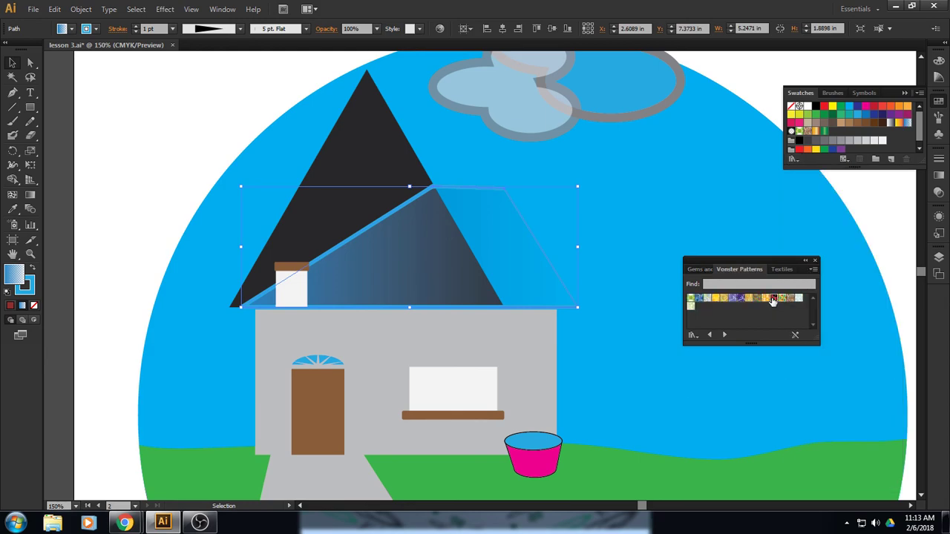
left_click(773, 299)
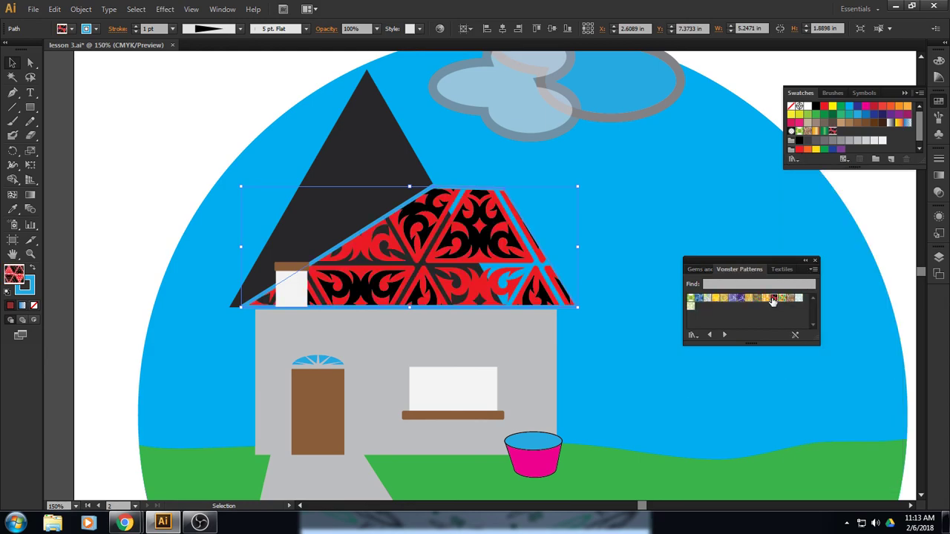
- Isolate the circle's clip group, fill the green ground with the Emerald gradient and leave isolation mode
double_click(795, 461)
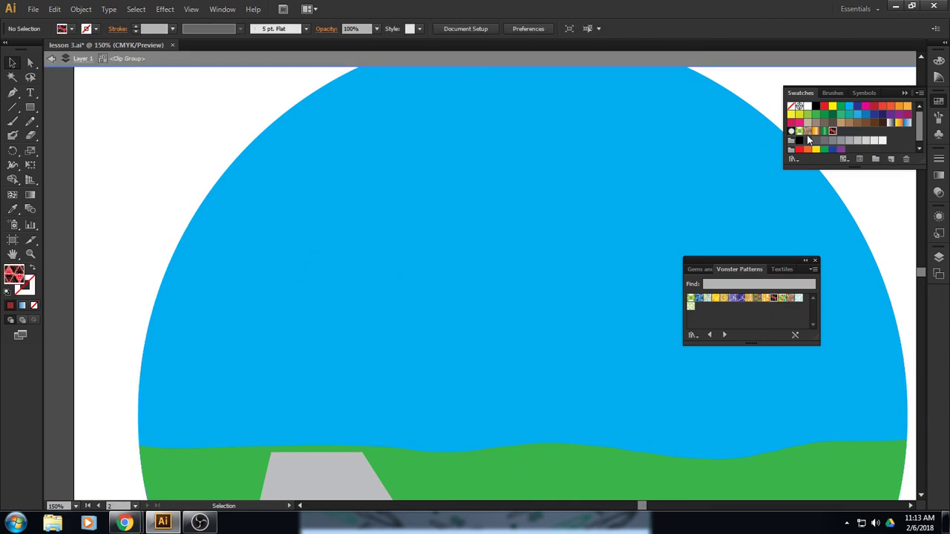
left_click(802, 134)
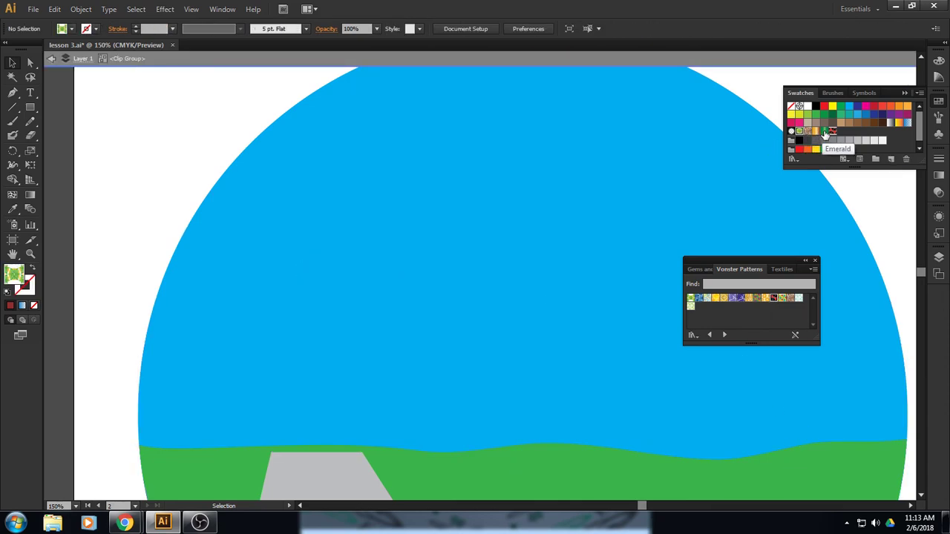
double_click(821, 134)
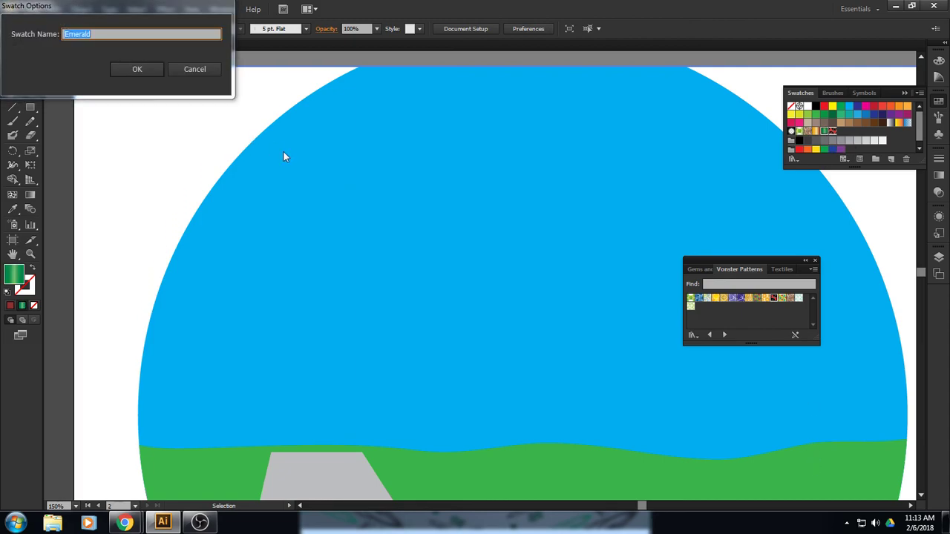
left_click(195, 68)
left_click(755, 493)
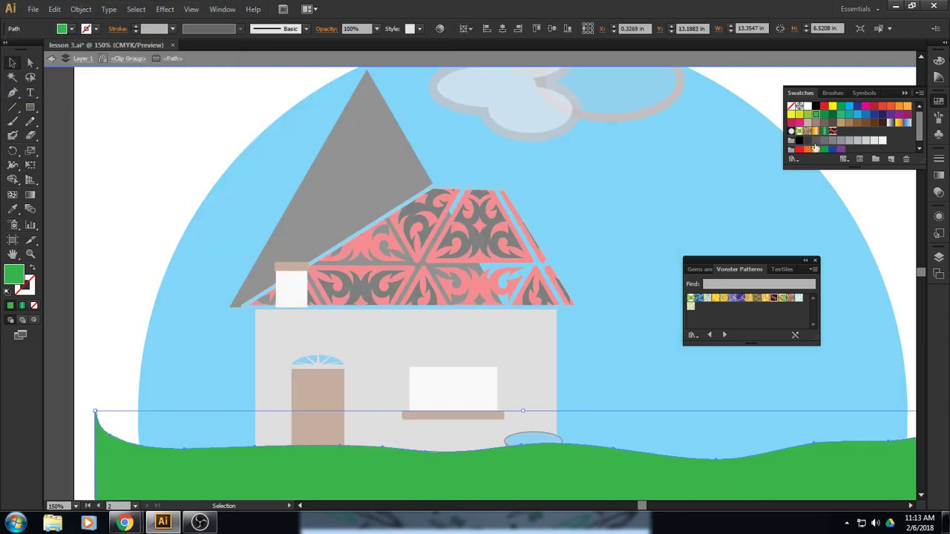
left_click(823, 132)
left_click(888, 206)
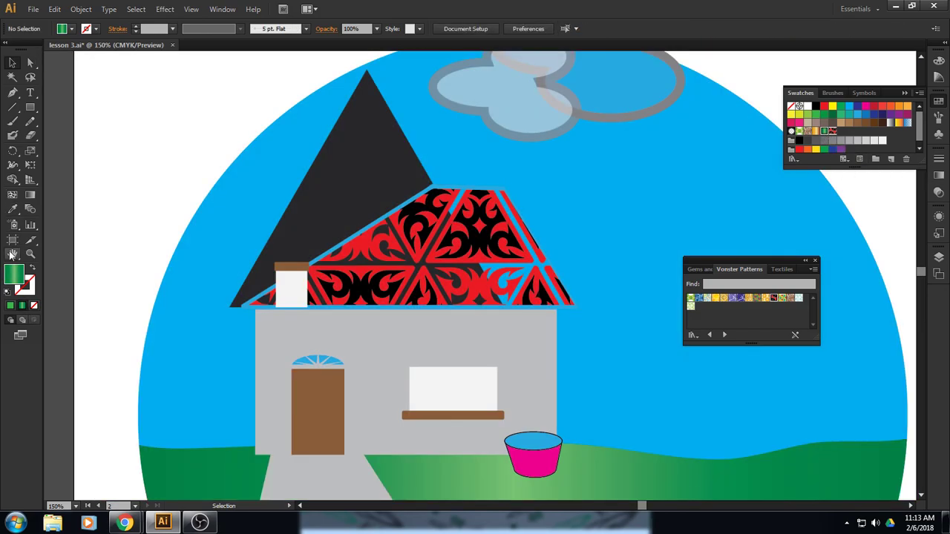
- Fit the artboard in the window and save the document
double_click(13, 255)
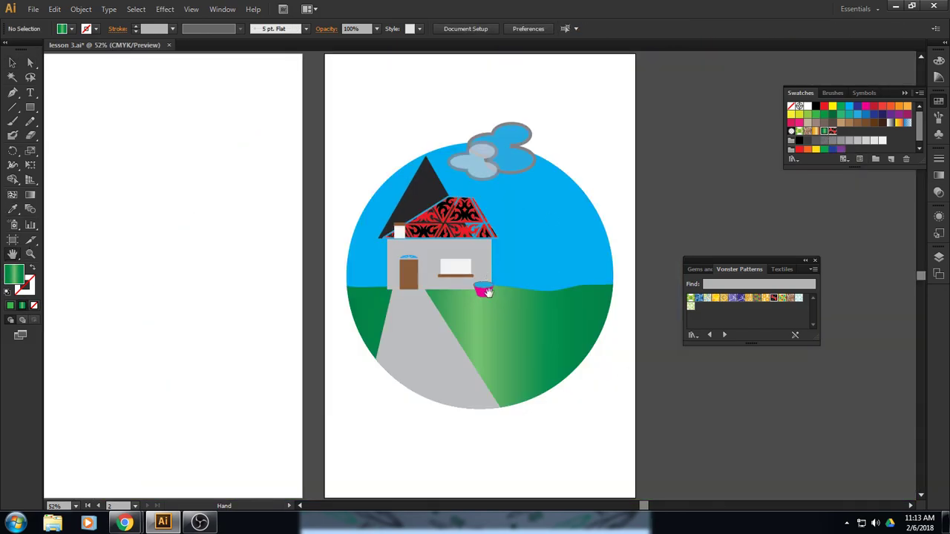
left_click(33, 9)
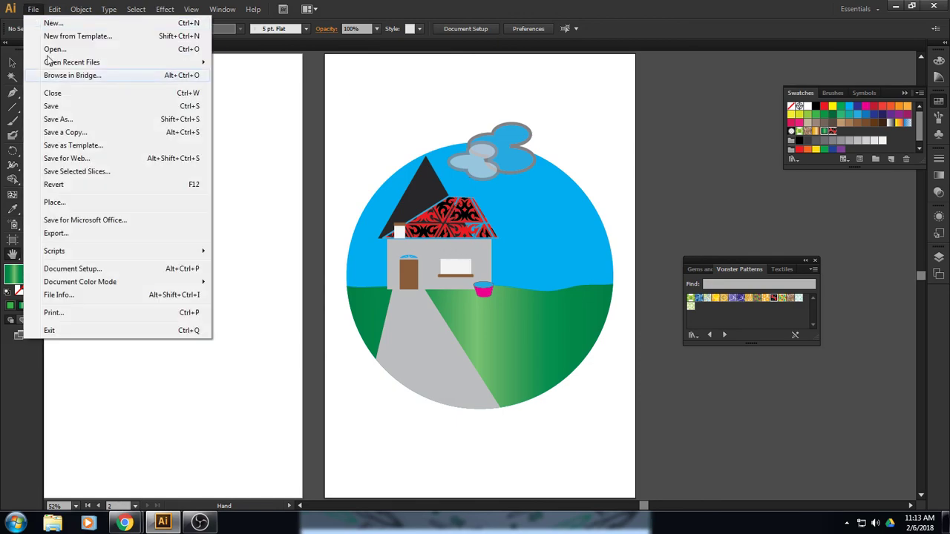
left_click(51, 106)
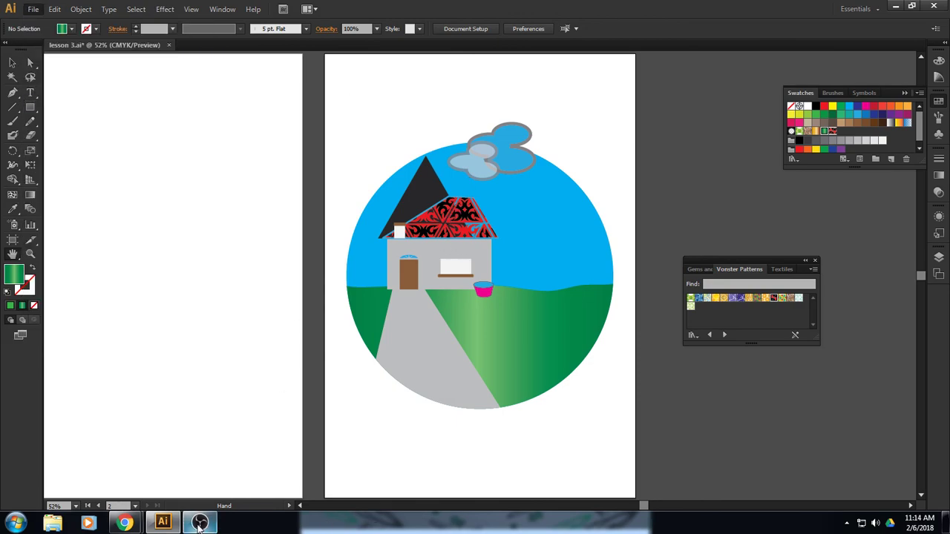